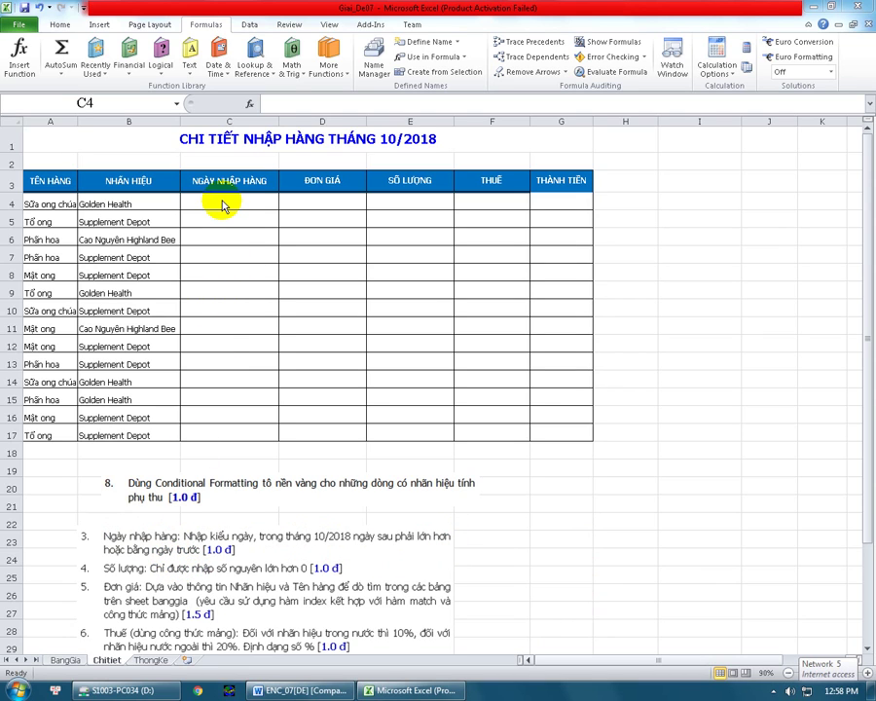
Fill C4 yellow and select the import-date cells C4:C17.
{"action": "left_click", "coordinate": [59, 24]}
{"action": "left_click", "coordinate": [206, 66]}
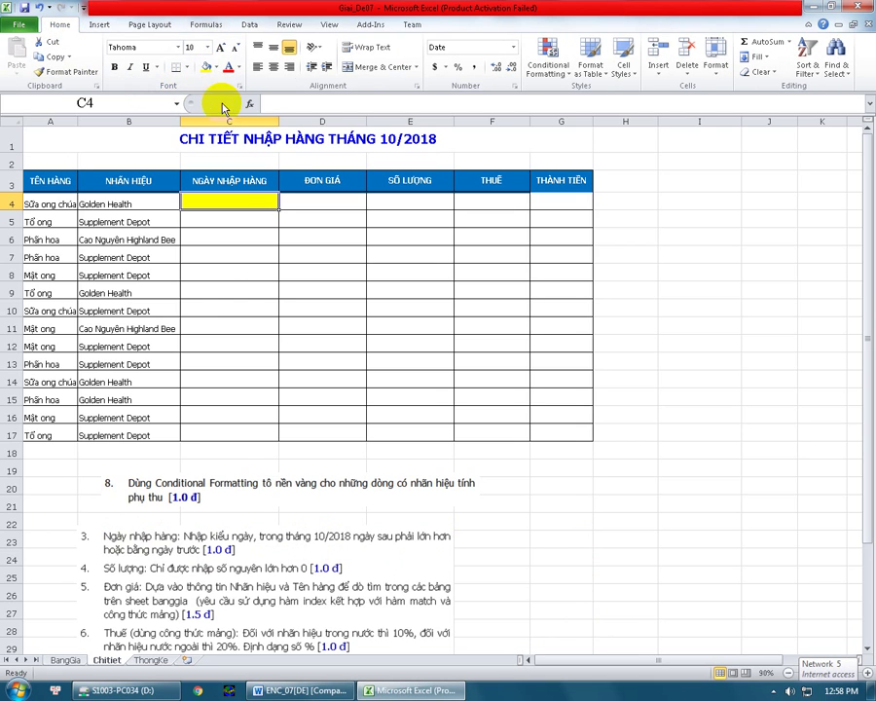
{"action": "left_click_drag", "start_coordinate": [235, 220], "coordinate": [216, 429]}
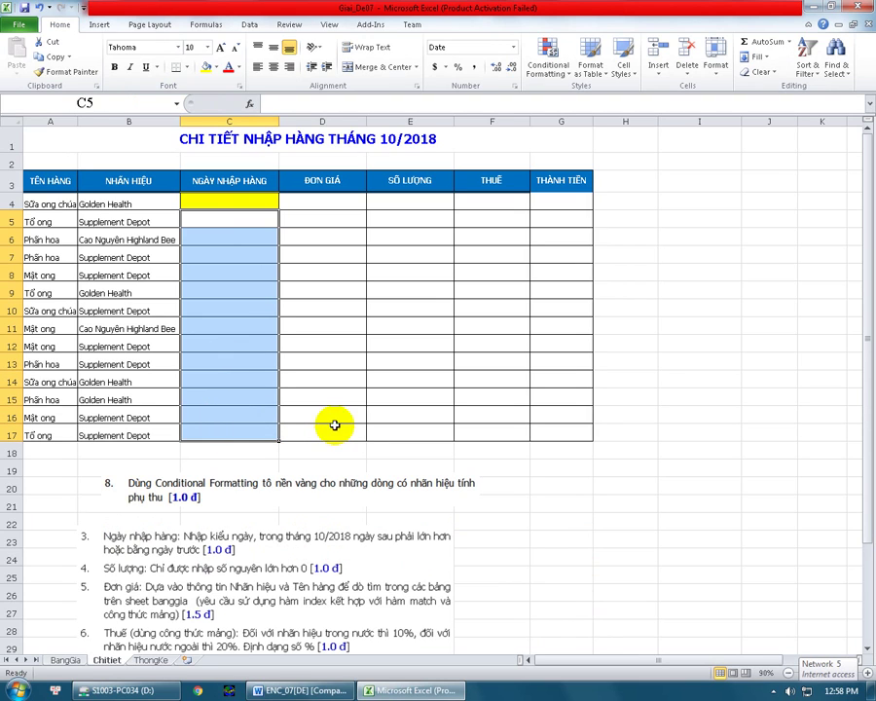
{"action": "left_click", "coordinate": [569, 496]}
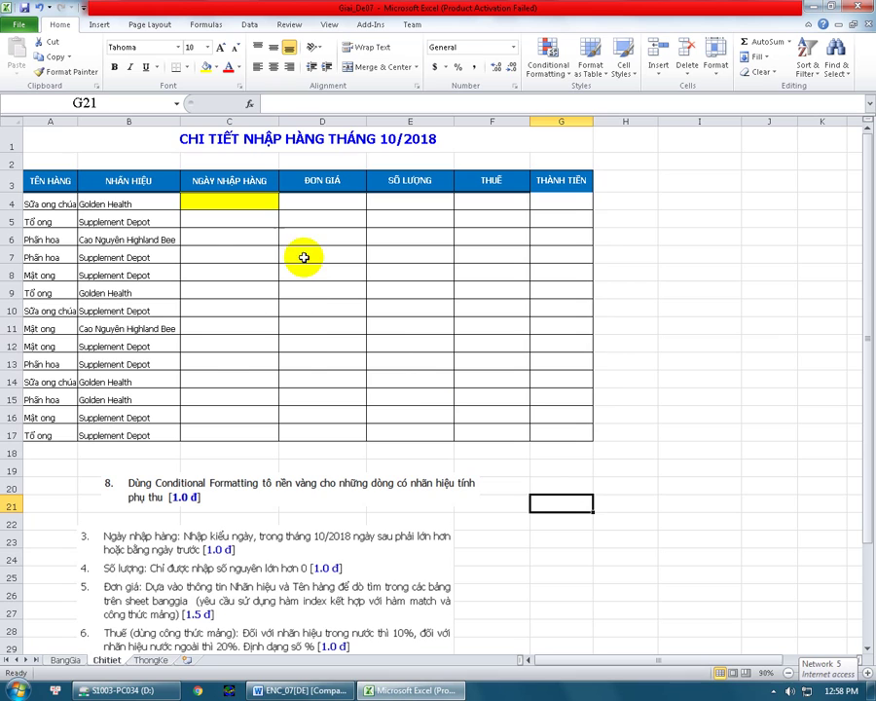
{"action": "left_click_drag", "start_coordinate": [241, 198], "coordinate": [242, 425]}
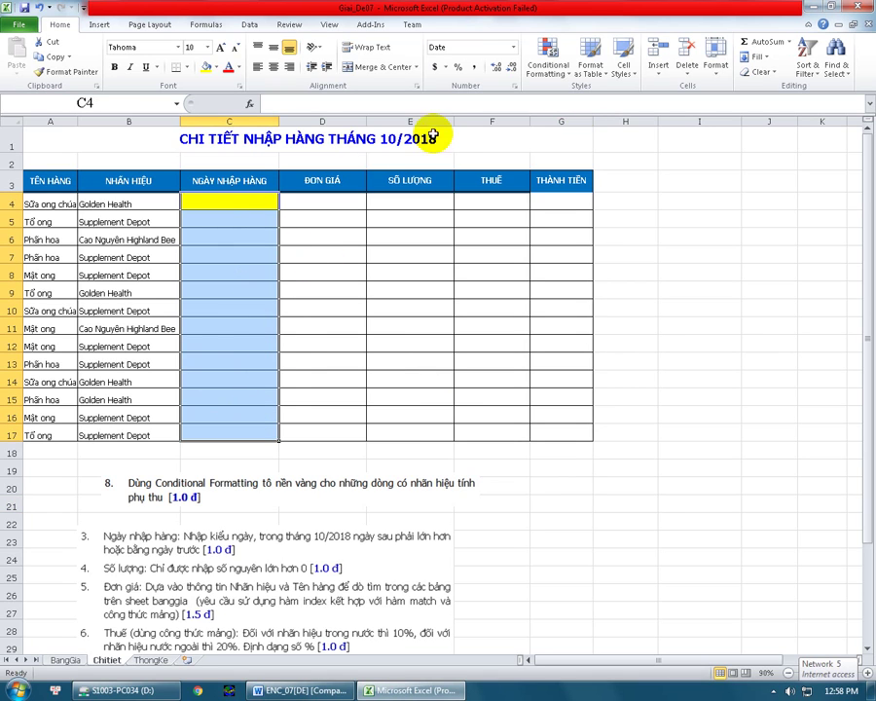
Erase all existing validation settings from the import-date cells.
{"action": "left_click", "coordinate": [250, 24]}
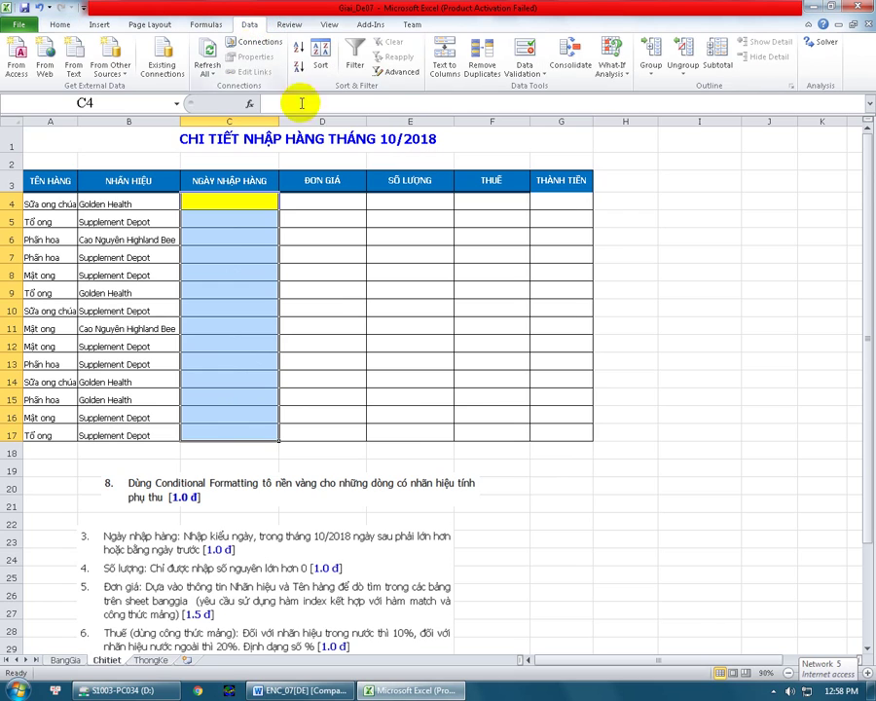
{"action": "left_click", "coordinate": [524, 50]}
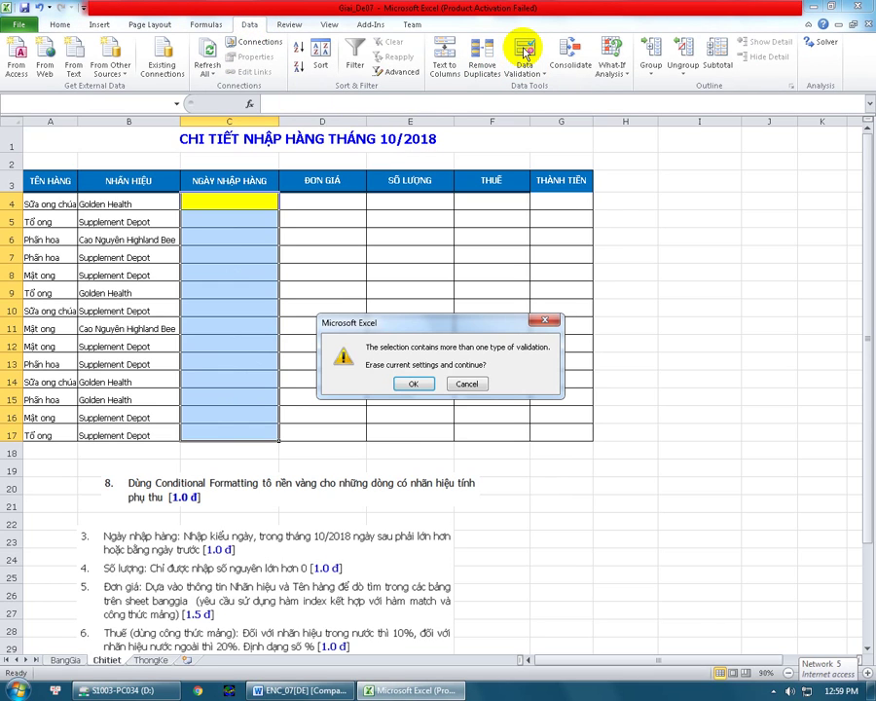
{"action": "left_click", "coordinate": [413, 384]}
{"action": "left_click", "coordinate": [255, 427]}
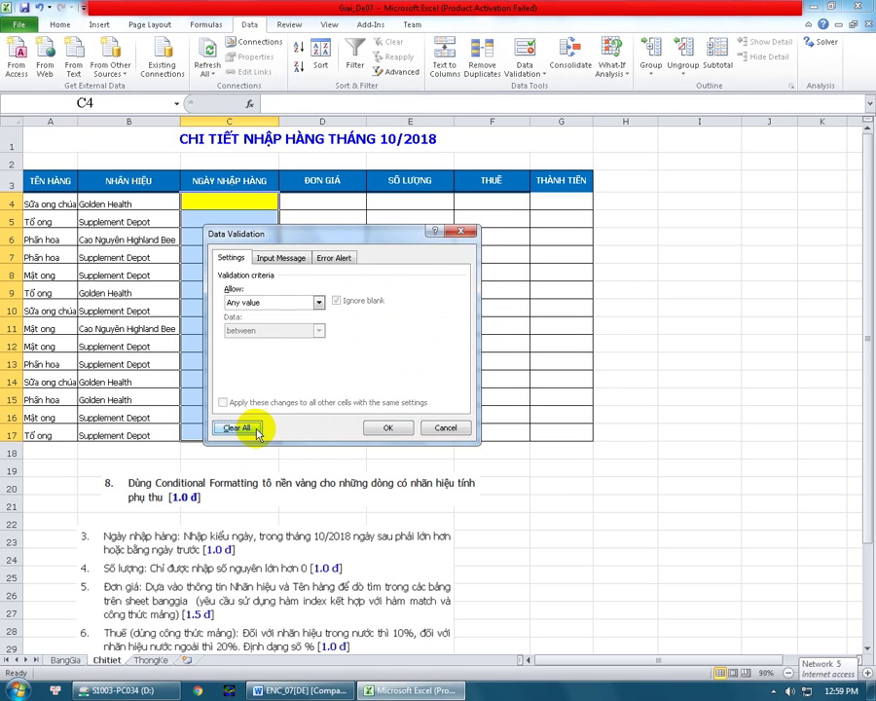
{"action": "left_click", "coordinate": [368, 426]}
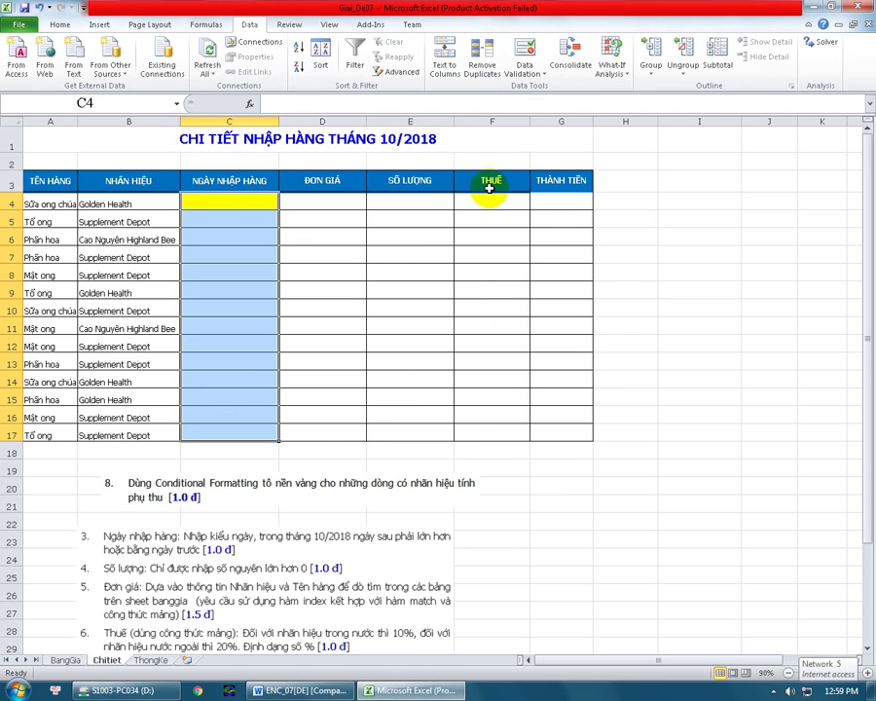
Reopen Data Validation for the date cells and set Allow to Custom.
{"action": "left_click", "coordinate": [523, 50]}
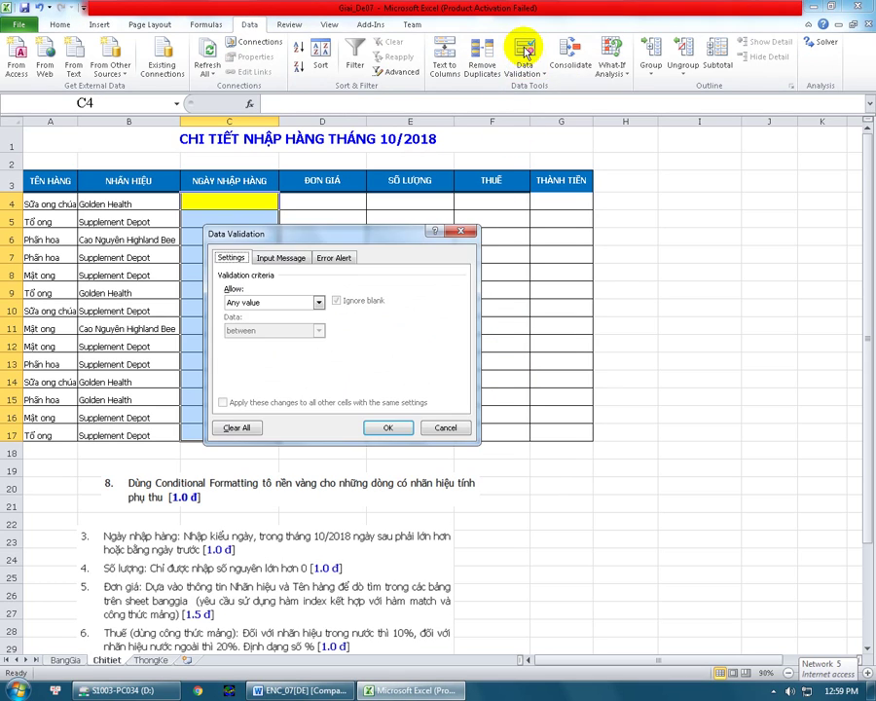
{"action": "left_click", "coordinate": [318, 302]}
{"action": "left_click", "coordinate": [248, 377]}
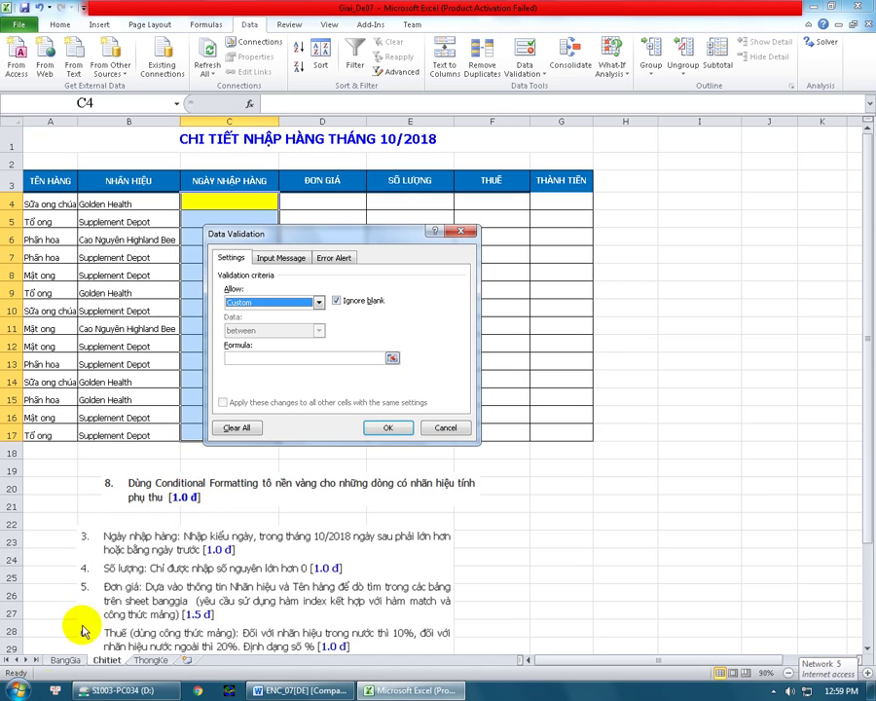
Find and launch Notepad from the Start menu search.
{"action": "left_click", "coordinate": [16, 689]}
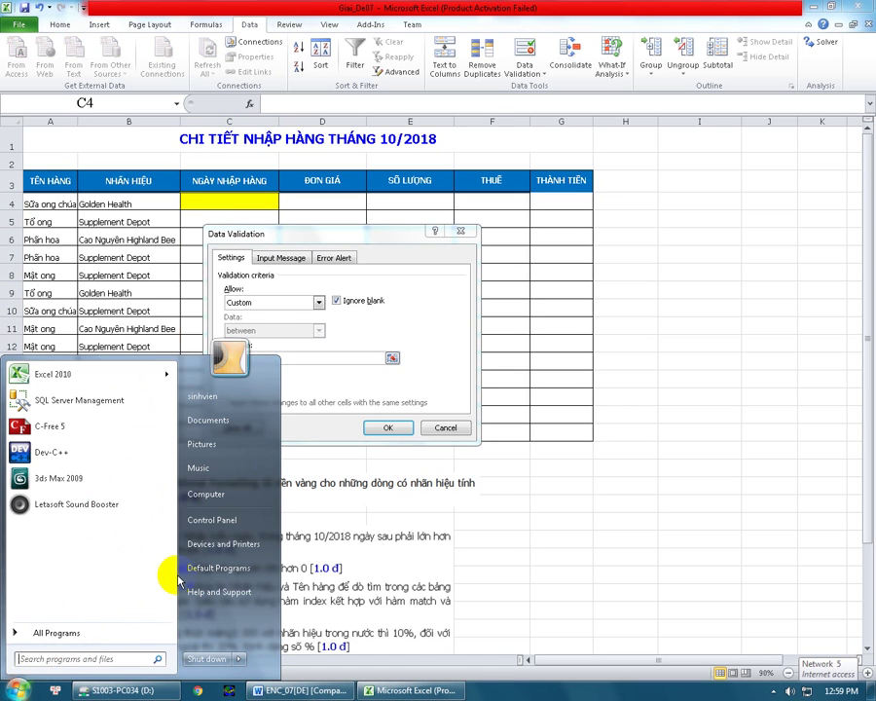
{"action": "type", "text": "note"}
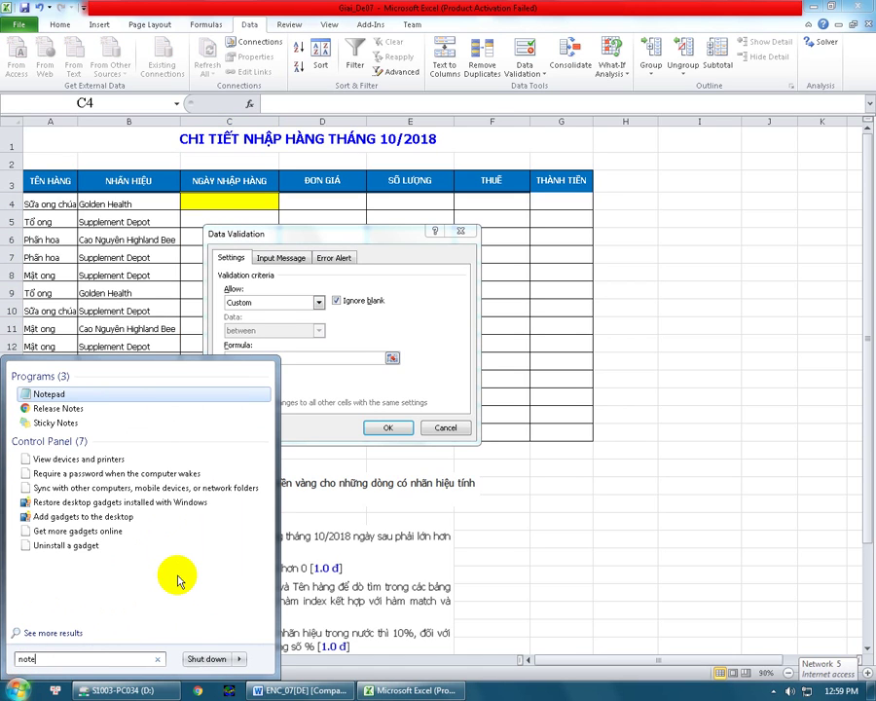
{"action": "left_click", "coordinate": [48, 394]}
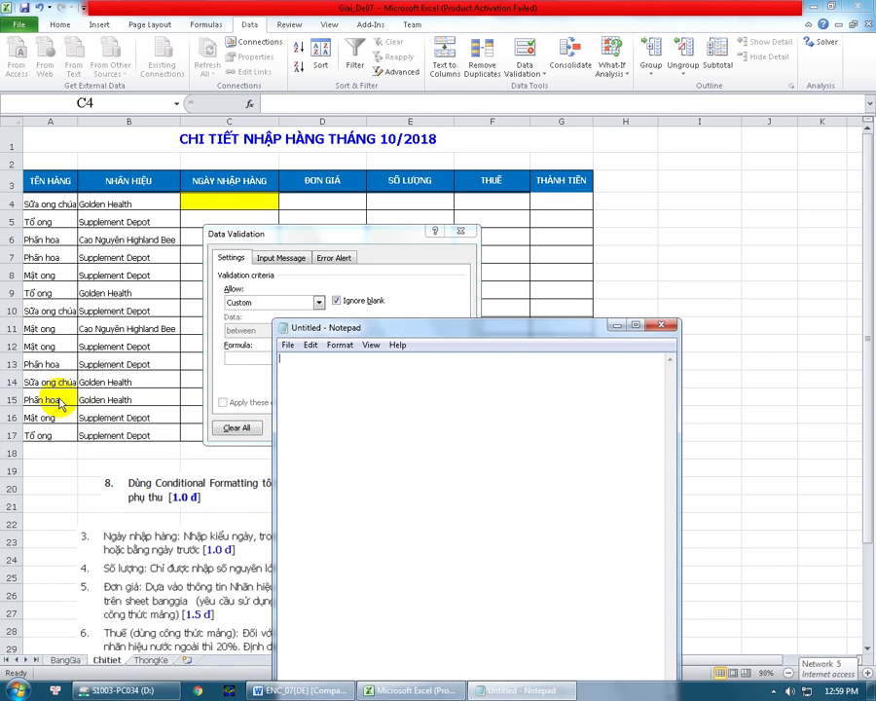
Set the Notepad font to Times New Roman.
{"action": "left_click", "coordinate": [339, 344]}
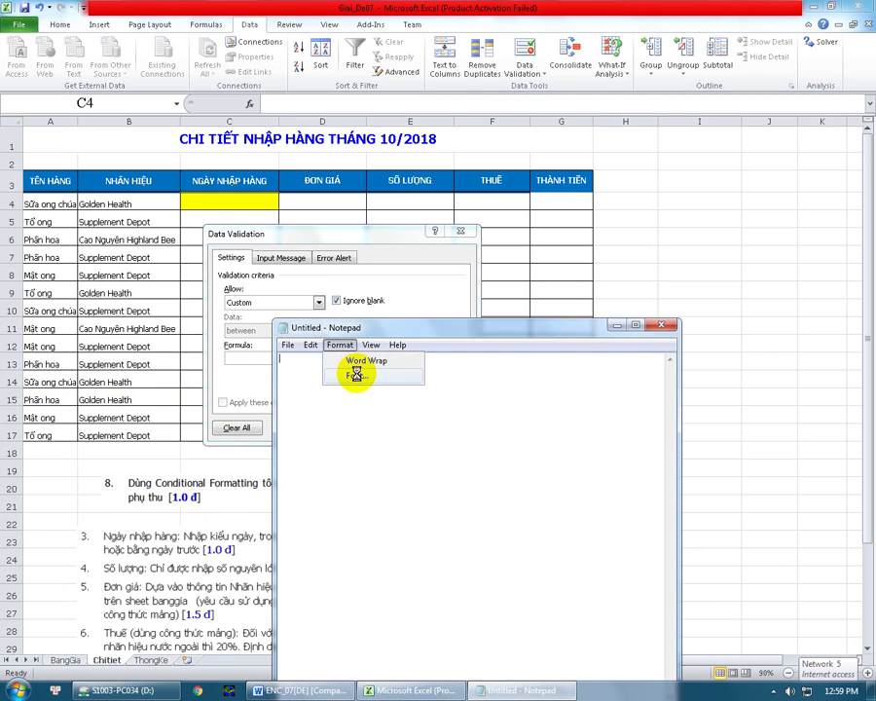
{"action": "left_click", "coordinate": [356, 372]}
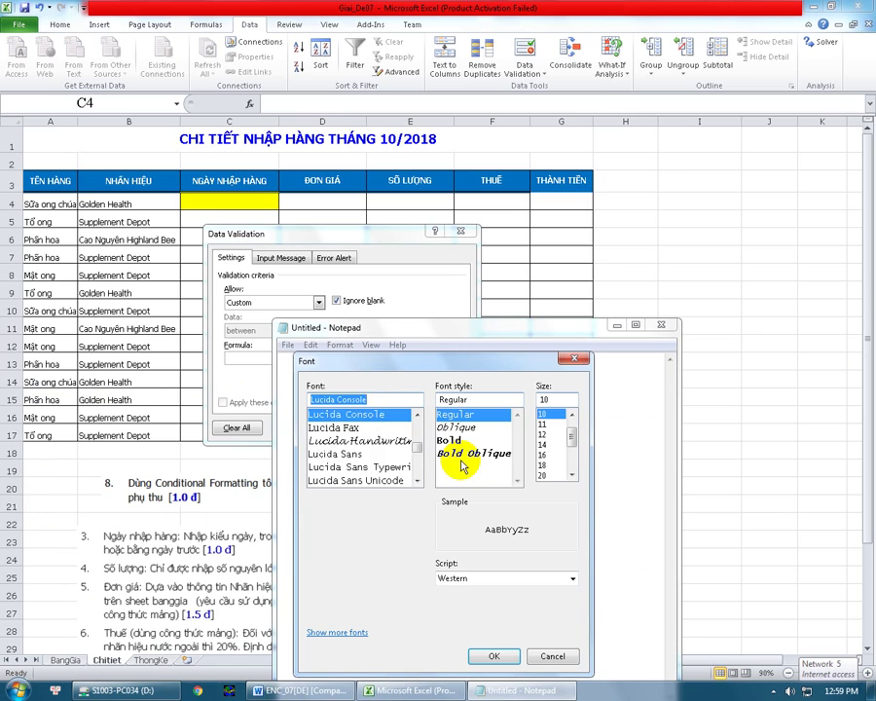
{"action": "type", "text": "ti"}
{"action": "left_click", "coordinate": [389, 415]}
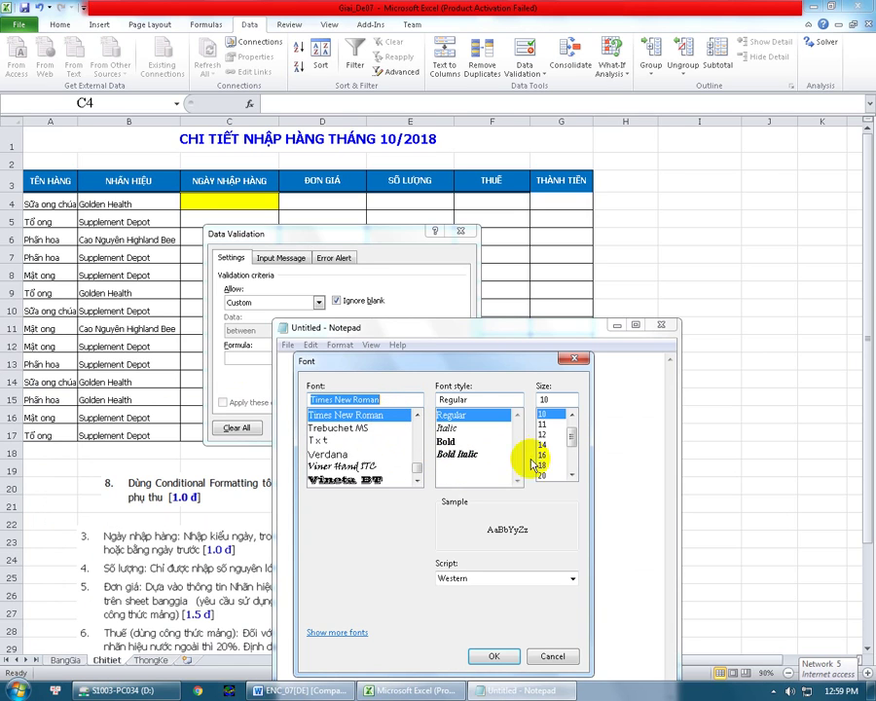
{"action": "left_click", "coordinate": [493, 655]}
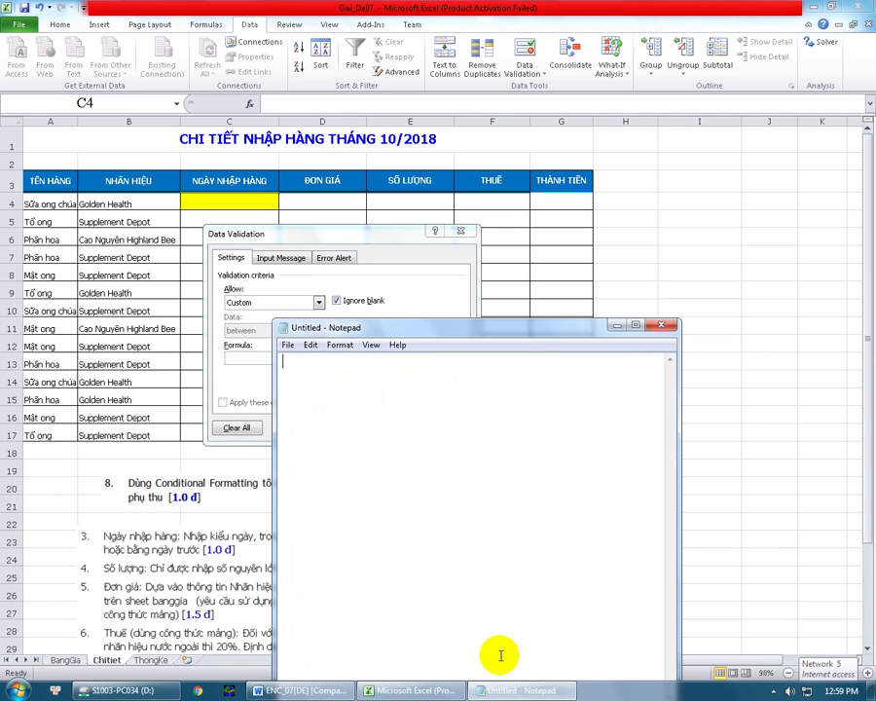
Type =AND($C4>=DATE(2018,10,1),$C4<=DATE(2018,10,31)) in Notepad and select the whole line.
{"action": "type", "text": "="}
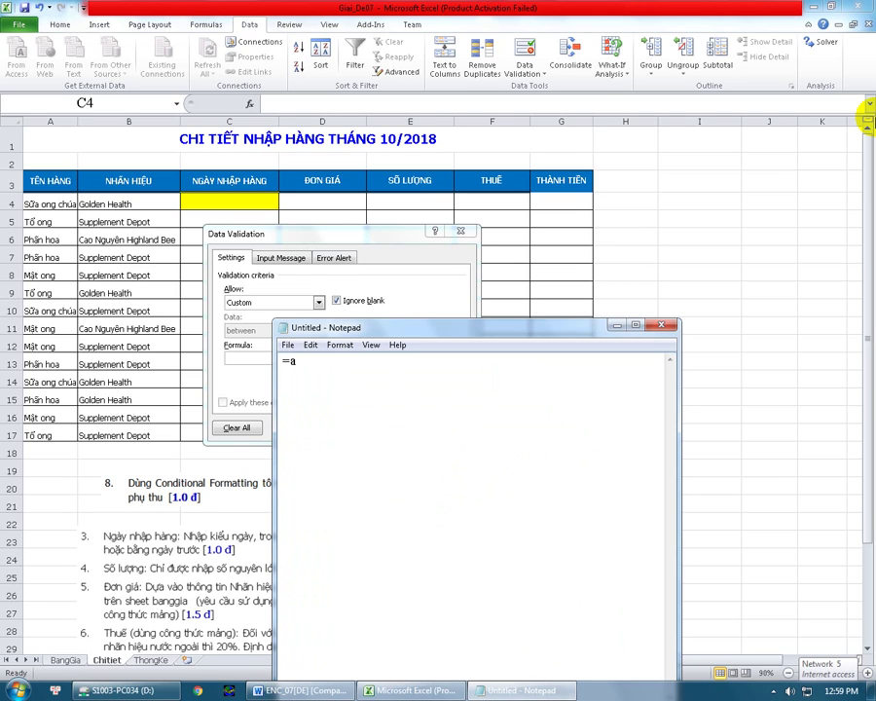
{"action": "type", "text": "AND($"}
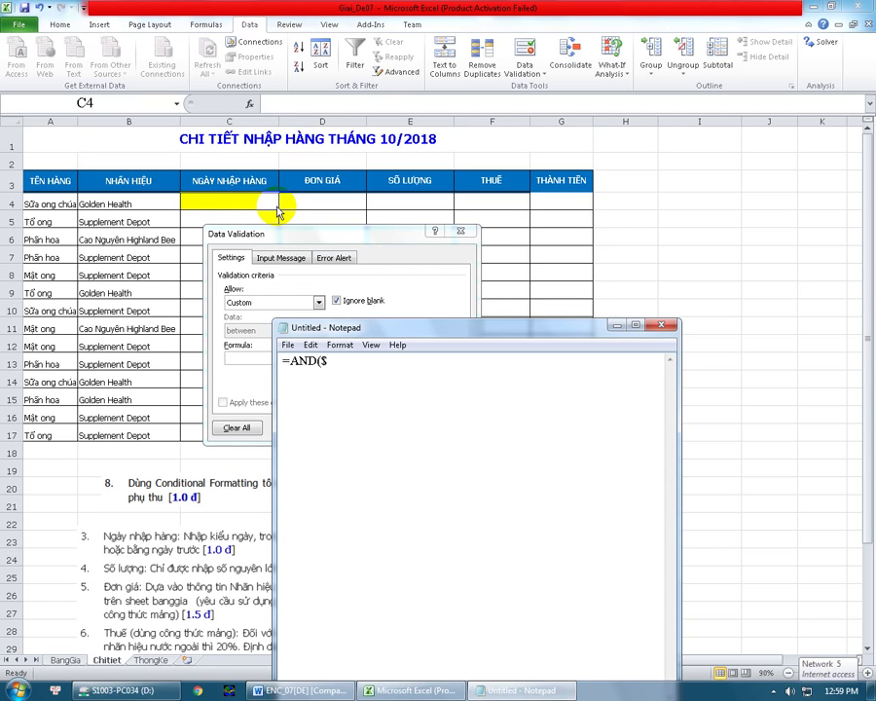
{"action": "type", "text": "C"}
{"action": "type", "text": "4>=DATE"}
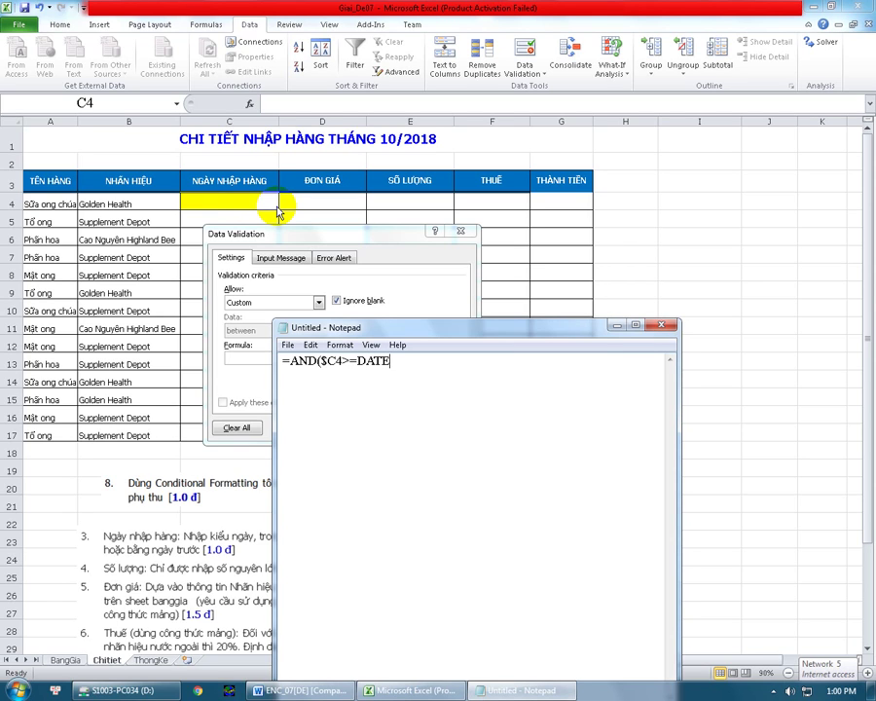
{"action": "type", "text": "(2018"}
{"action": "type", "text": ",10,1),$C4<="}
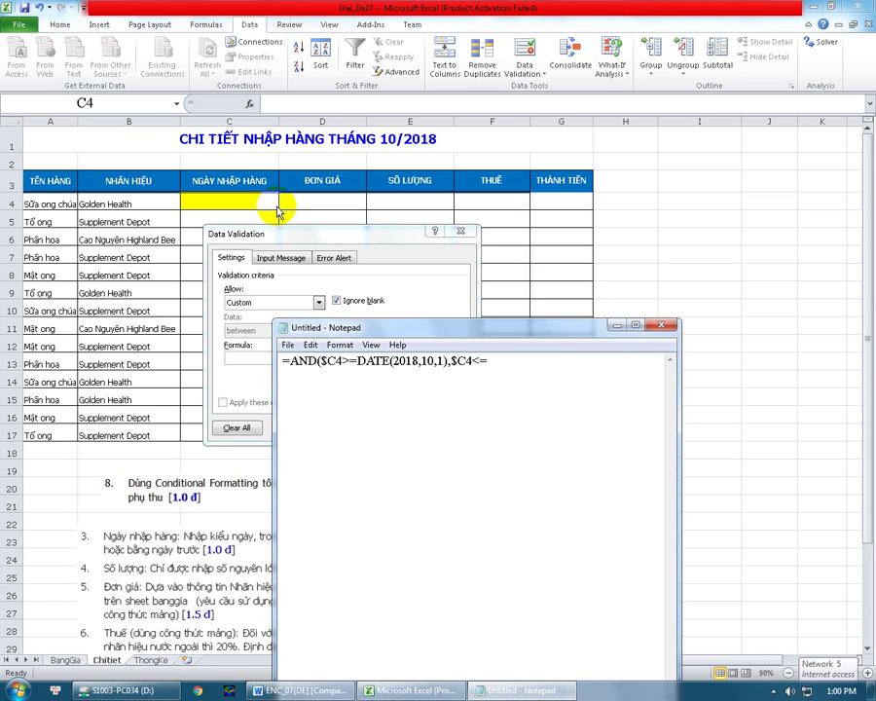
{"action": "type", "text": "ATE(2"}
{"action": "type", "text": "018,10,31"}
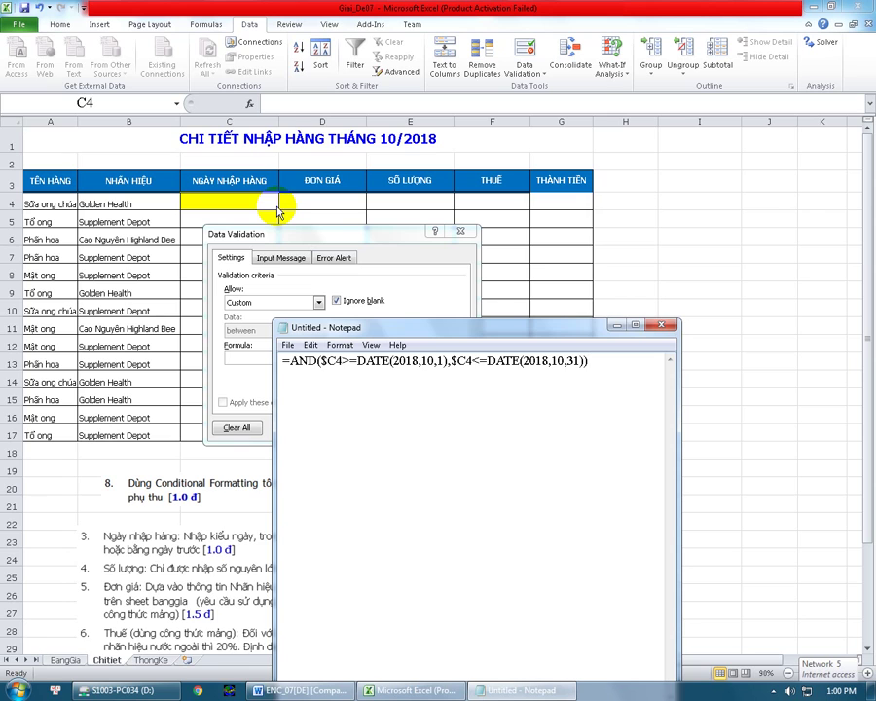
{"action": "left_click_drag", "start_coordinate": [590, 361], "coordinate": [270, 315]}
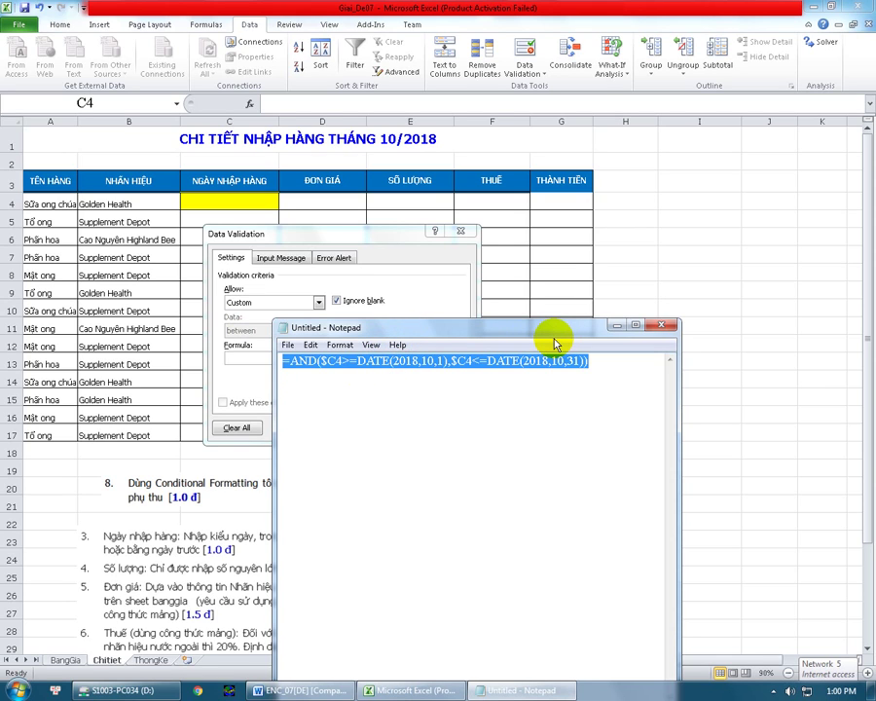
Paste the October 2018 date-range formula into the Custom rule and confirm it.
{"action": "left_click", "coordinate": [378, 234]}
{"action": "left_click", "coordinate": [295, 361]}
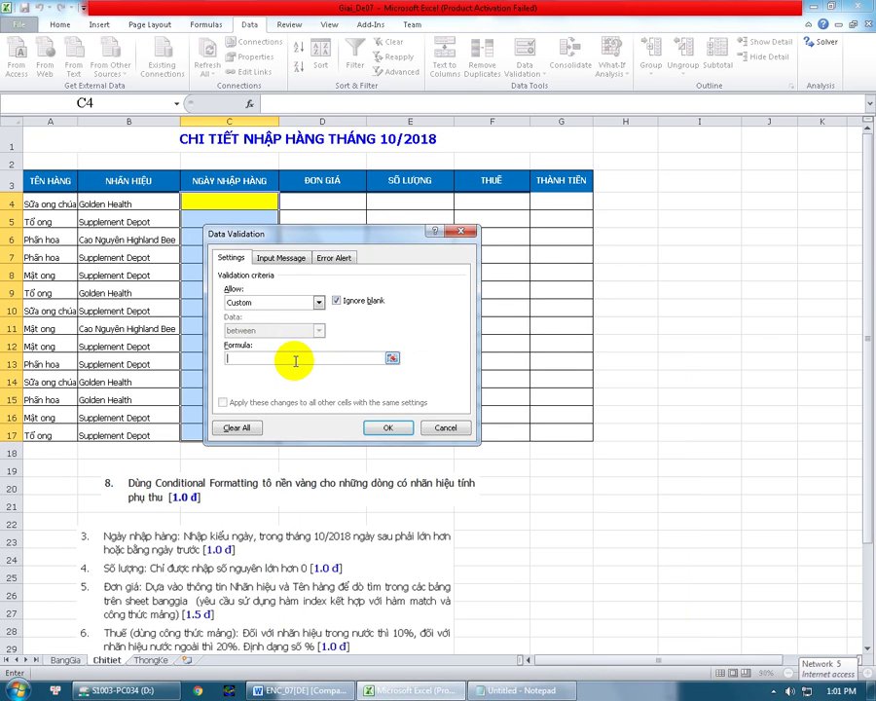
{"action": "key", "text": "ctrl+v"}
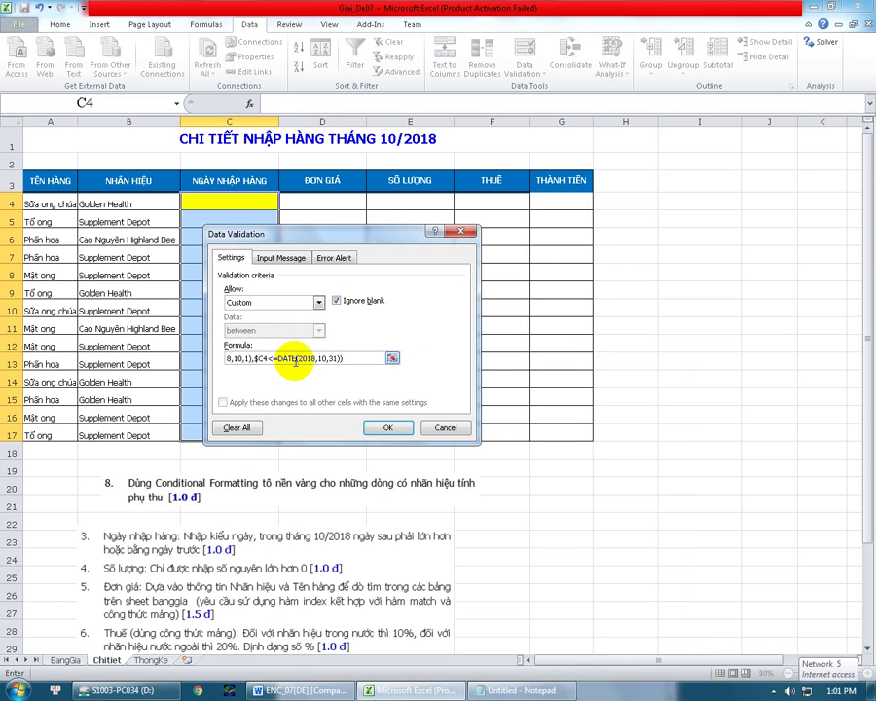
{"action": "left_click", "coordinate": [387, 435]}
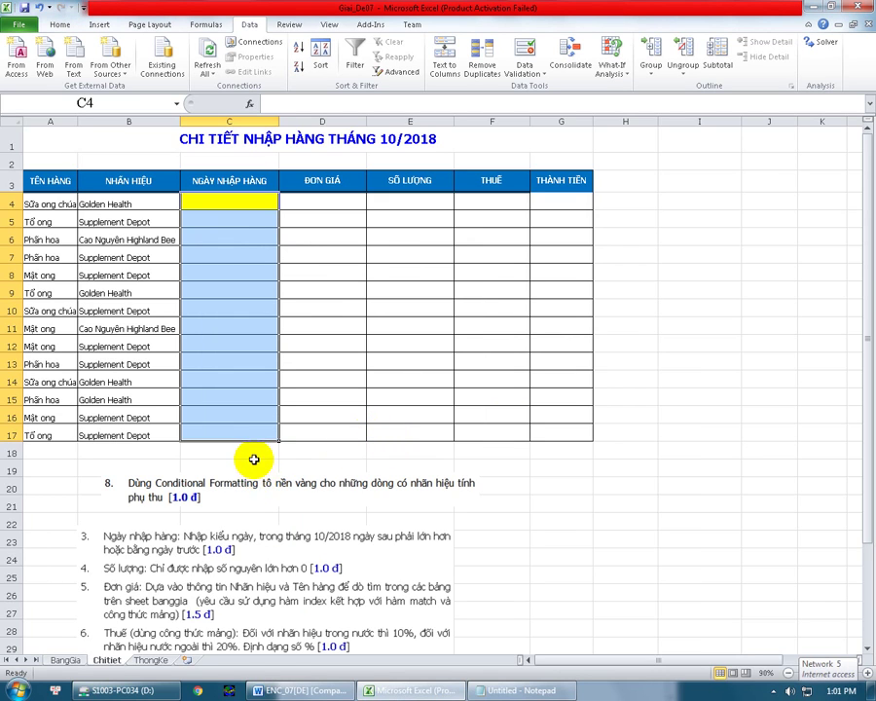
Change the Windows short date format to dd/MM/yyyy in Region and Language.
{"action": "left_click", "coordinate": [14, 691]}
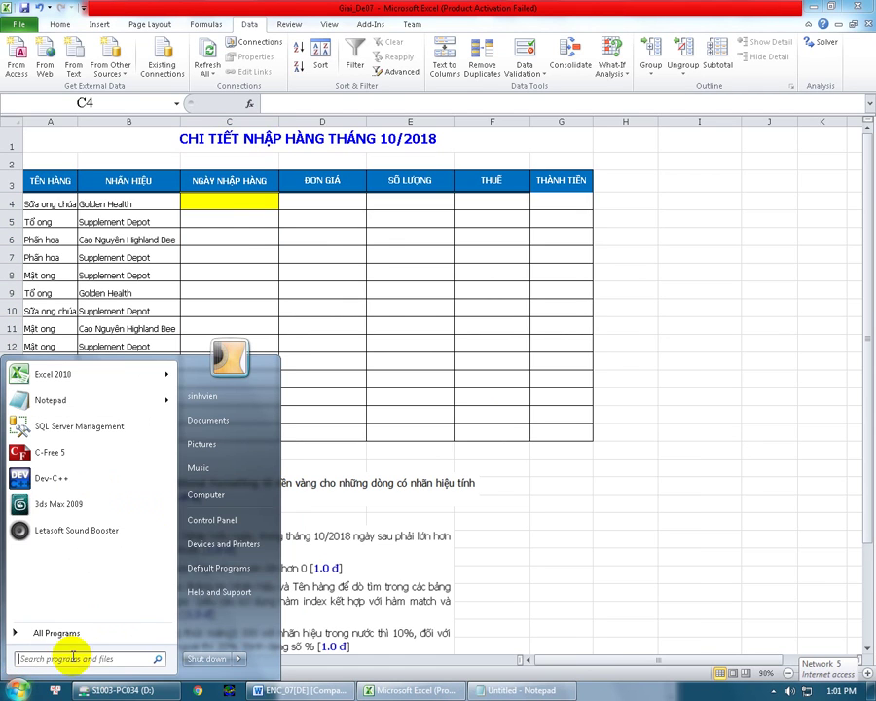
{"action": "left_click", "coordinate": [214, 517]}
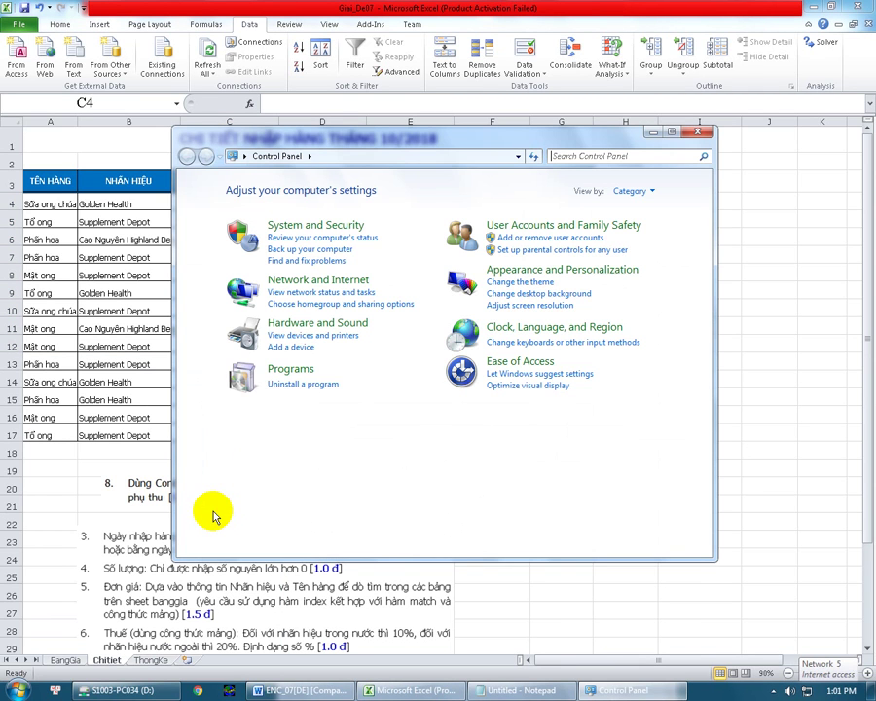
{"action": "left_click", "coordinate": [632, 191]}
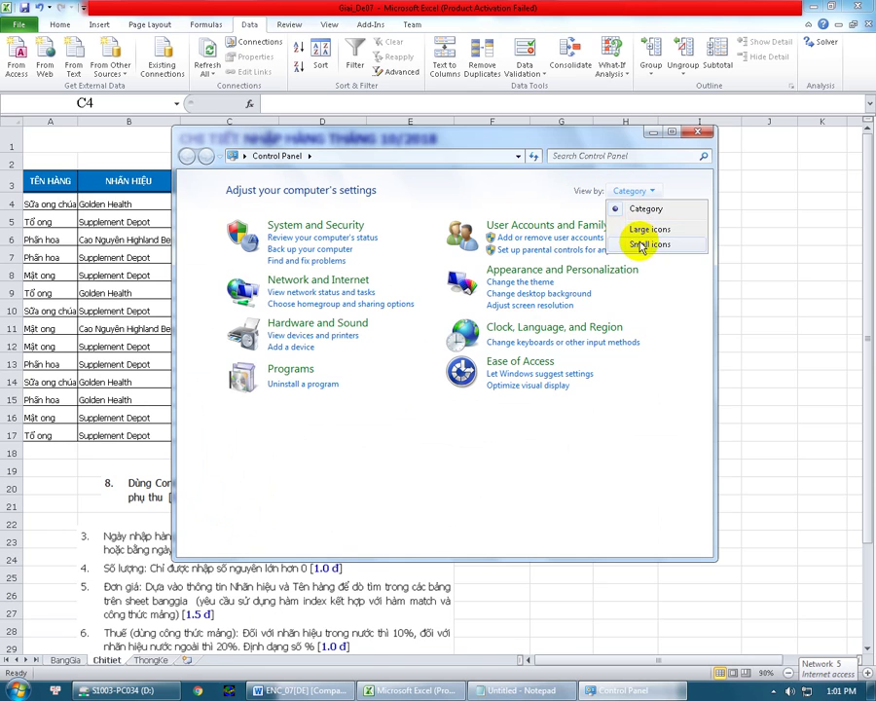
{"action": "left_click", "coordinate": [635, 244]}
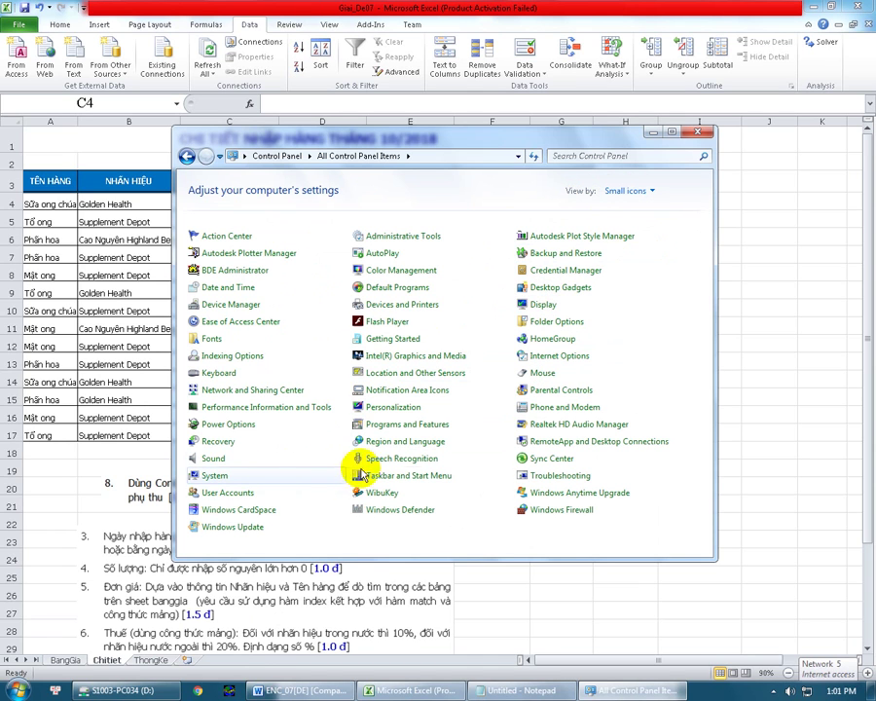
{"action": "left_click", "coordinate": [399, 443]}
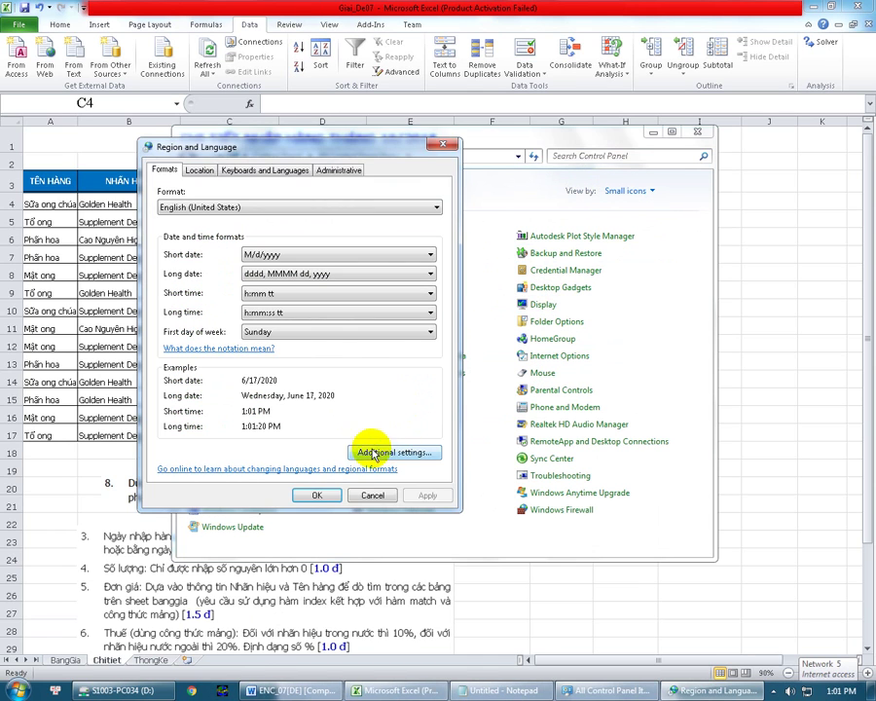
{"action": "left_click", "coordinate": [397, 459]}
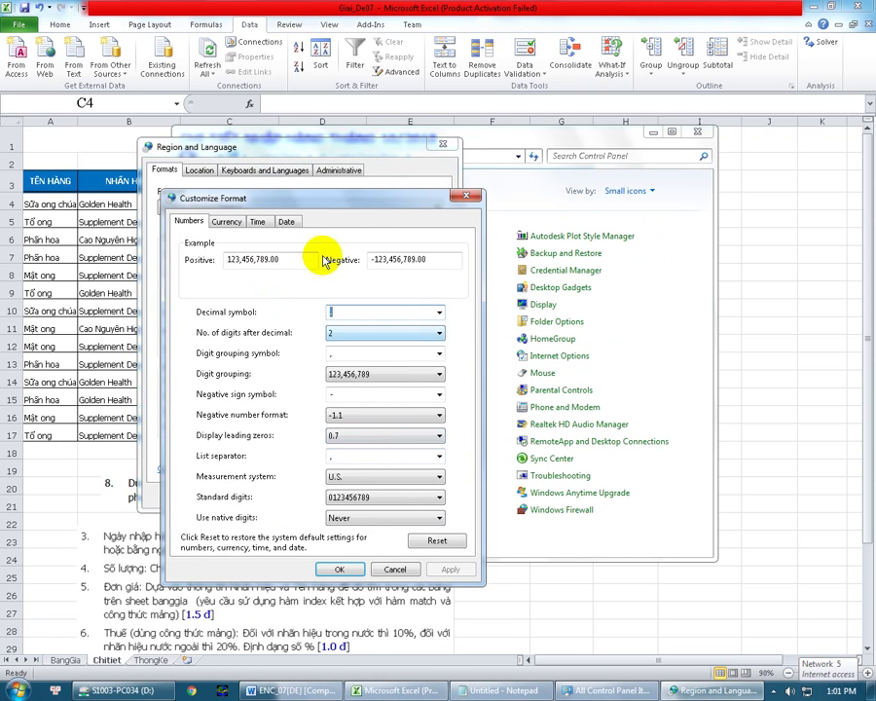
{"action": "left_click", "coordinate": [285, 220]}
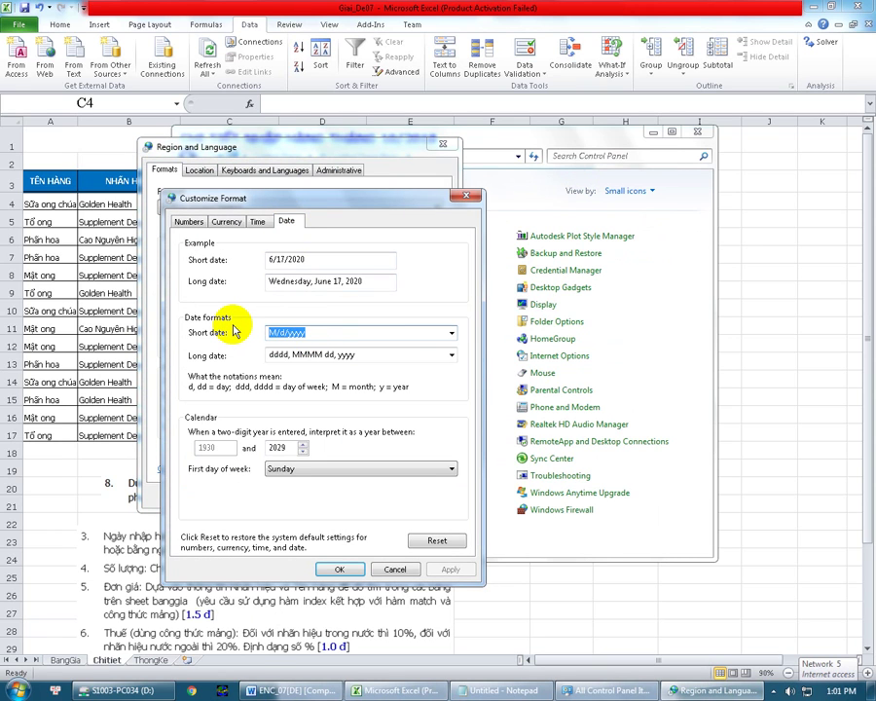
{"action": "type", "text": "D/MM/YYYY"}
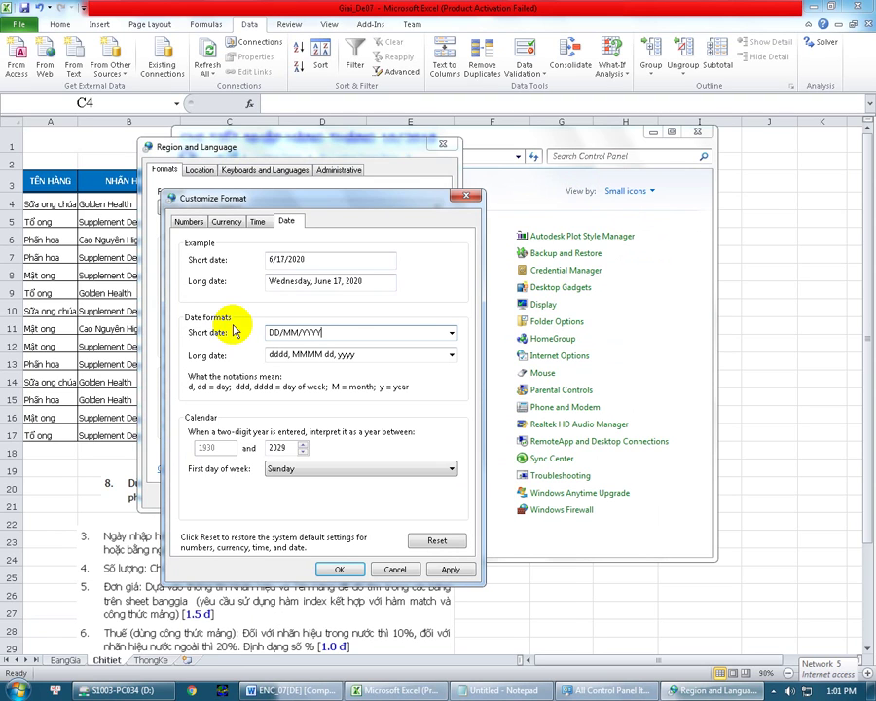
{"action": "left_click", "coordinate": [450, 568]}
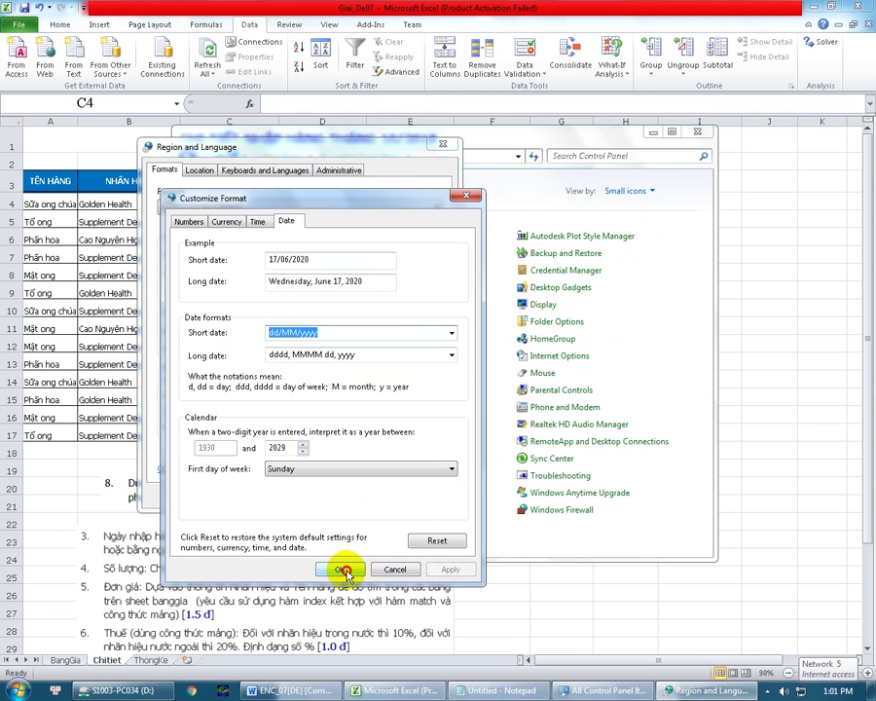
{"action": "left_click", "coordinate": [345, 570]}
{"action": "left_click", "coordinate": [438, 493]}
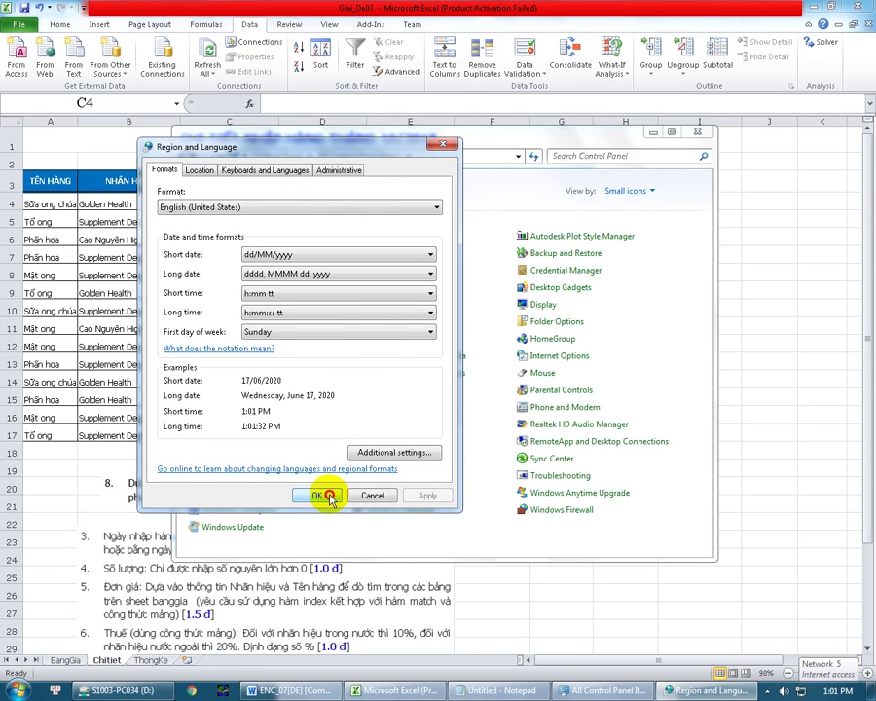
{"action": "left_click", "coordinate": [324, 496]}
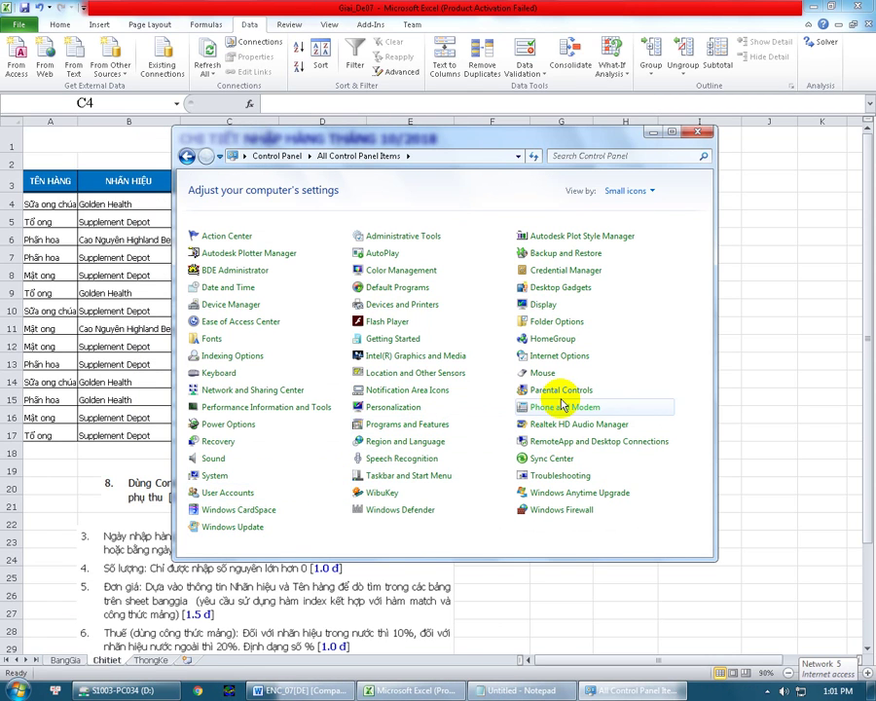
Enable 'Show location of pointer' in the Mouse Pointer Options.
{"action": "left_click", "coordinate": [542, 374]}
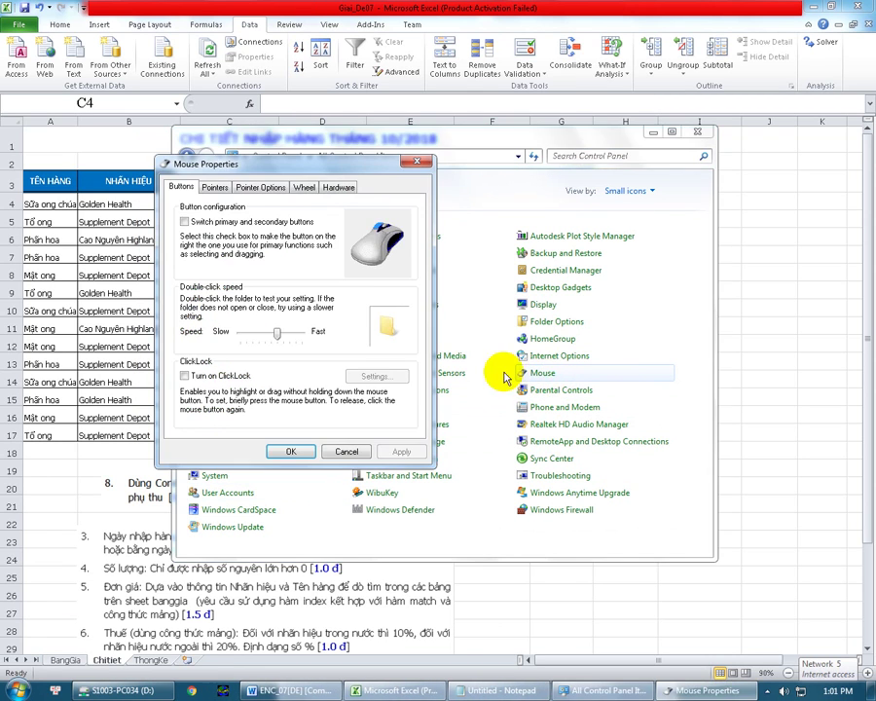
{"action": "left_click", "coordinate": [260, 188]}
{"action": "left_click", "coordinate": [213, 411]}
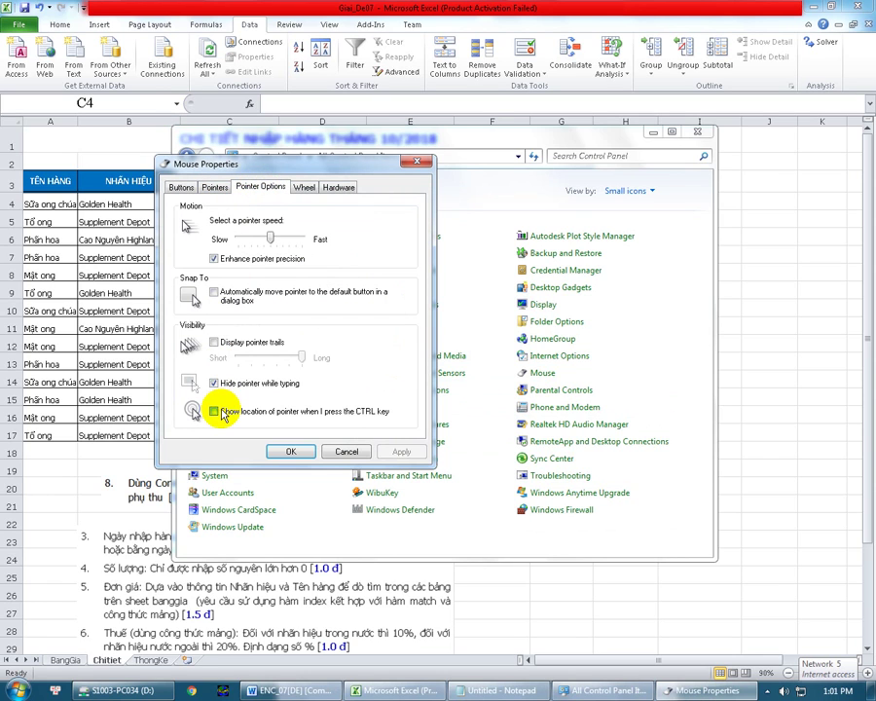
{"action": "left_click", "coordinate": [401, 452]}
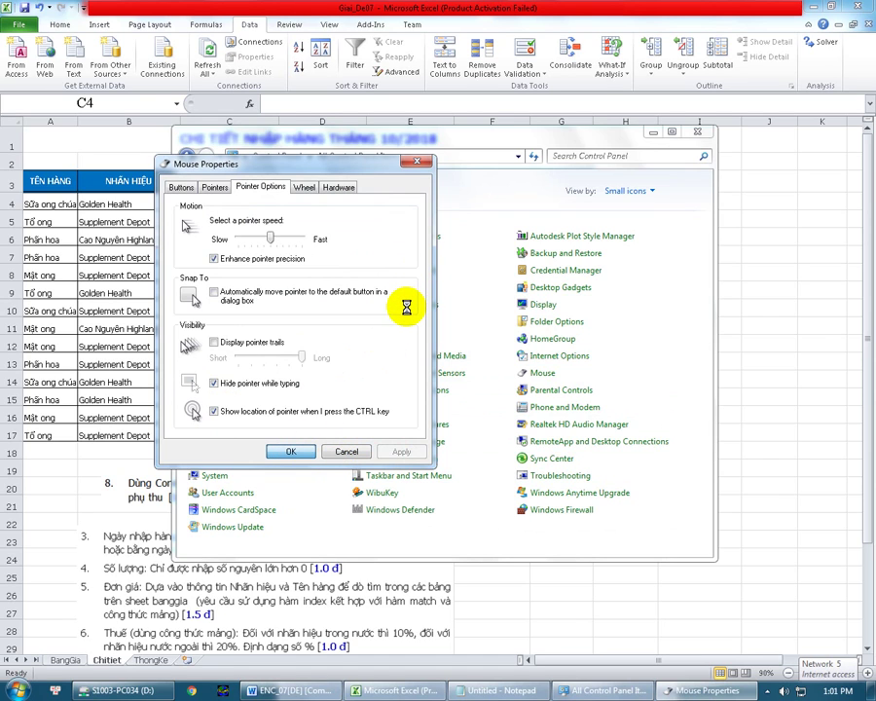
{"action": "key", "text": "Return"}
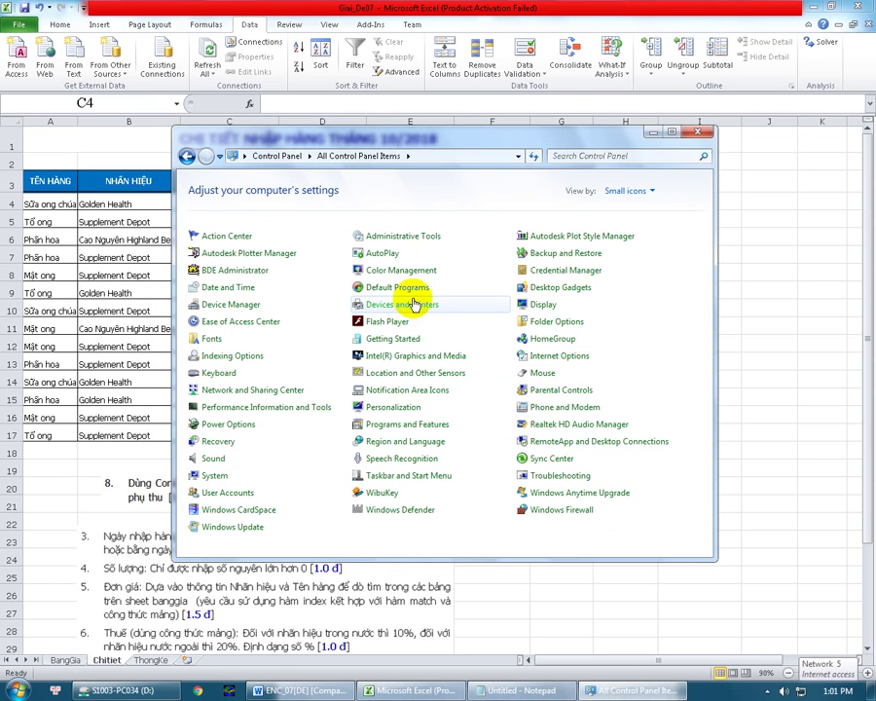
Test C4: 1/9/18 is rejected, then enter 5/10/18.
{"action": "left_click", "coordinate": [699, 131]}
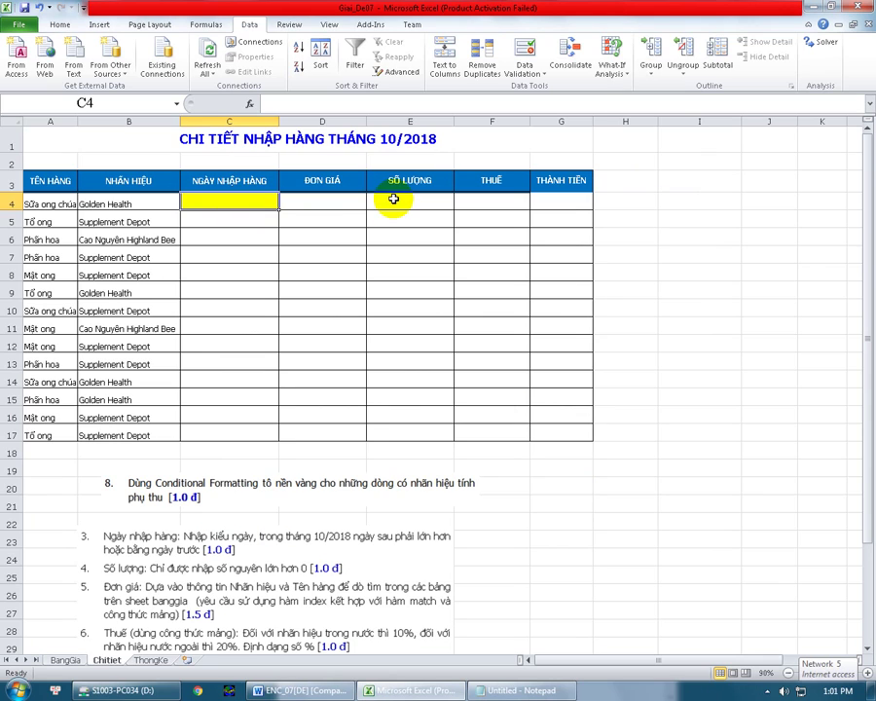
{"action": "type", "text": "1/9/1"}
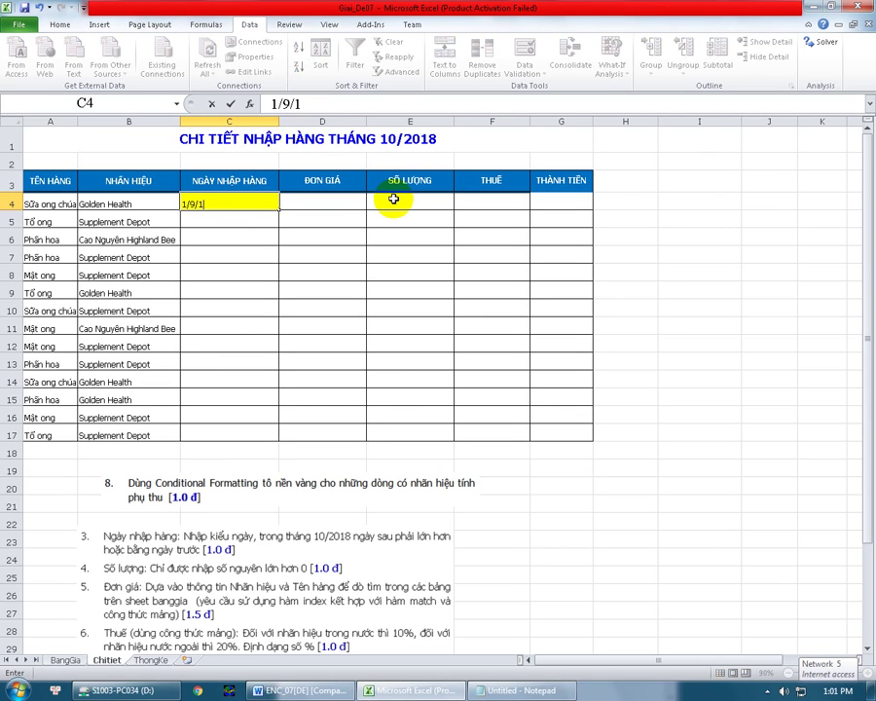
{"action": "type", "text": "8"}
{"action": "key", "text": "Return"}
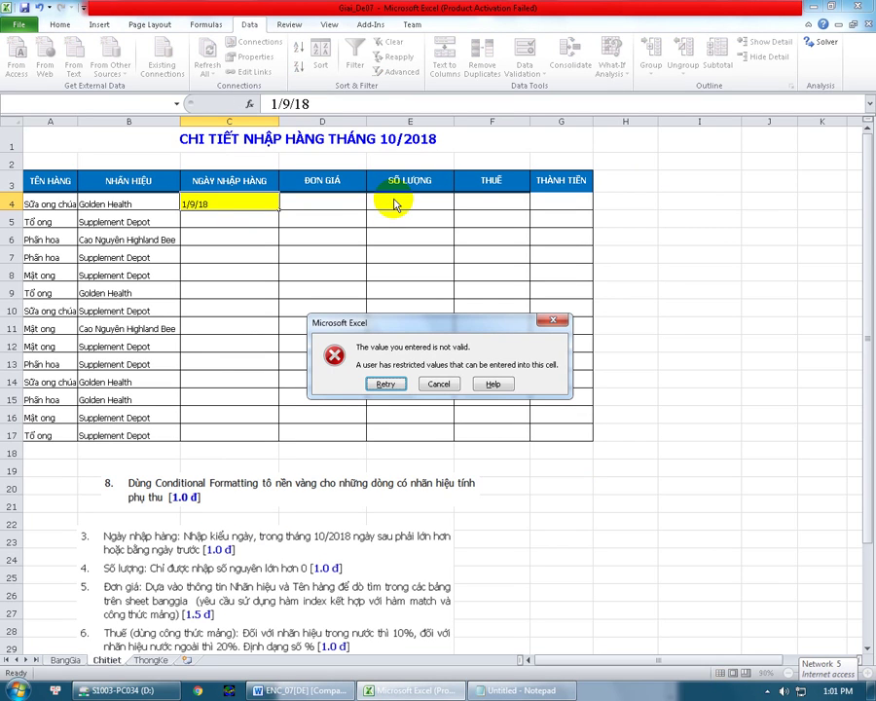
{"action": "key", "text": "Escape"}
{"action": "type", "text": "10"}
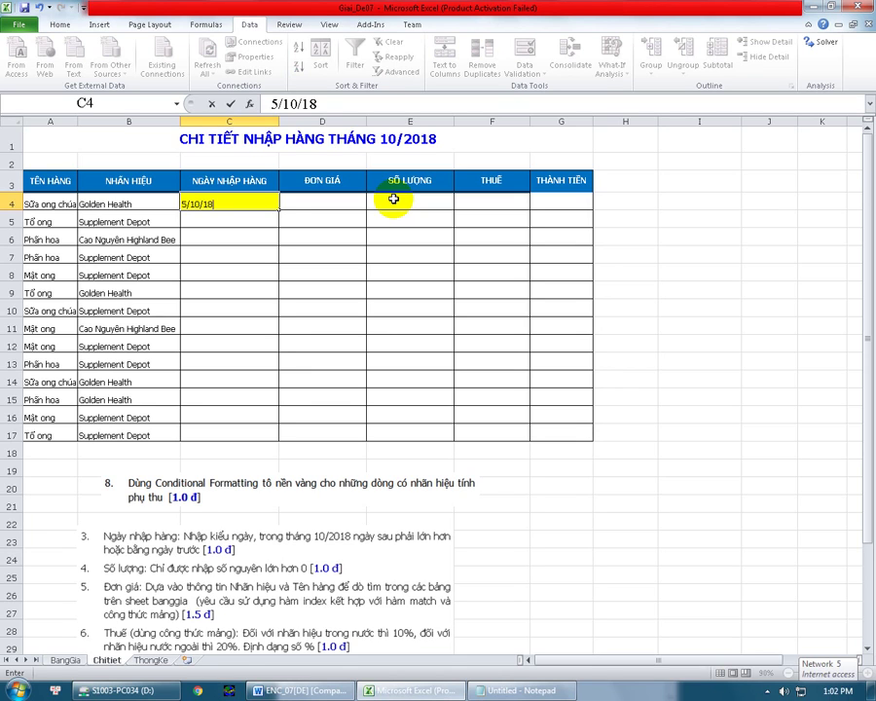
{"action": "key", "text": "Return"}
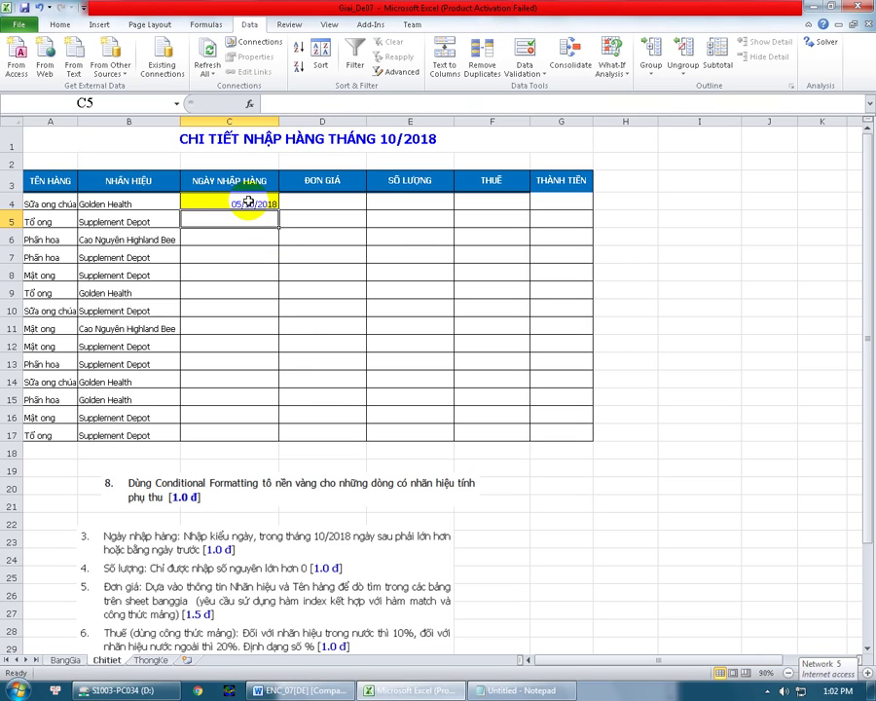
Add $C5>=$C4 to the Custom validation formula for C5:C17.
{"action": "mouse_move", "coordinate": [250, 218]}
{"action": "left_mouse_down"}
{"action": "mouse_move", "coordinate": [254, 400]}
{"action": "mouse_move", "coordinate": [245, 431]}
{"action": "left_mouse_up"}
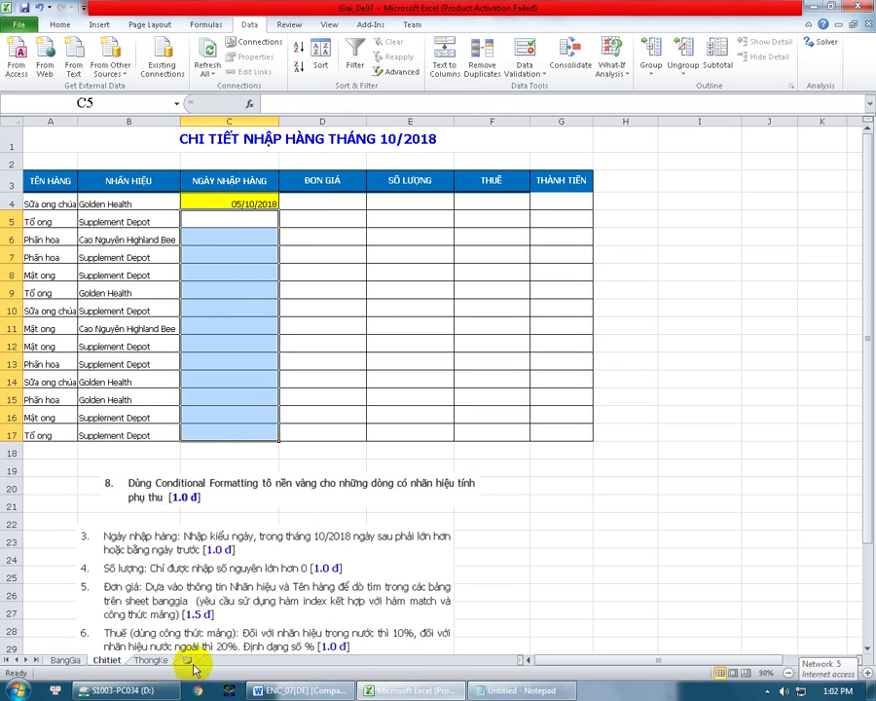
{"action": "left_click", "coordinate": [492, 691]}
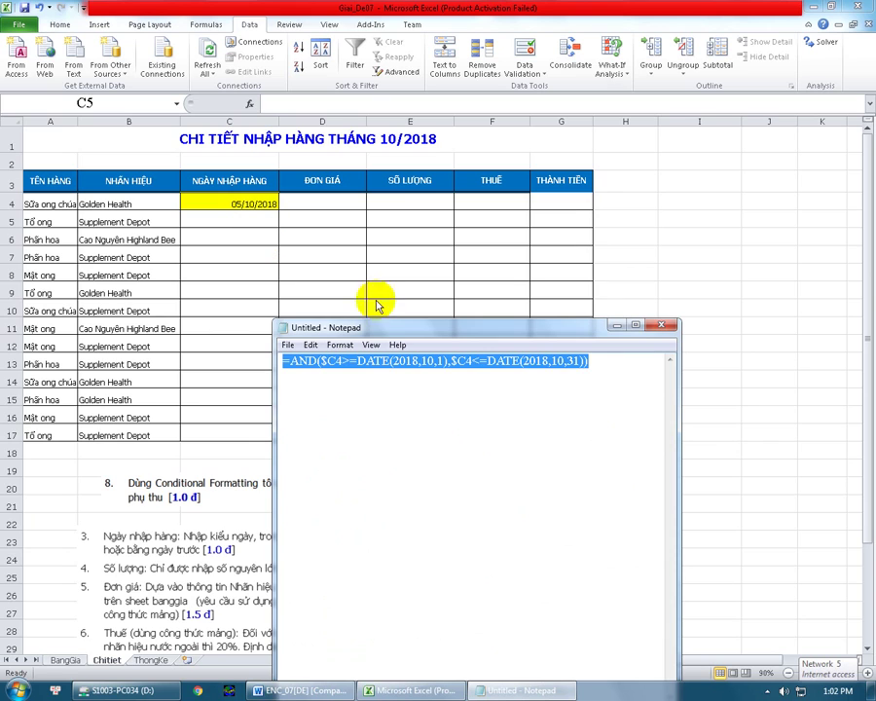
{"action": "left_click", "coordinate": [616, 326]}
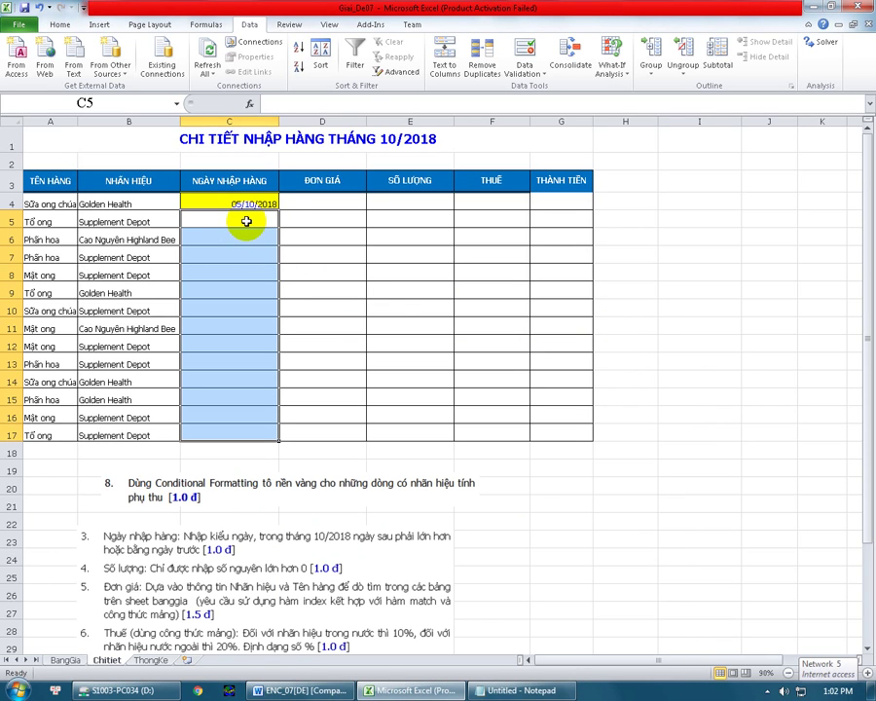
{"action": "left_click_drag", "start_coordinate": [248, 220], "coordinate": [229, 434]}
{"action": "left_click", "coordinate": [524, 60]}
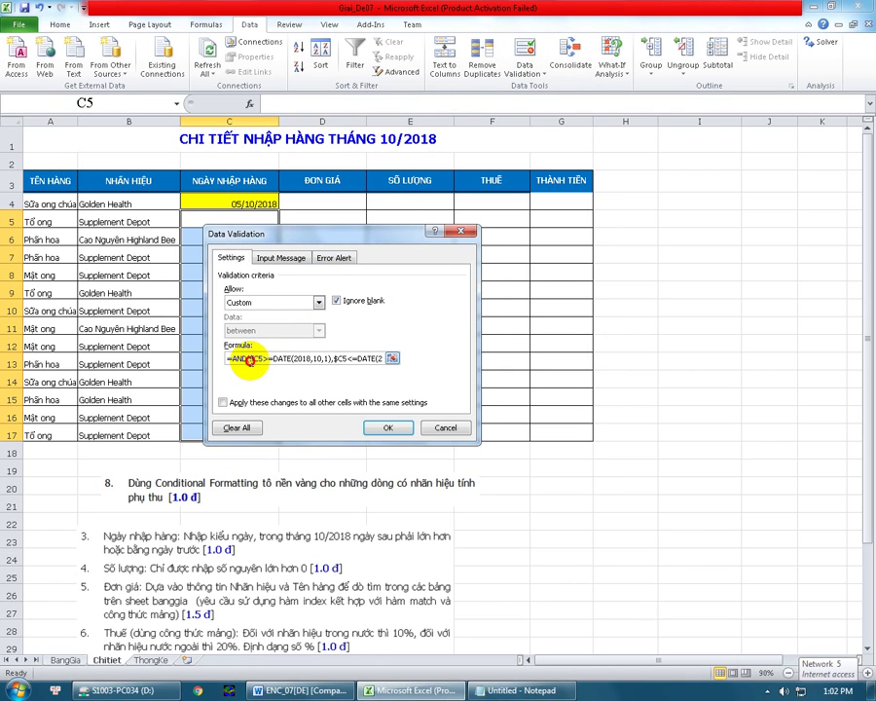
{"action": "left_click", "coordinate": [387, 357]}
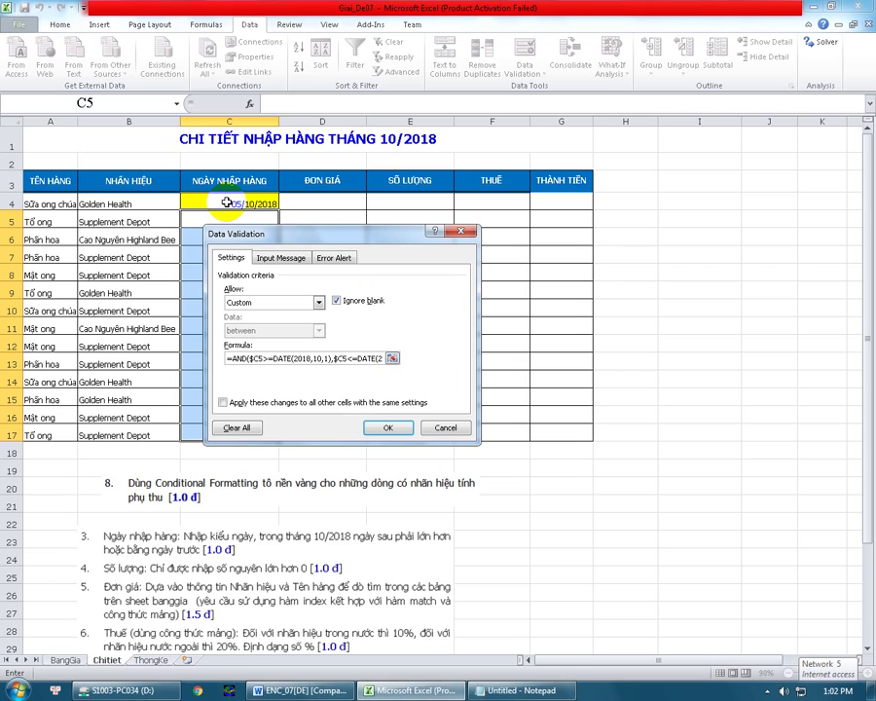
{"action": "type", "text": "$C5"}
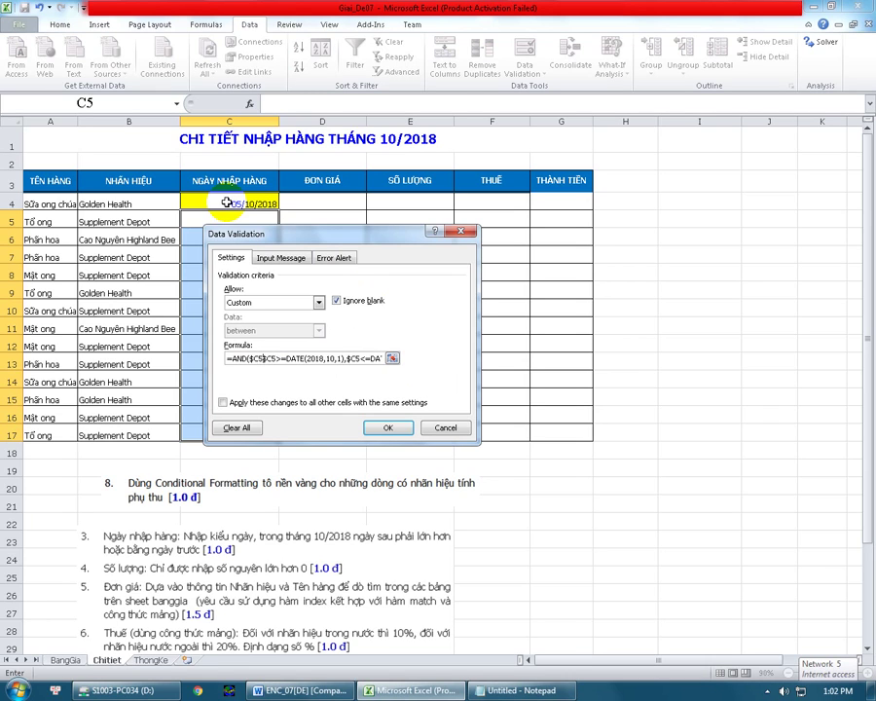
{"action": "type", "text": ">="}
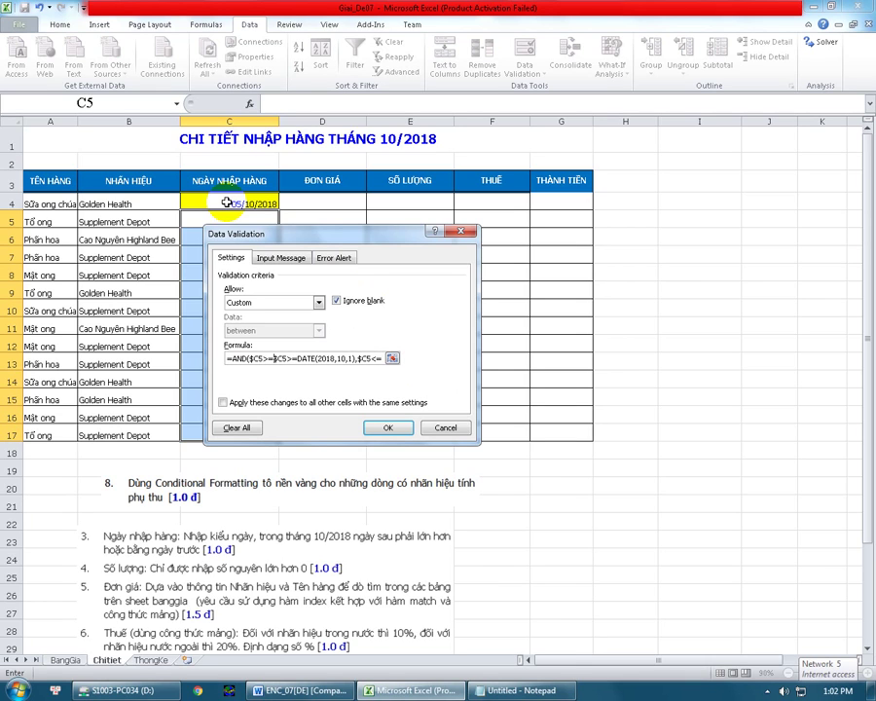
{"action": "type", "text": "$"}
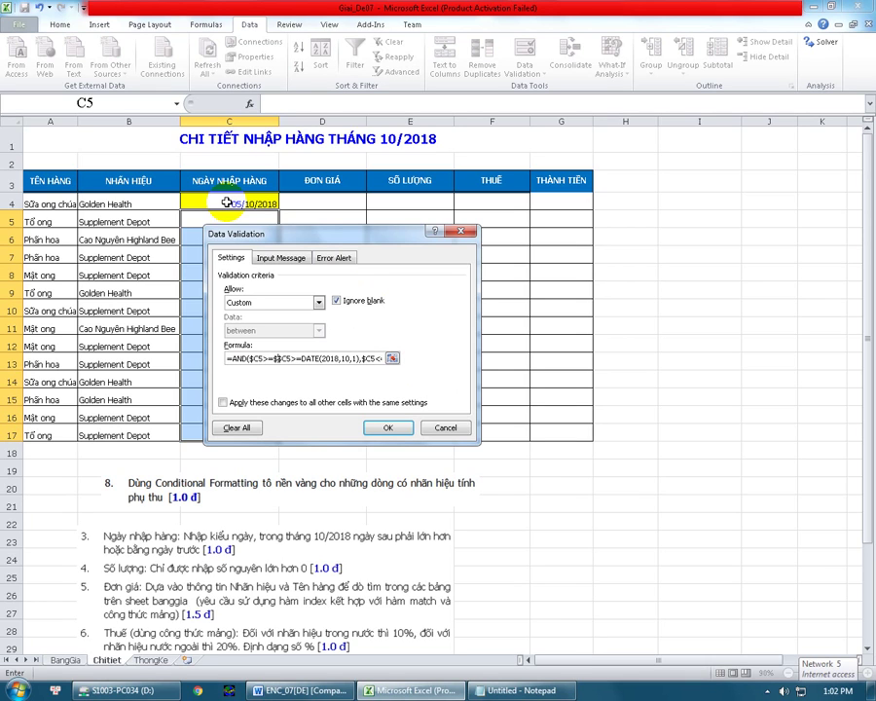
{"action": "type", "text": "C4,"}
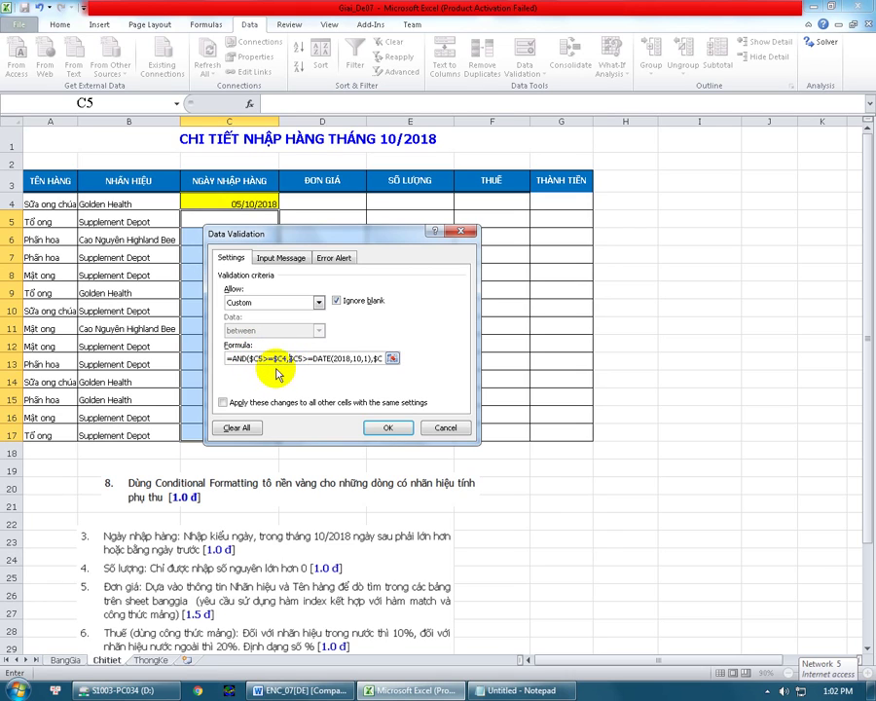
{"action": "left_click", "coordinate": [387, 429]}
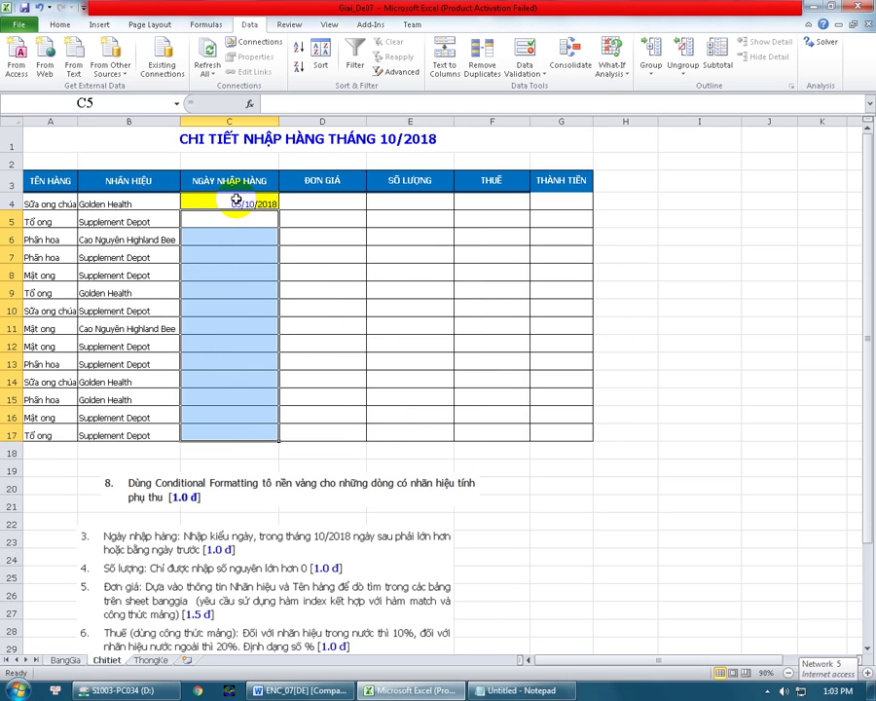
Test C5 with 3/10/18 (rejected), then enter 05/10/2018 in C5 and 06/10/2018 in C6.
{"action": "left_click", "coordinate": [235, 216]}
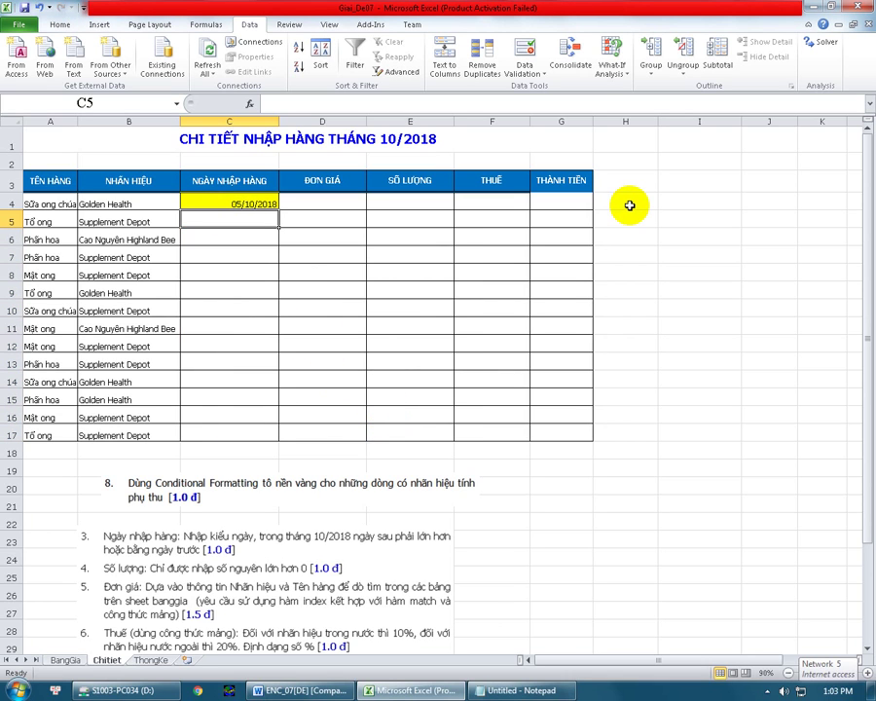
{"action": "type", "text": "3/10/18"}
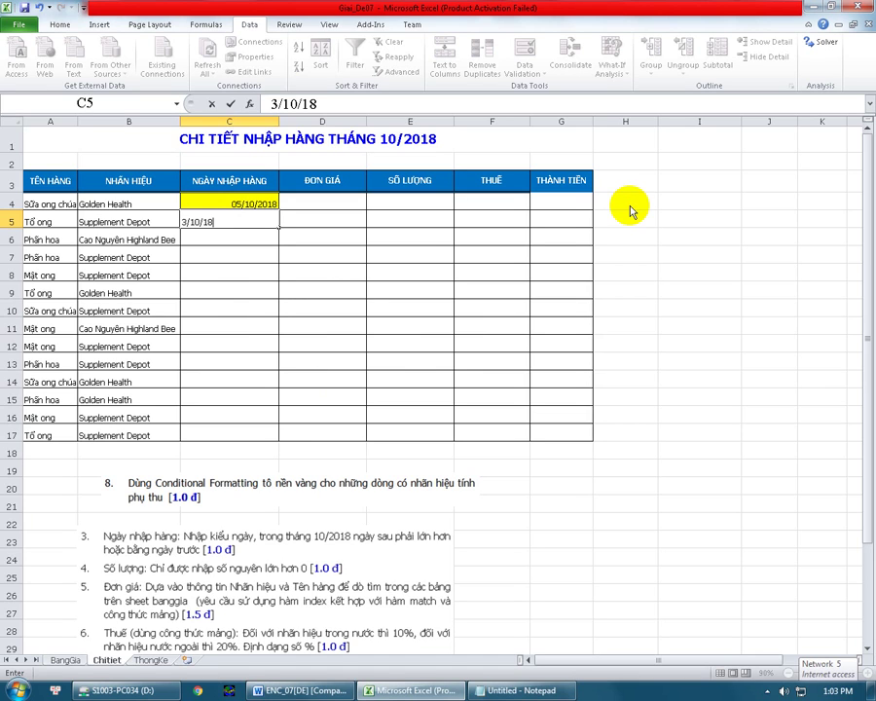
{"action": "key", "text": "Return"}
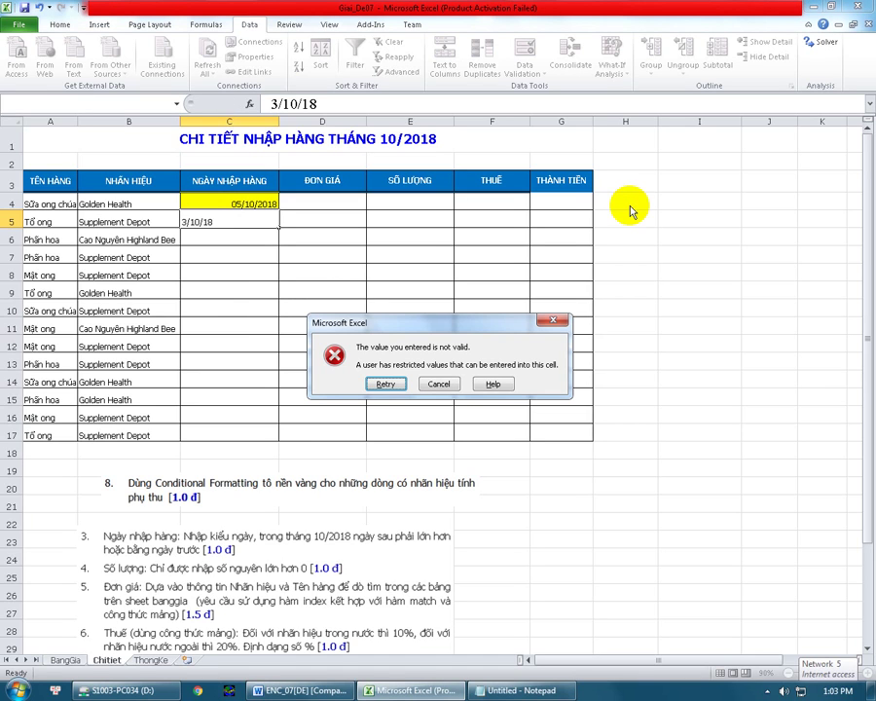
{"action": "key", "text": "Escape"}
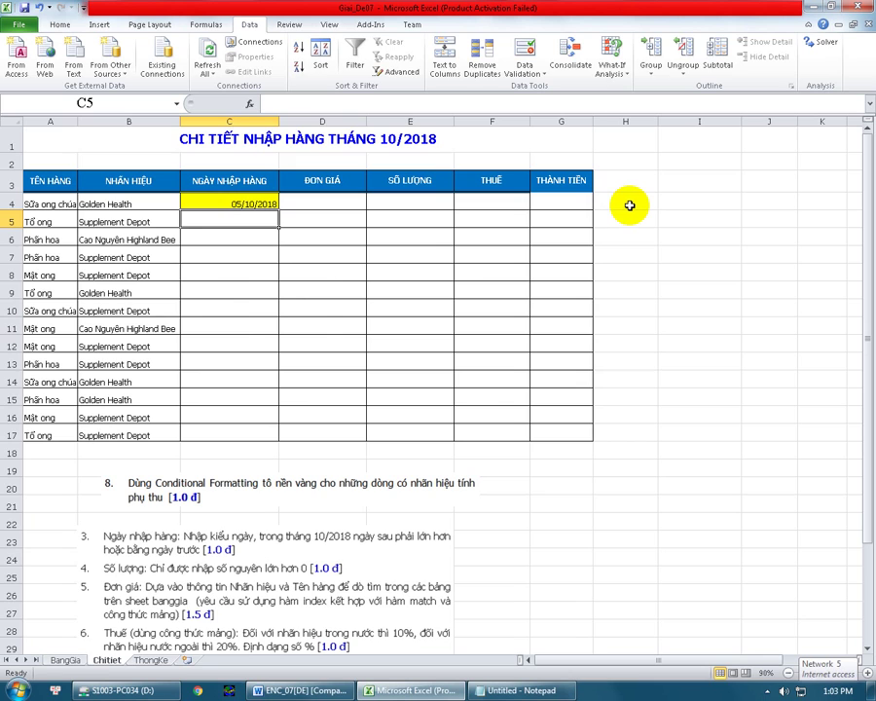
{"action": "type", "text": "5/10"}
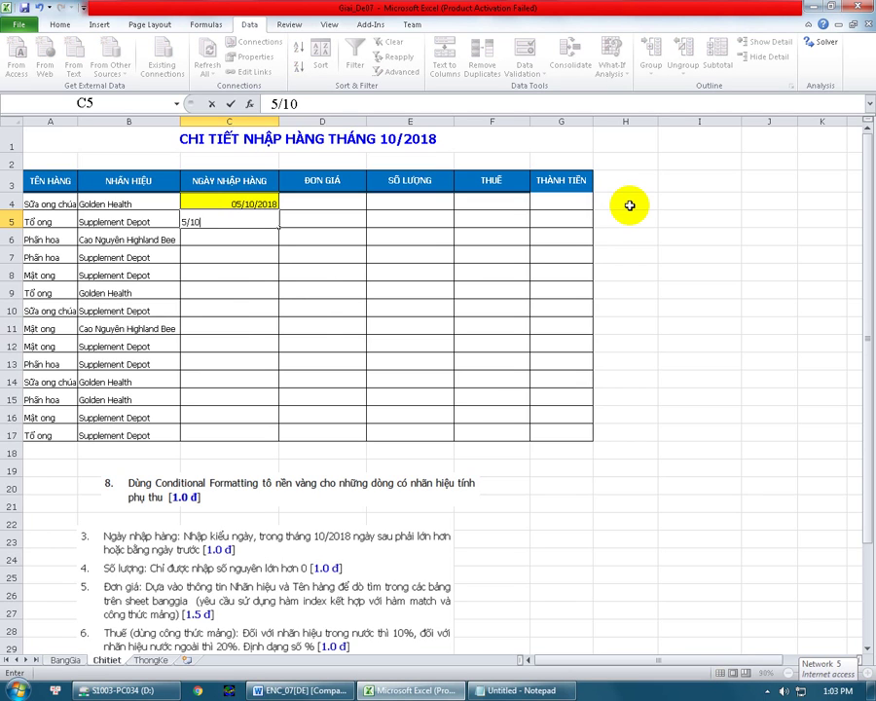
{"action": "type", "text": "/2018"}
{"action": "key", "text": "Return"}
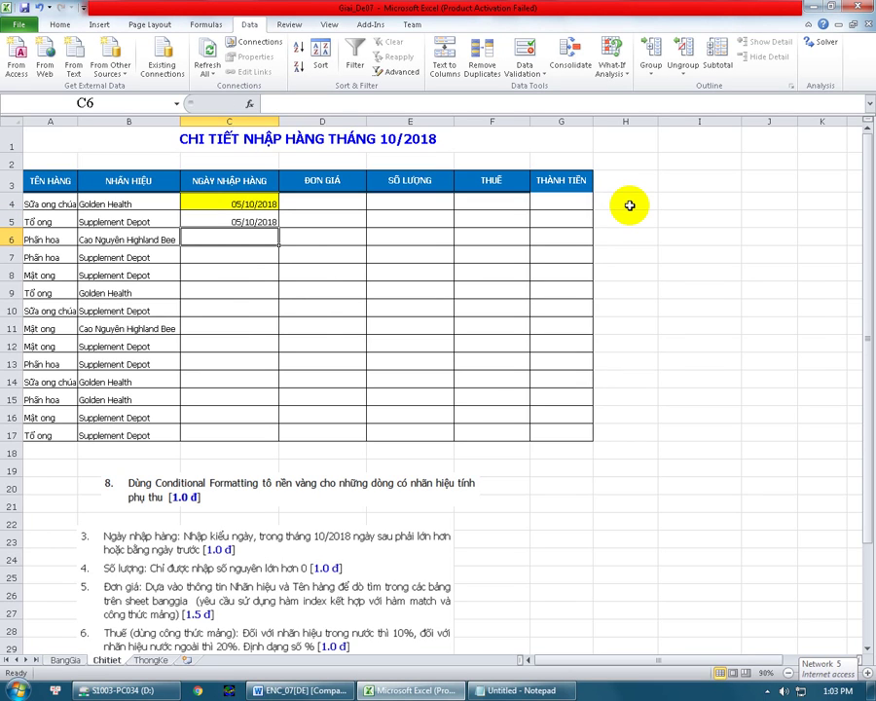
{"action": "type", "text": "6/10/18"}
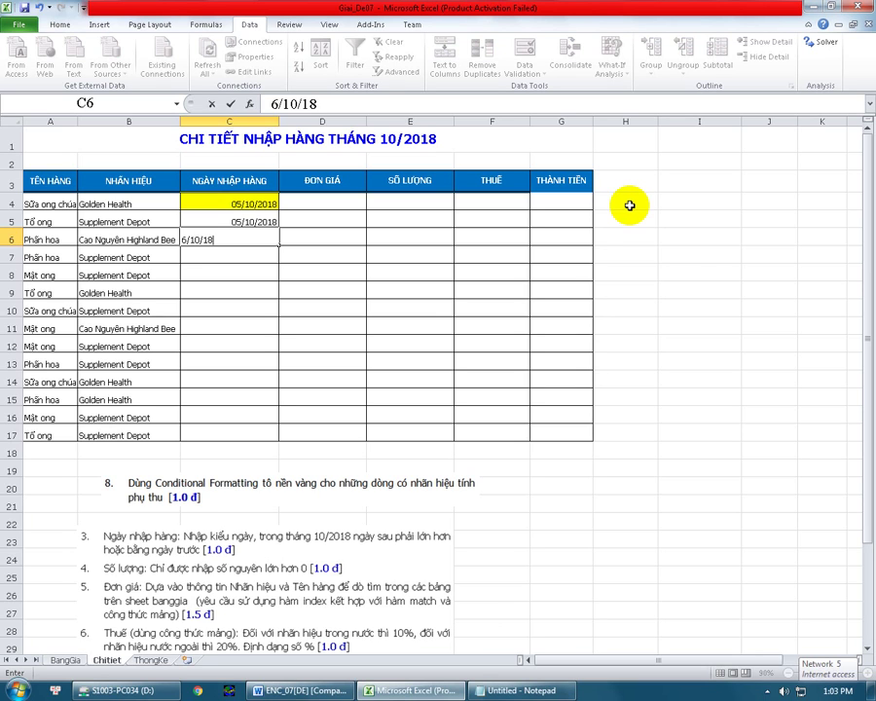
{"action": "key", "text": "Return"}
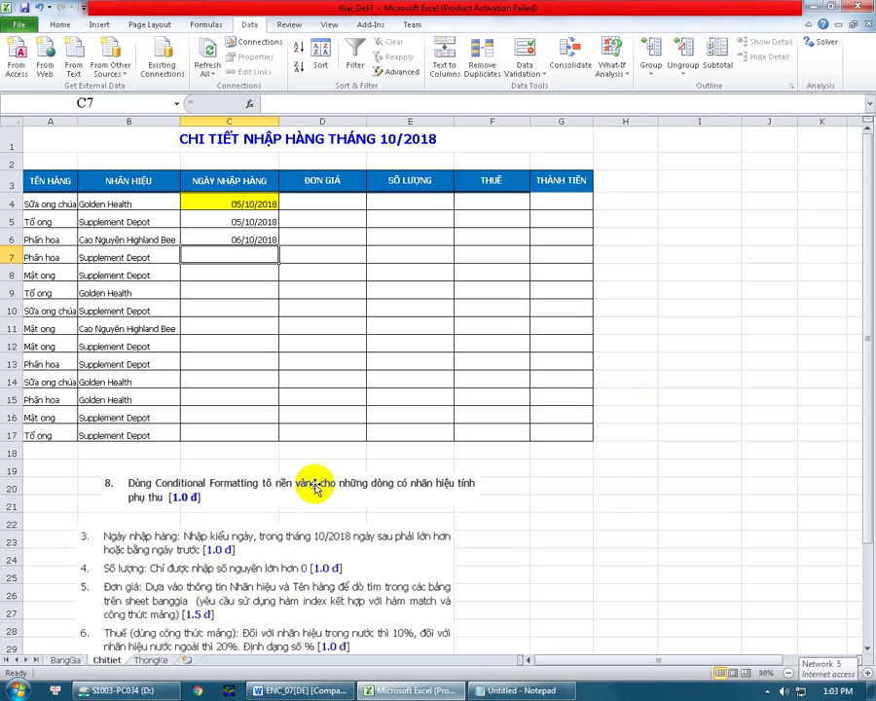
Restrict quantity cells E4:E17 to whole numbers greater than 0.
{"action": "left_click_drag", "start_coordinate": [420, 199], "coordinate": [417, 430]}
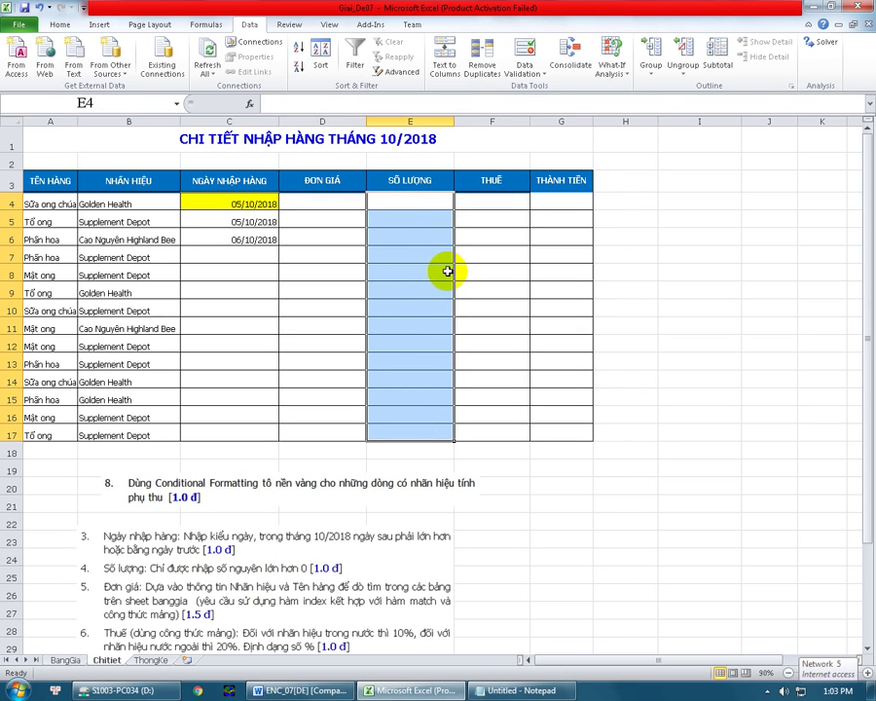
{"action": "left_click", "coordinate": [525, 50]}
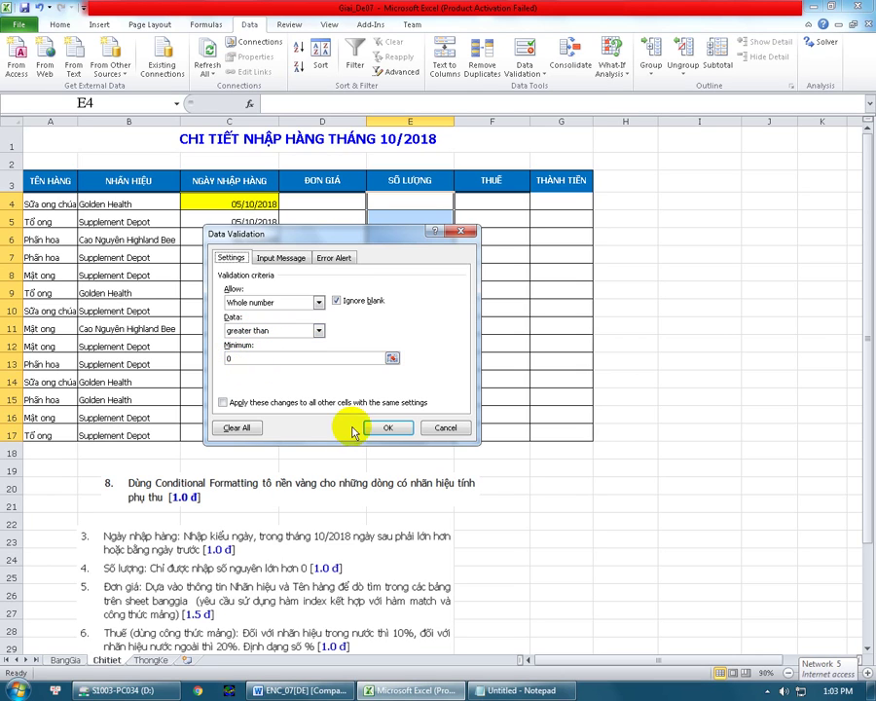
{"action": "left_click", "coordinate": [382, 426]}
{"action": "left_click", "coordinate": [410, 225]}
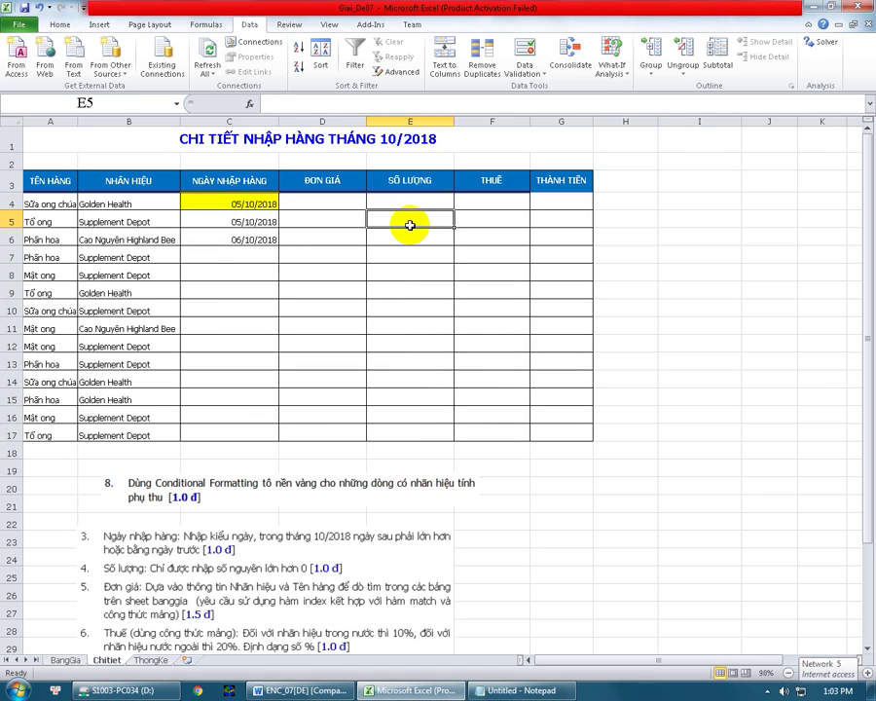
Test the E5 quantity validation with 0 and -5, then cancel the rejected entry.
{"action": "type", "text": "0"}
{"action": "key", "text": "Return"}
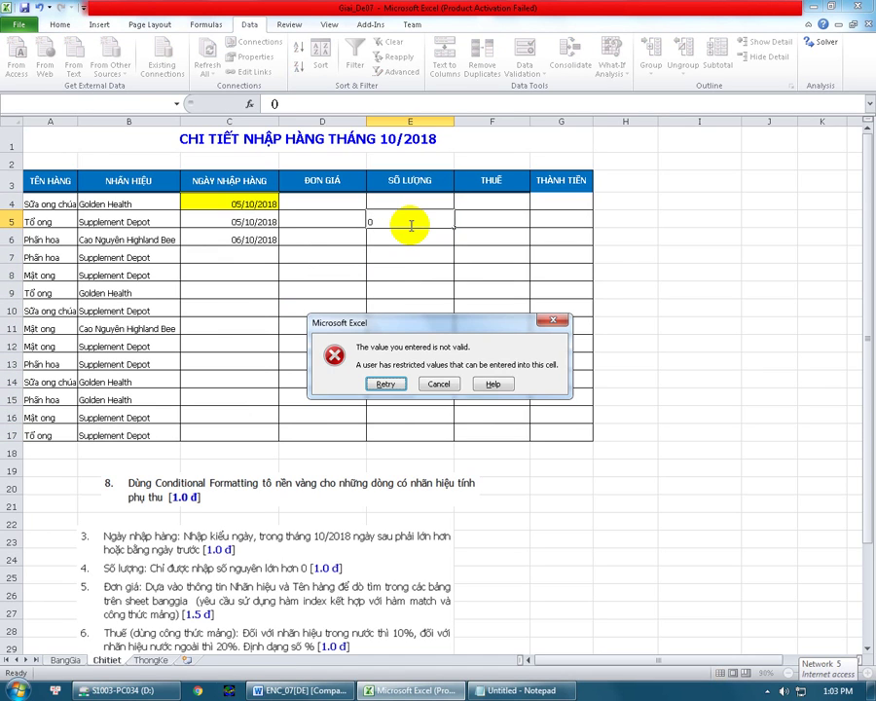
{"action": "key", "text": "Return"}
{"action": "type", "text": "-5"}
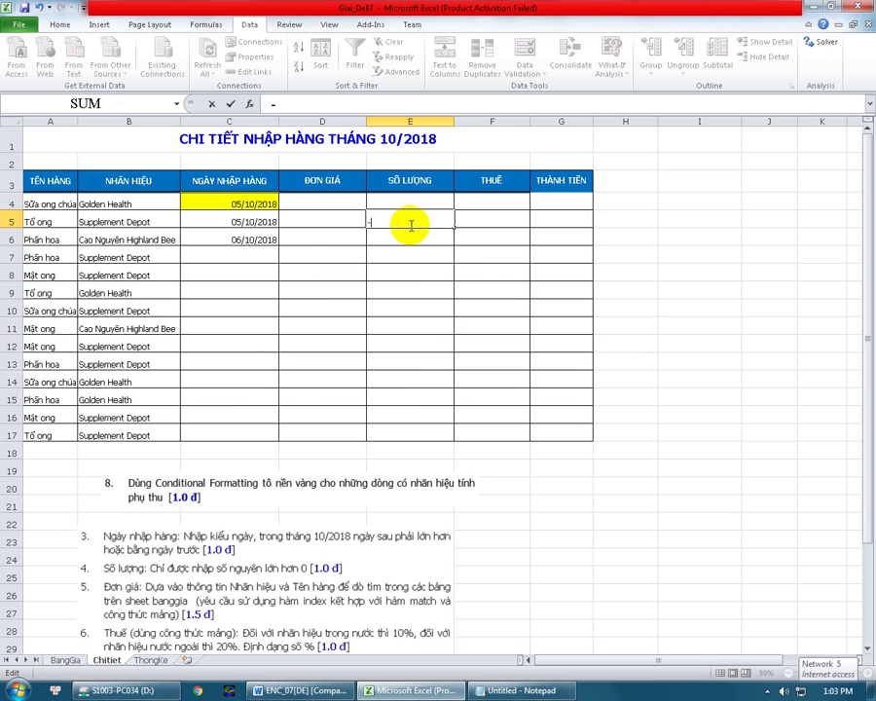
{"action": "key", "text": "Return"}
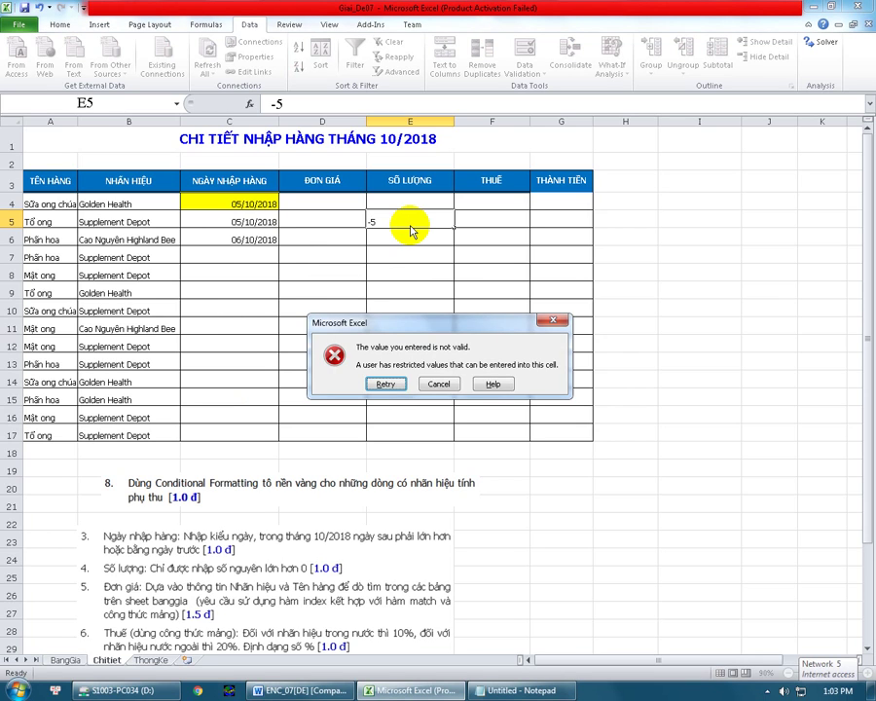
{"action": "key", "text": "Escape"}
Enter quantities 15, 20 and 60 into E4:E6.
{"action": "key", "text": "Up"}
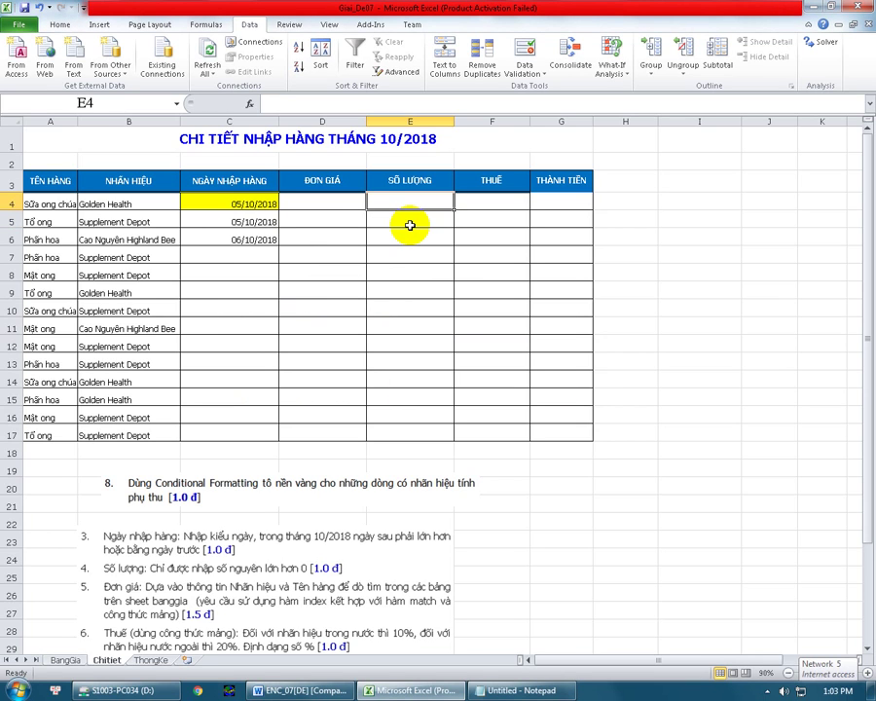
{"action": "type", "text": "15"}
{"action": "key", "text": "Return"}
{"action": "type", "text": "20"}
{"action": "key", "text": "Return"}
{"action": "type", "text": "60"}
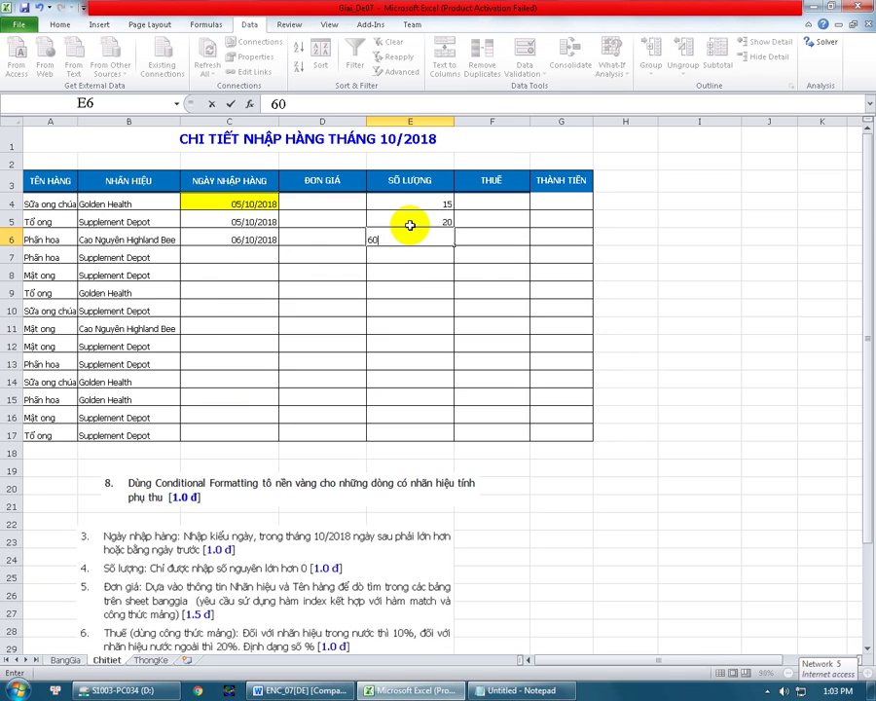
{"action": "key", "text": "Return"}
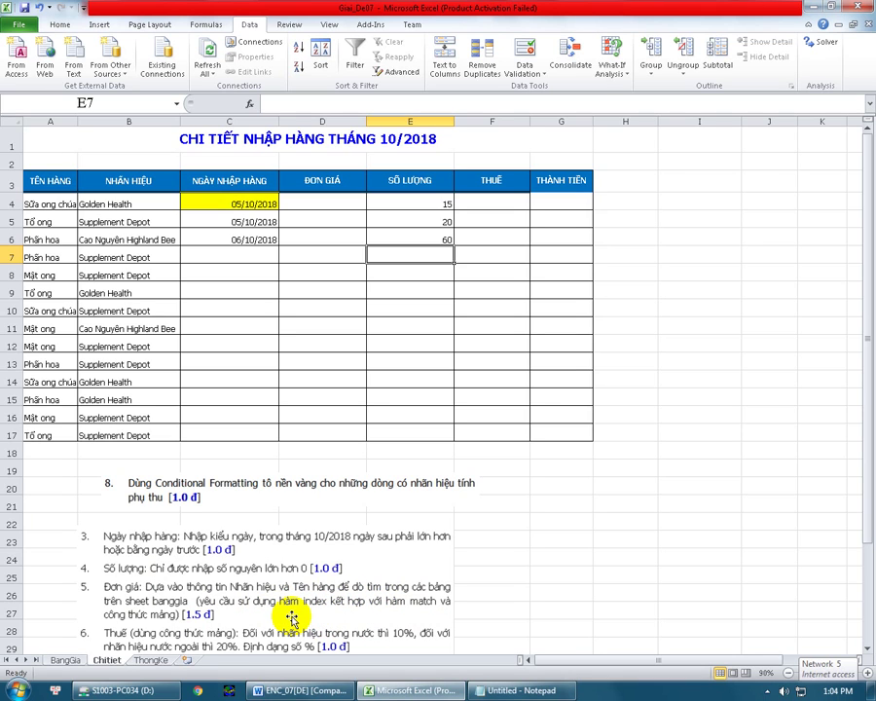
Label I3 as 'DG CT THUONG', fixing the typo, then switch to the BangGia sheet.
{"action": "left_click", "coordinate": [330, 203]}
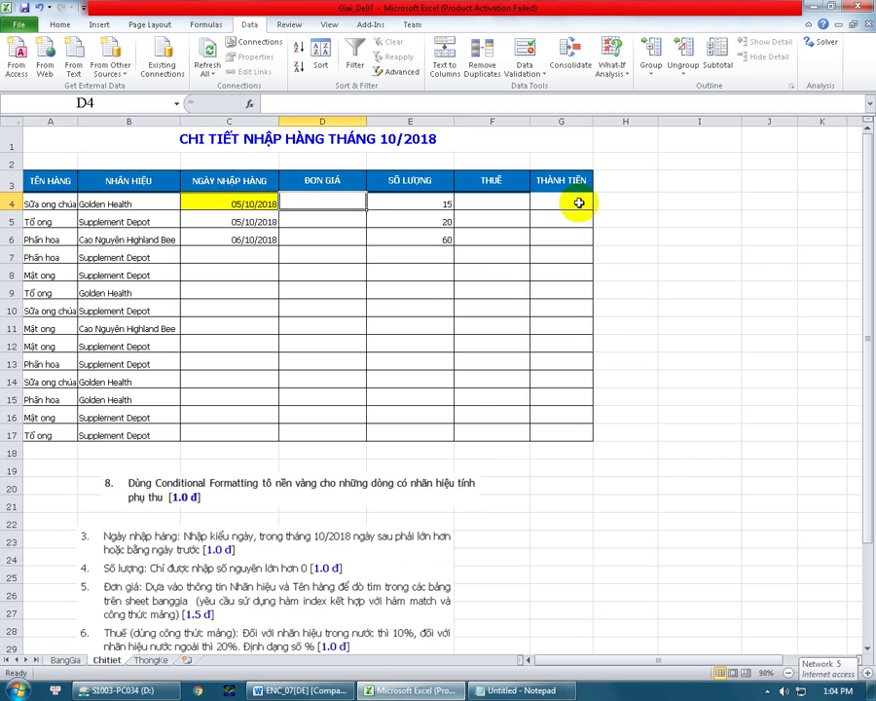
{"action": "left_click", "coordinate": [698, 178]}
{"action": "type", "text": "DG C"}
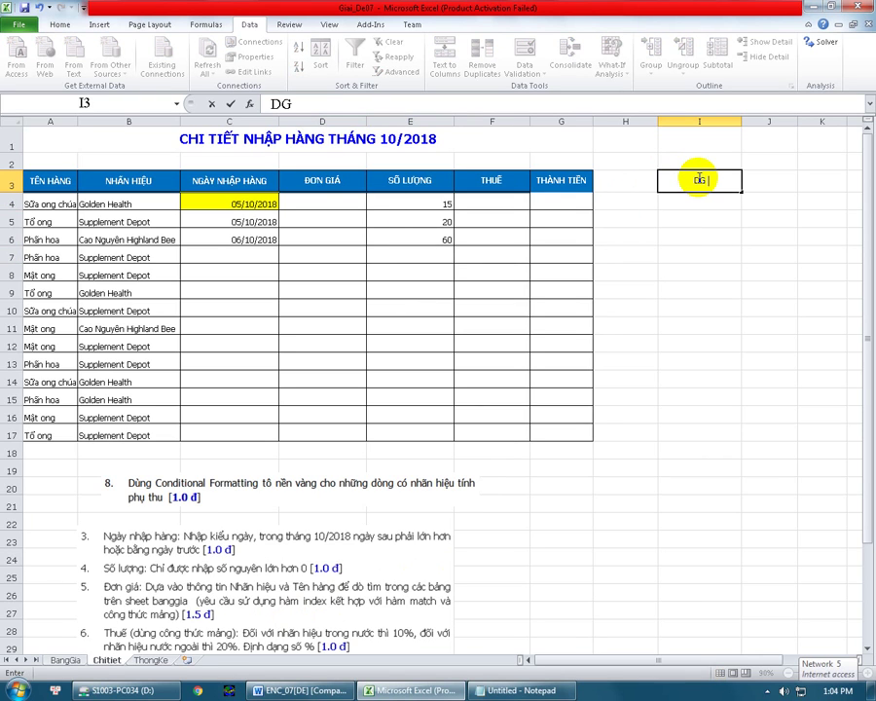
{"action": "type", "text": "T THUOBNG"}
{"action": "key", "text": "BackSpace"}
{"action": "key", "text": "BackSpace"}
{"action": "key", "text": "BackSpace"}
{"action": "type", "text": "NG"}
{"action": "key", "text": "Return"}
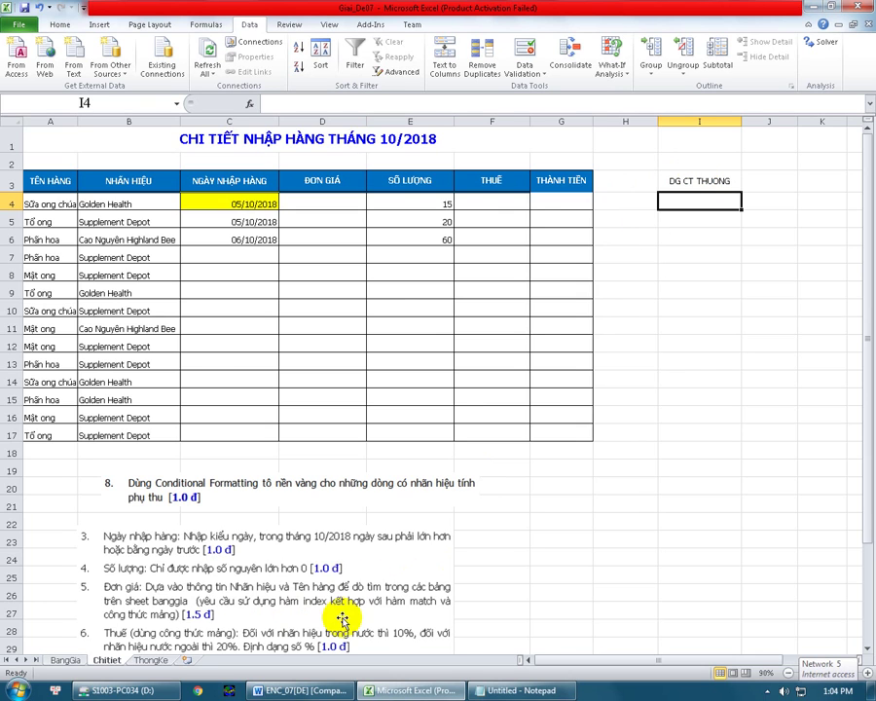
{"action": "left_click", "coordinate": [65, 660]}
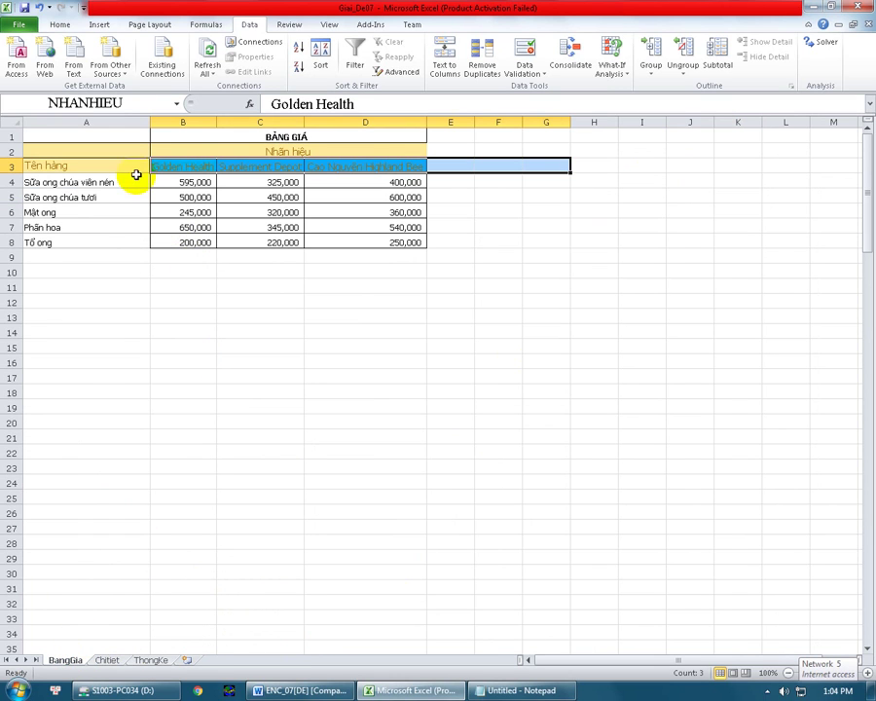
Fill the BangGia prices B4:D8 yellow and name the range GIA.
{"action": "mouse_move", "coordinate": [188, 181]}
{"action": "left_mouse_down"}
{"action": "mouse_move", "coordinate": [354, 204]}
{"action": "mouse_move", "coordinate": [362, 241]}
{"action": "left_mouse_up"}
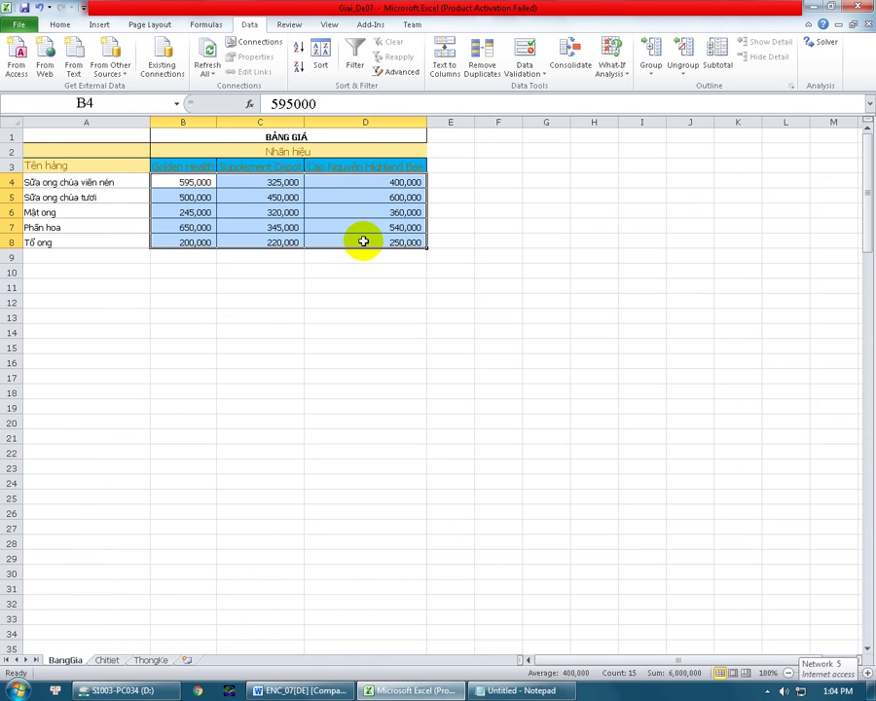
{"action": "left_click", "coordinate": [60, 24]}
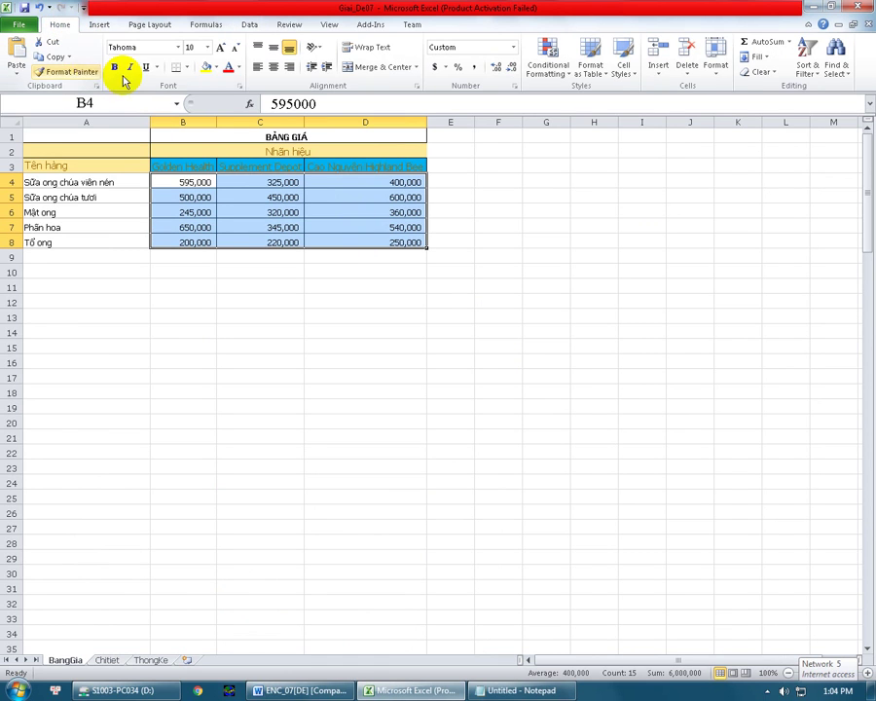
{"action": "left_click", "coordinate": [207, 69]}
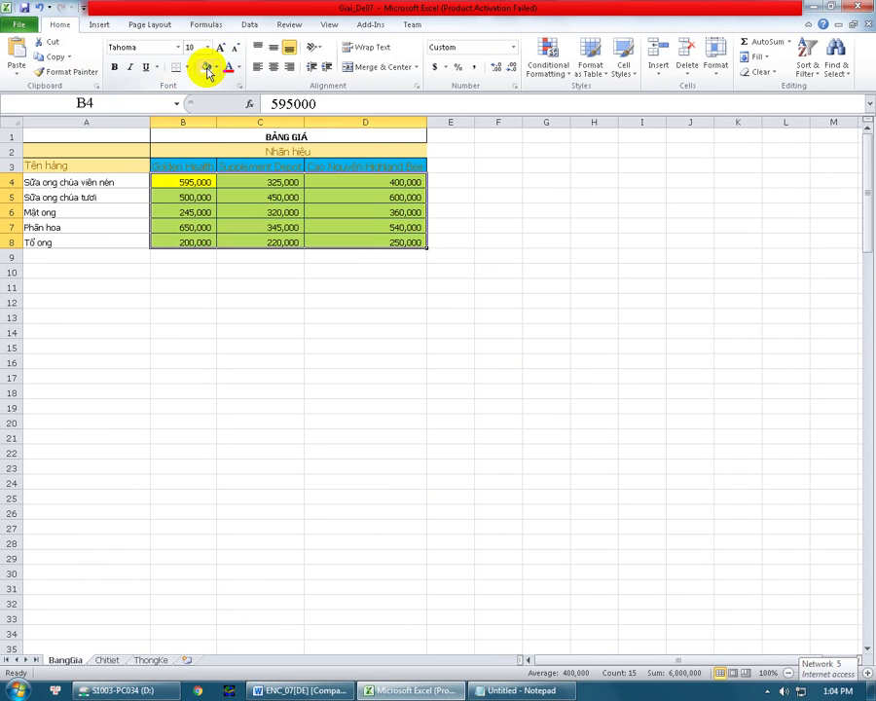
{"action": "left_click", "coordinate": [122, 104]}
{"action": "type", "text": "GIA"}
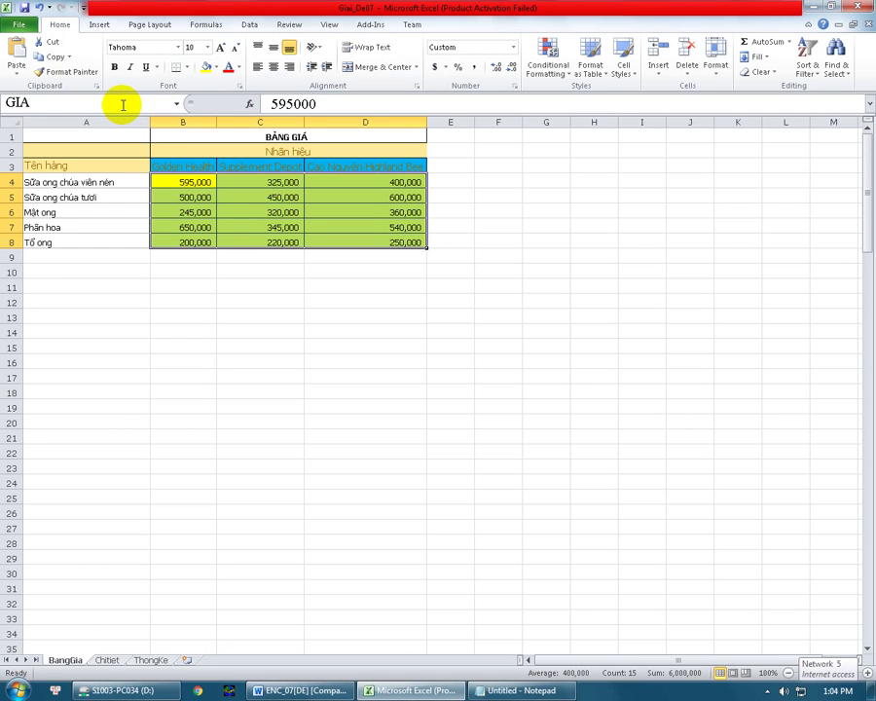
{"action": "key", "text": "Return"}
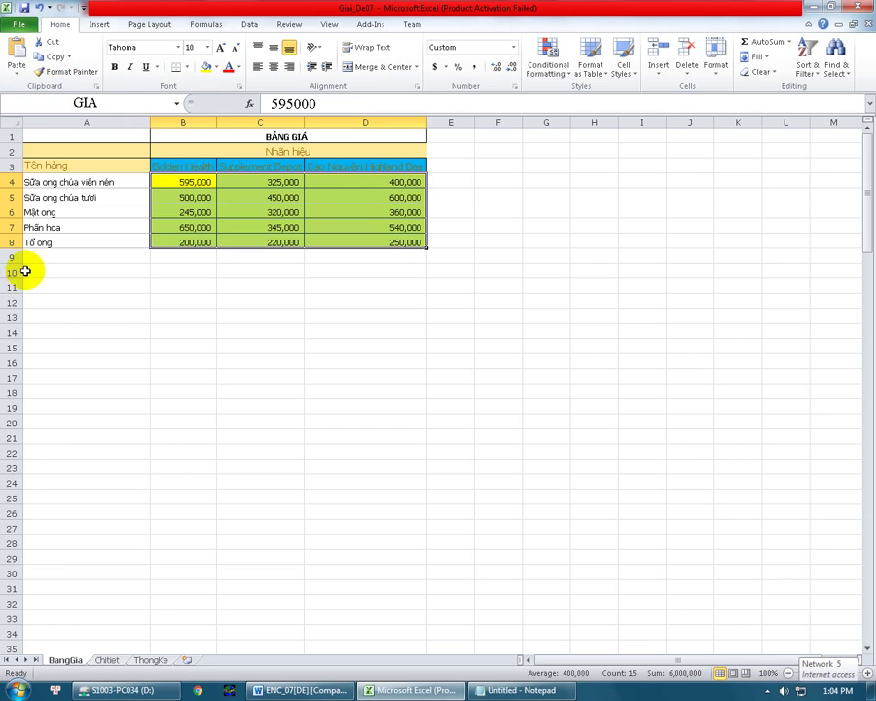
Review the price block, brand headers and product names, then return to Chitiet.
{"action": "mouse_move", "coordinate": [180, 182]}
{"action": "left_mouse_down"}
{"action": "mouse_move", "coordinate": [268, 240]}
{"action": "mouse_move", "coordinate": [395, 245]}
{"action": "left_mouse_up"}
{"action": "left_click_drag", "start_coordinate": [178, 166], "coordinate": [376, 165]}
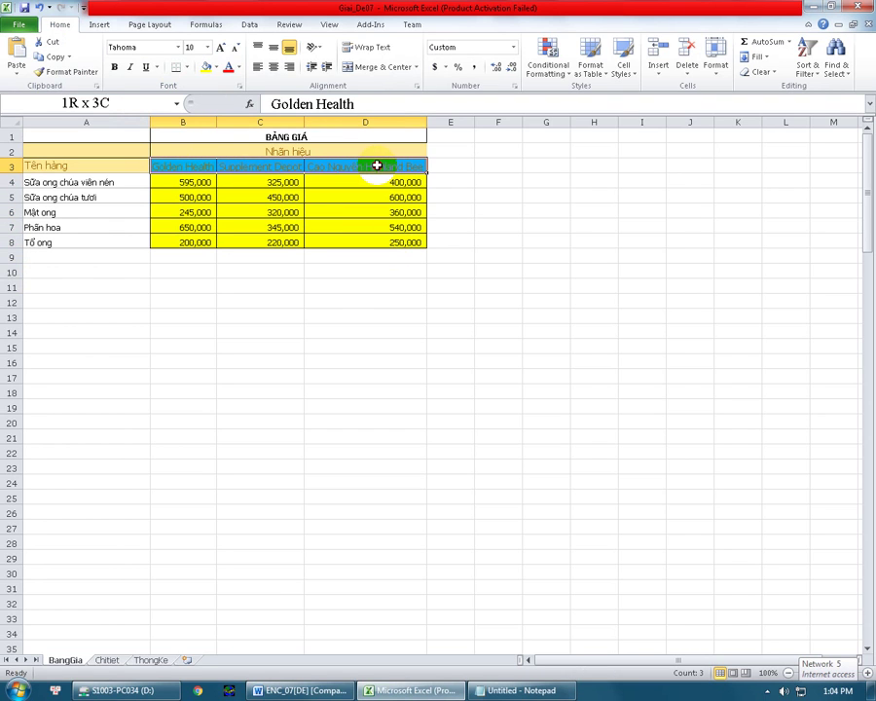
{"action": "left_click_drag", "start_coordinate": [196, 162], "coordinate": [532, 163]}
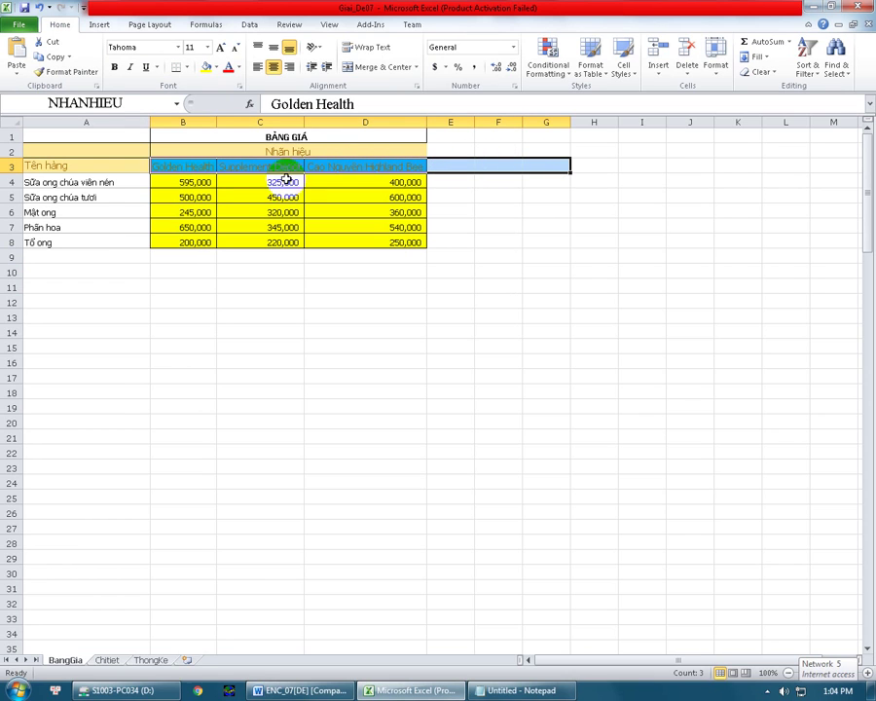
{"action": "left_click_drag", "start_coordinate": [83, 181], "coordinate": [82, 316]}
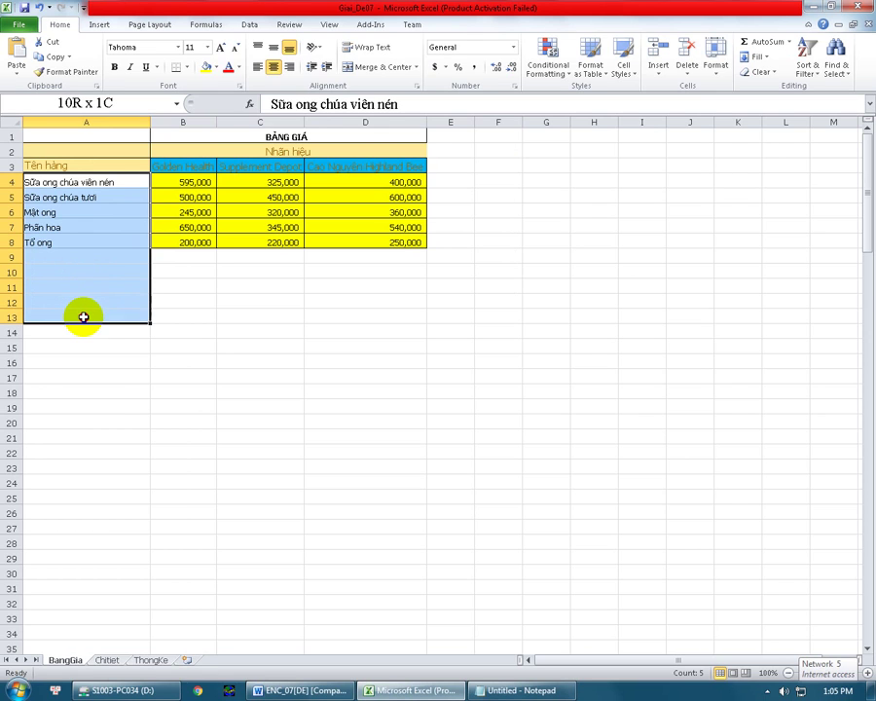
{"action": "left_click", "coordinate": [295, 304]}
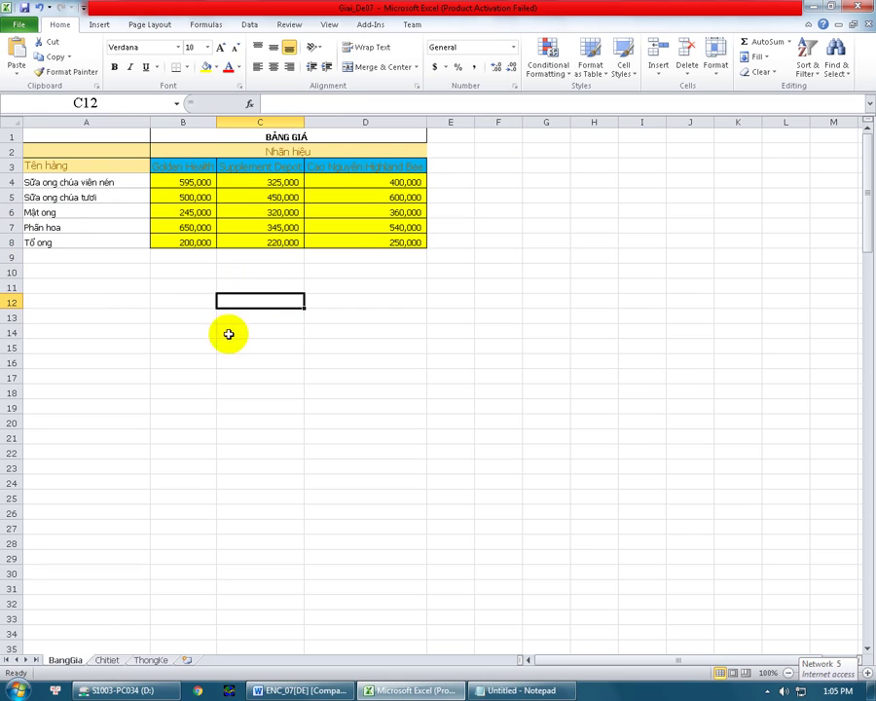
{"action": "left_click", "coordinate": [107, 660]}
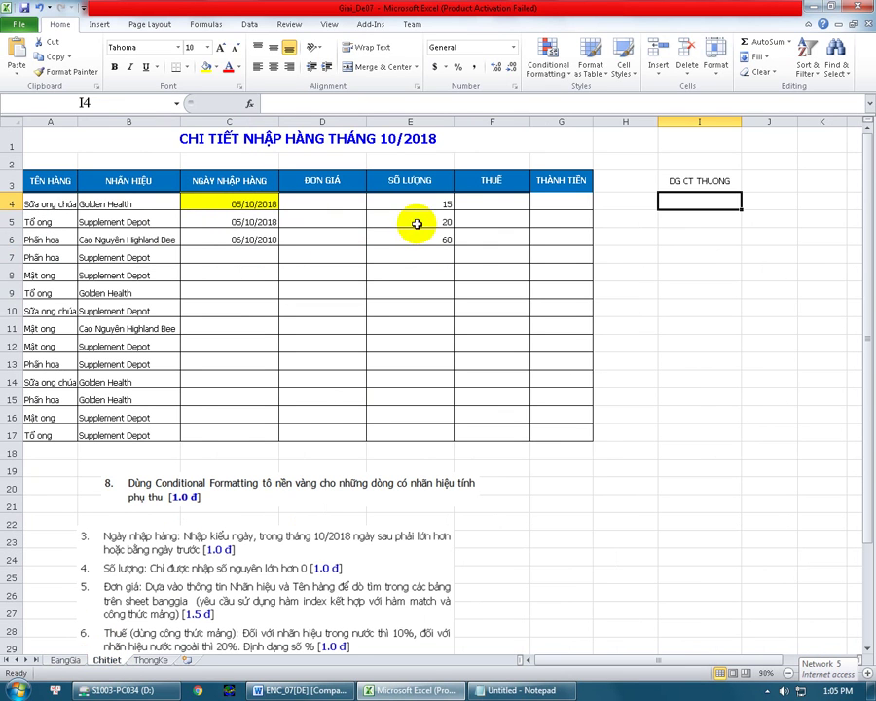
Start the I4 price lookup formula with =INDEX(GIA,.
{"action": "left_click", "coordinate": [342, 203]}
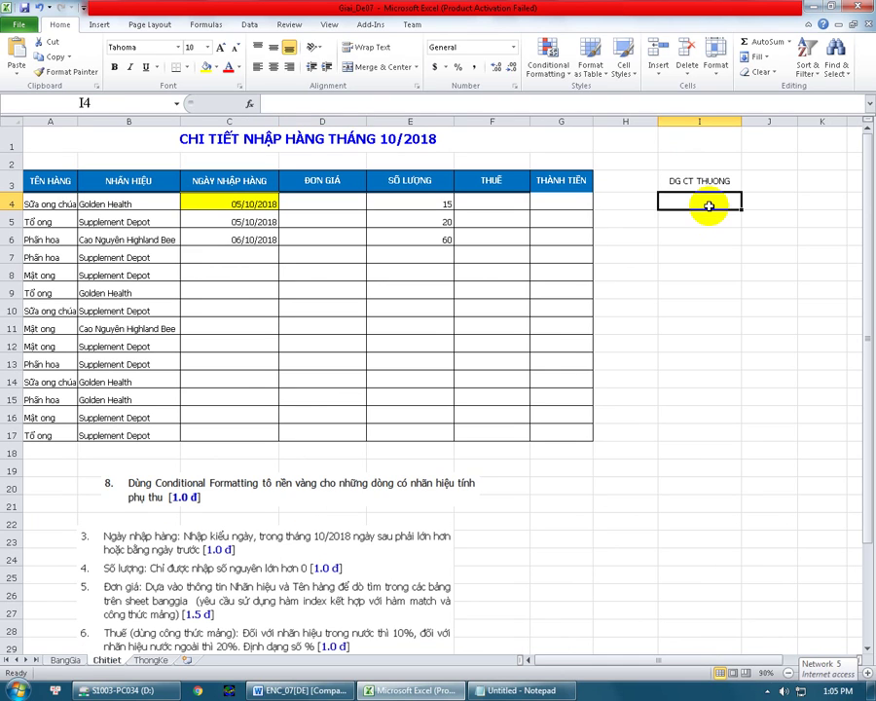
{"action": "type", "text": "=INDE"}
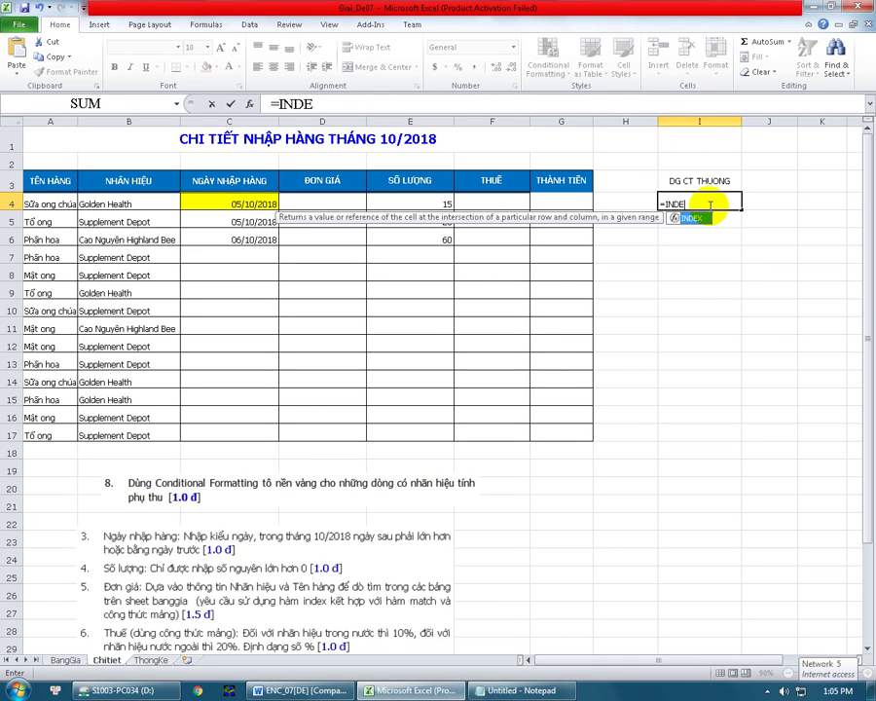
{"action": "type", "text": "X("}
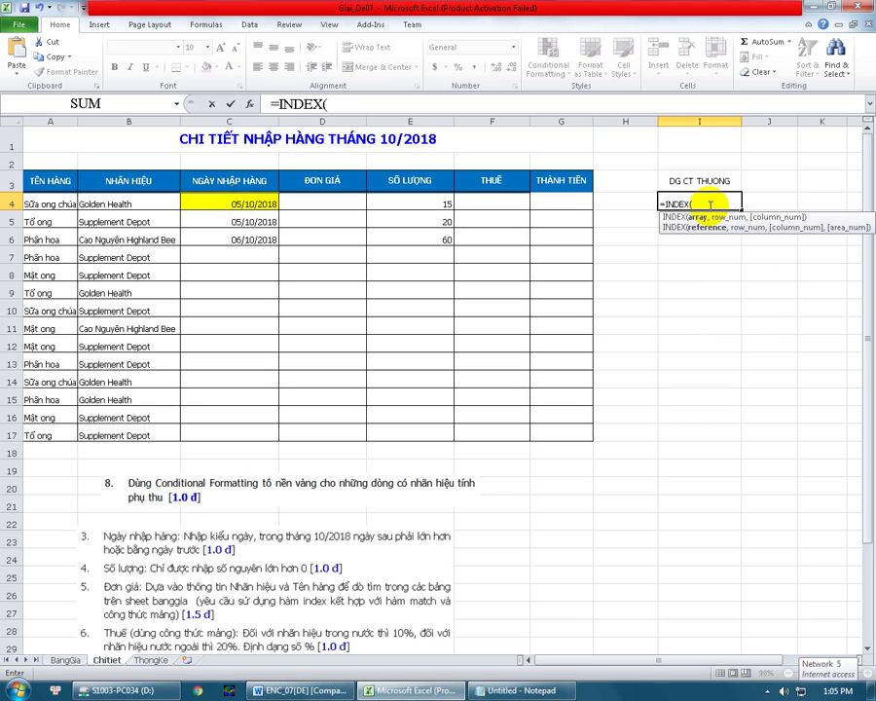
{"action": "type", "text": "GIA"}
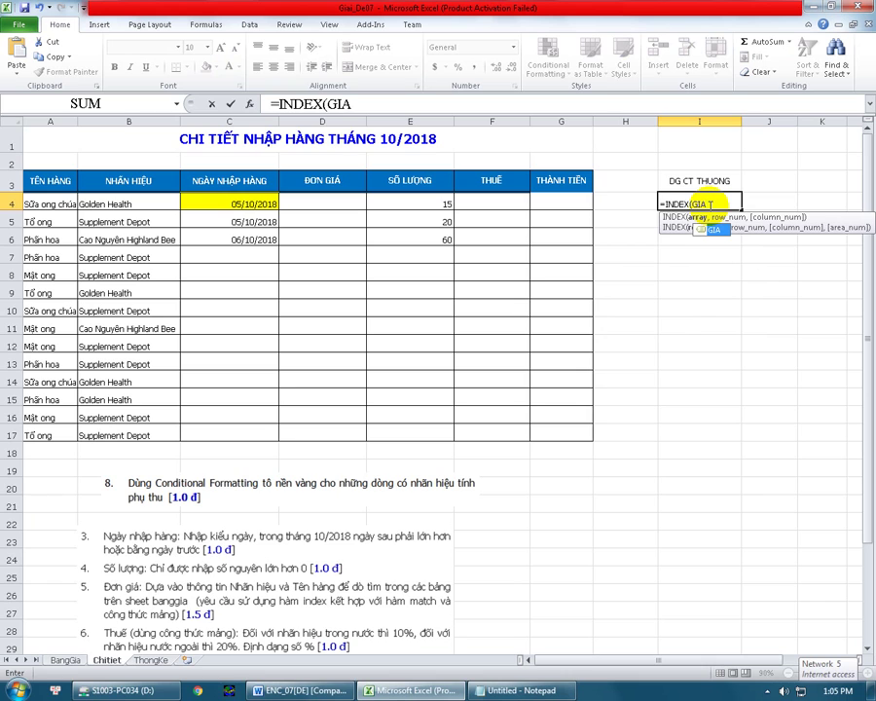
{"action": "type", "text": ","}
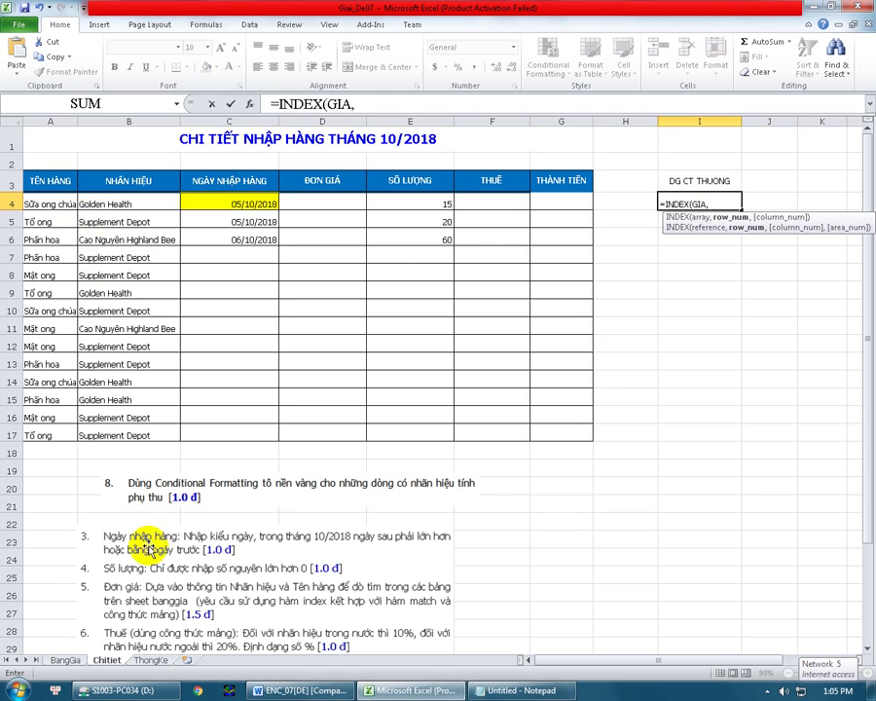
{"action": "left_click", "coordinate": [66, 661]}
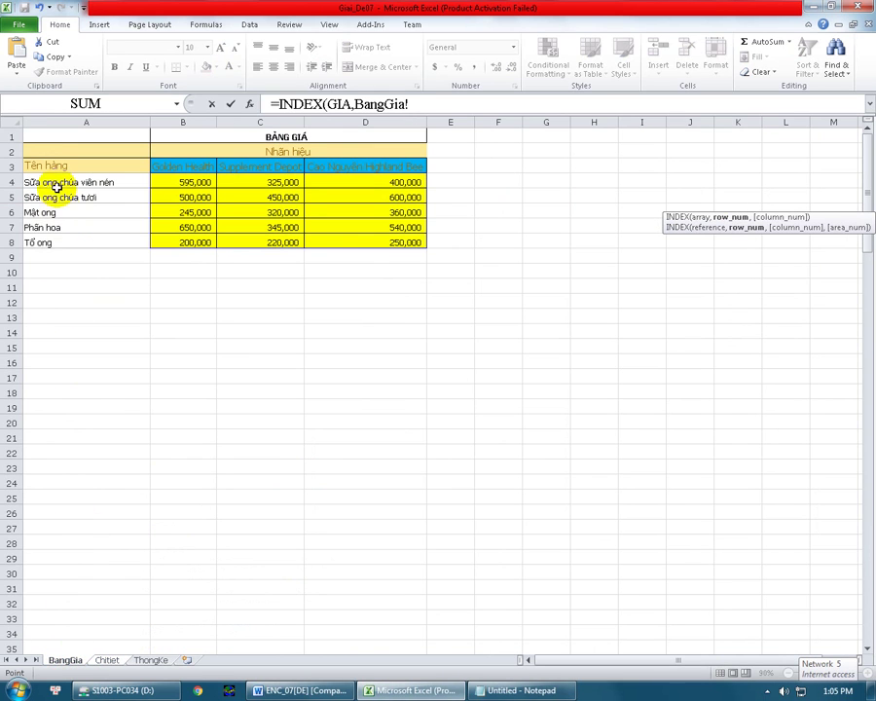
{"action": "left_click", "coordinate": [107, 661]}
{"action": "left_click", "coordinate": [416, 97]}
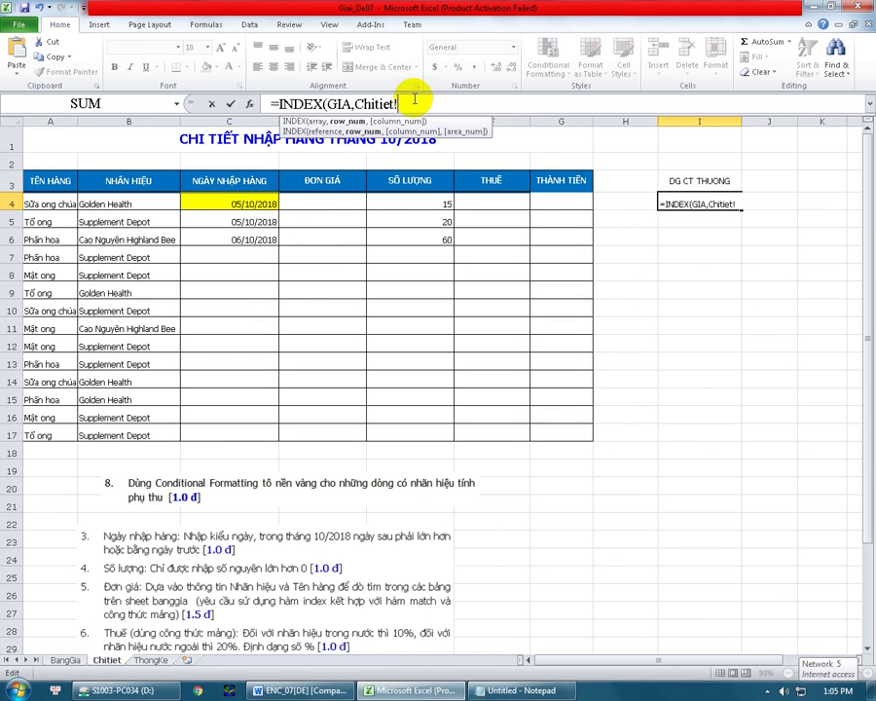
{"action": "key", "text": "BackSpace"}
{"action": "key", "text": "BackSpace"}
{"action": "key", "text": "BackSpace"}
{"action": "key", "text": "BackSpace"}
{"action": "key", "text": "BackSpace"}
{"action": "key", "text": "BackSpace"}
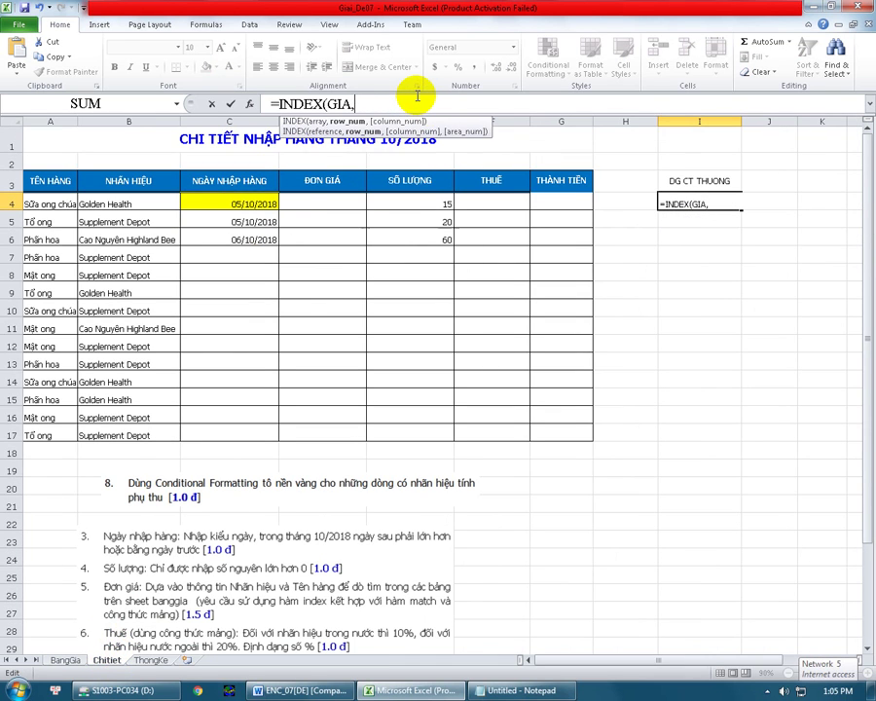
Add the row argument MATCH(Chitiet!A4,BangGia!$A$4:$A$8,0) to the INDEX formula.
{"action": "type", "text": "MA"}
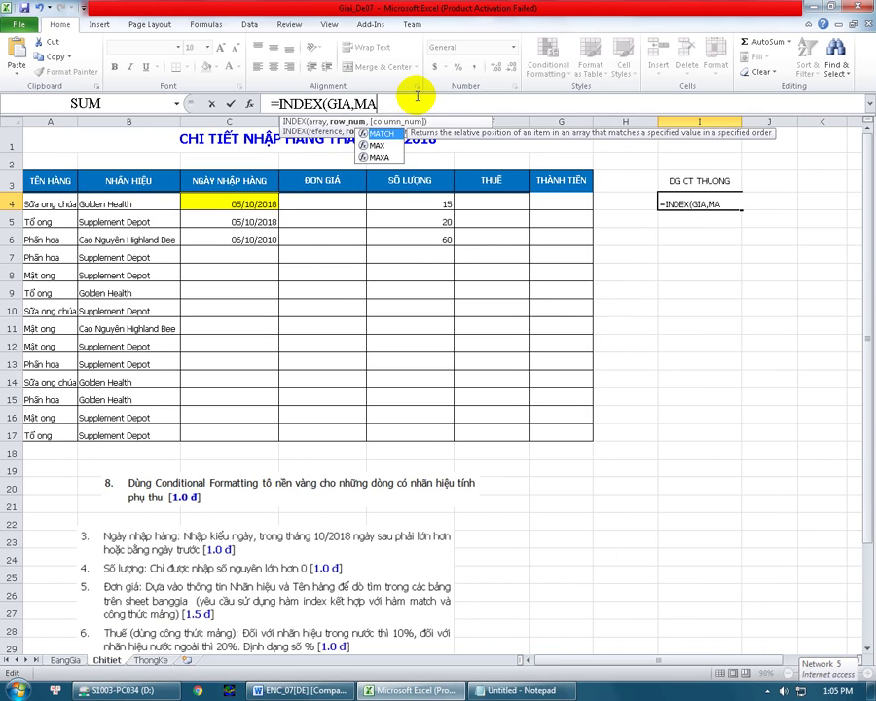
{"action": "type", "text": "TCH"}
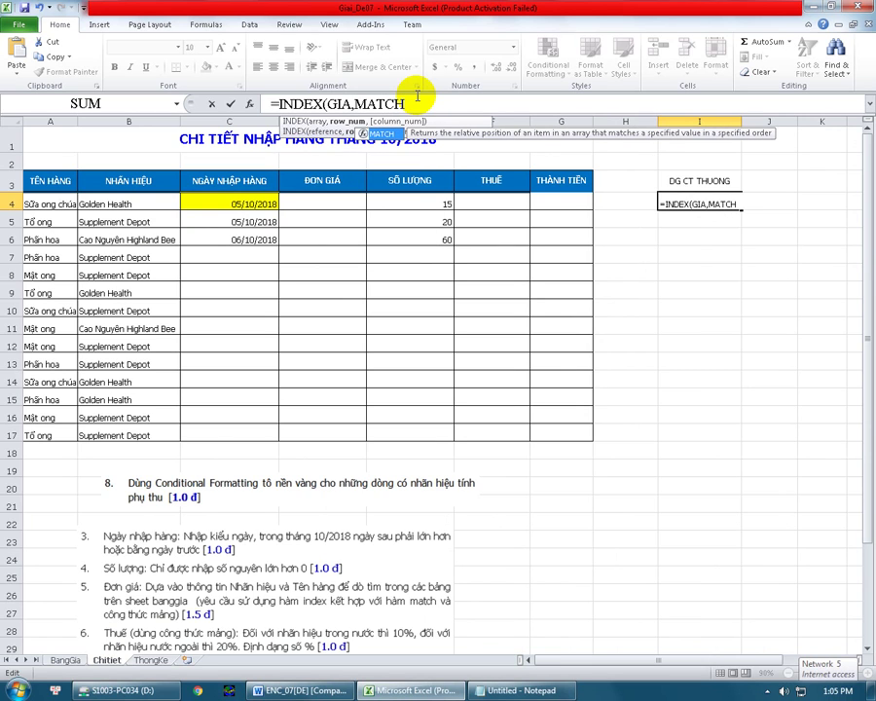
{"action": "type", "text": "("}
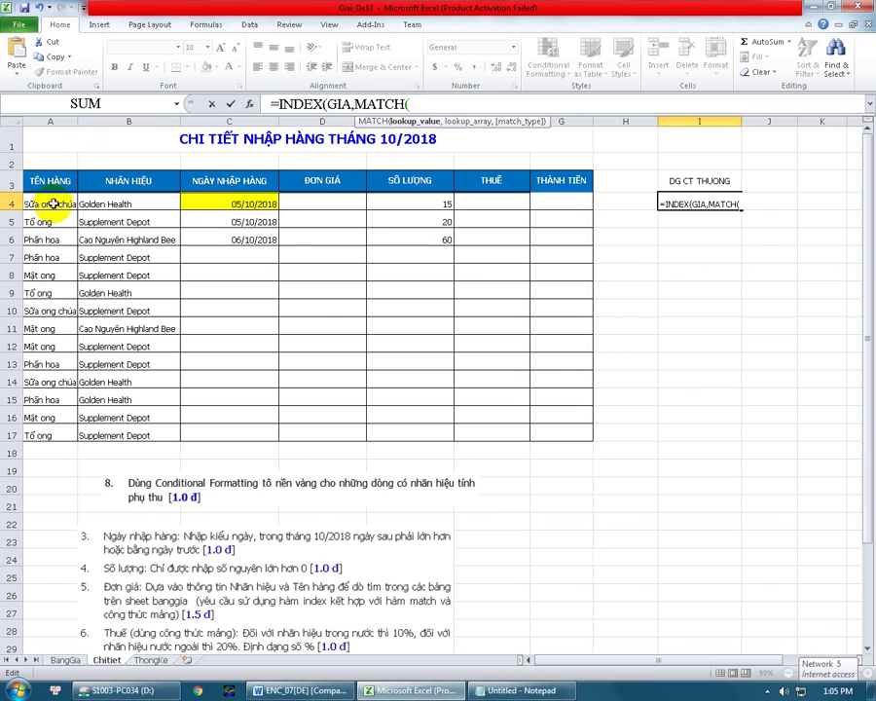
{"action": "left_click", "coordinate": [47, 206]}
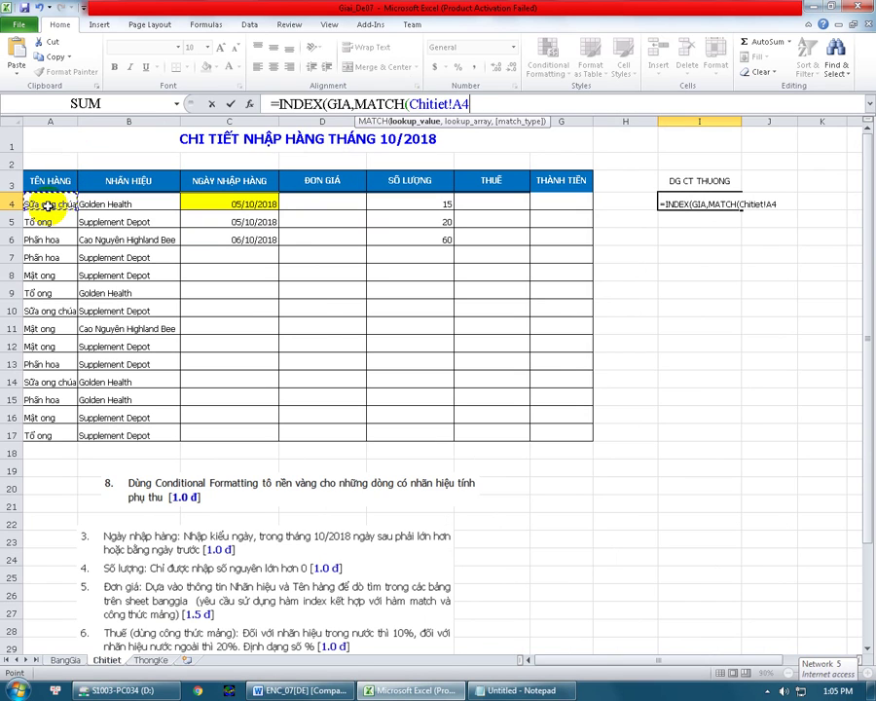
{"action": "type", "text": ","}
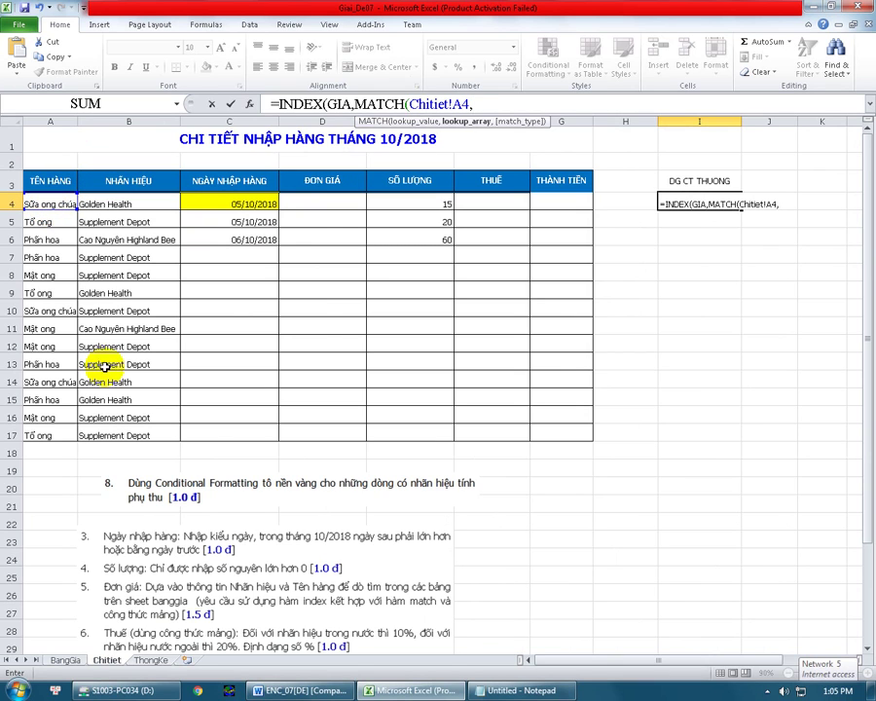
{"action": "left_click", "coordinate": [65, 660]}
{"action": "left_click_drag", "start_coordinate": [75, 181], "coordinate": [71, 238]}
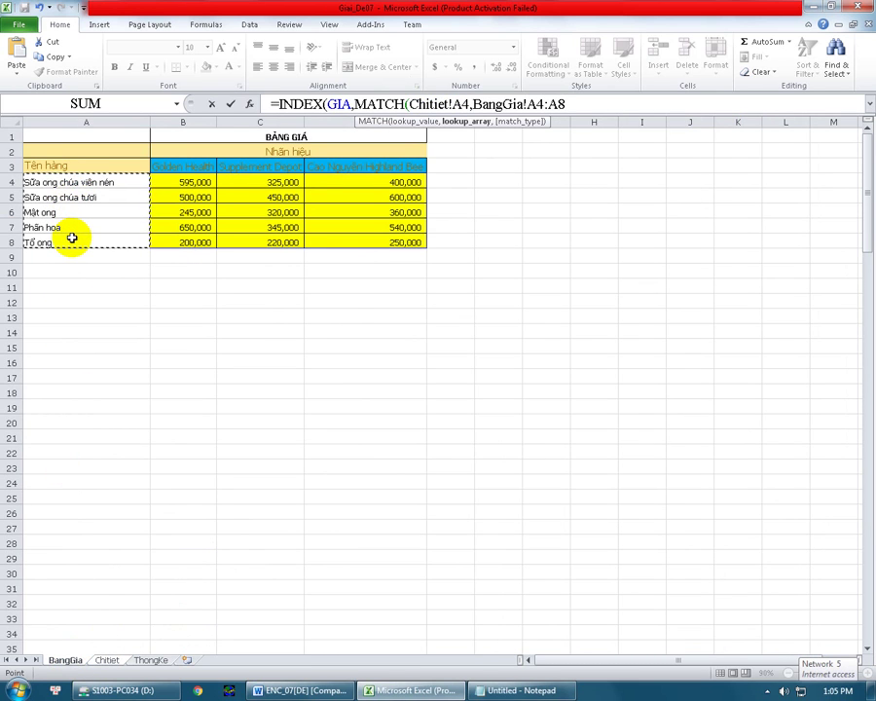
{"action": "key", "text": "F4"}
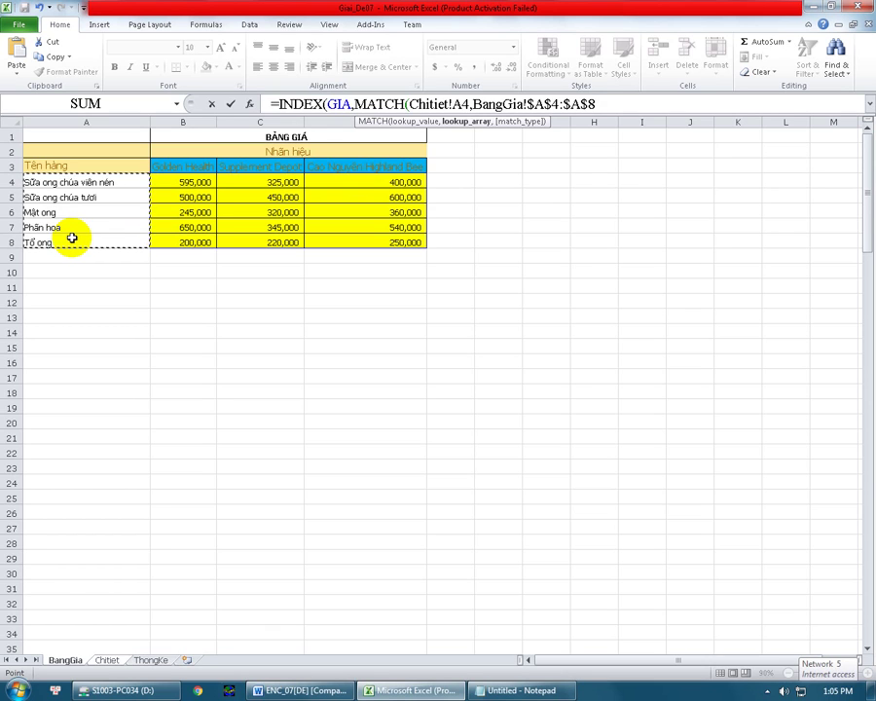
{"action": "type", "text": ",0"}
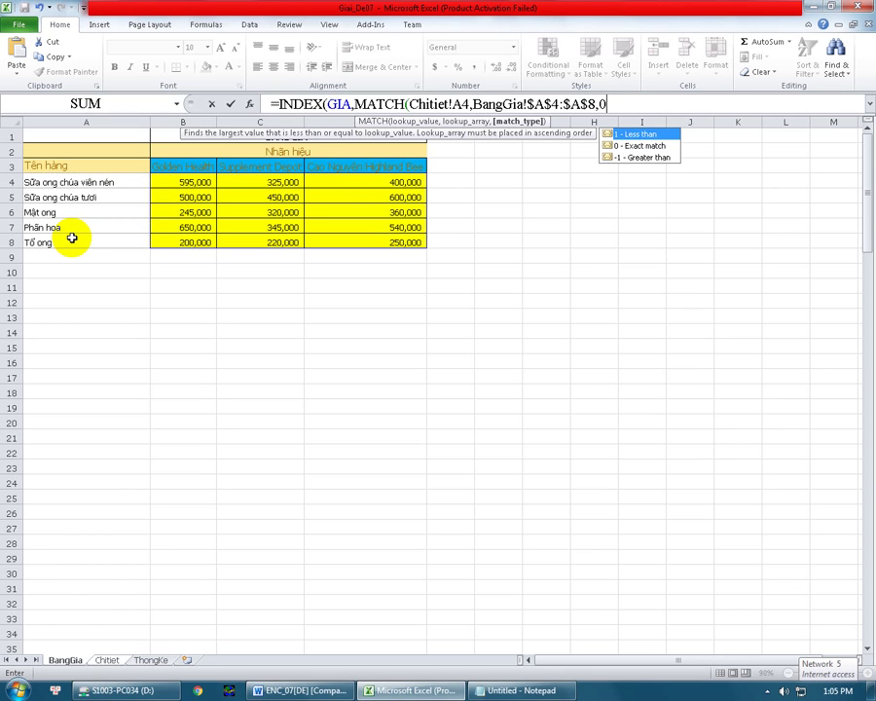
{"action": "type", "text": ")"}
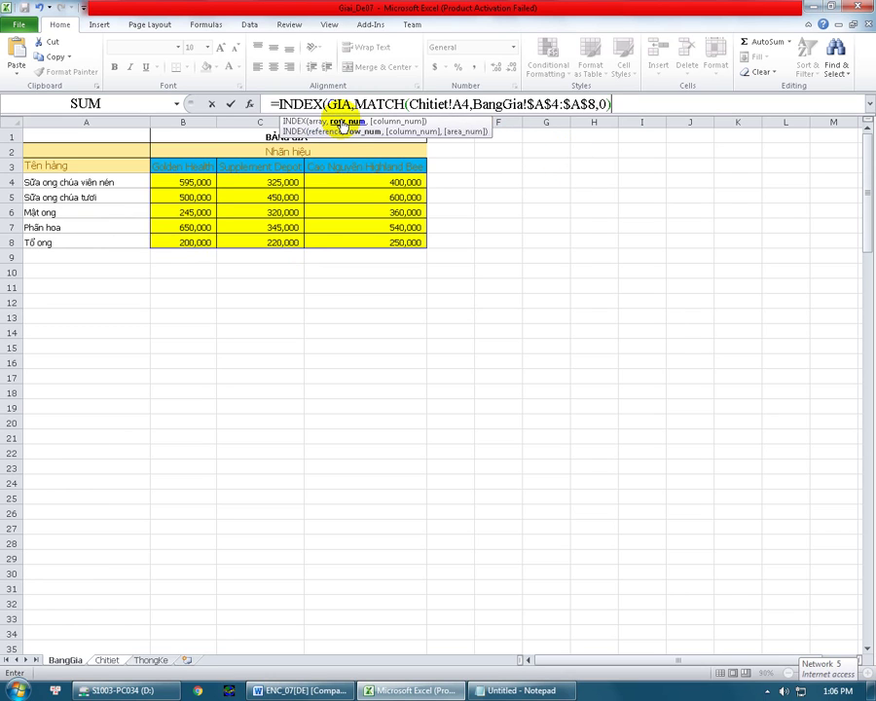
{"action": "left_click", "coordinate": [343, 123]}
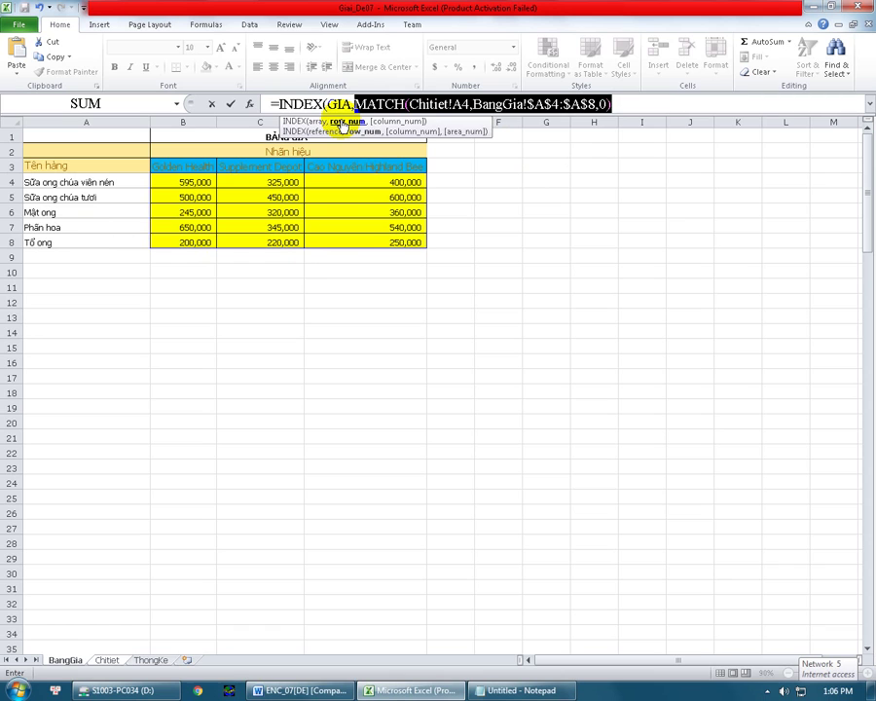
{"action": "left_click", "coordinate": [618, 105]}
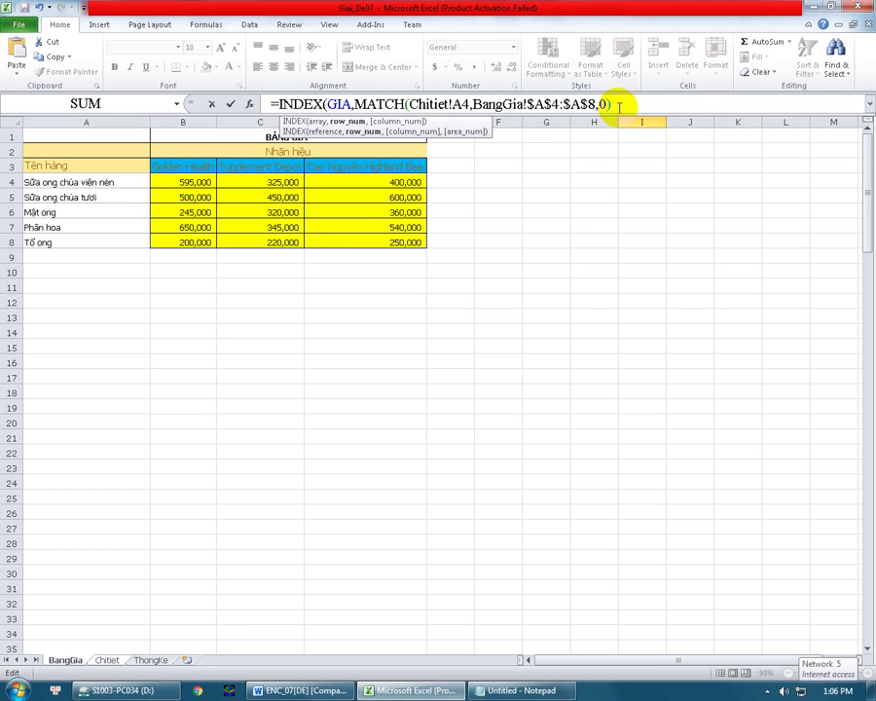
Add the column argument MATCH(Chitiet!B4,BangGia!$B$3:$D$3,0) and commit, showing 500000 in I4.
{"action": "type", "text": ","}
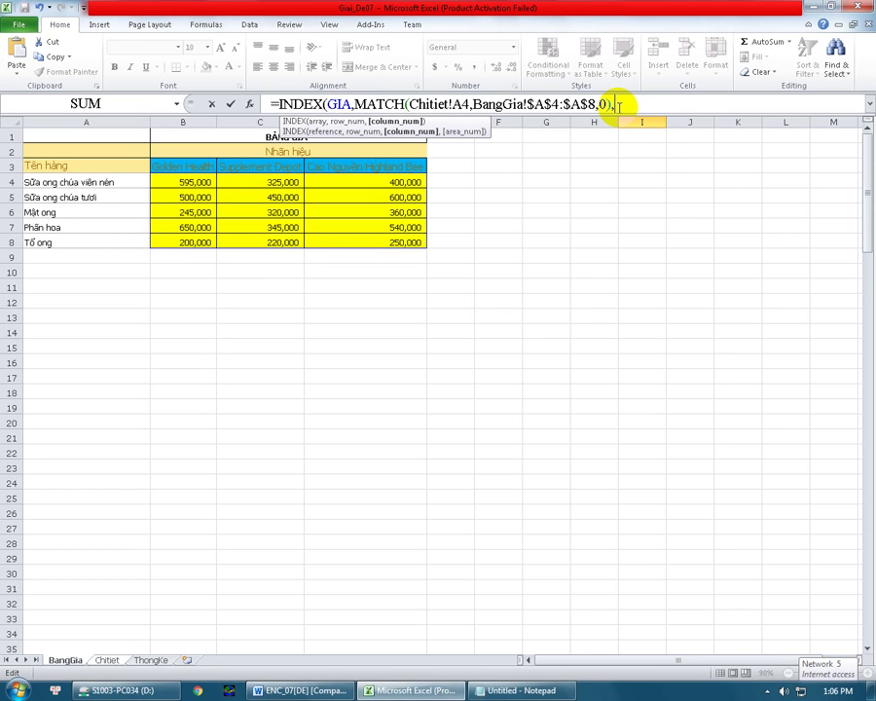
{"action": "type", "text": "MATCH"}
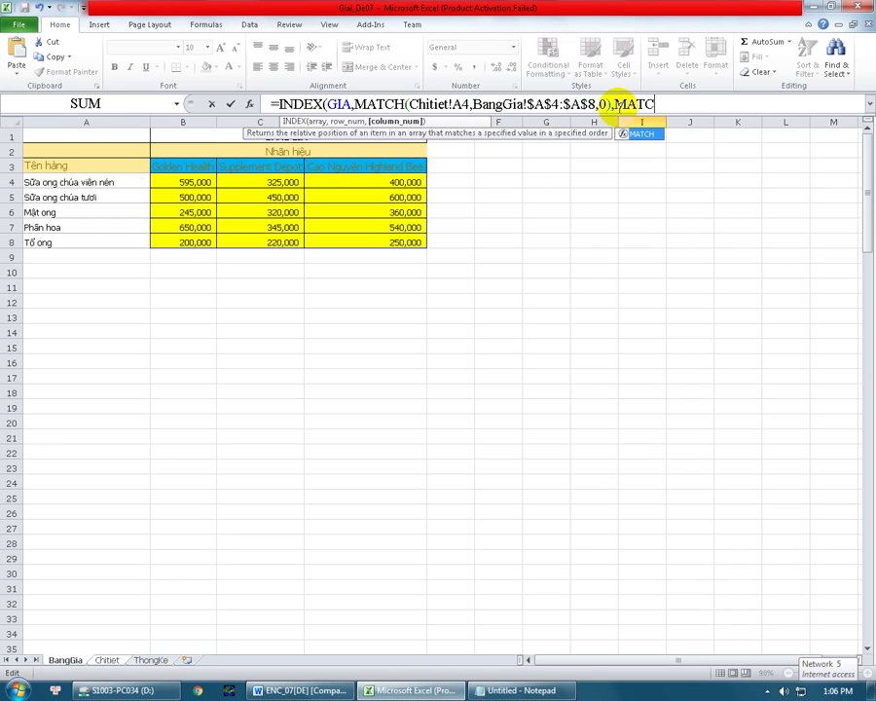
{"action": "type", "text": "("}
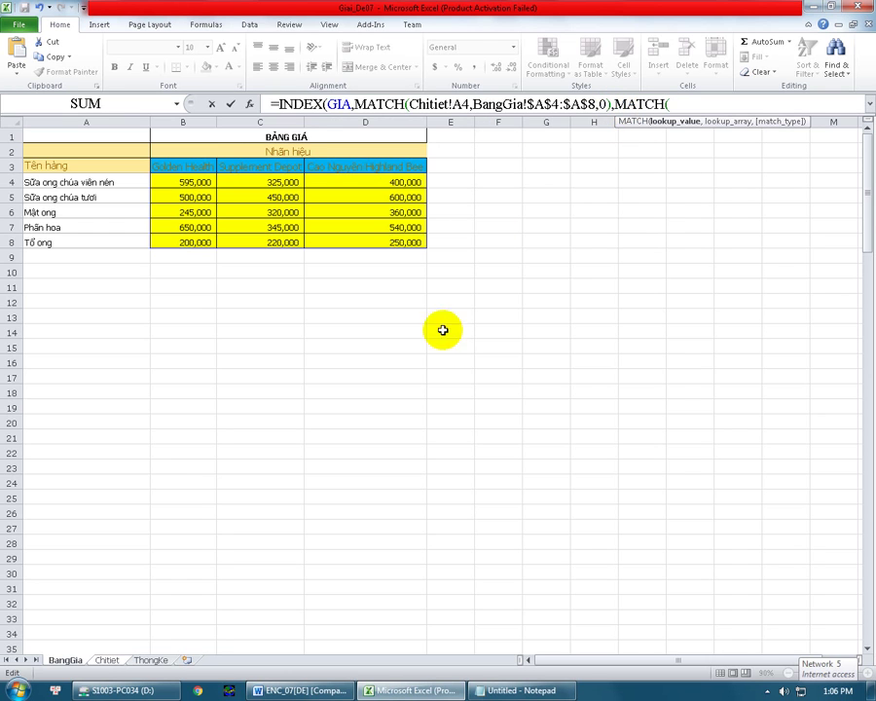
{"action": "left_click", "coordinate": [107, 660]}
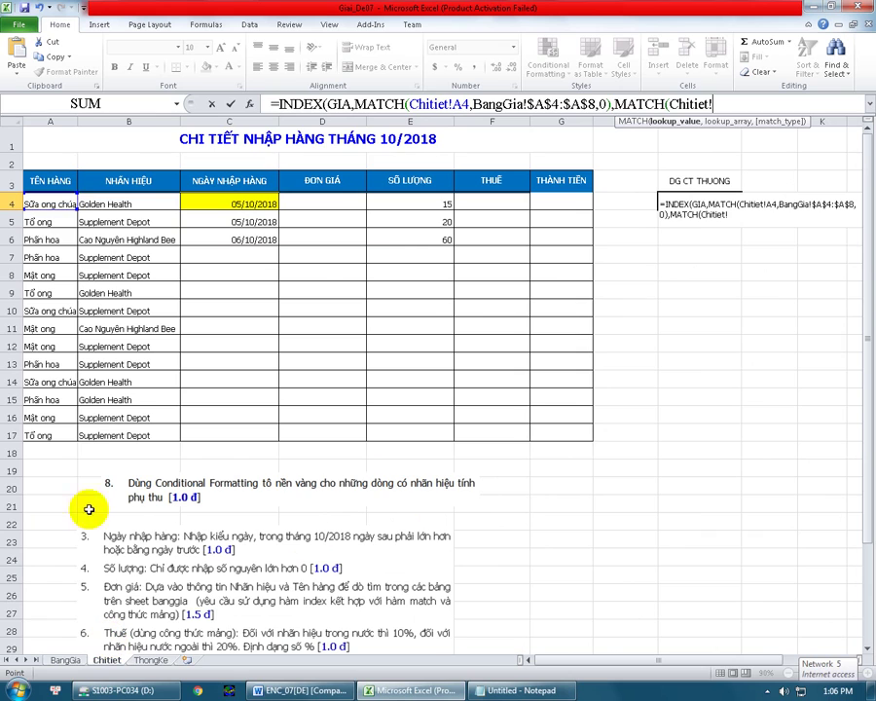
{"action": "left_click", "coordinate": [107, 205]}
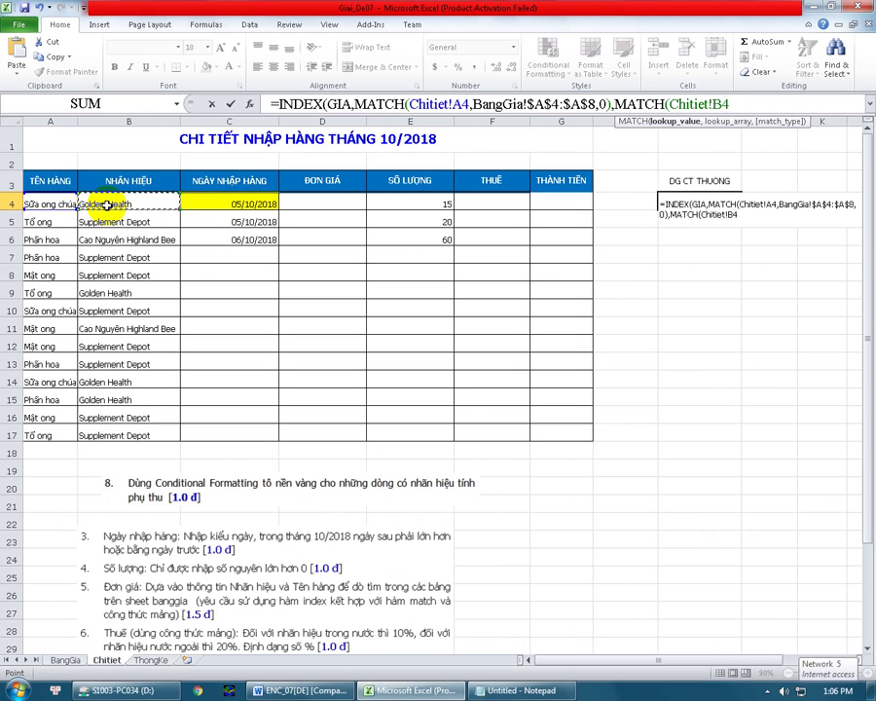
{"action": "type", "text": ","}
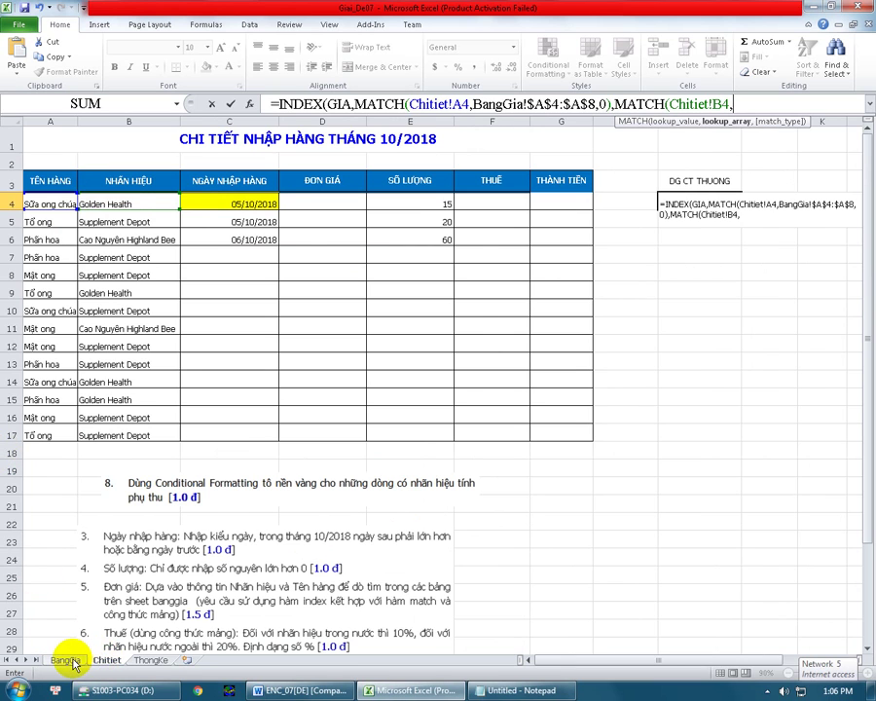
{"action": "left_click", "coordinate": [65, 660]}
{"action": "left_click_drag", "start_coordinate": [181, 163], "coordinate": [385, 168]}
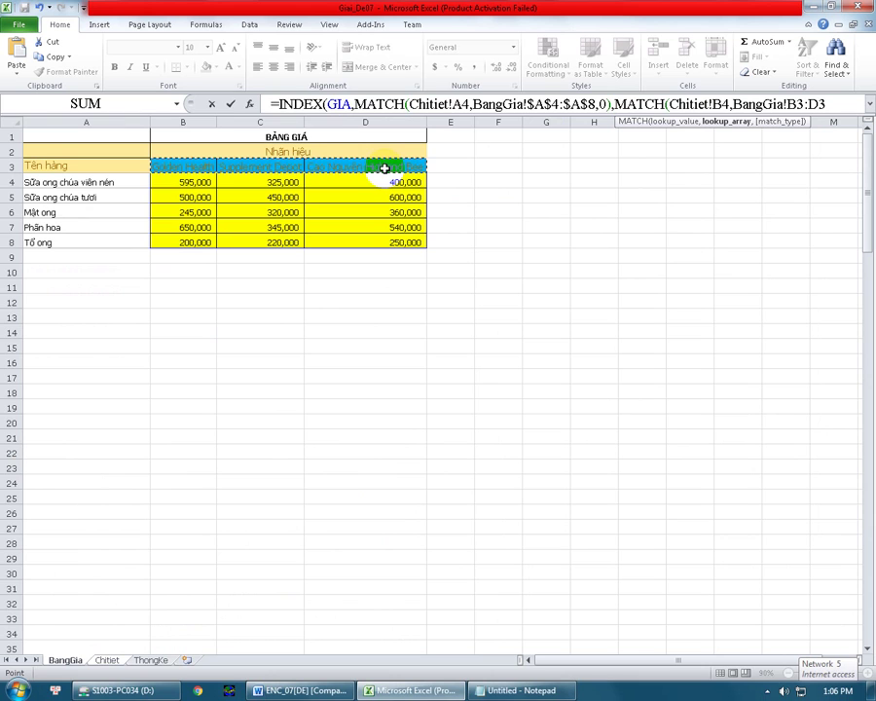
{"action": "key", "text": "F4"}
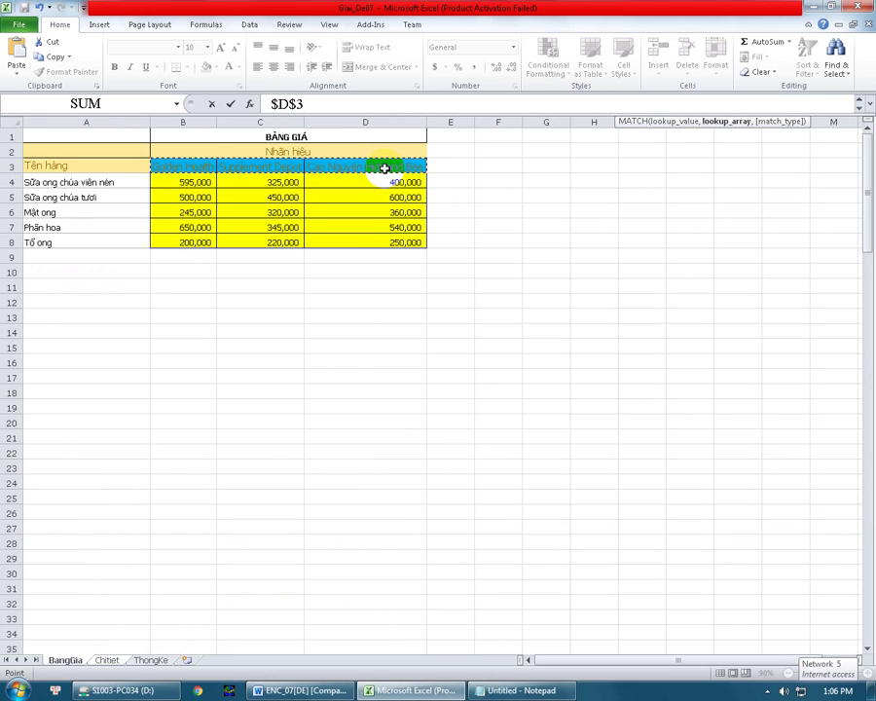
{"action": "left_click_drag", "start_coordinate": [350, 114], "coordinate": [351, 151]}
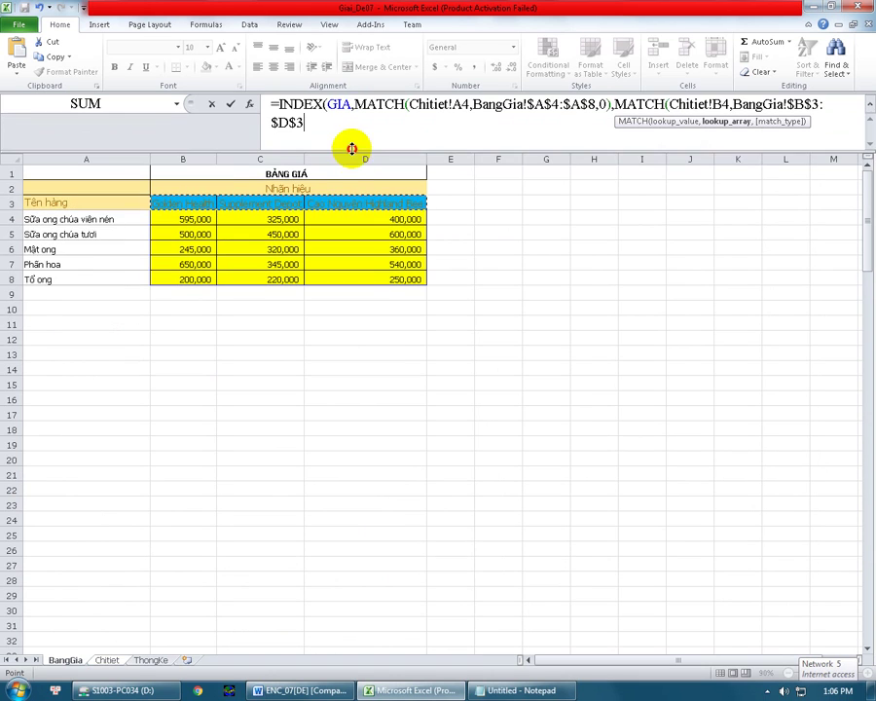
{"action": "type", "text": ",0"}
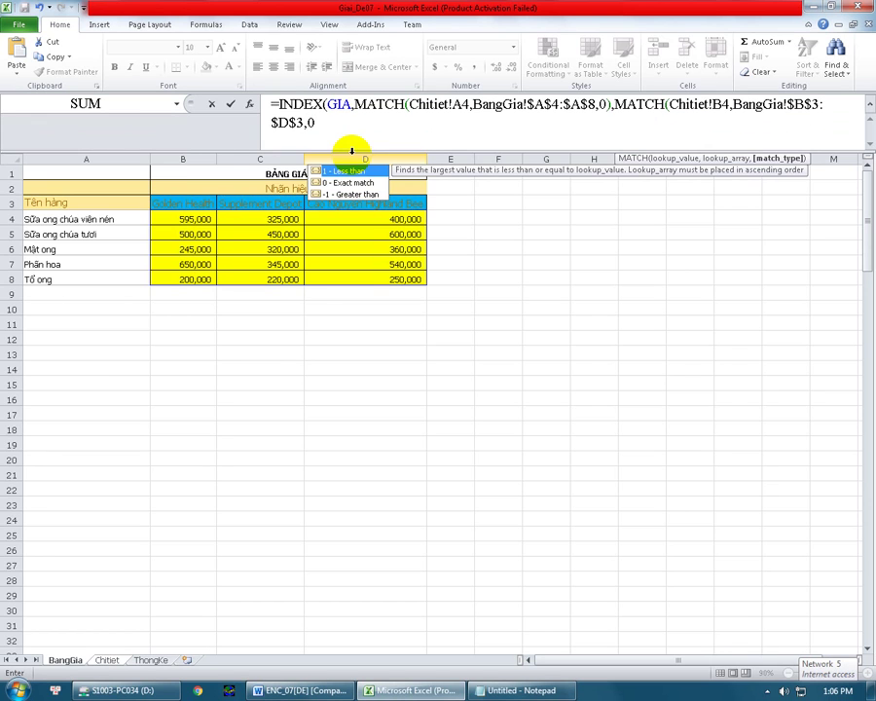
{"action": "type", "text": ")"}
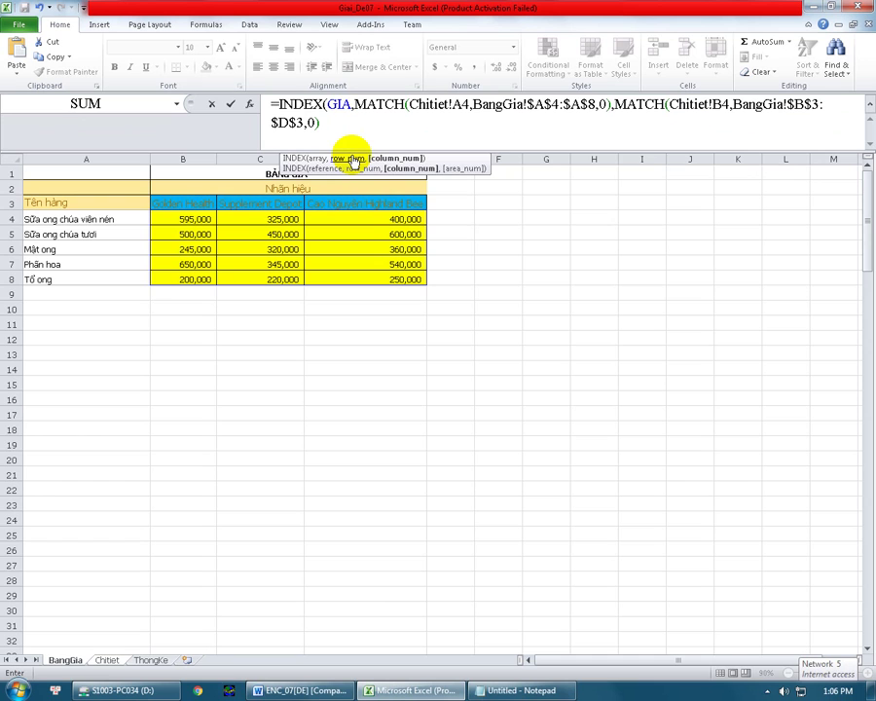
{"action": "key", "text": "Return"}
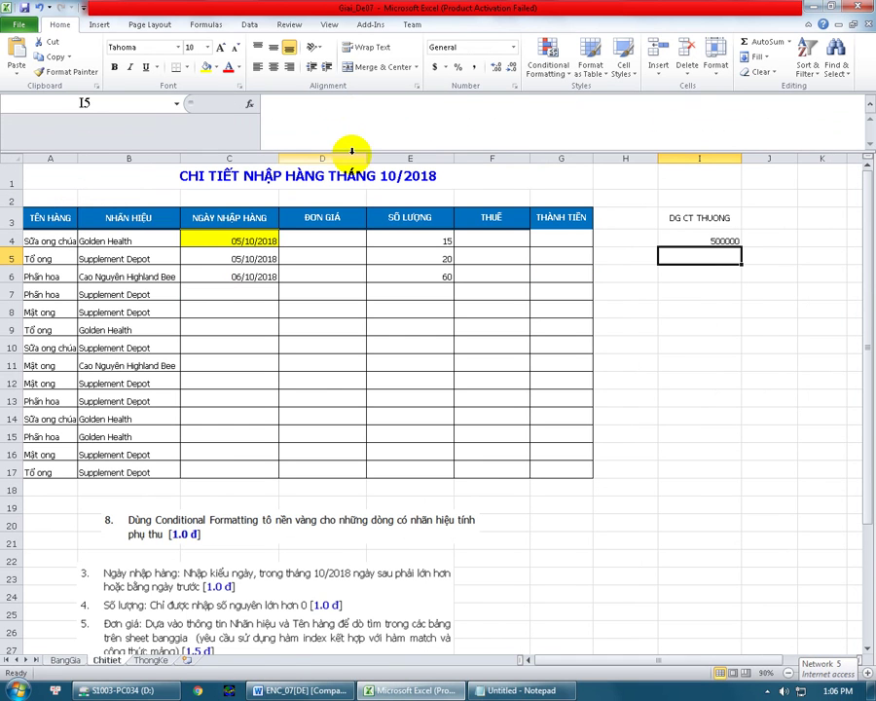
{"action": "left_click", "coordinate": [724, 241]}
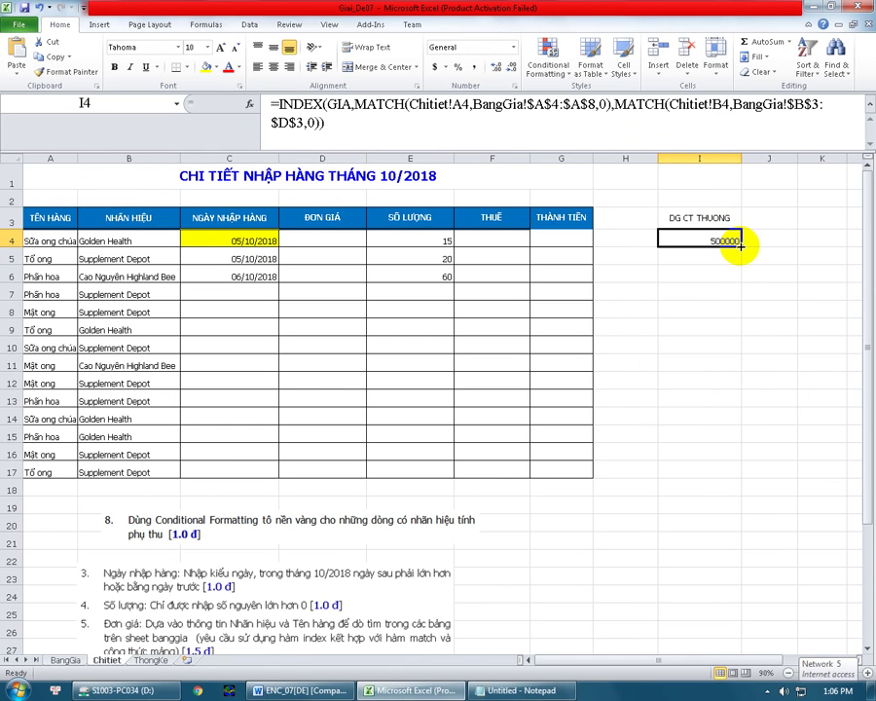
{"action": "left_click_drag", "start_coordinate": [739, 245], "coordinate": [722, 473]}
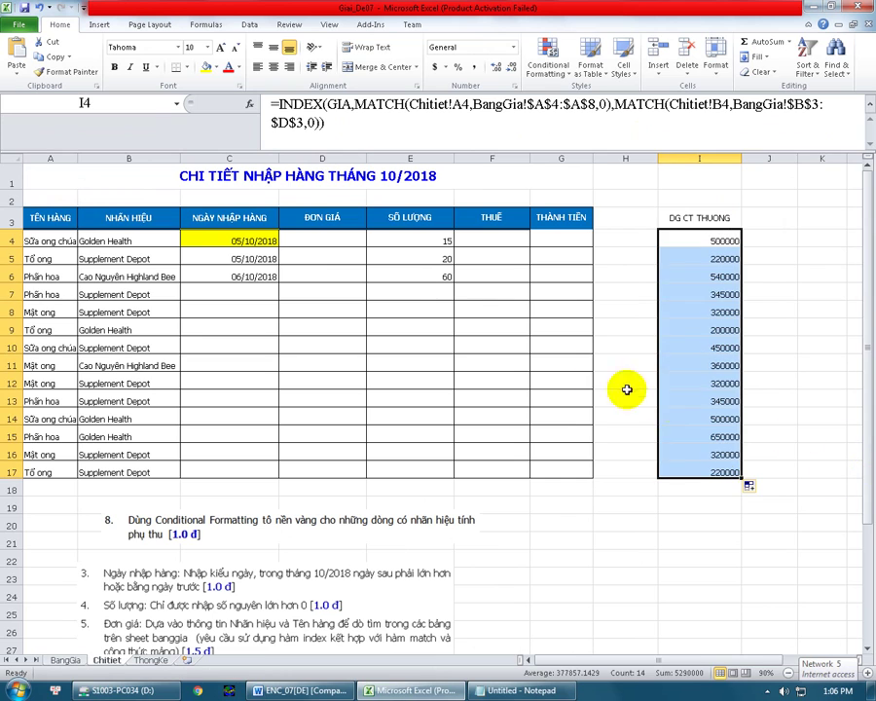
{"action": "left_click", "coordinate": [693, 240]}
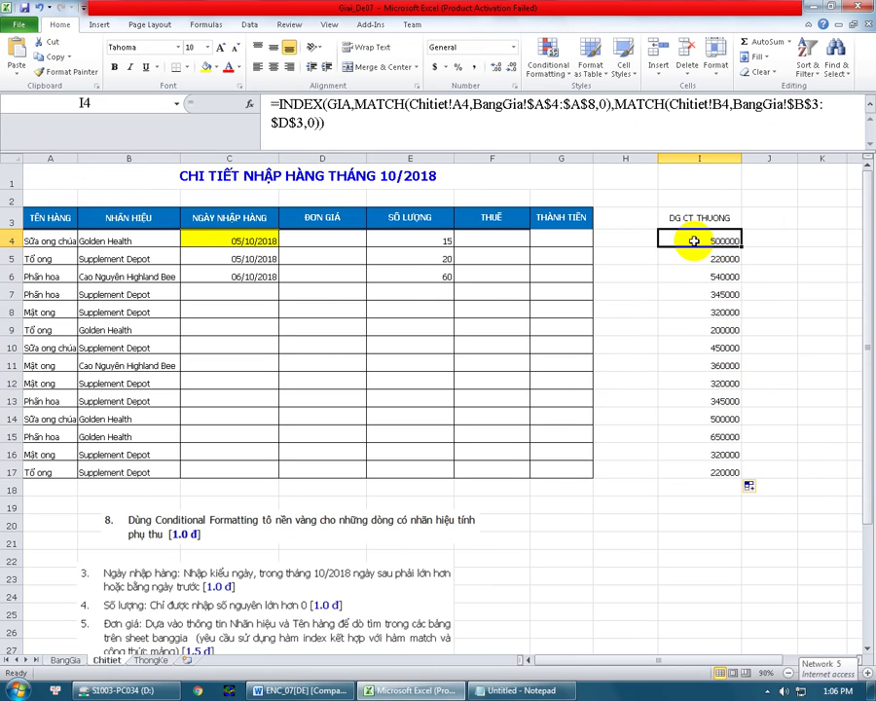
{"action": "double_click", "coordinate": [692, 240]}
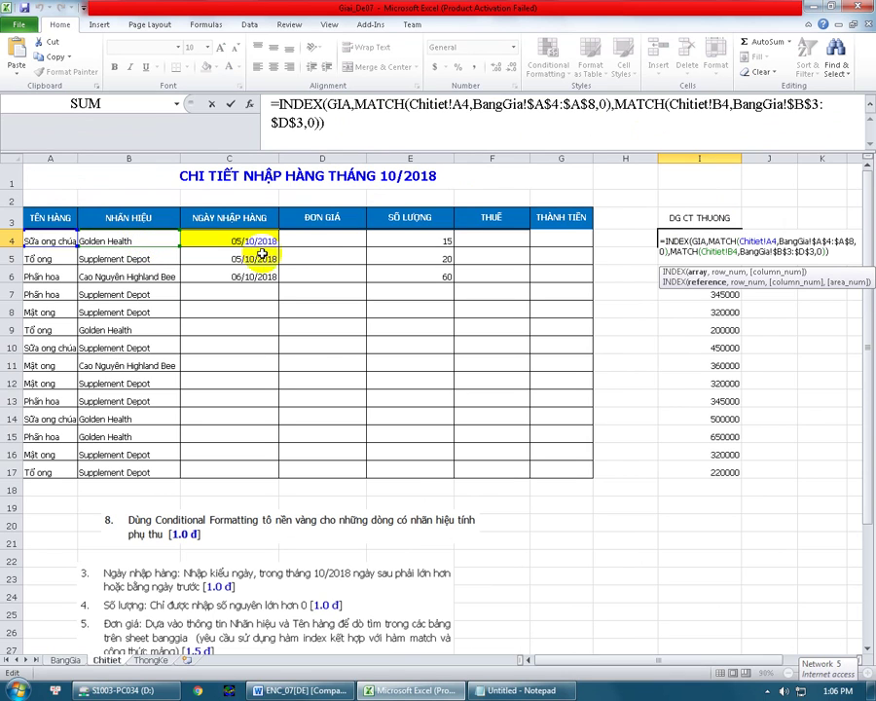
{"action": "left_click", "coordinate": [317, 240]}
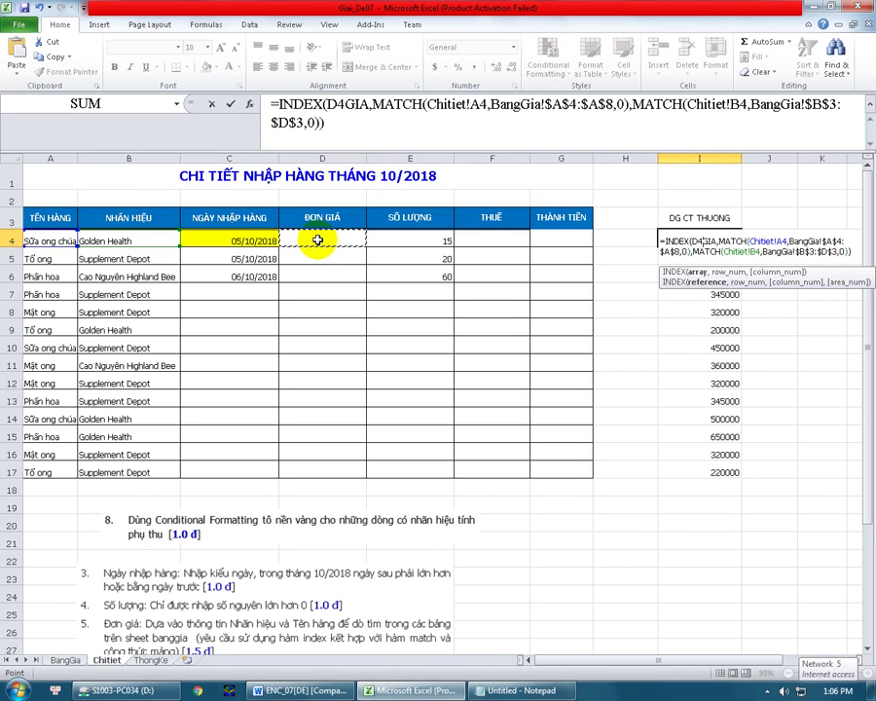
{"action": "key", "text": "Escape"}
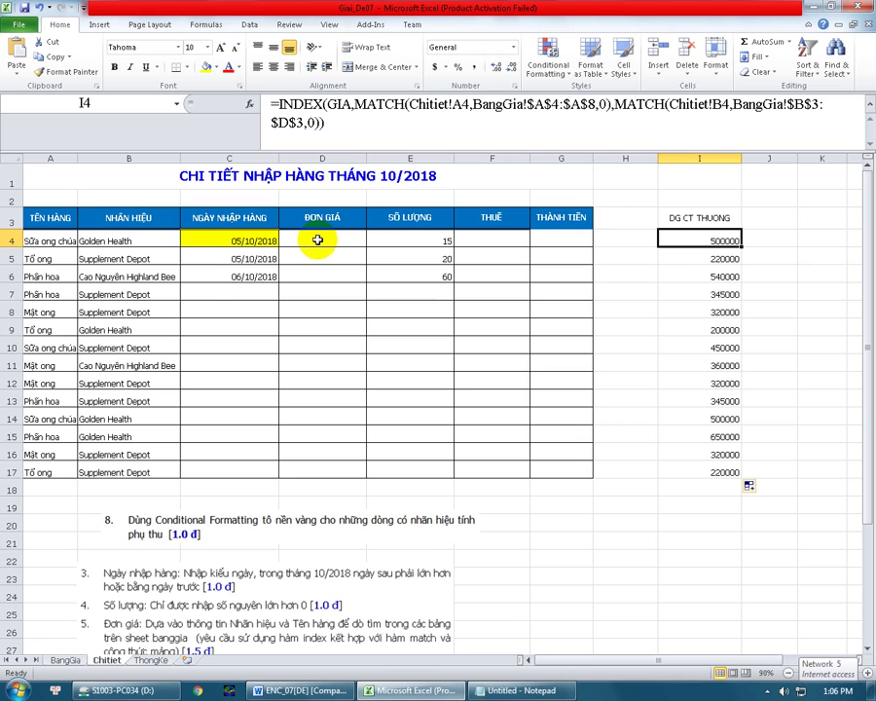
In D4:D17 begin =INDEX(GIA,MATCH(A4:A17,BangGia!$A$4:$A$8 for the item-name lookup.
{"action": "left_click_drag", "start_coordinate": [318, 241], "coordinate": [316, 471]}
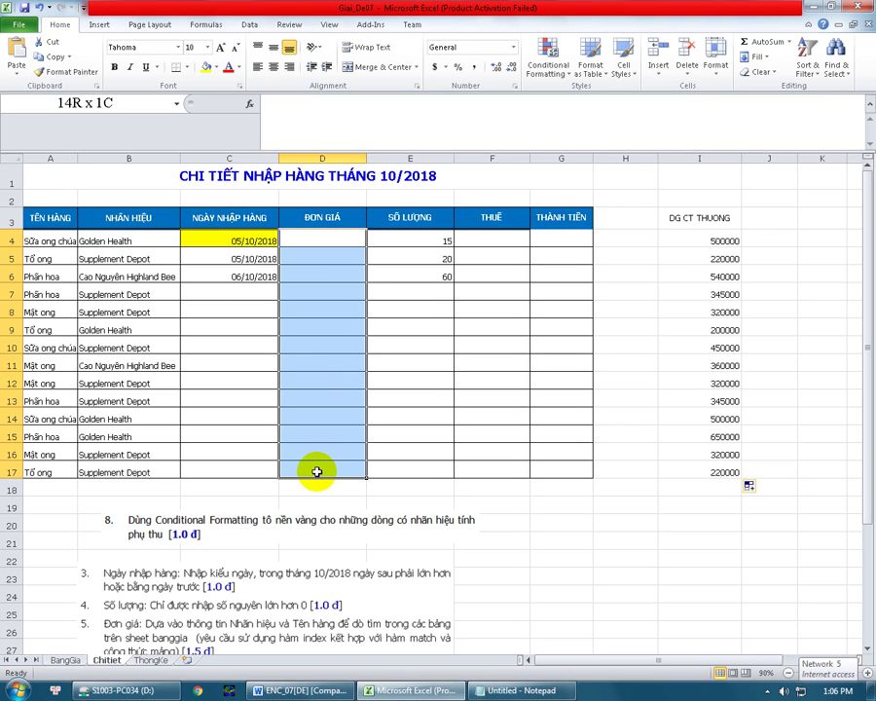
{"action": "left_click", "coordinate": [348, 119]}
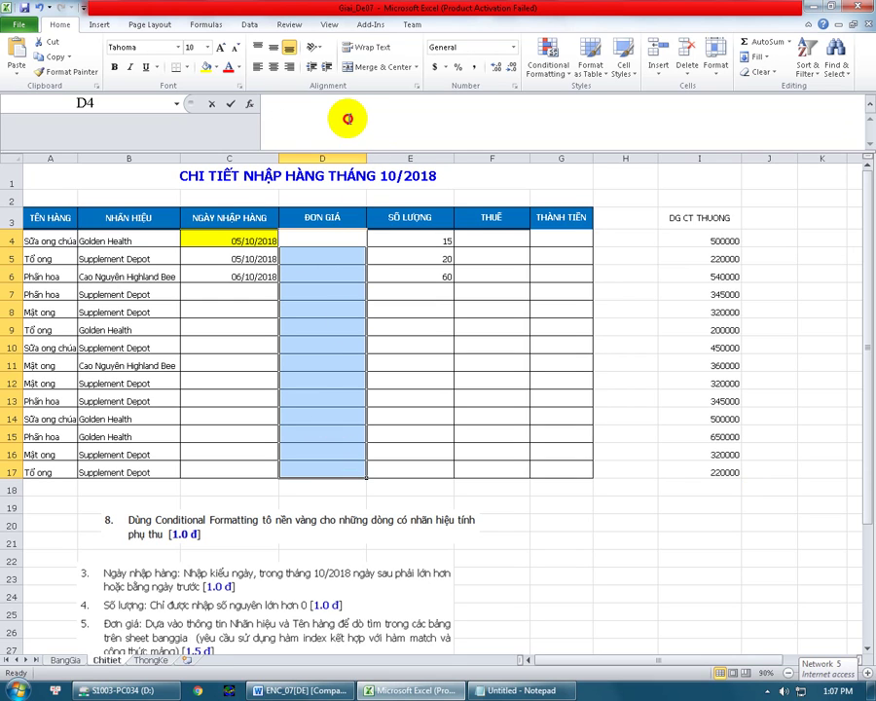
{"action": "type", "text": "=INDEX("}
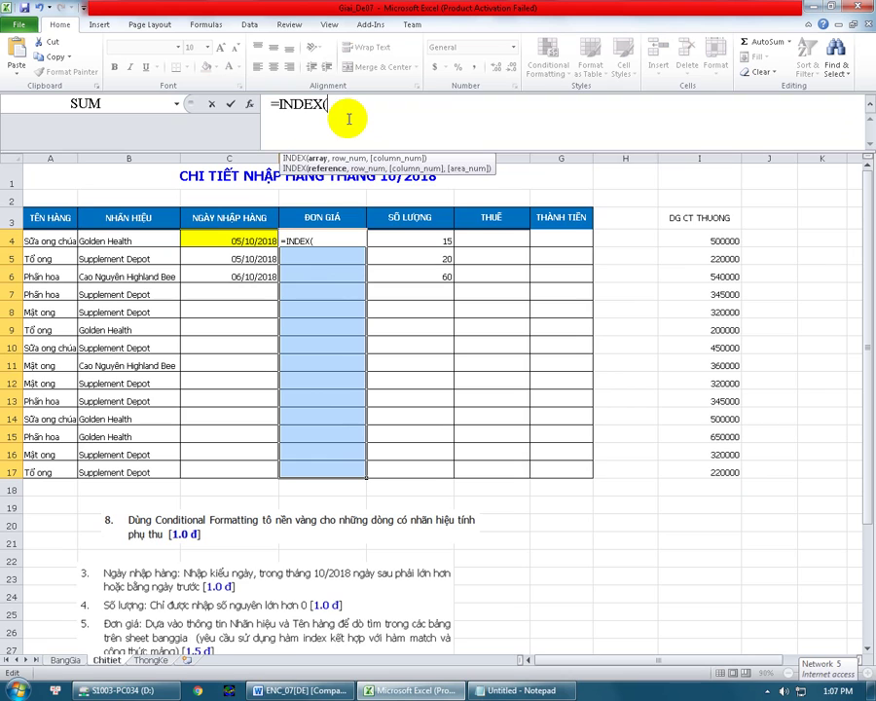
{"action": "type", "text": "GIA"}
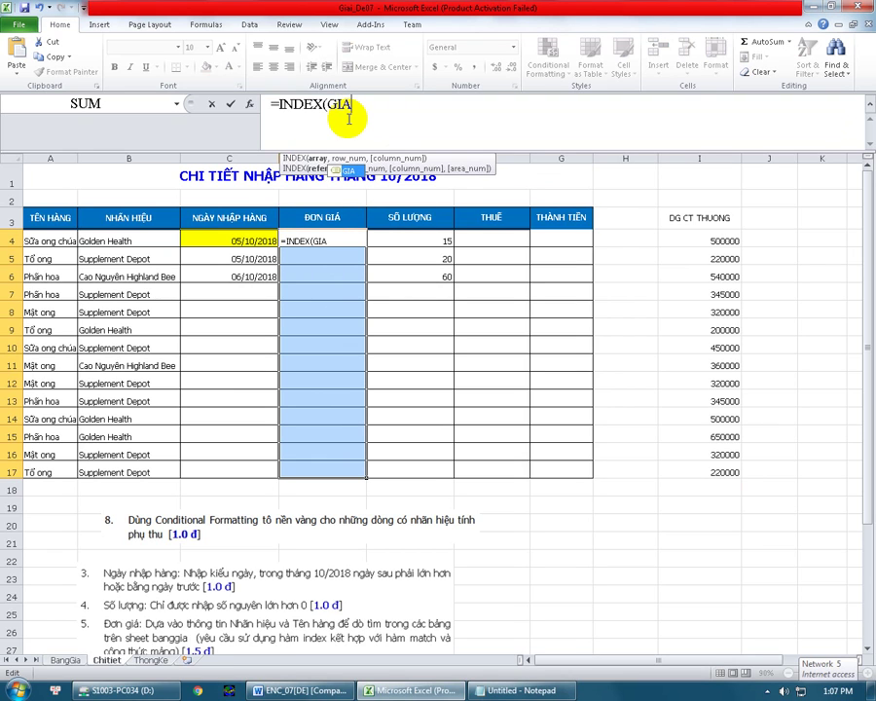
{"action": "type", "text": ","}
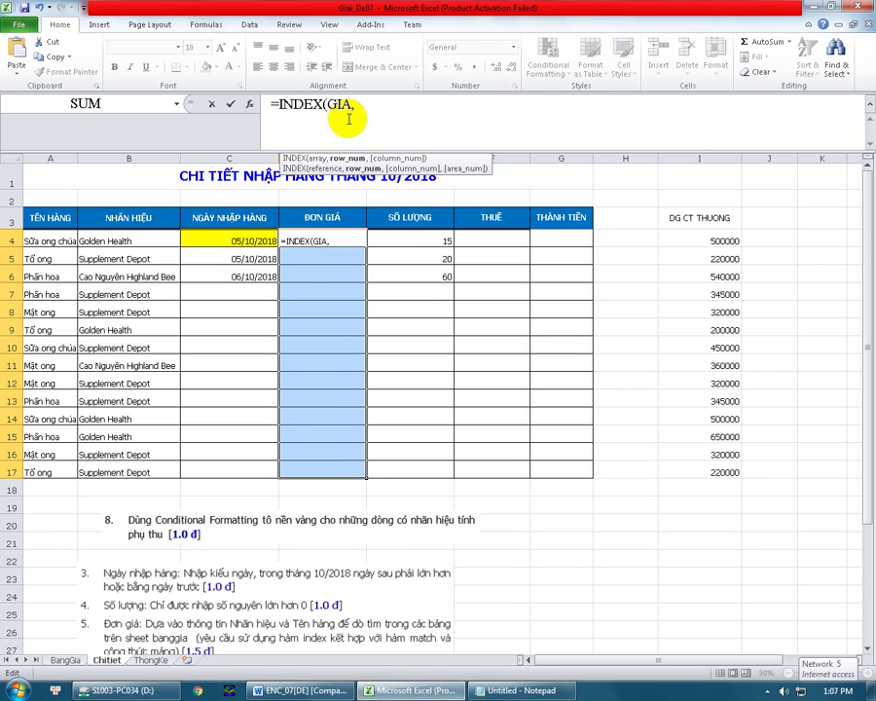
{"action": "type", "text": "MATCH"}
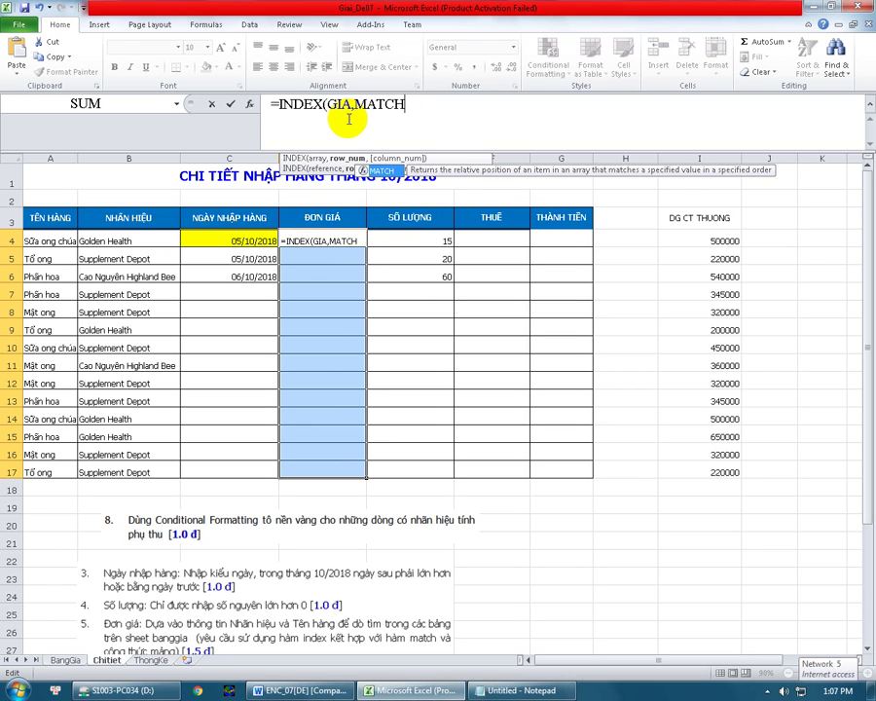
{"action": "type", "text": "("}
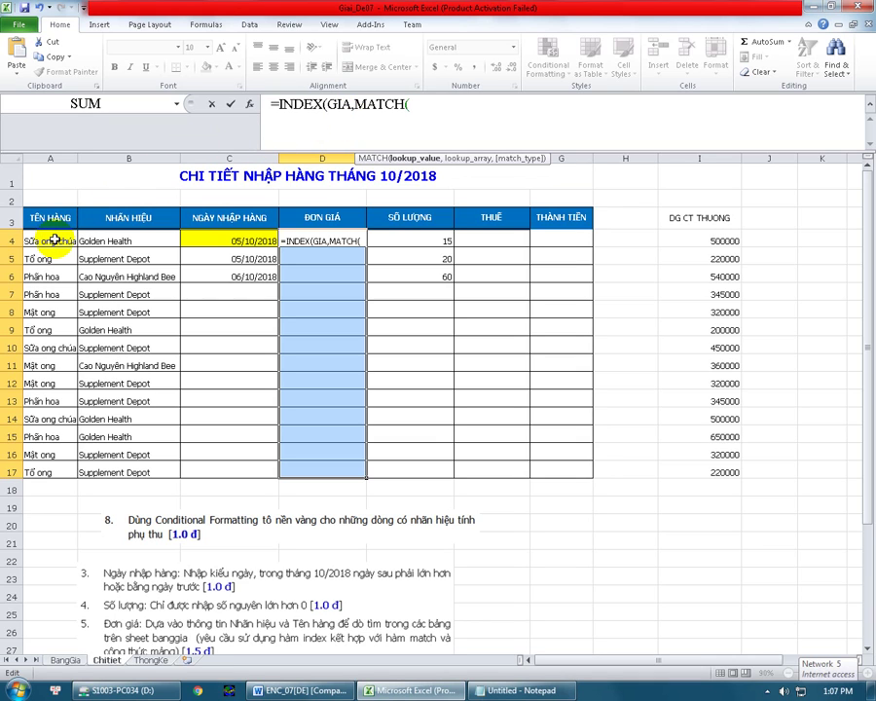
{"action": "left_click_drag", "start_coordinate": [58, 242], "coordinate": [59, 471]}
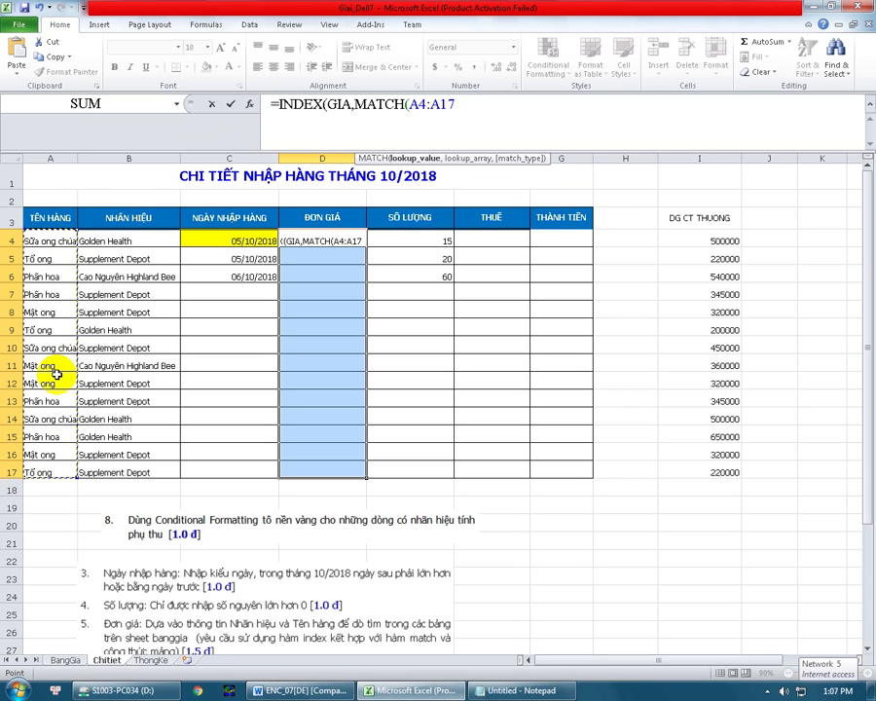
{"action": "type", "text": ","}
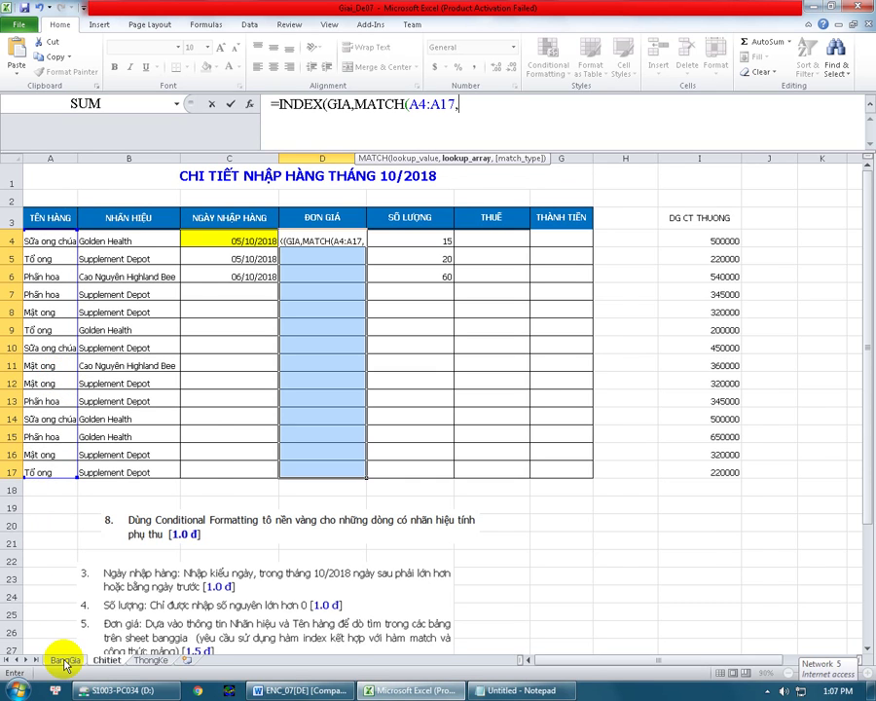
{"action": "left_click", "coordinate": [64, 661]}
{"action": "left_click", "coordinate": [68, 220]}
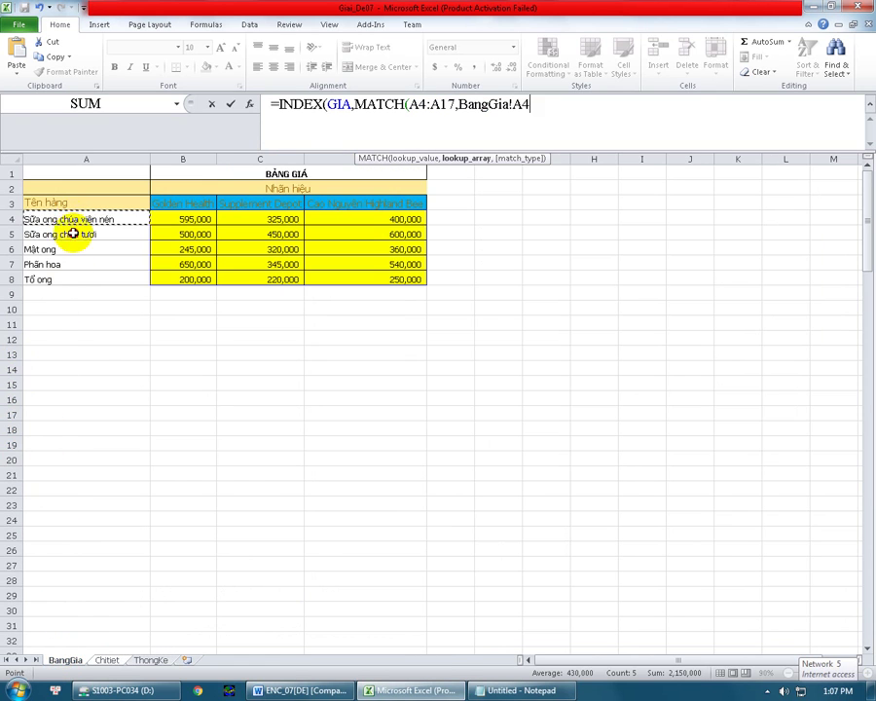
{"action": "left_click_drag", "start_coordinate": [73, 234], "coordinate": [69, 275]}
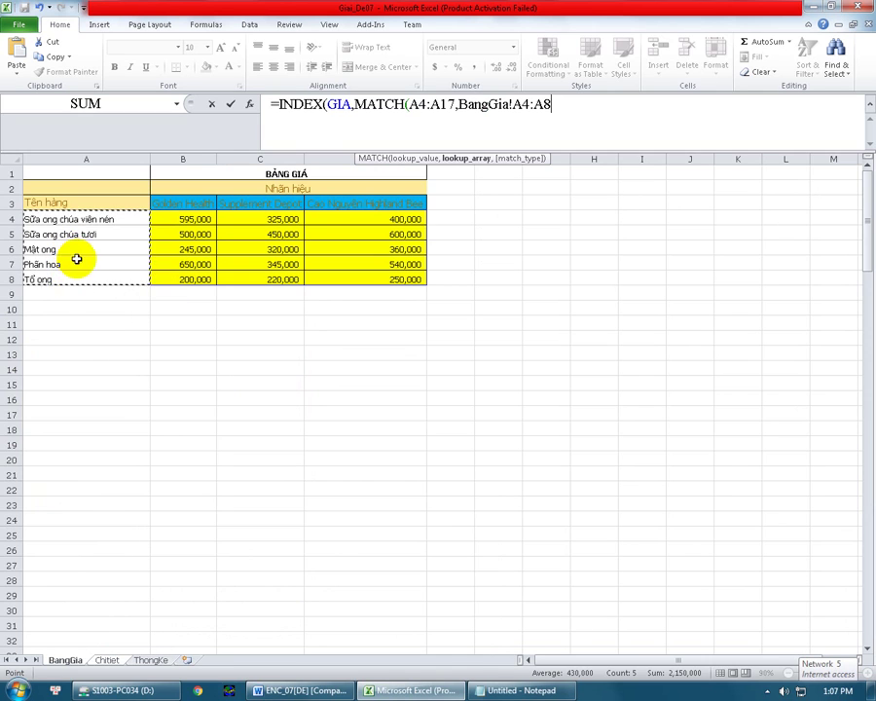
{"action": "key", "text": "F4"}
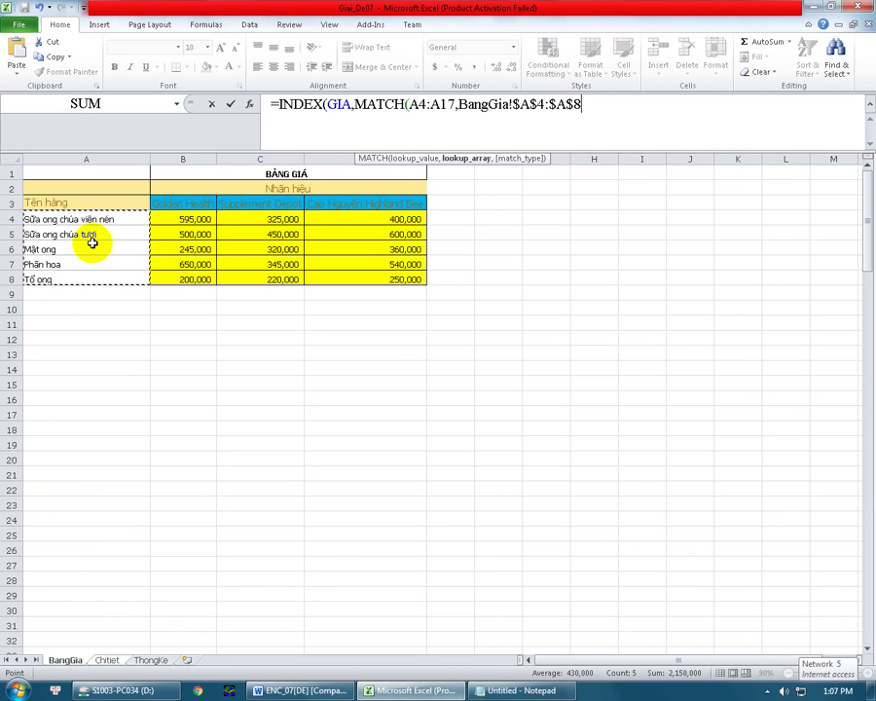
Add the brand MATCH(Chitiet!B4:B17,BangGia!$B$3:$D$3,0) and array-enter across D4:D17.
{"action": "type", "text": ","}
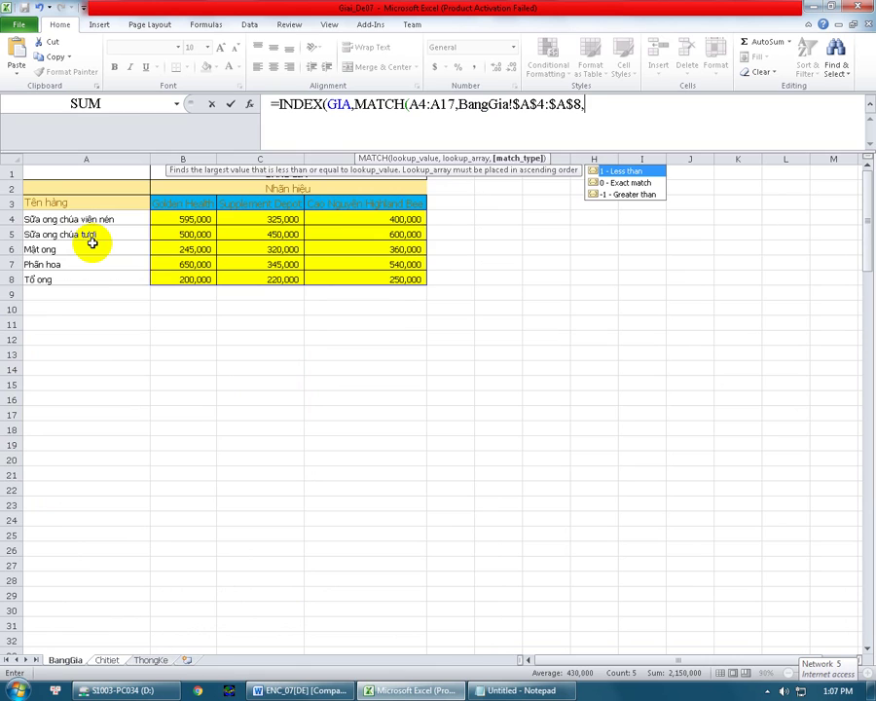
{"action": "type", "text": "0)"}
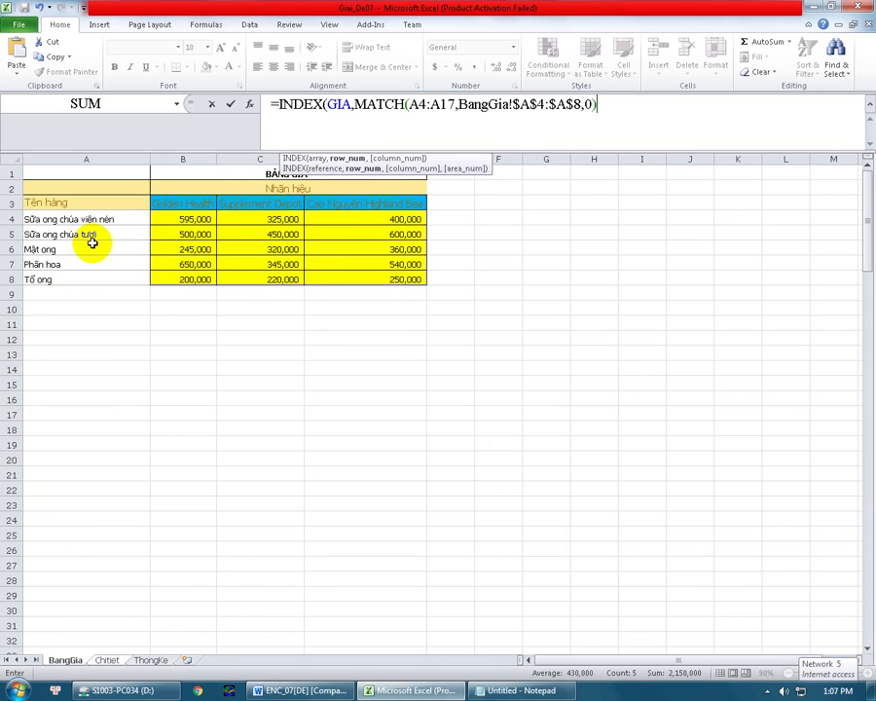
{"action": "type", "text": ",MATCH"}
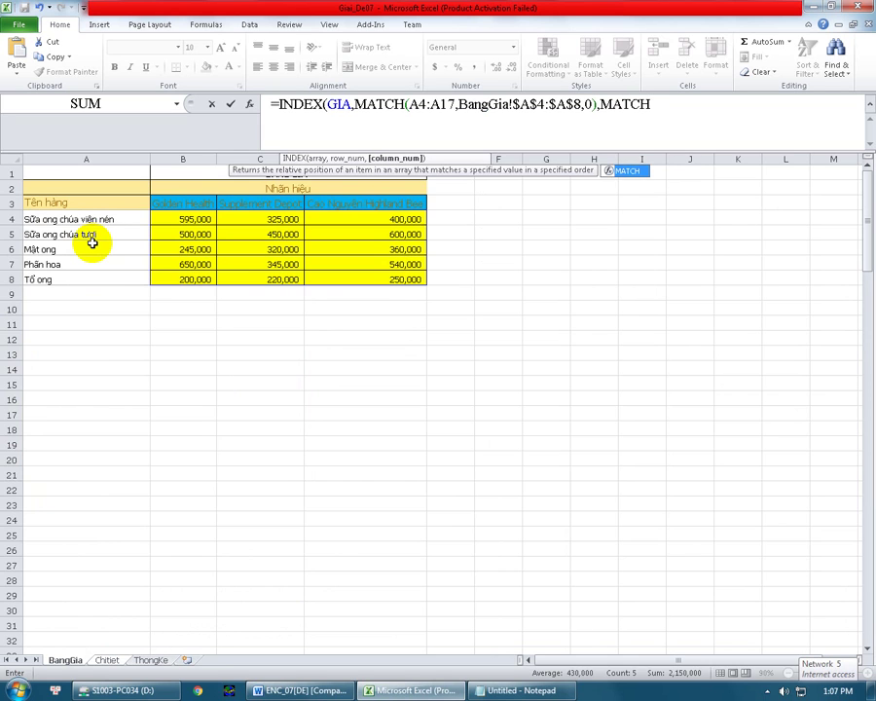
{"action": "type", "text": "("}
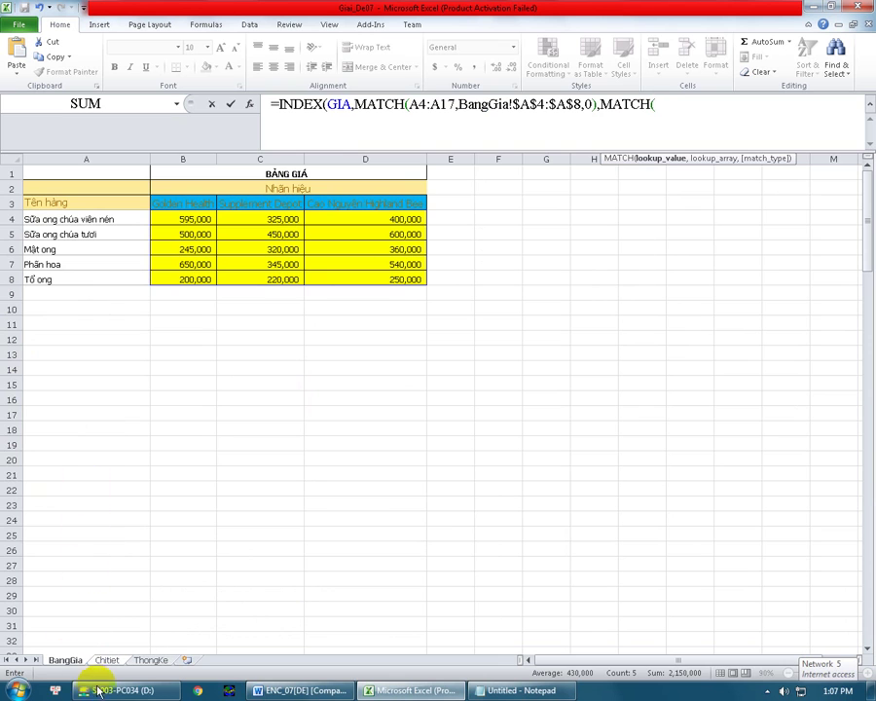
{"action": "left_click", "coordinate": [103, 661]}
{"action": "left_click_drag", "start_coordinate": [124, 239], "coordinate": [127, 466]}
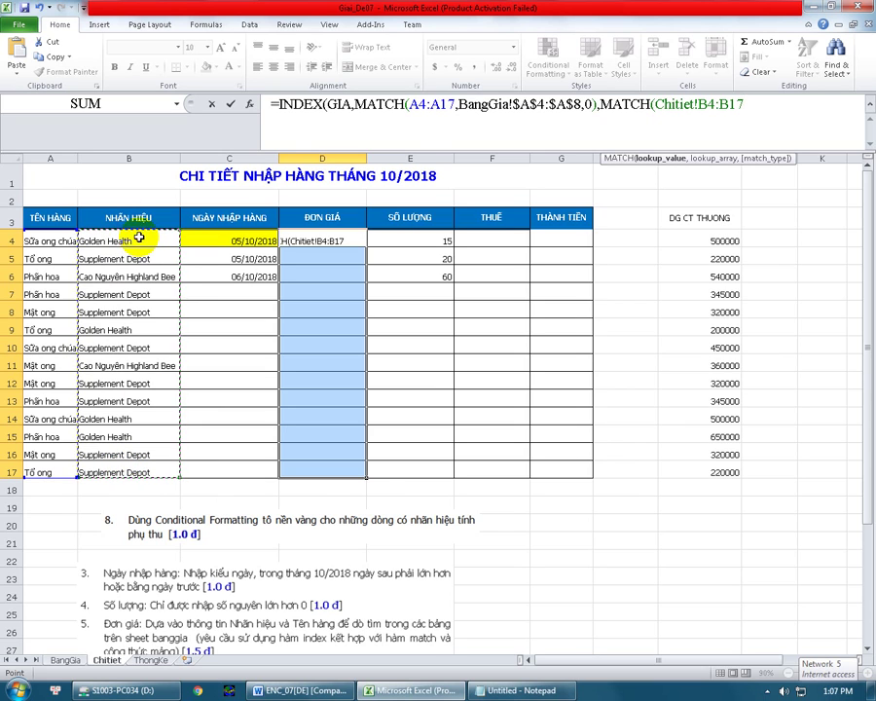
{"action": "type", "text": ","}
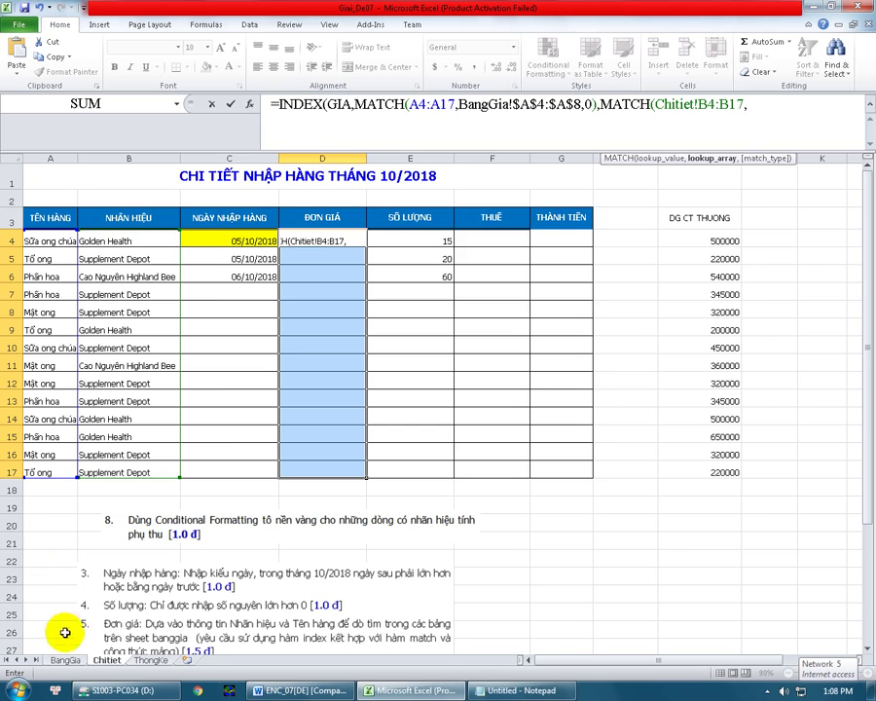
{"action": "left_click", "coordinate": [65, 660]}
{"action": "left_click_drag", "start_coordinate": [194, 202], "coordinate": [376, 202]}
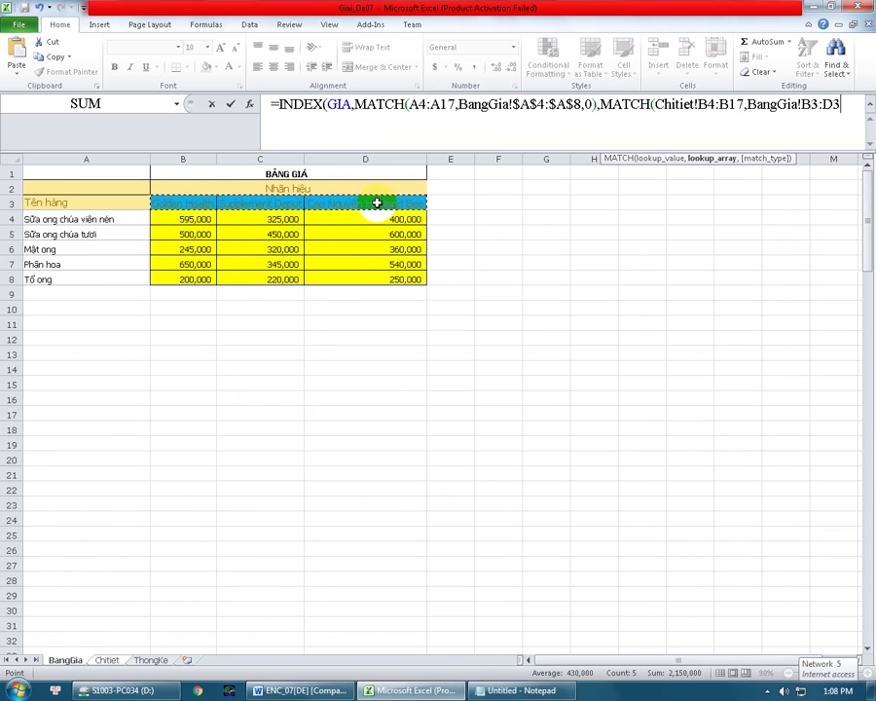
{"action": "key", "text": "F4"}
{"action": "type", "text": "$D$3,0"}
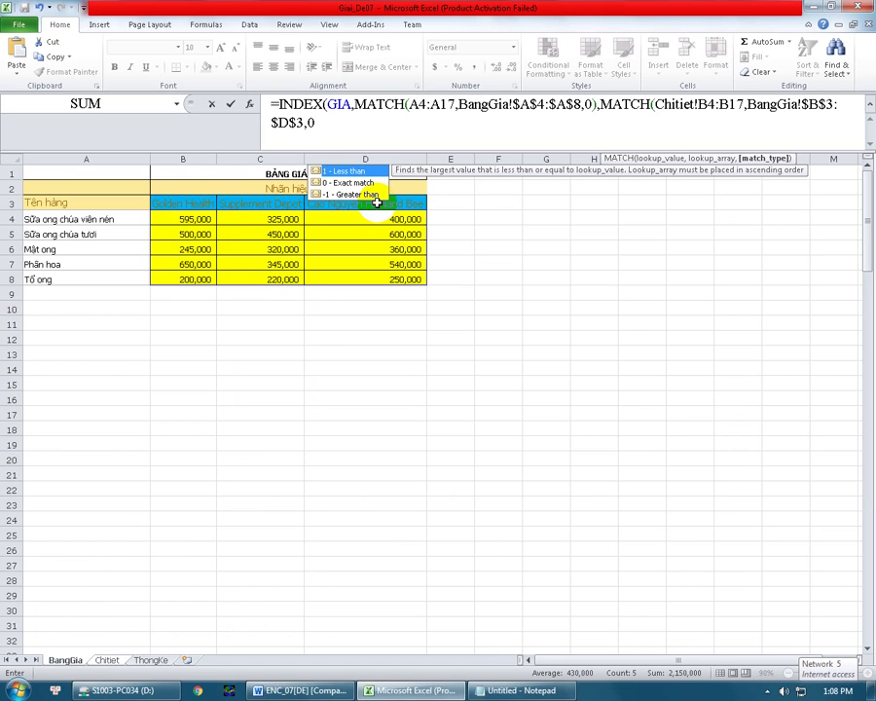
{"action": "type", "text": "))"}
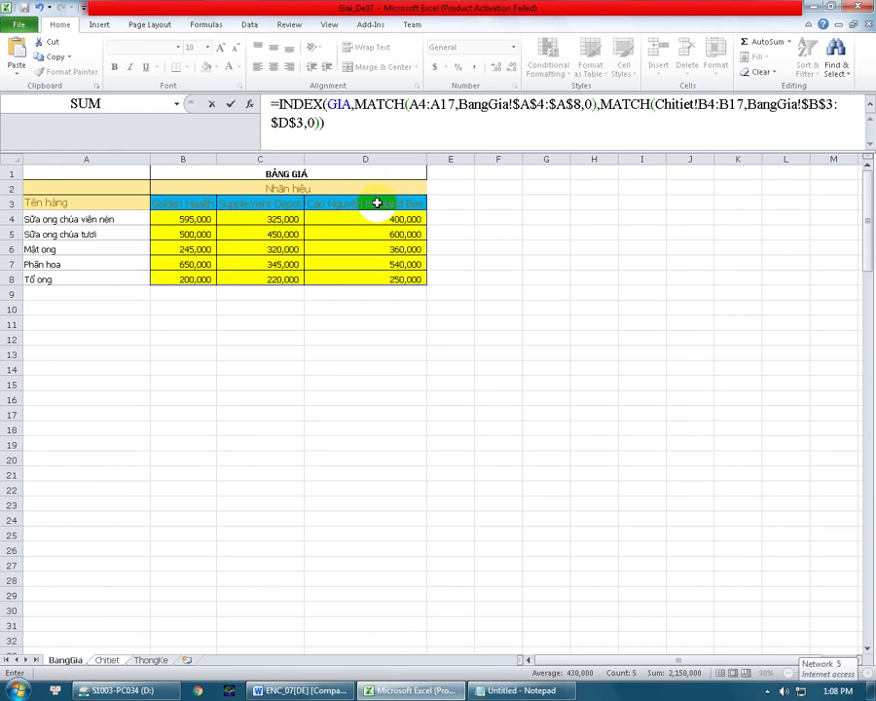
{"action": "key", "text": "ctrl+shift+Return"}
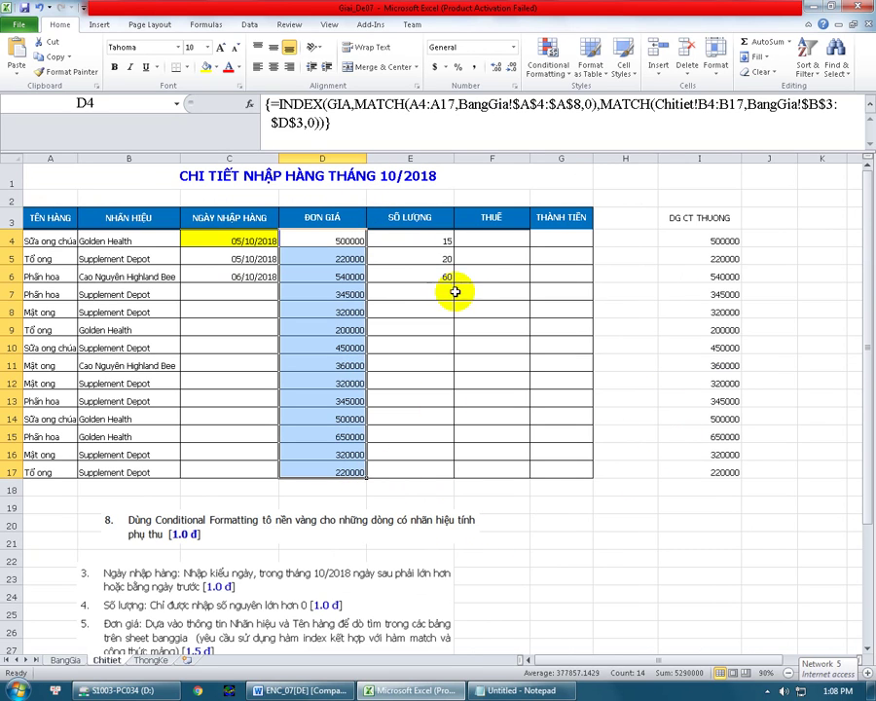
{"action": "left_click", "coordinate": [241, 577]}
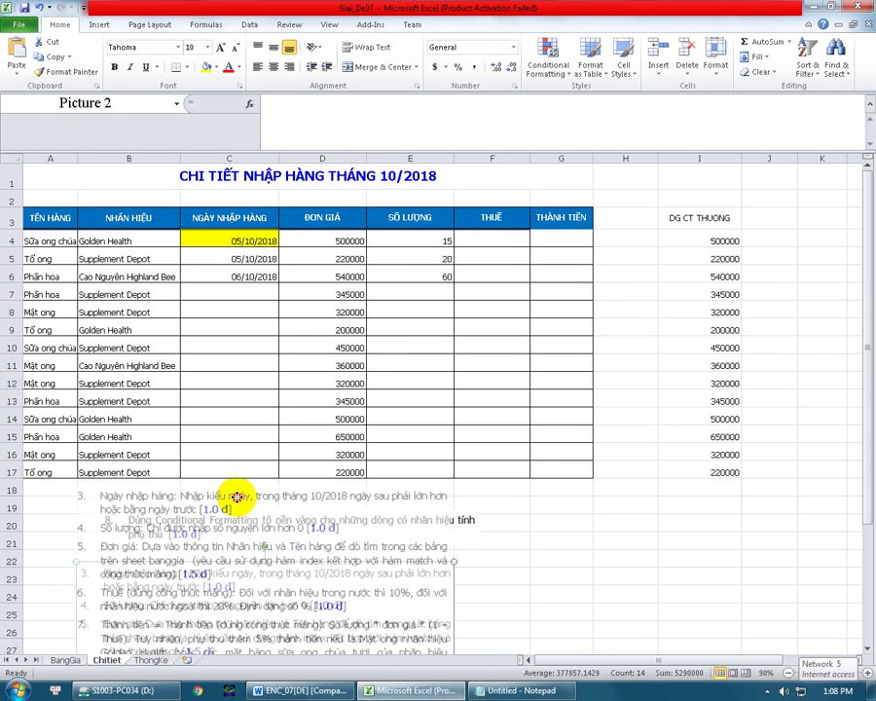
{"action": "left_click_drag", "start_coordinate": [231, 566], "coordinate": [231, 496]}
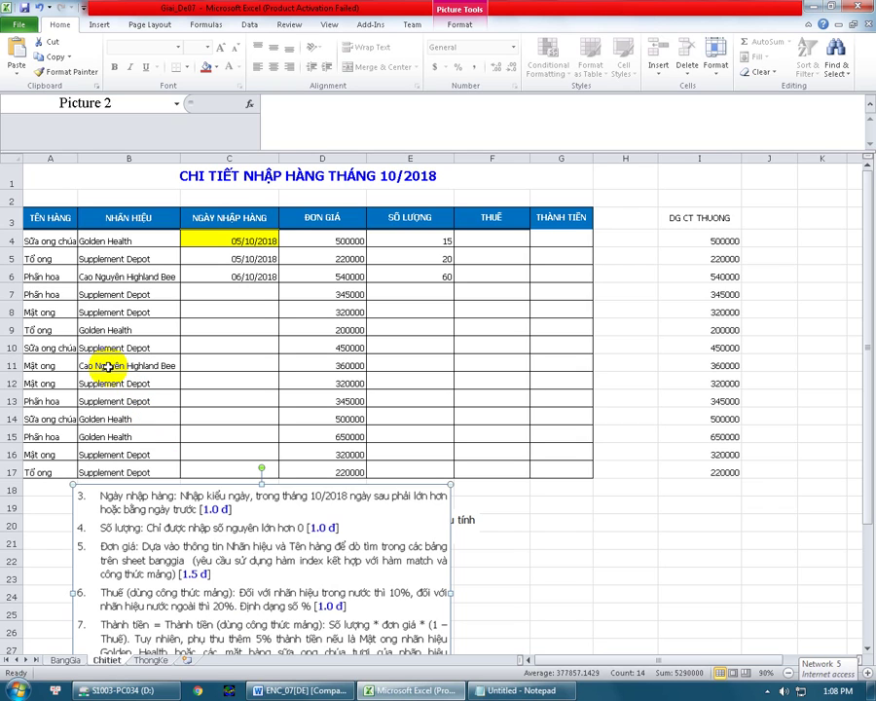
{"action": "left_click", "coordinate": [107, 366]}
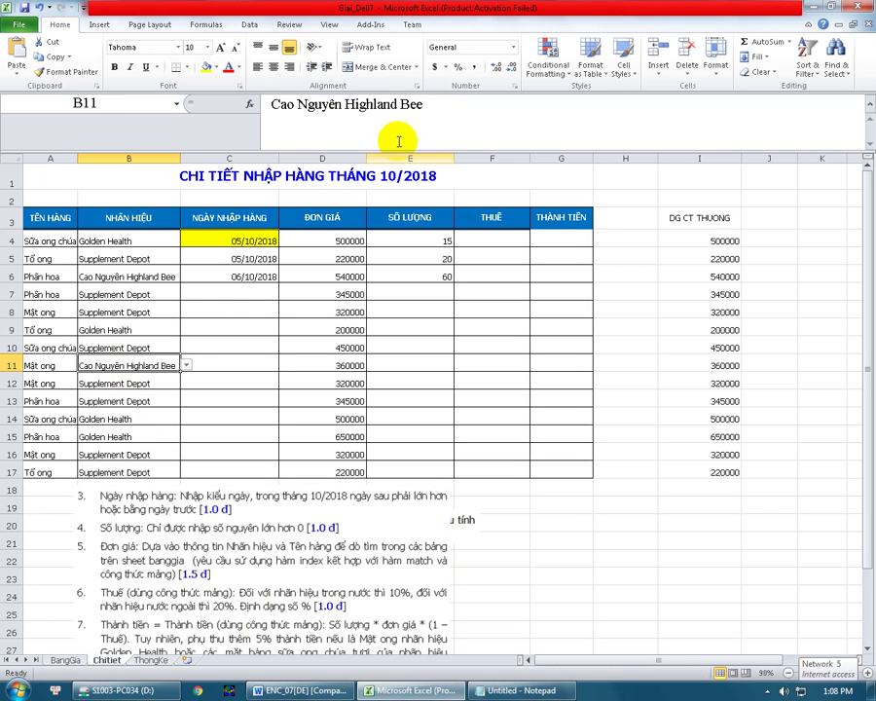
{"action": "left_click_drag", "start_coordinate": [434, 110], "coordinate": [261, 103]}
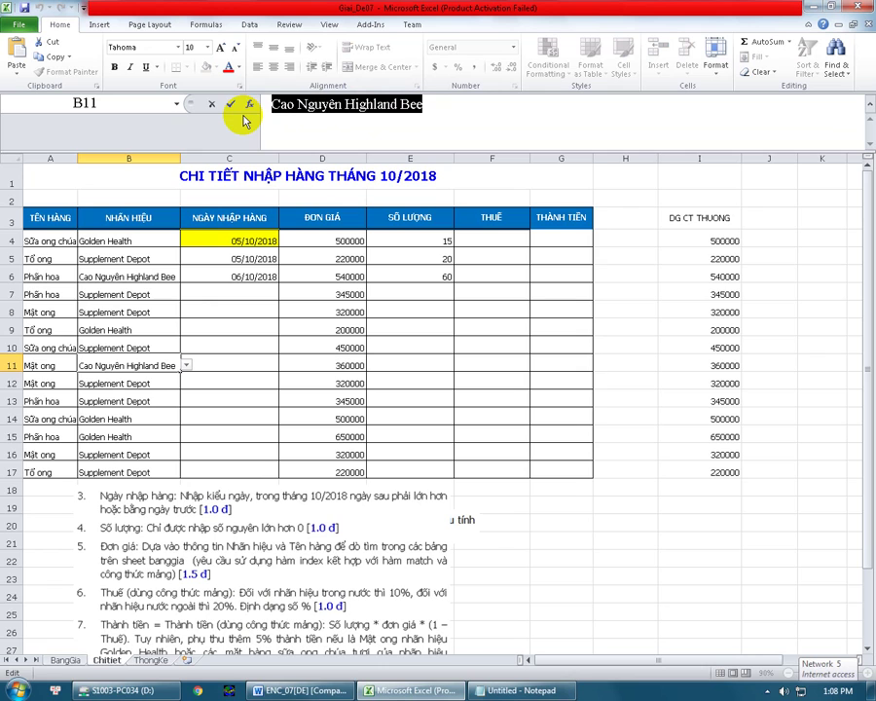
{"action": "key", "text": "Escape"}
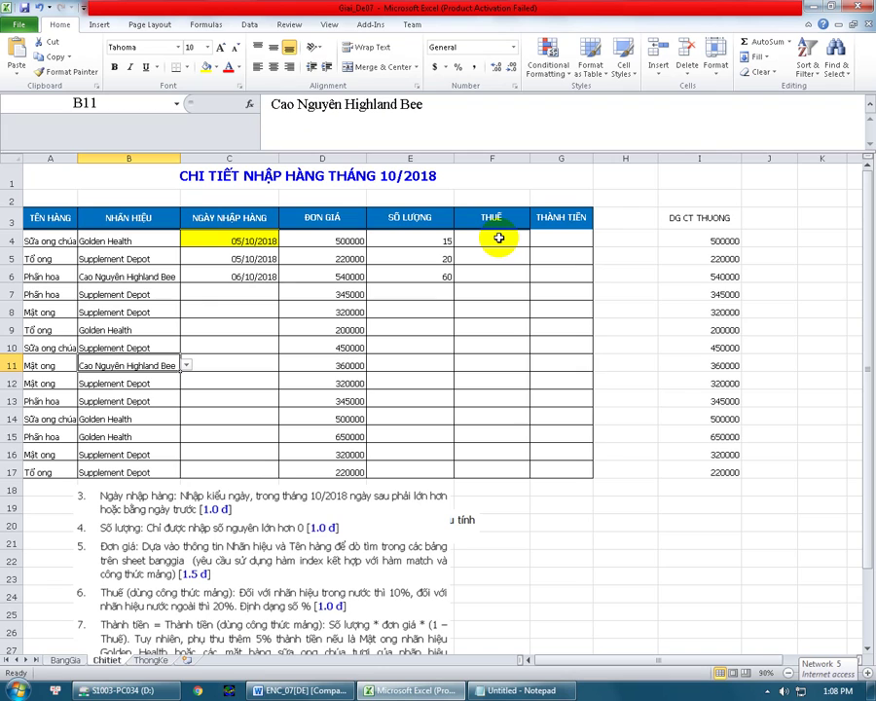
Write =IF(B4:B17="Cao Nguyên Highland Bee",10%,20%) for the tax cells F4:F17.
{"action": "left_click_drag", "start_coordinate": [498, 237], "coordinate": [501, 444]}
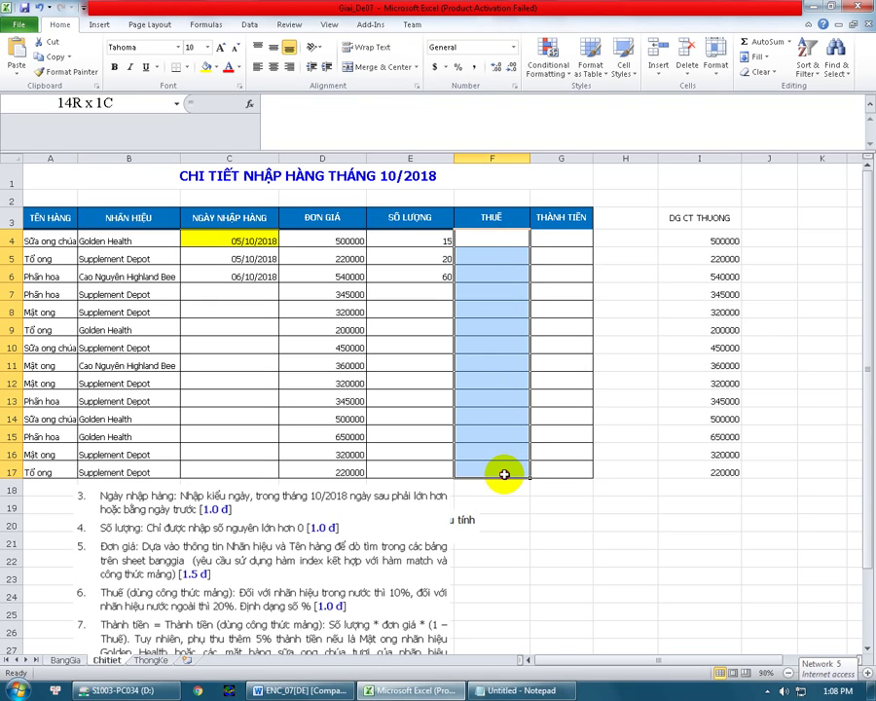
{"action": "left_click_drag", "start_coordinate": [501, 443], "coordinate": [502, 467]}
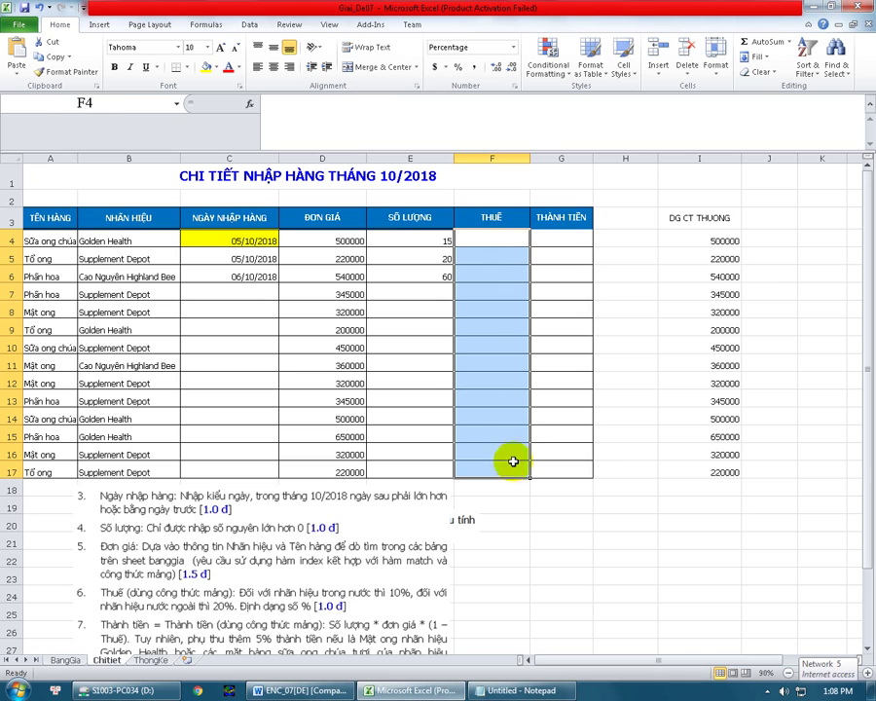
{"action": "left_click", "coordinate": [347, 118]}
{"action": "type", "text": "="}
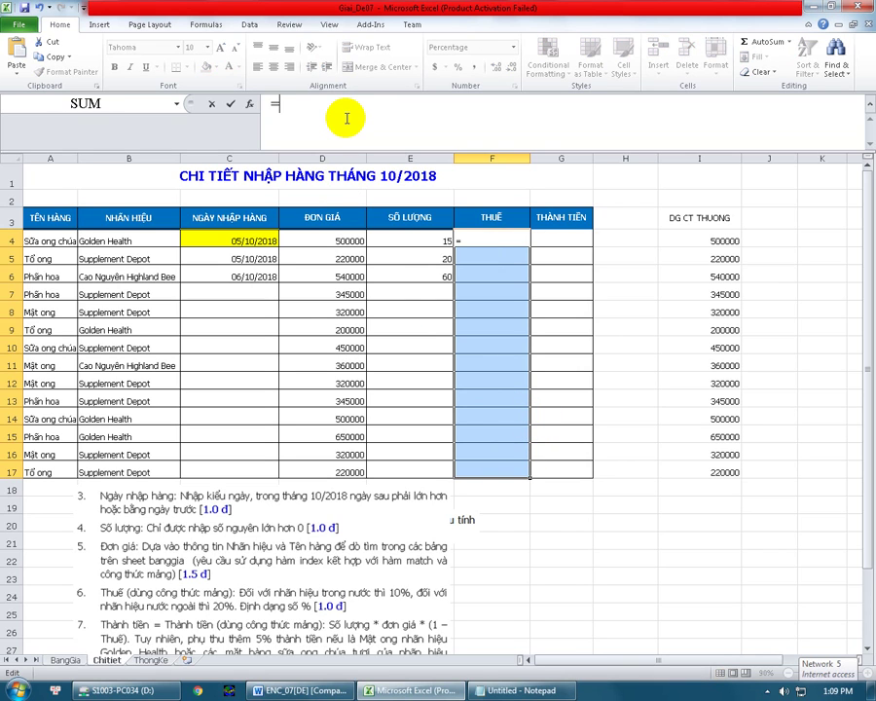
{"action": "type", "text": "IF"}
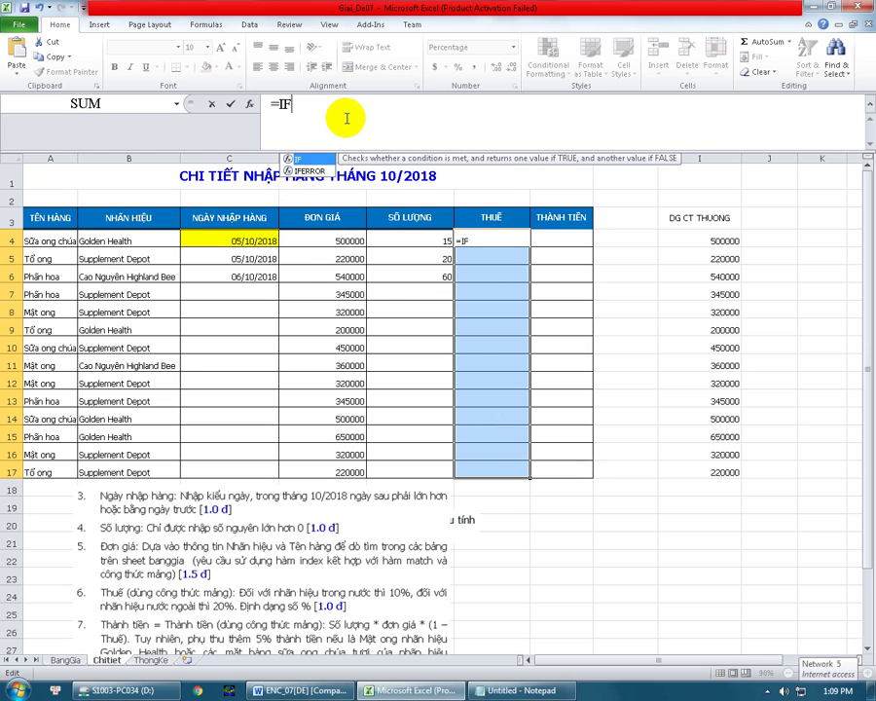
{"action": "type", "text": "("}
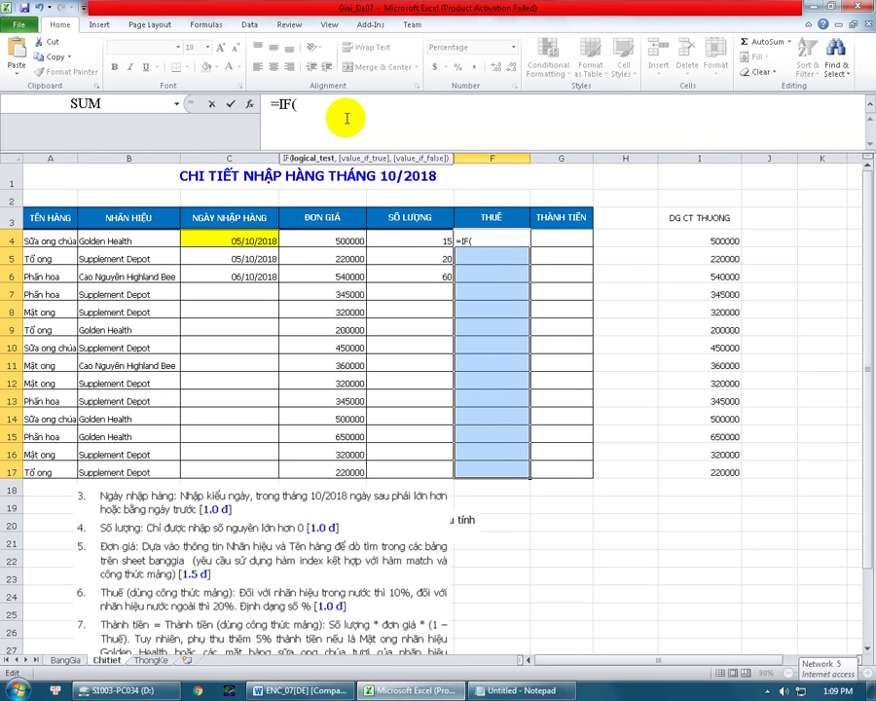
{"action": "left_click_drag", "start_coordinate": [134, 238], "coordinate": [125, 468]}
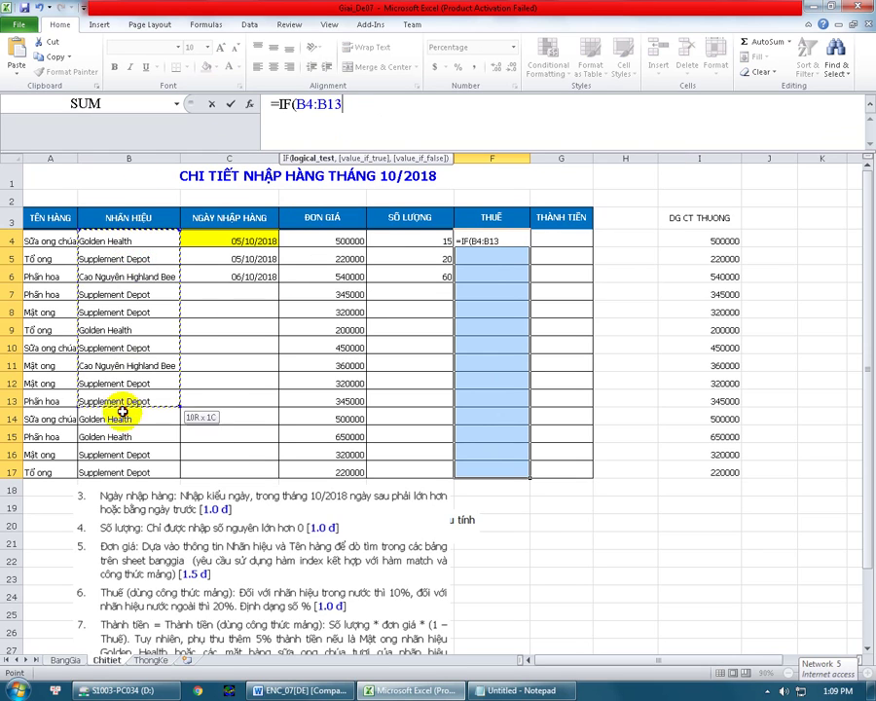
{"action": "type", "text": "=\""}
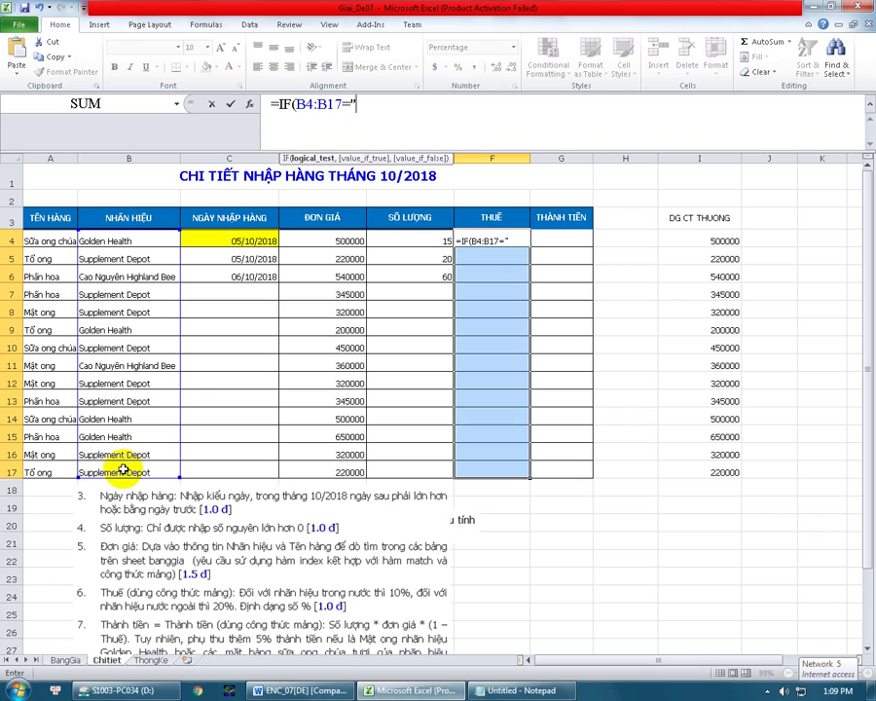
{"action": "type", "text": "Cao Nguyên Highland Bee"}
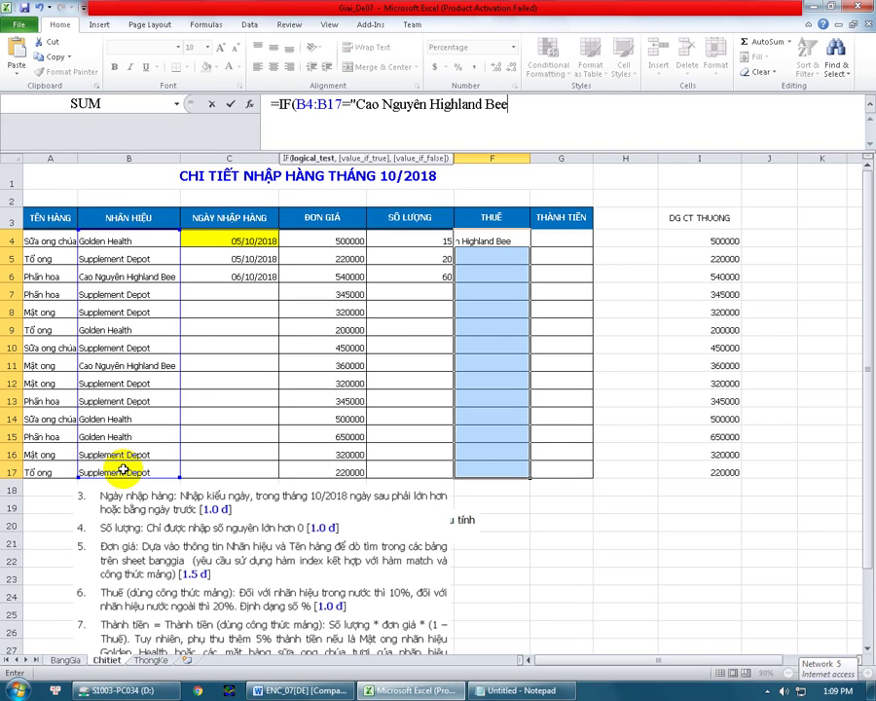
{"action": "type", "text": "\",10%,20%)"}
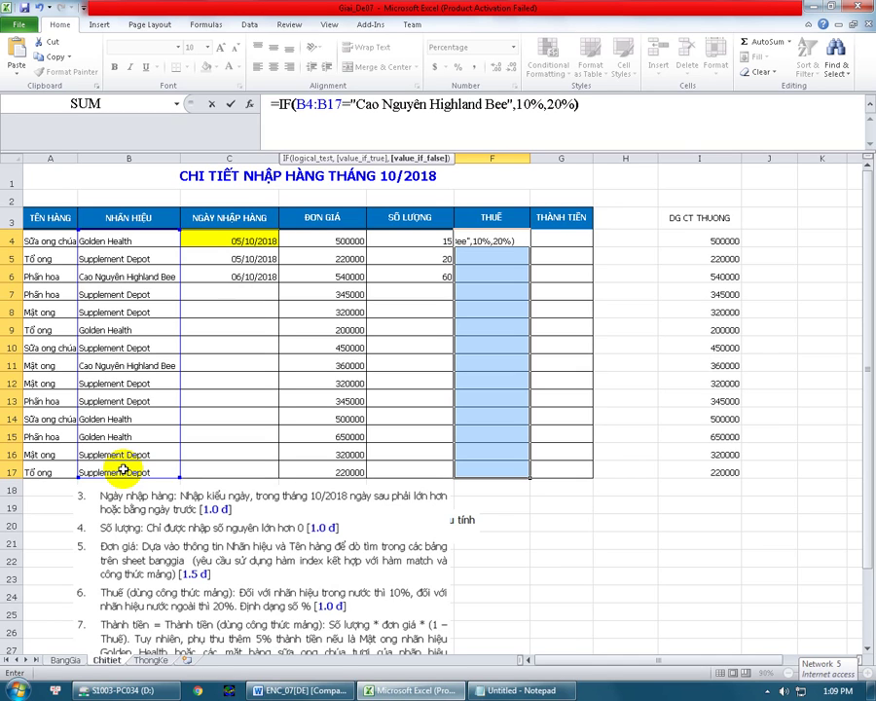
{"action": "key", "text": "Return"}
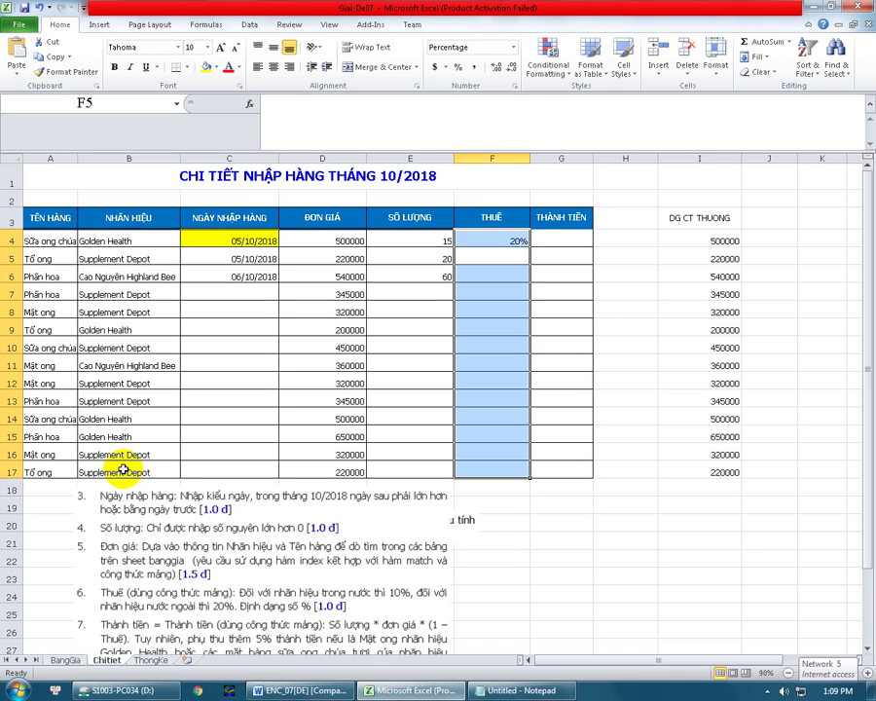
Re-enter the tax IF formula as an array formula across F4:F17.
{"action": "left_click", "coordinate": [499, 240]}
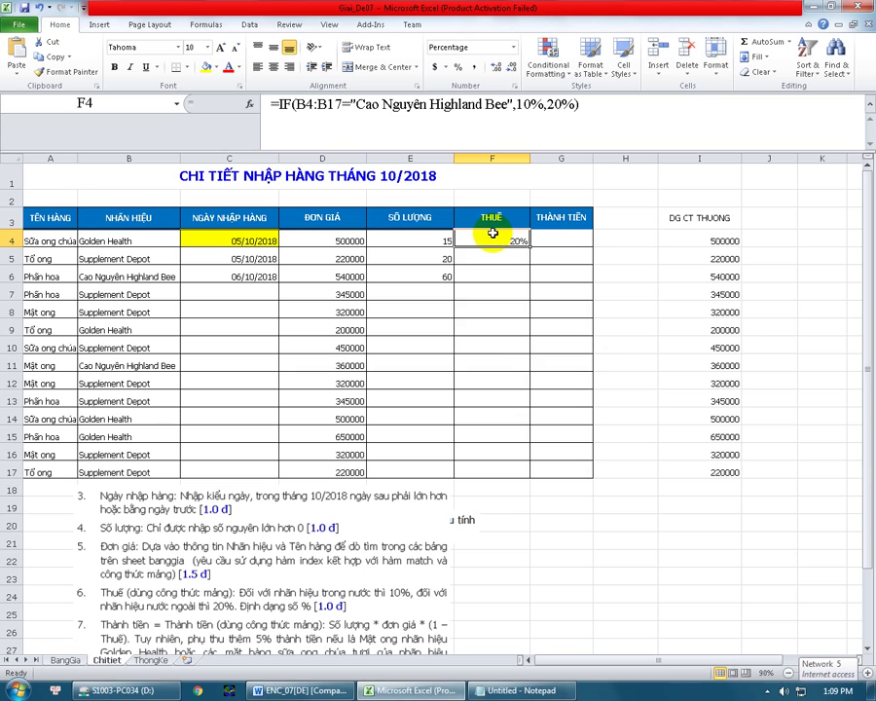
{"action": "left_click_drag", "start_coordinate": [489, 242], "coordinate": [472, 436]}
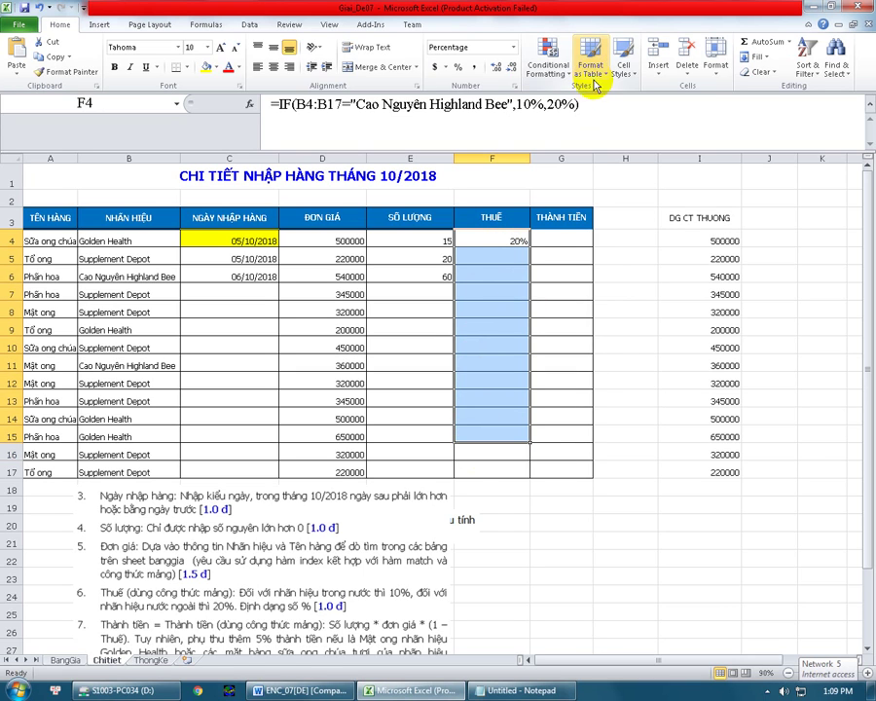
{"action": "left_click", "coordinate": [592, 107]}
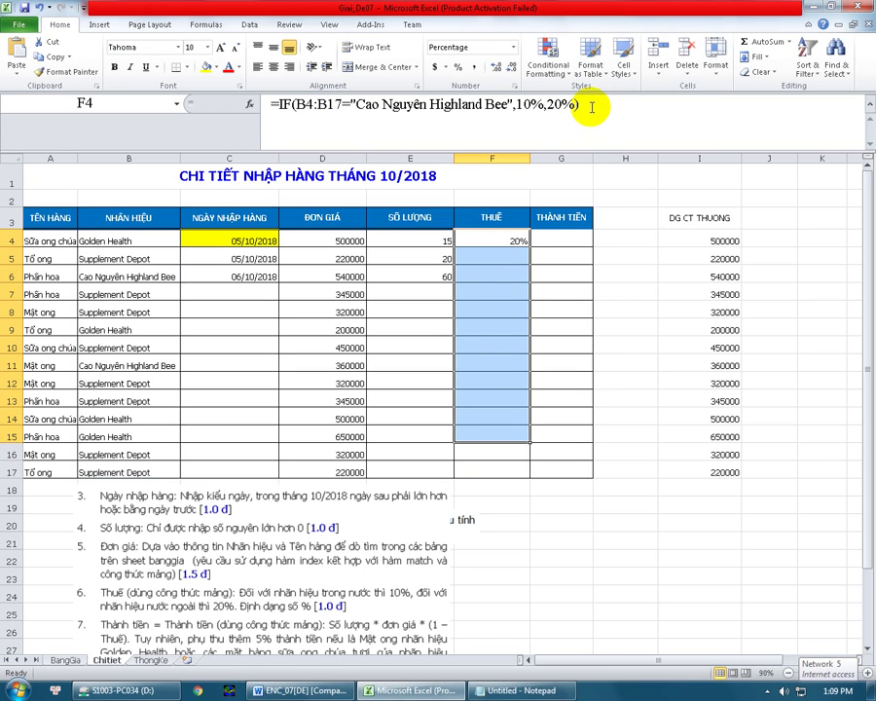
{"action": "left_click_drag", "start_coordinate": [591, 107], "coordinate": [477, 82]}
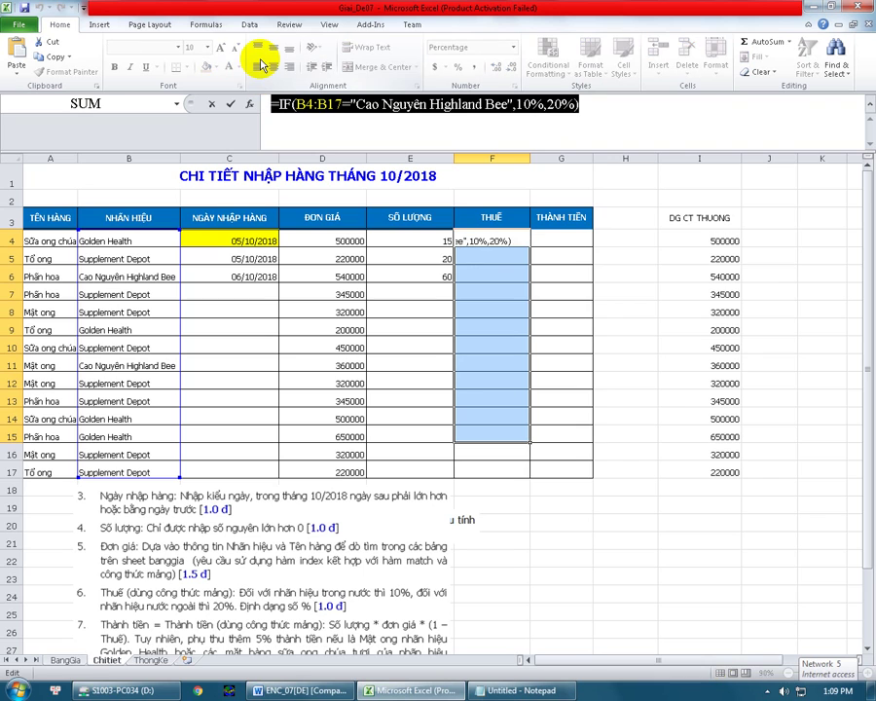
{"action": "key", "text": "Escape"}
{"action": "left_click_drag", "start_coordinate": [510, 240], "coordinate": [497, 462]}
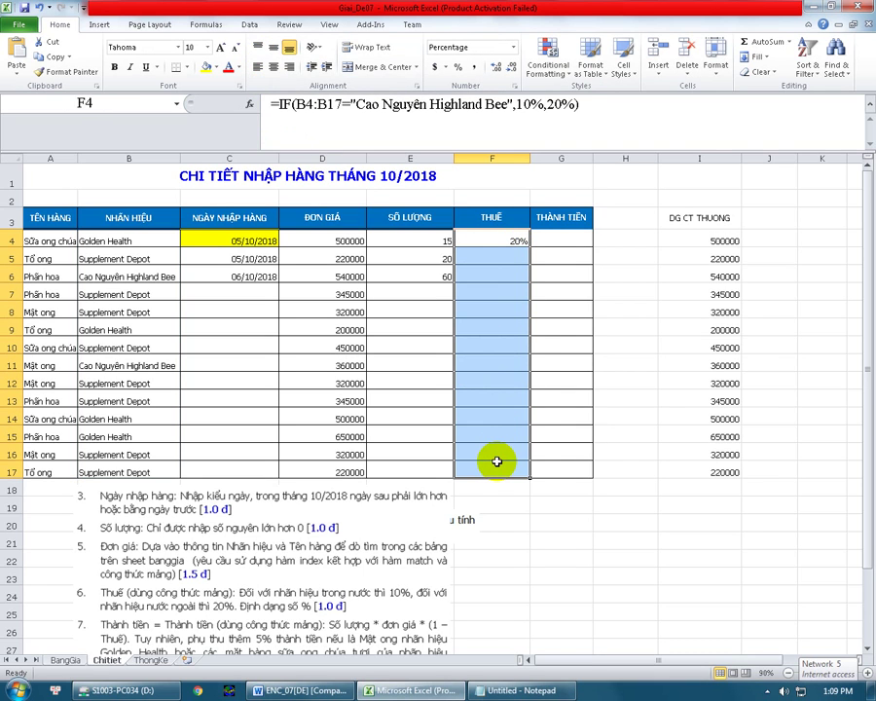
{"action": "left_click", "coordinate": [608, 108]}
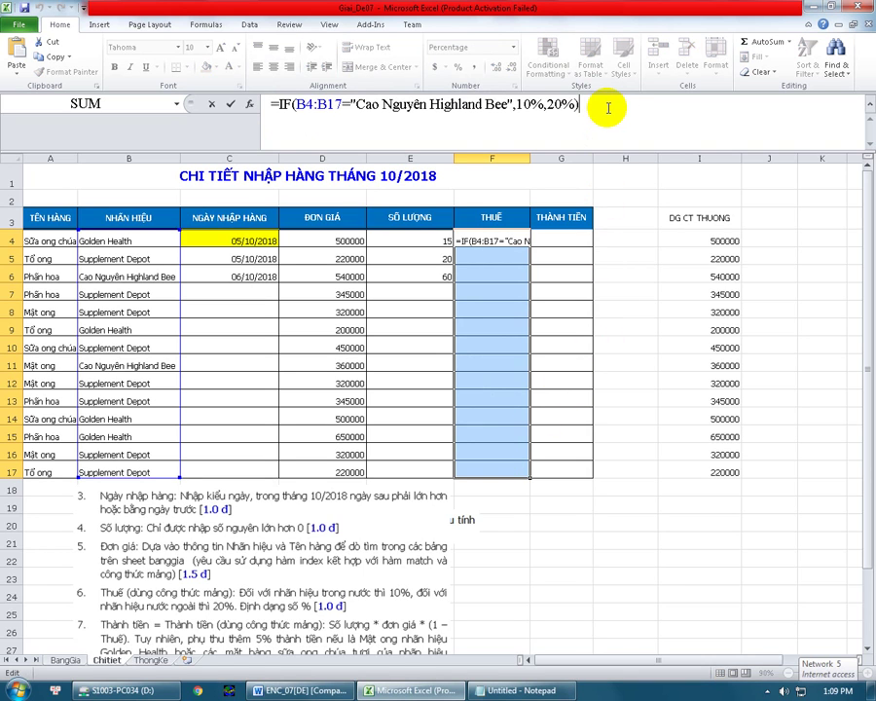
{"action": "key", "text": "ctrl+shift+Return"}
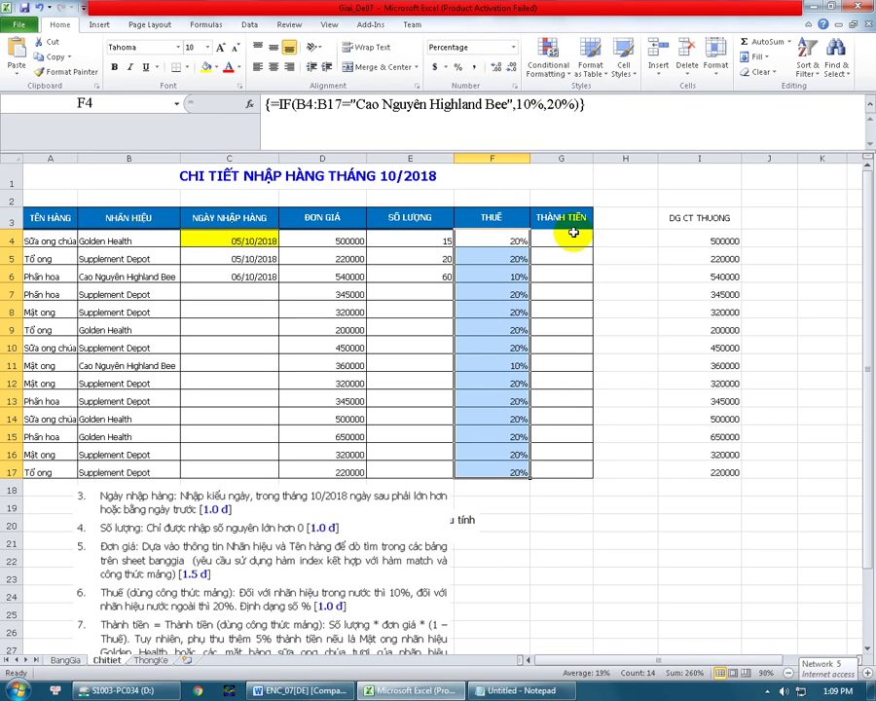
Move the instructions picture slightly higher and select THÀNH TIỀN cell G4.
{"action": "left_click_drag", "start_coordinate": [305, 597], "coordinate": [304, 564]}
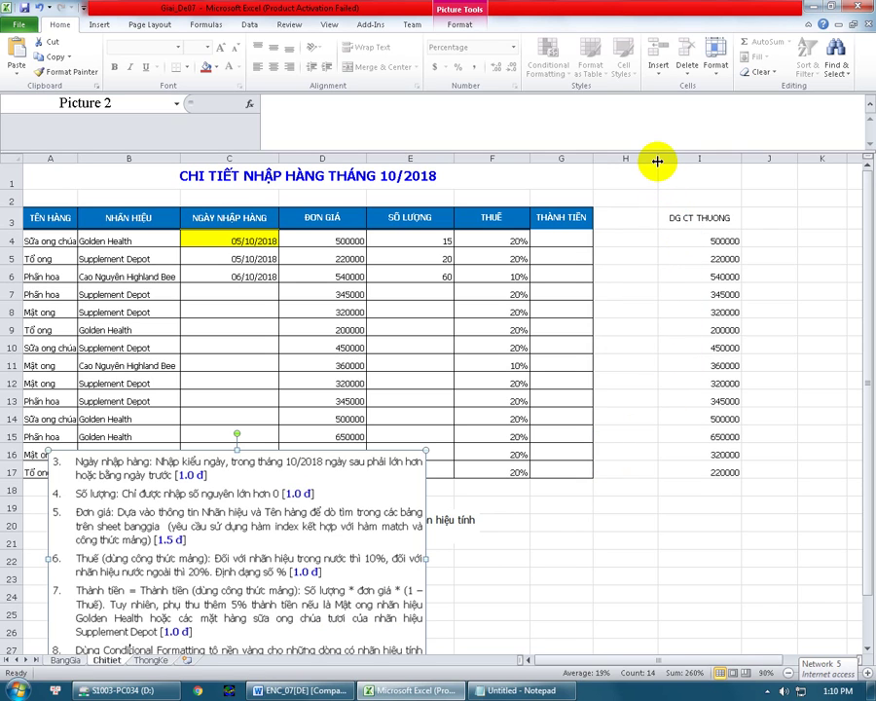
{"action": "left_click_drag", "start_coordinate": [657, 160], "coordinate": [657, 161]}
{"action": "left_click", "coordinate": [571, 237]}
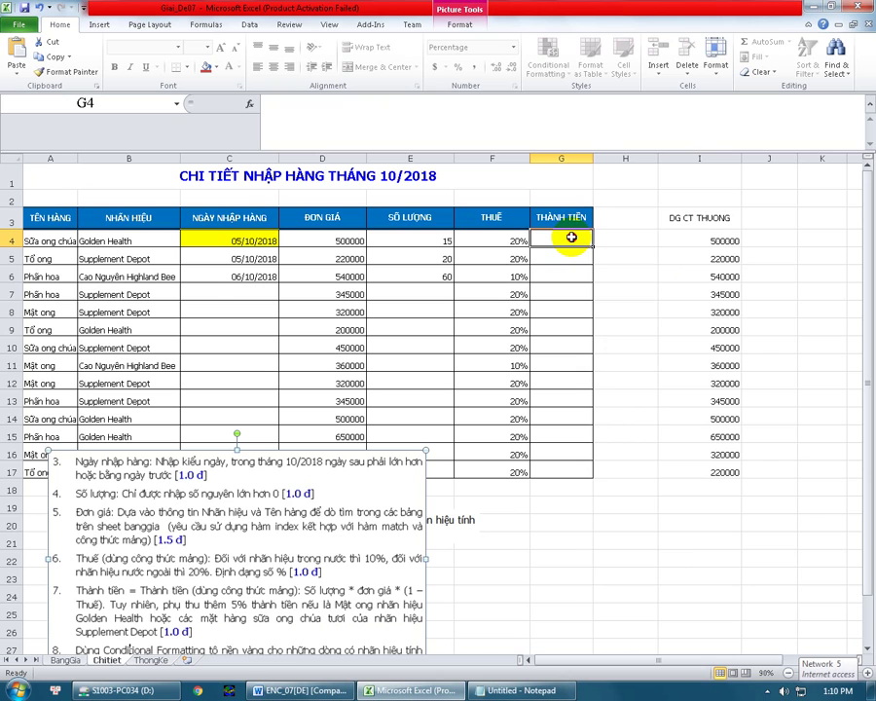
In G4:G17 start the amount formula =E4:E17*D4:D17*(1-F4:F17.
{"action": "left_click_drag", "start_coordinate": [571, 238], "coordinate": [572, 473]}
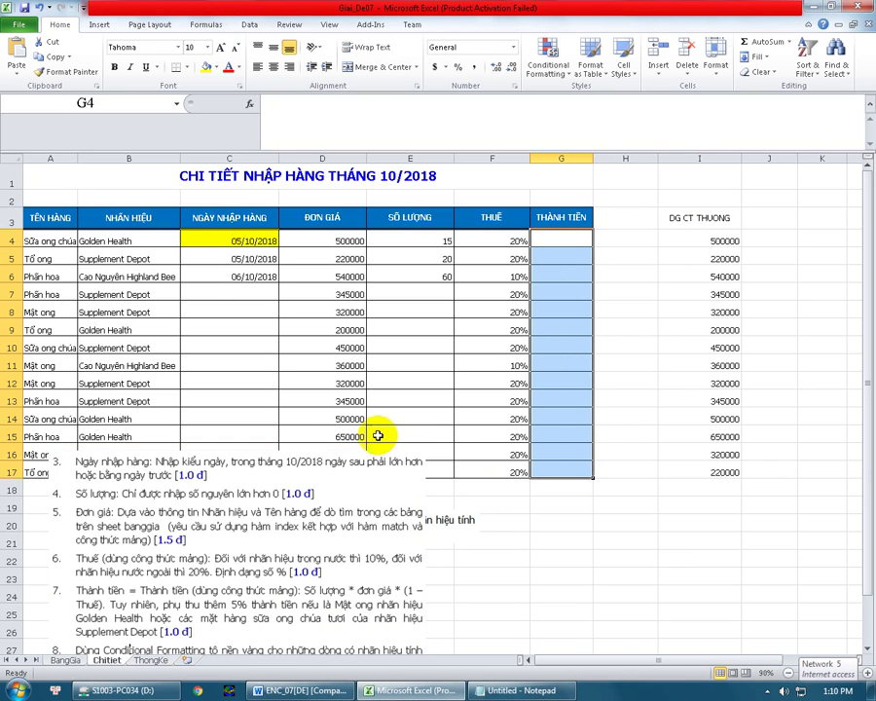
{"action": "left_click", "coordinate": [321, 114]}
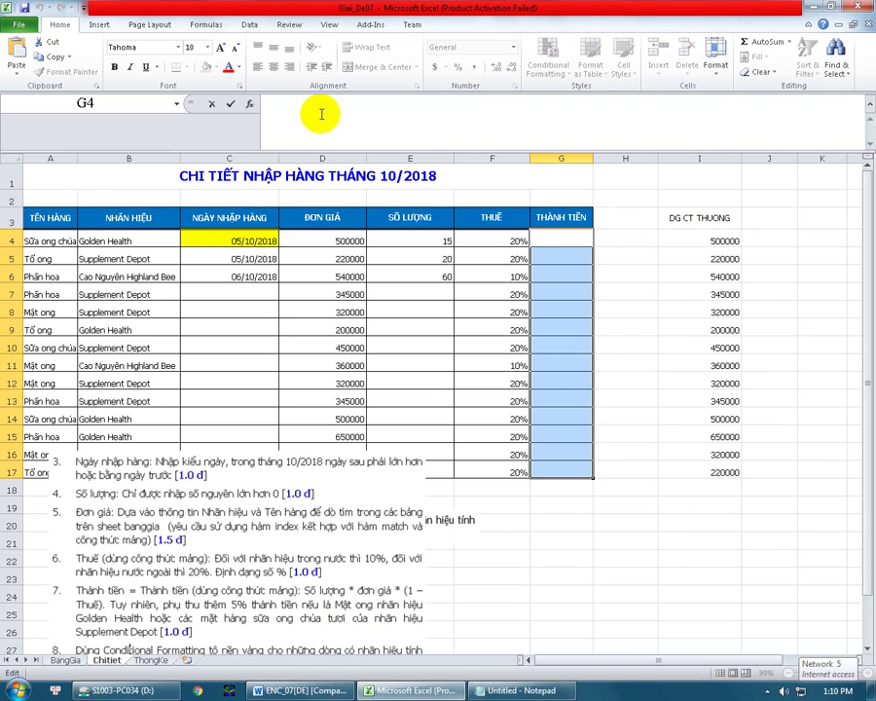
{"action": "type", "text": "="}
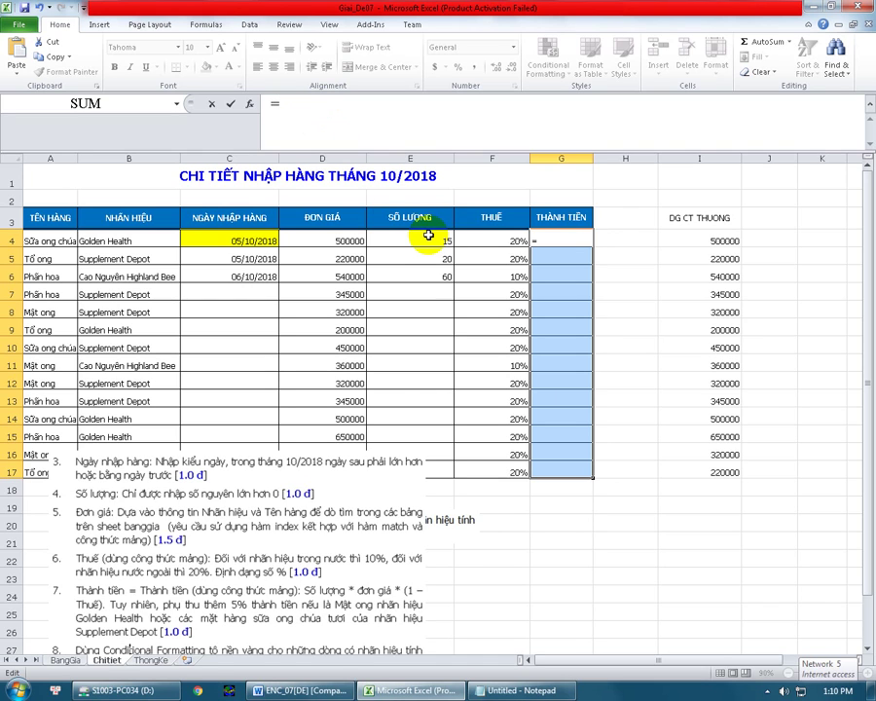
{"action": "left_click_drag", "start_coordinate": [429, 234], "coordinate": [440, 465]}
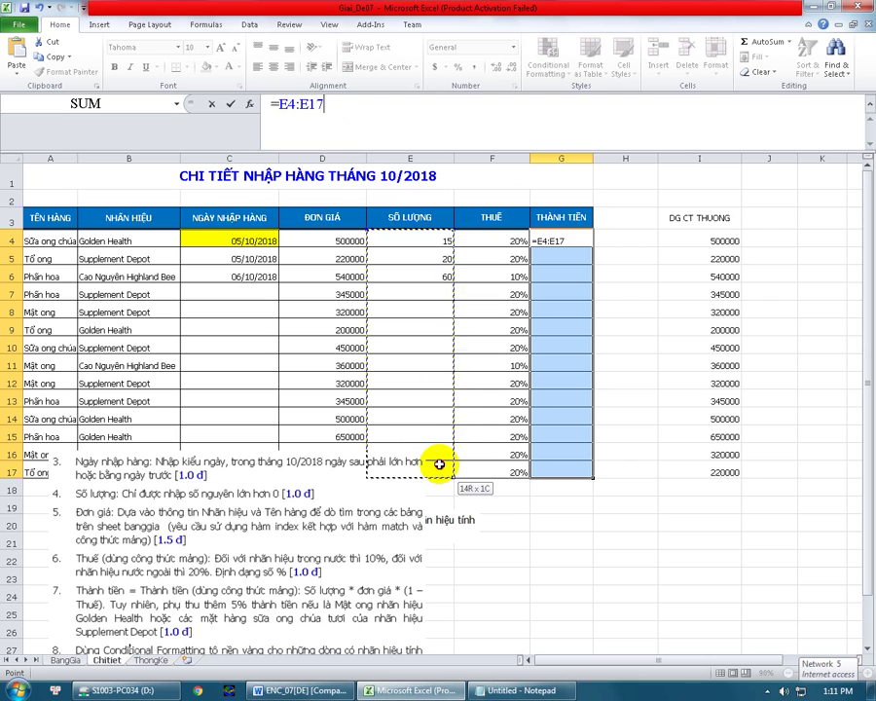
{"action": "type", "text": "*"}
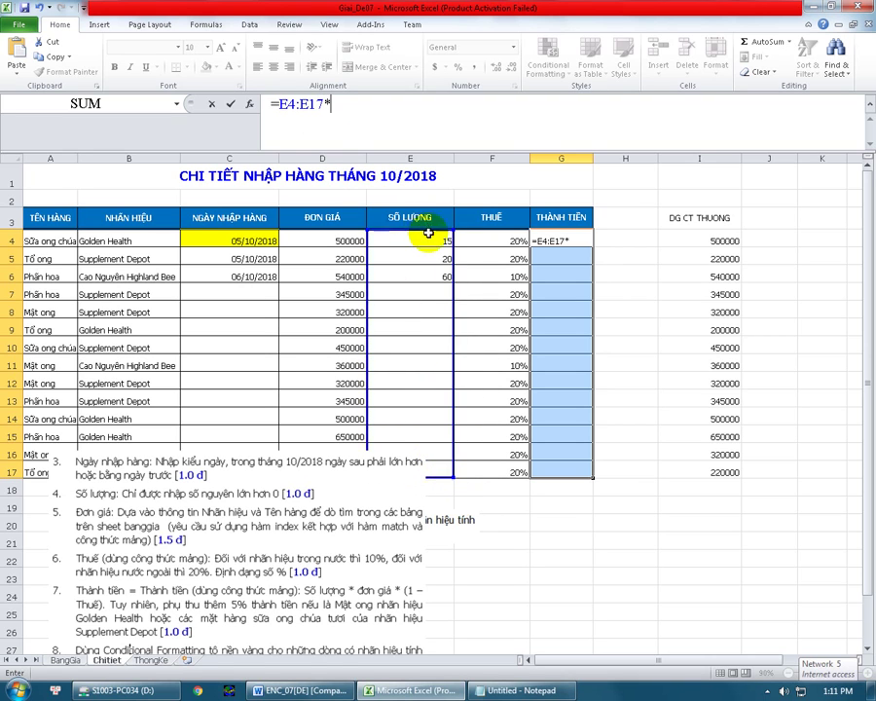
{"action": "left_click_drag", "start_coordinate": [315, 238], "coordinate": [313, 470]}
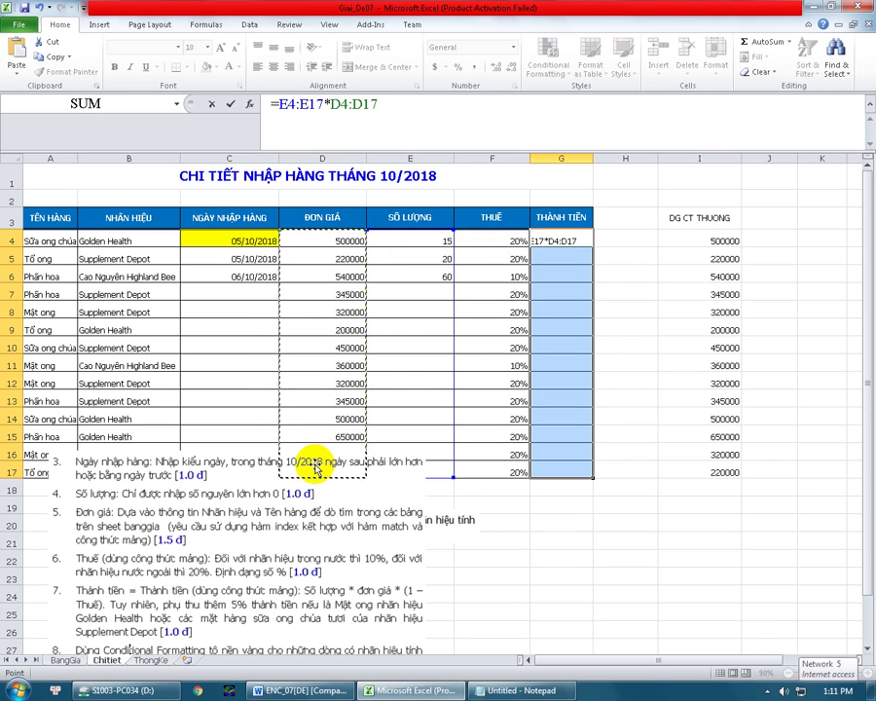
{"action": "type", "text": "*"}
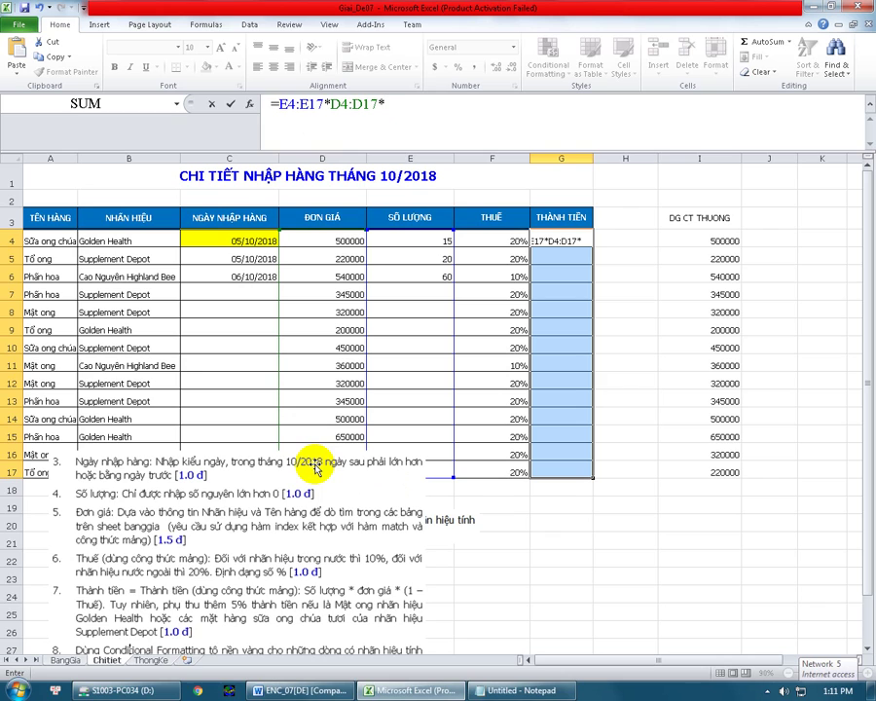
{"action": "type", "text": "(1-"}
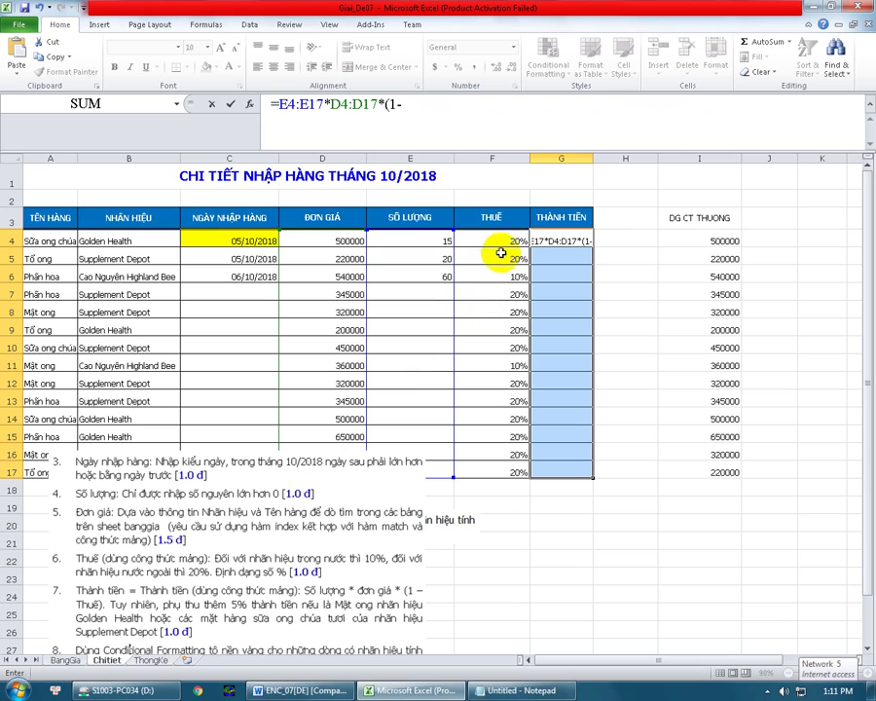
{"action": "left_click_drag", "start_coordinate": [504, 241], "coordinate": [510, 472]}
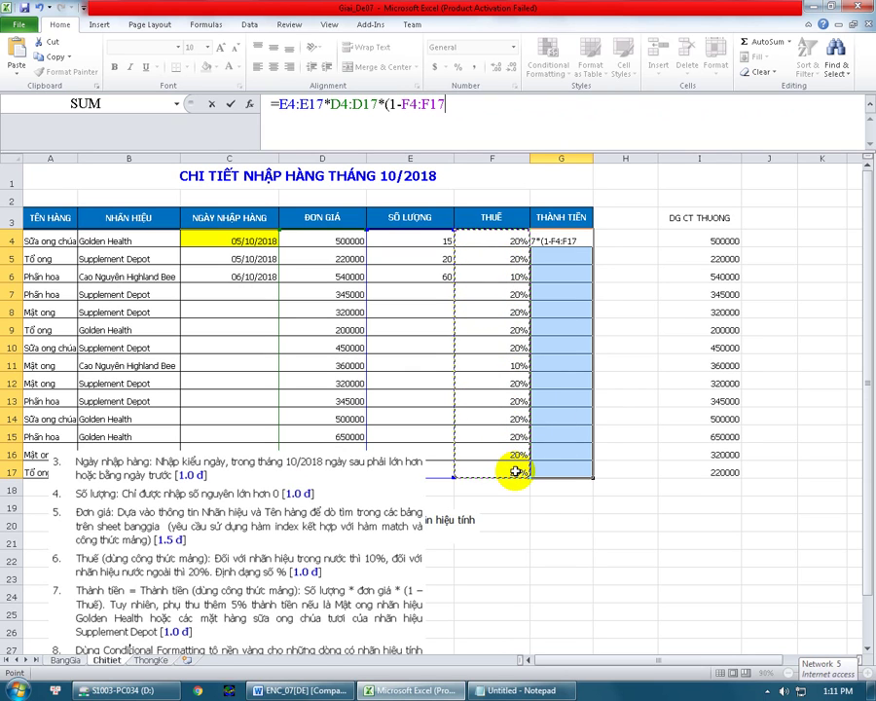
Append *IF(()*()+()*(),105%,1) with empty condition placeholders.
{"action": "type", "text": ")"}
{"action": "type", "text": "*"}
{"action": "type", "text": "IF"}
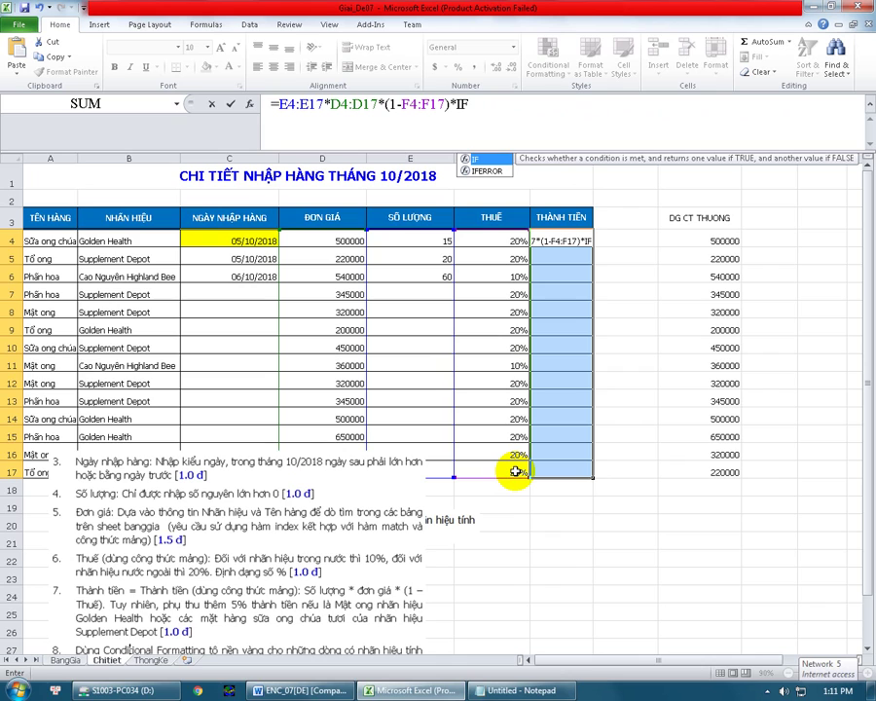
{"action": "type", "text": "("}
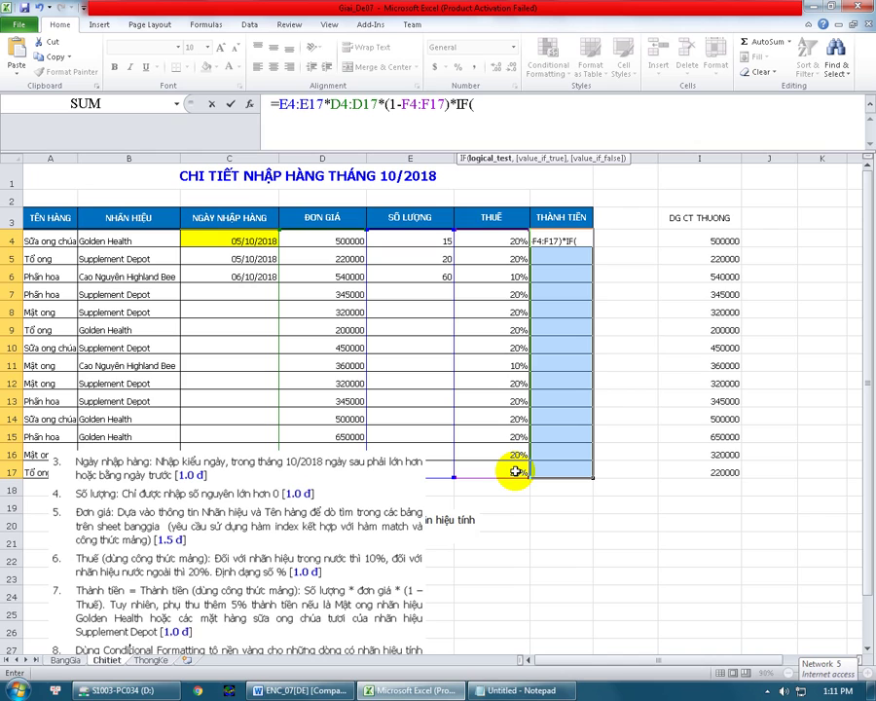
{"action": "type", "text": "()"}
{"action": "type", "text": "*()"}
{"action": "type", "text": "+"}
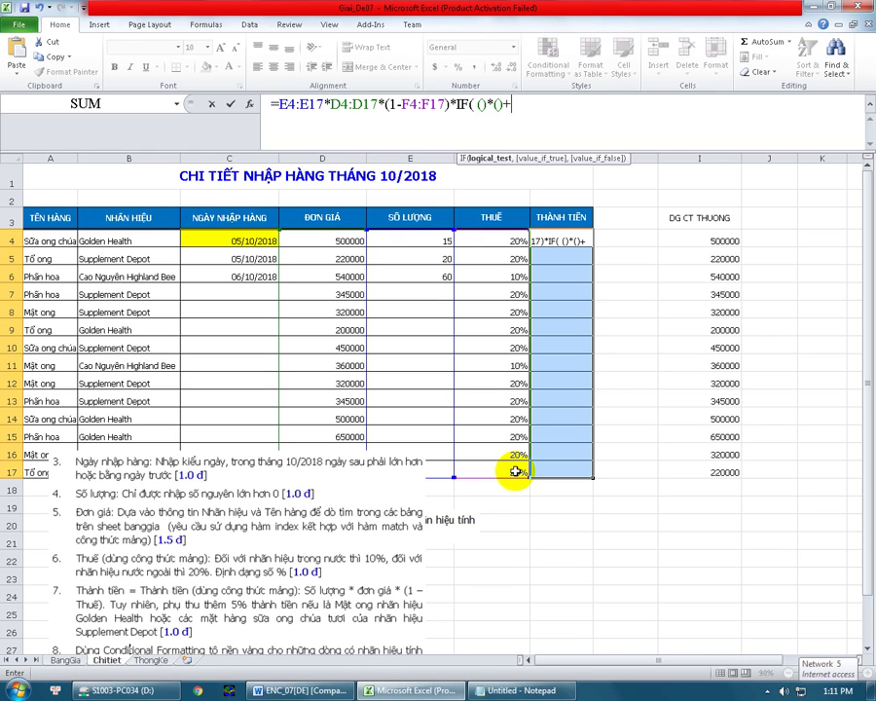
{"action": "type", "text": "()"}
{"action": "type", "text": "*"}
{"action": "type", "text": "()"}
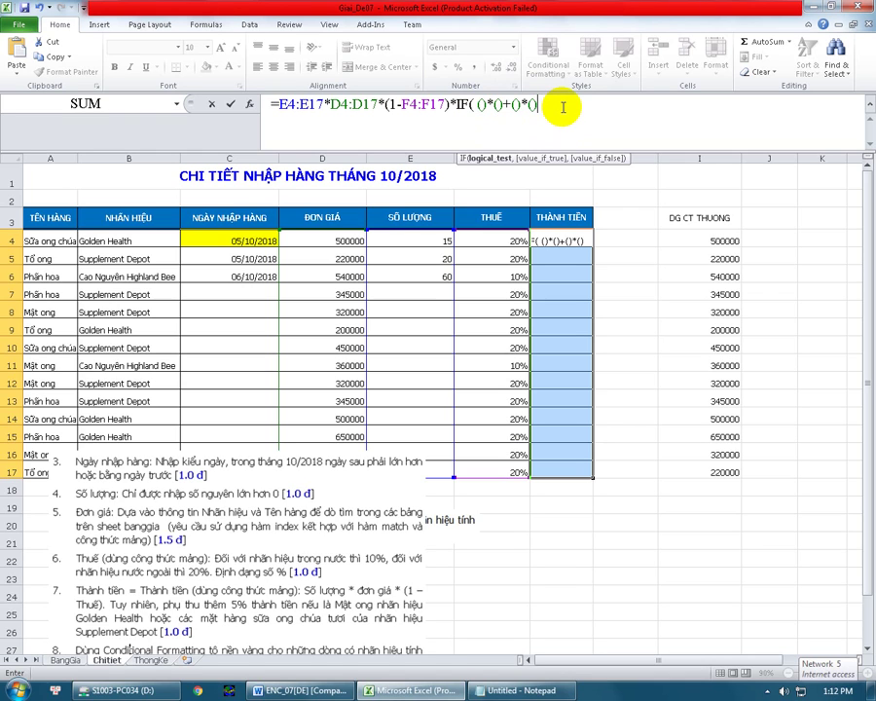
{"action": "type", "text": ","}
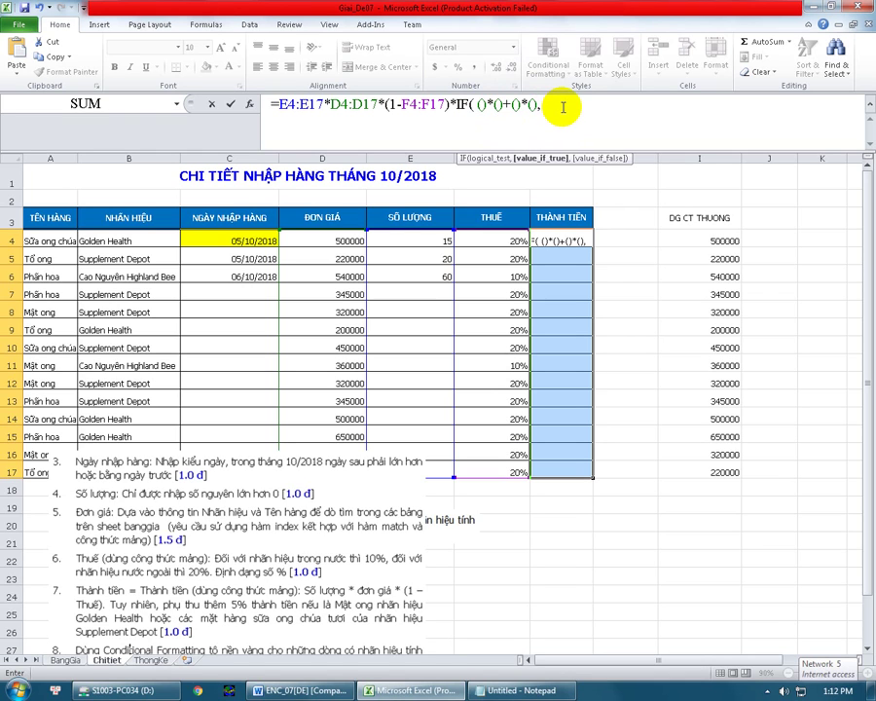
{"action": "type", "text": "105"}
{"action": "type", "text": "%"}
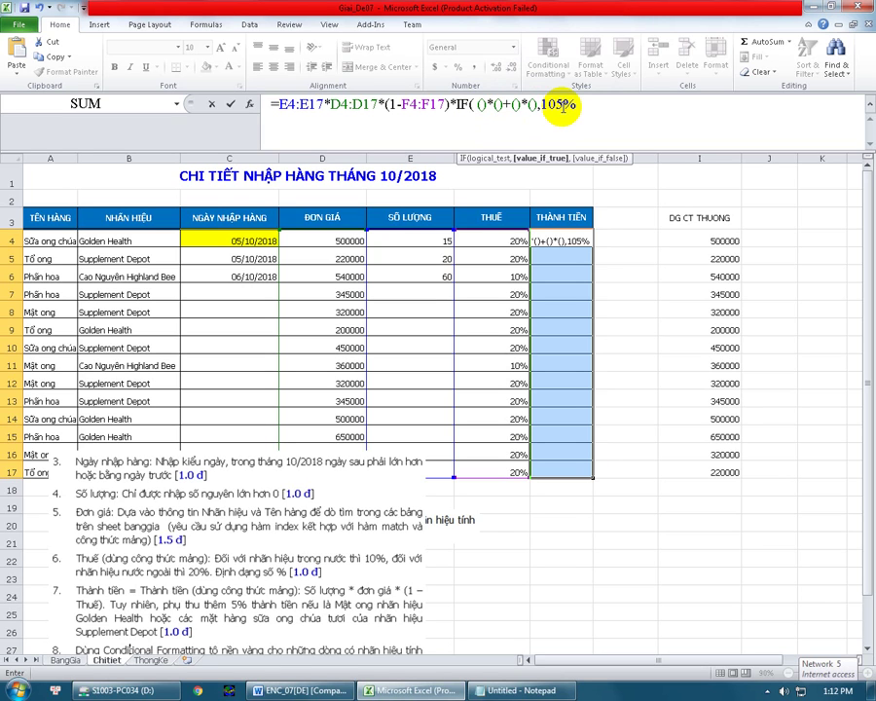
{"action": "type", "text": ","}
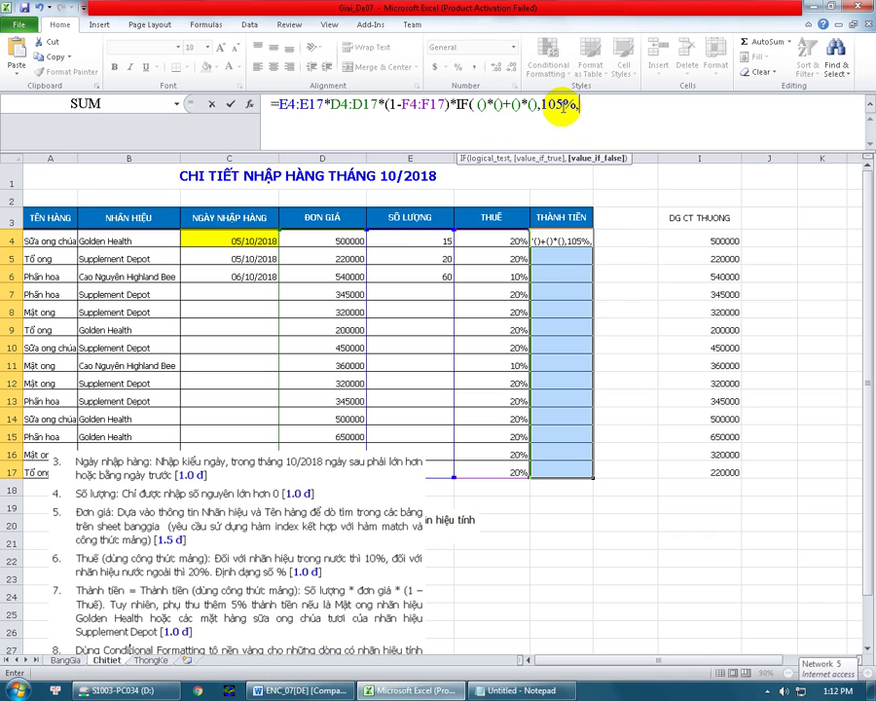
{"action": "type", "text": "1"}
{"action": "type", "text": ")"}
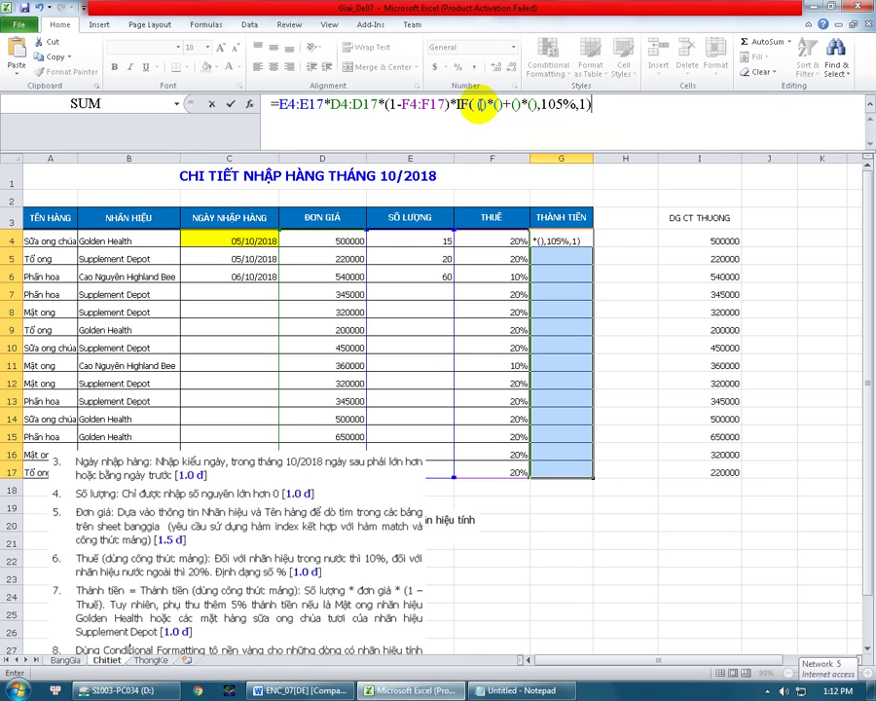
Bracket the IF condition pairs and start the first condition with A4:A17=.
{"action": "left_click_drag", "start_coordinate": [477, 105], "coordinate": [506, 104]}
{"action": "left_click", "coordinate": [498, 104]}
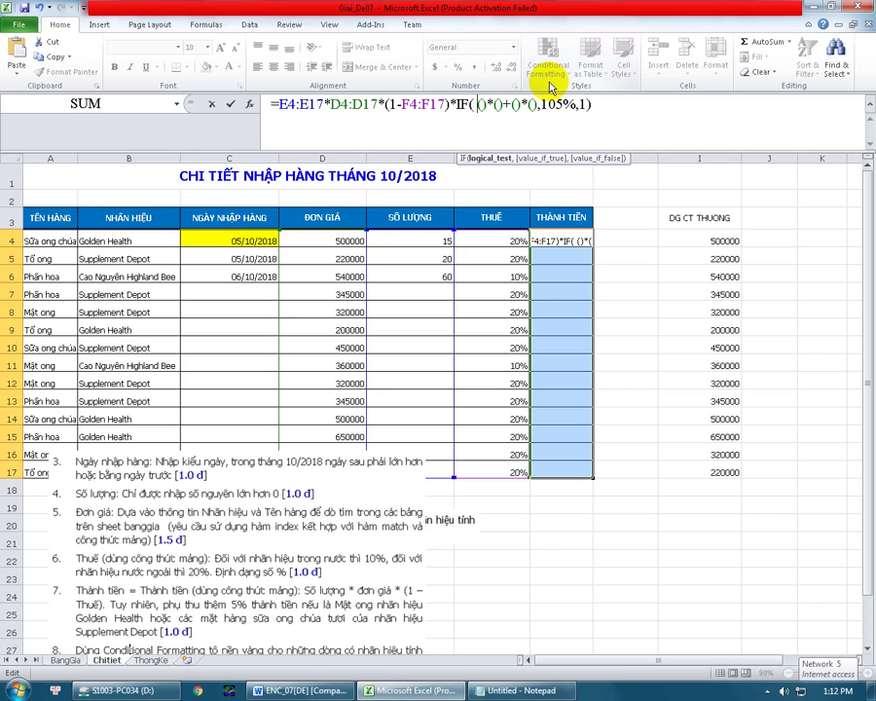
{"action": "type", "text": "("}
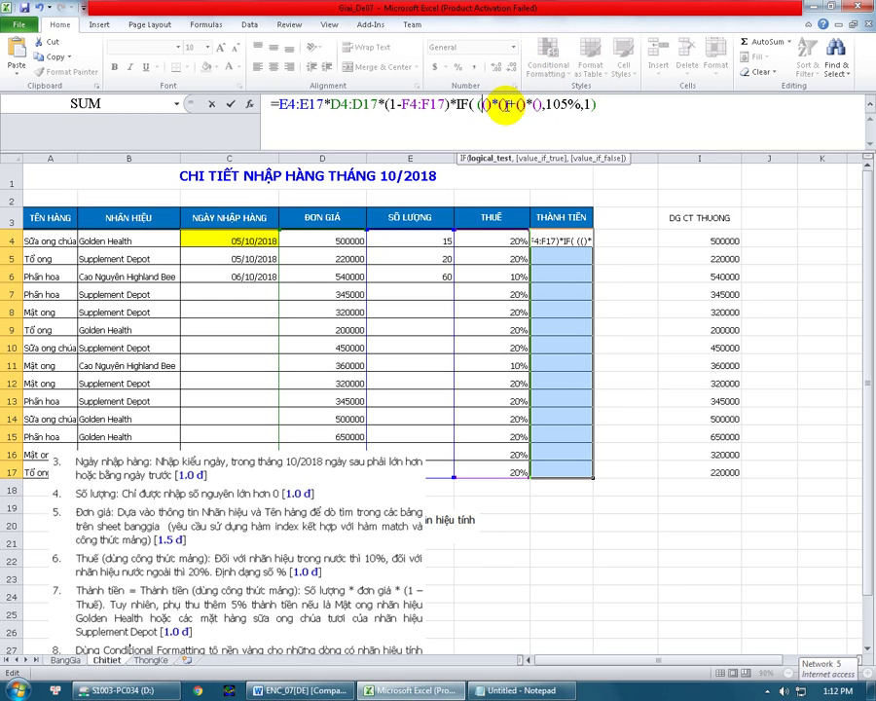
{"action": "type", "text": ")*"}
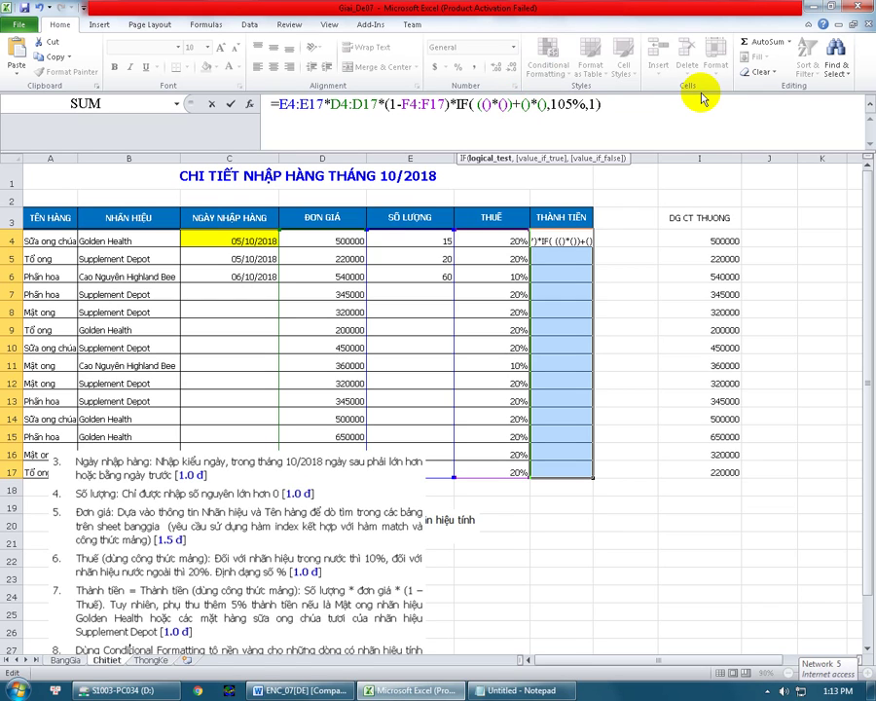
{"action": "type", "text": "("}
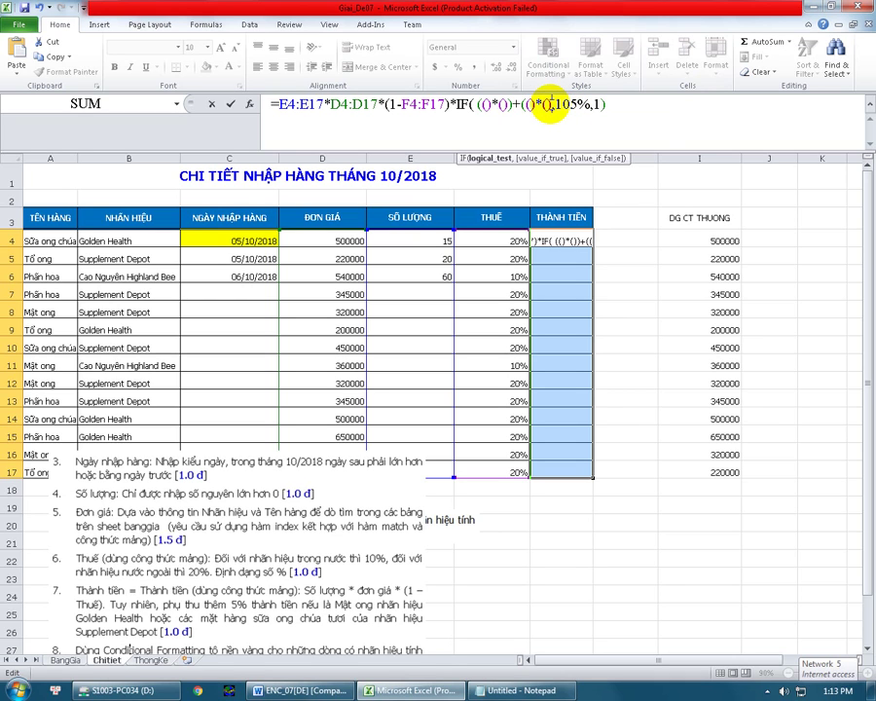
{"action": "type", "text": ")"}
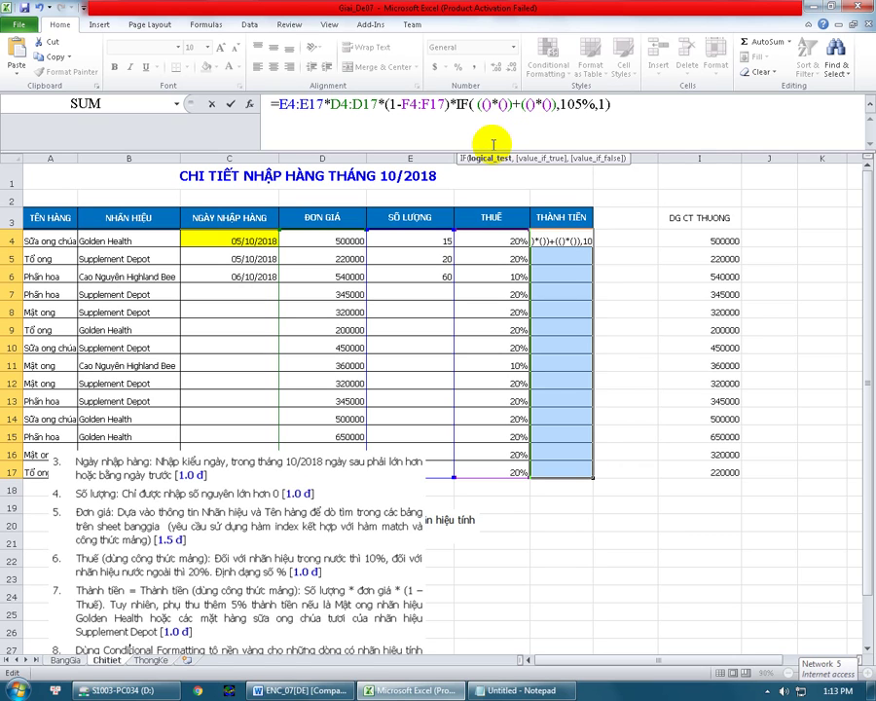
{"action": "left_click", "coordinate": [52, 250]}
{"action": "left_click_drag", "start_coordinate": [53, 250], "coordinate": [60, 467]}
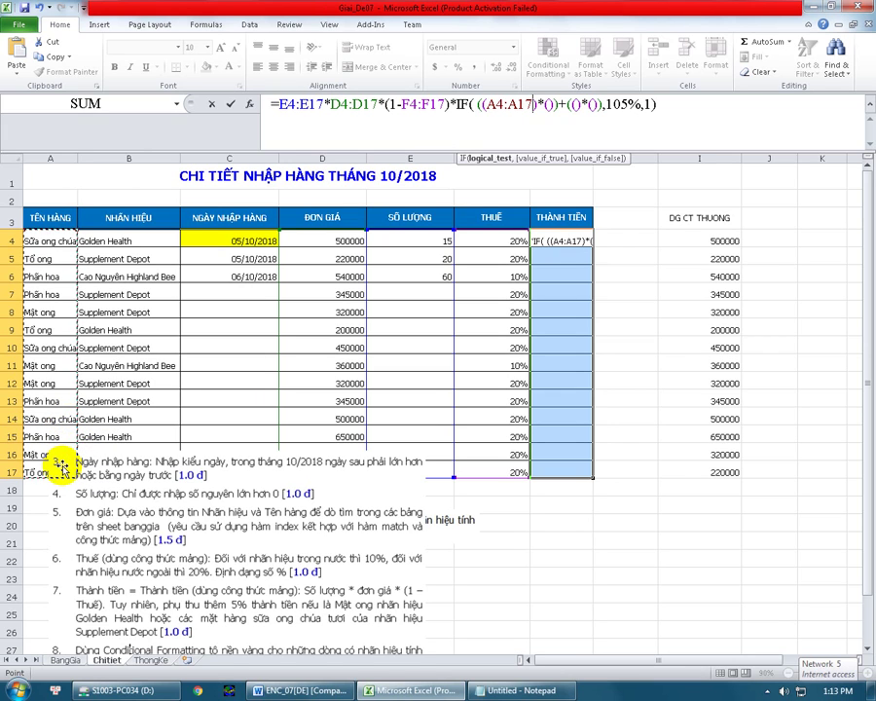
{"action": "type", "text": "="}
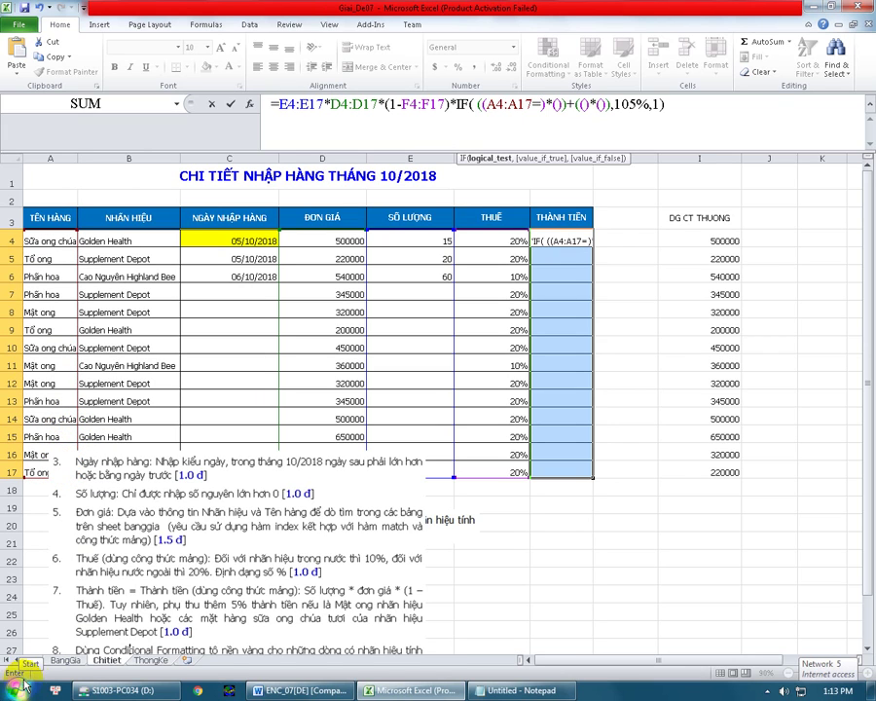
Switch UniKey typing to VNI and complete the condition A4:A17="Mật ong".
{"action": "left_click", "coordinate": [56, 693]}
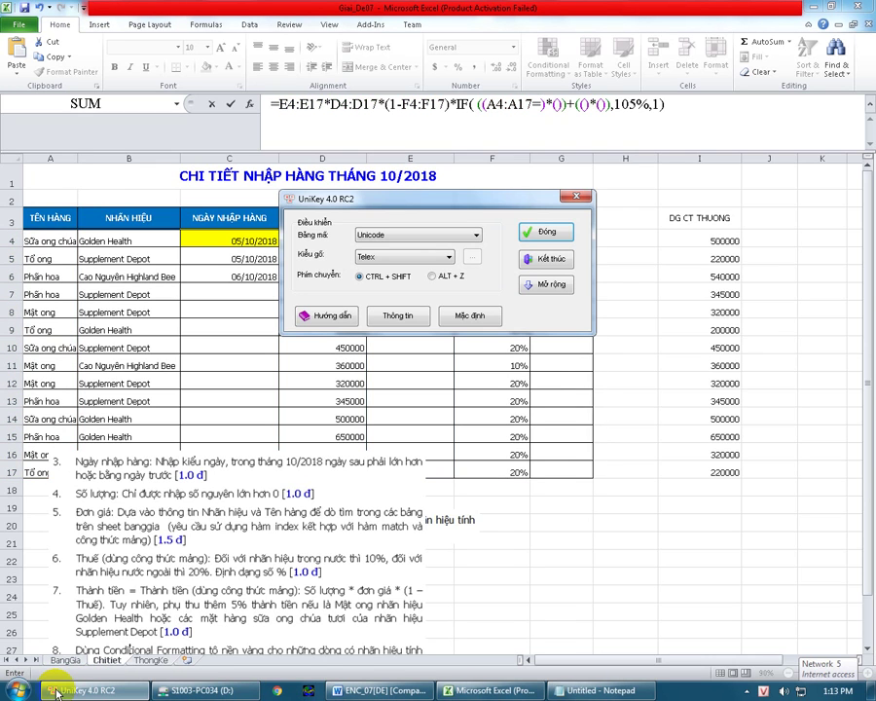
{"action": "left_click", "coordinate": [425, 256]}
{"action": "left_click", "coordinate": [389, 279]}
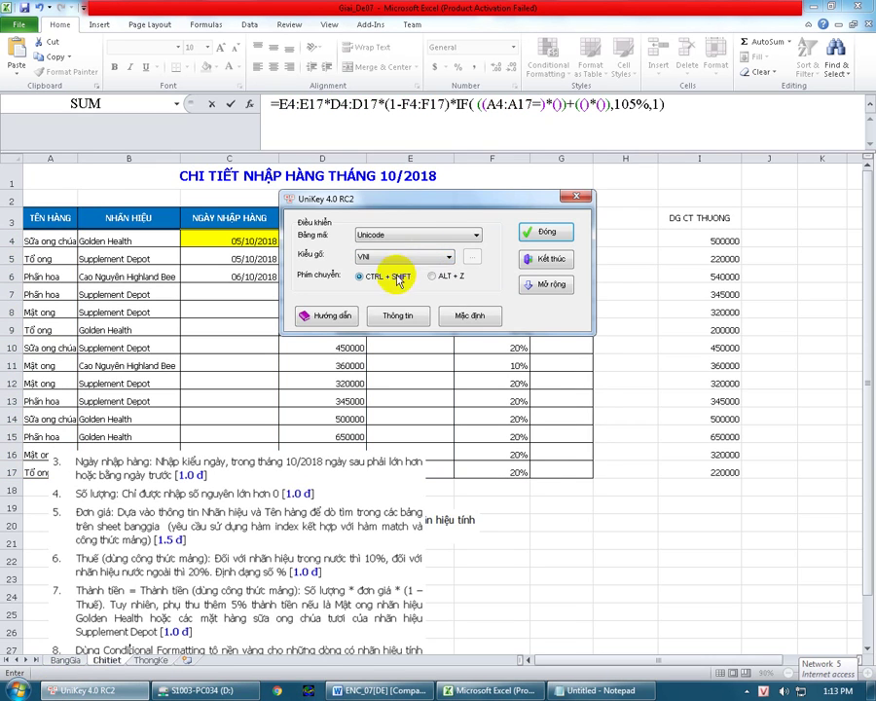
{"action": "left_click", "coordinate": [542, 232]}
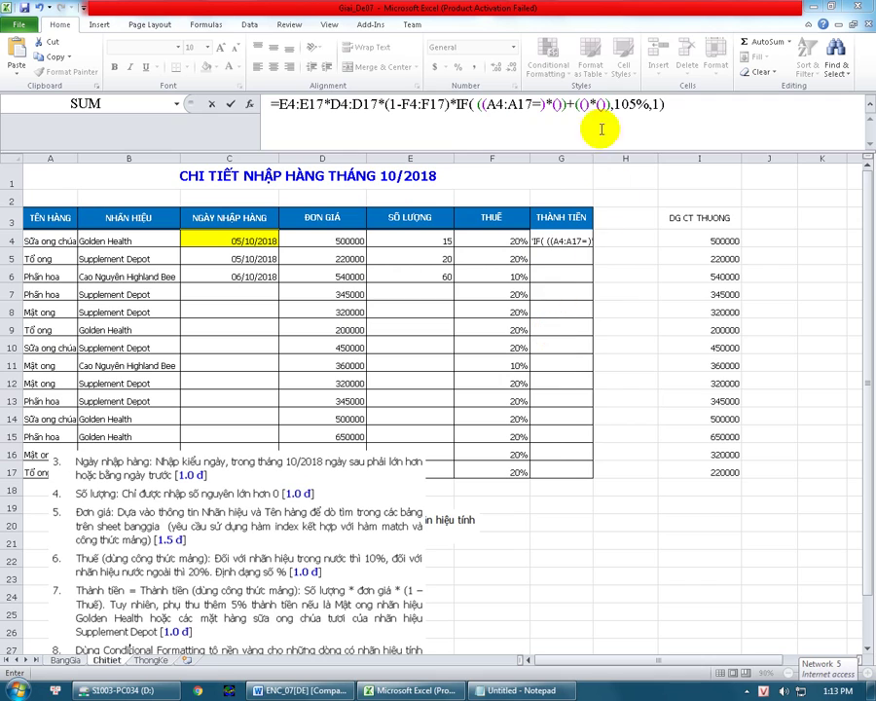
{"action": "left_click", "coordinate": [542, 105]}
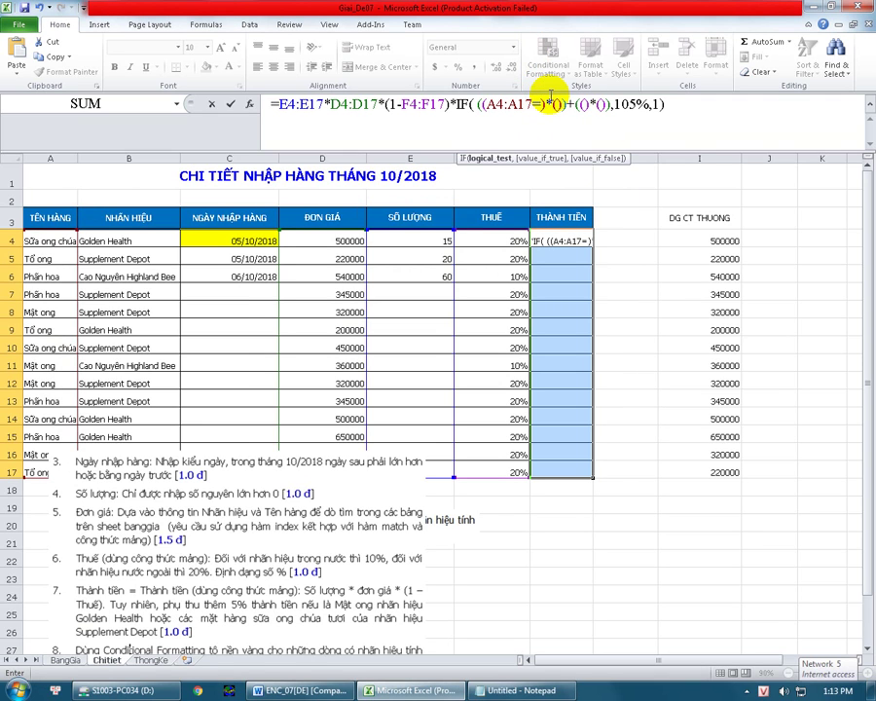
{"action": "type", "text": "\"Mật ong"}
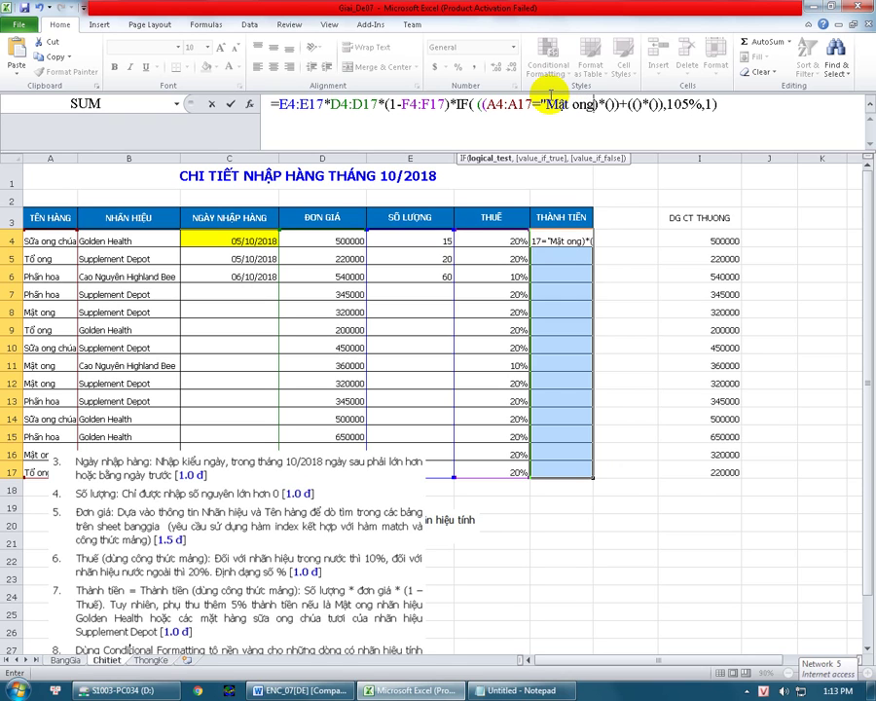
{"action": "type", "text": "\""}
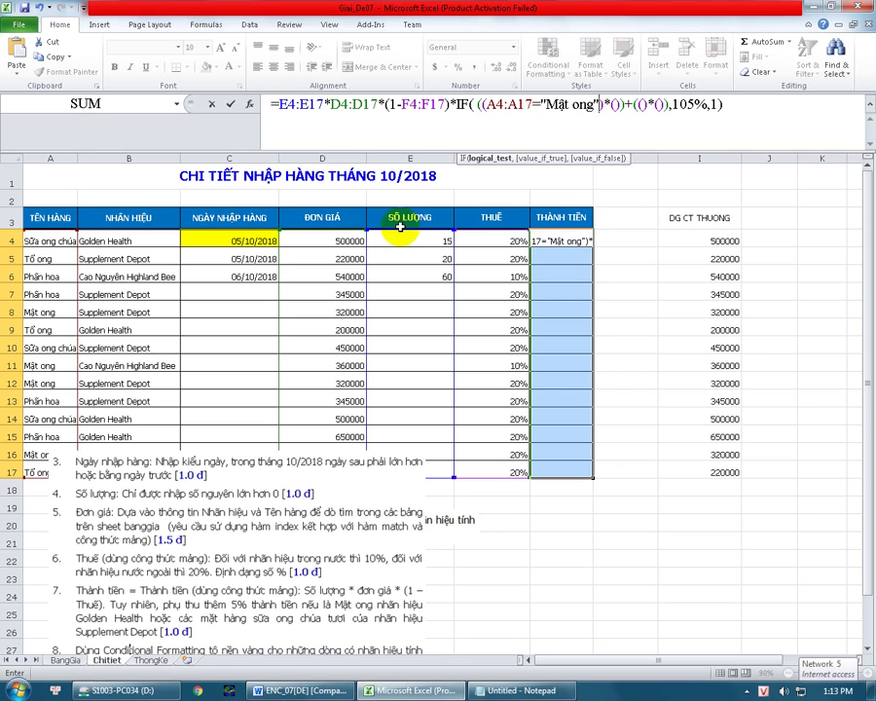
{"action": "left_click", "coordinate": [615, 103]}
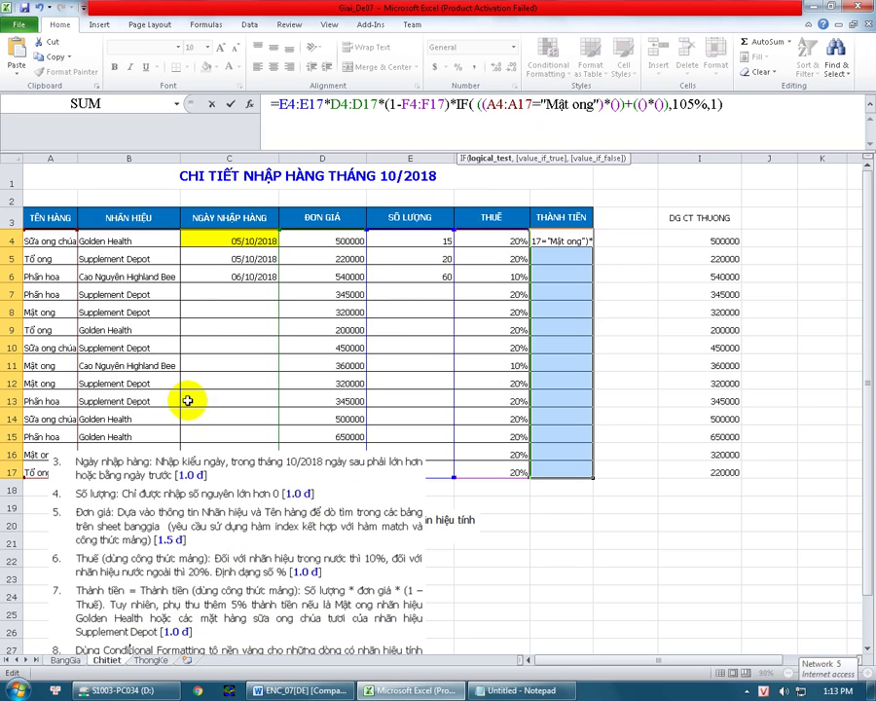
Add the brand test (B4:B17="Golden Health") to the first IF condition, removing the extra bracket.
{"action": "left_click_drag", "start_coordinate": [125, 243], "coordinate": [118, 469]}
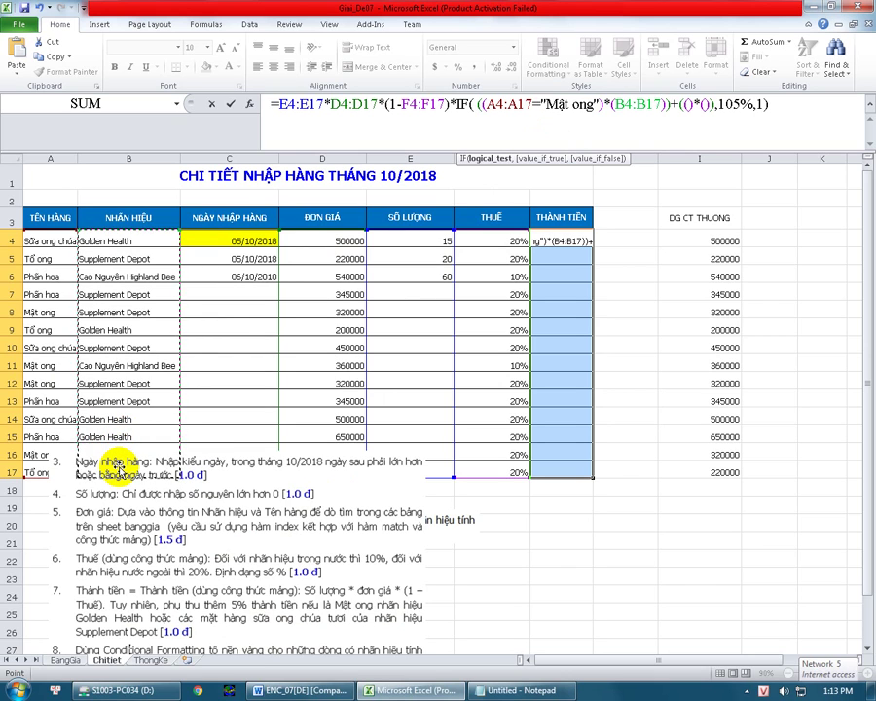
{"action": "type", "text": "="}
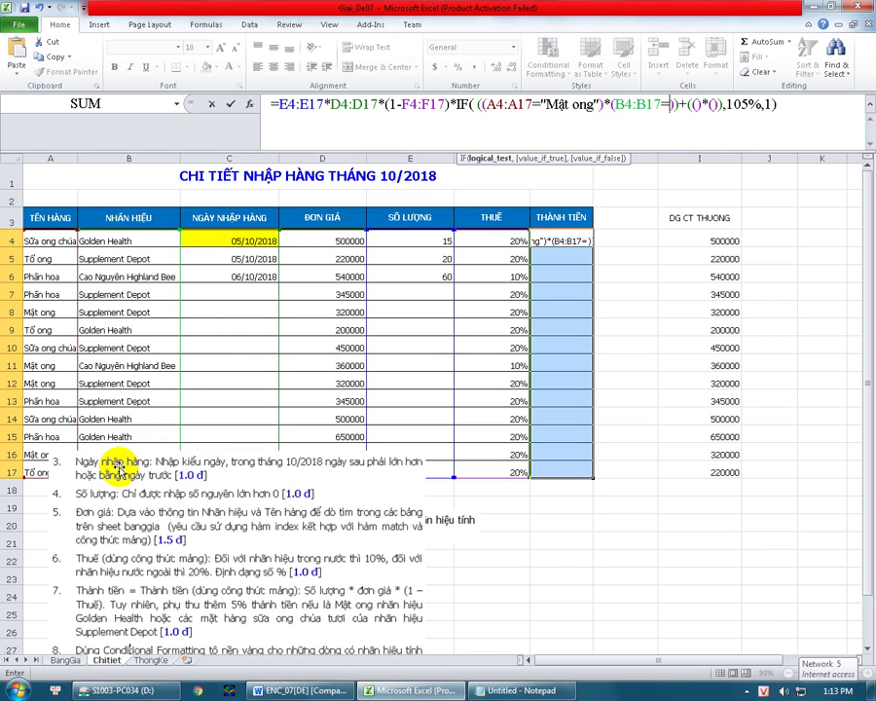
{"action": "type", "text": "\""}
{"action": "type", "text": "Golden\""}
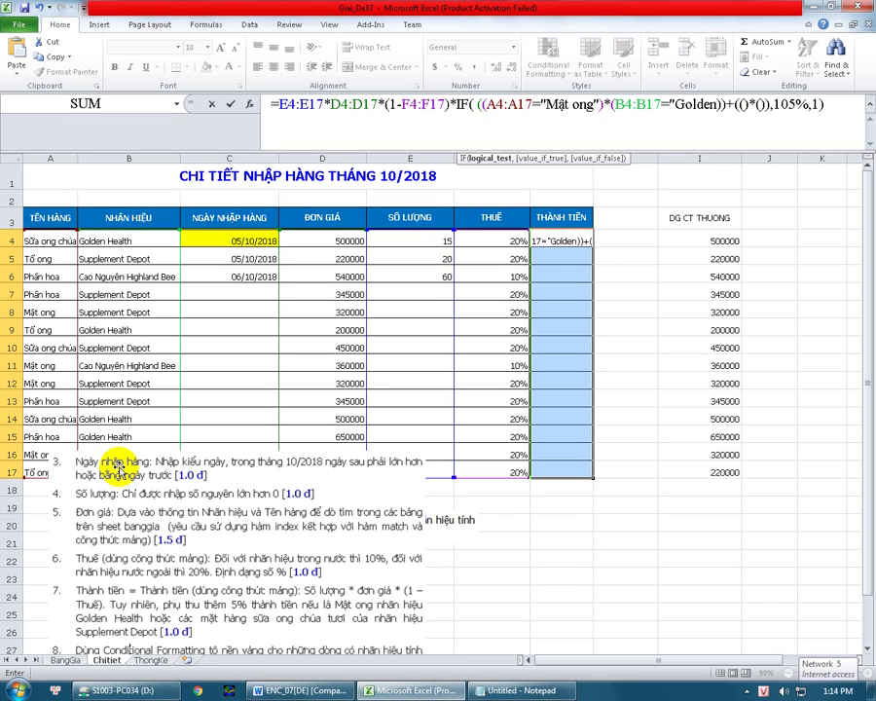
{"action": "type", "text": "Health"}
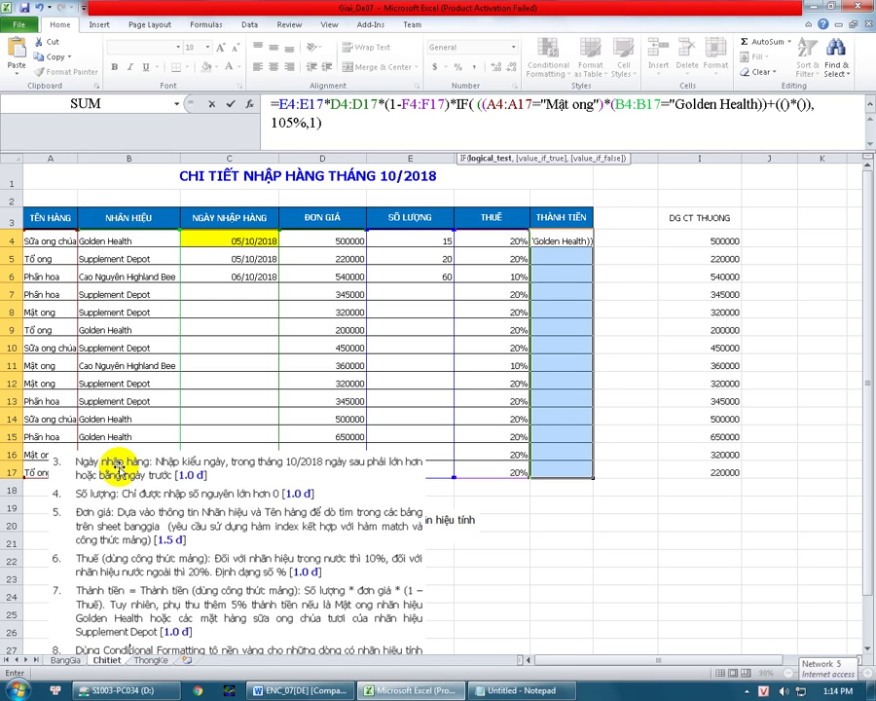
{"action": "type", "text": "\""}
{"action": "key", "text": "BackSpace"}
{"action": "type", "text": "\""}
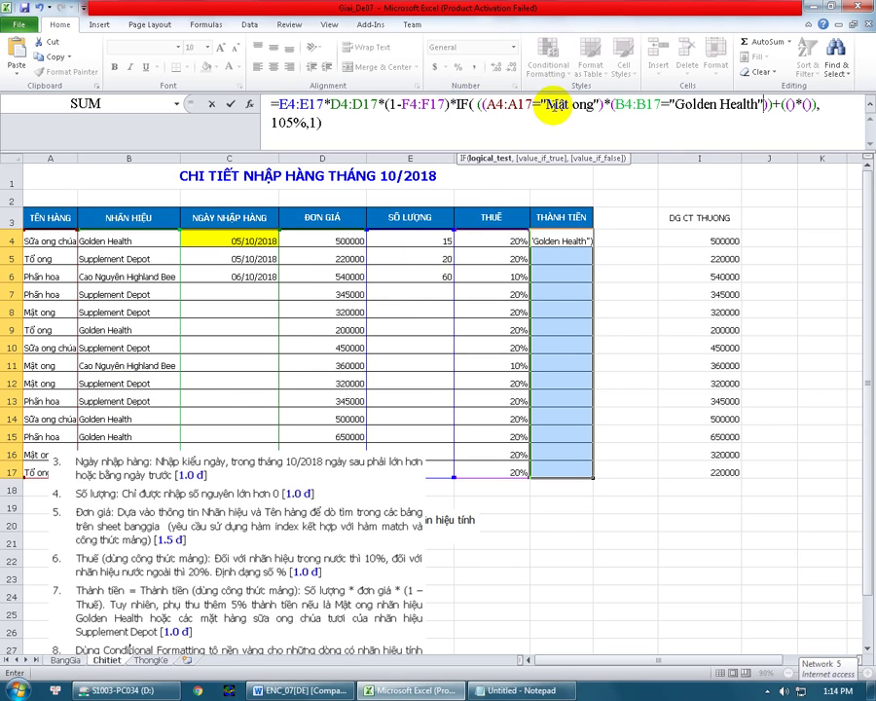
{"action": "left_click", "coordinate": [770, 118]}
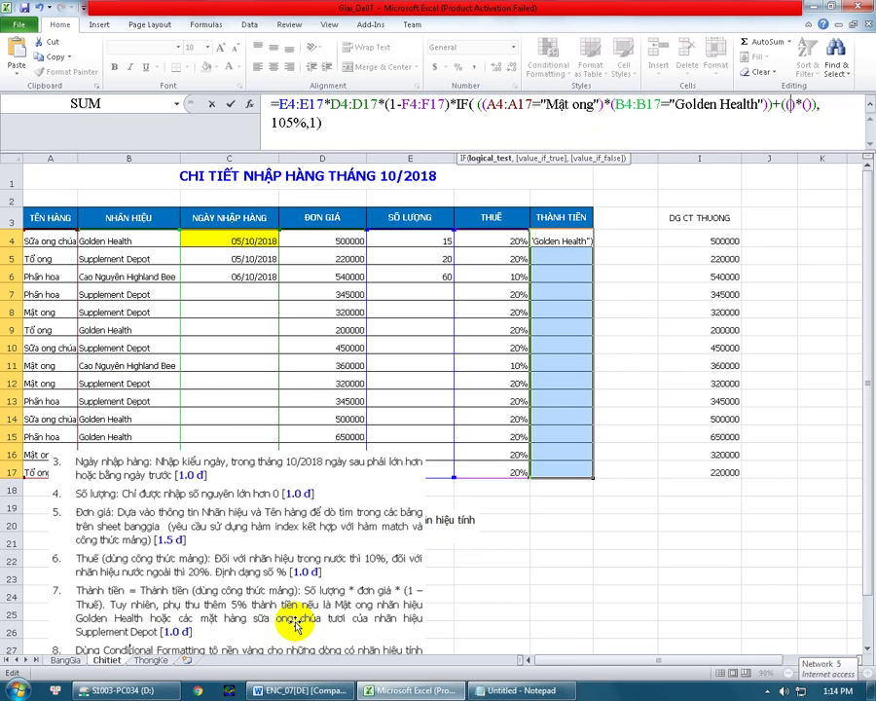
Write the second condition (A4:A17="Sữa ong chúa tươi")*(B4:B17="Supplement Depot") in the formula.
{"action": "left_click", "coordinate": [49, 238]}
{"action": "left_click_drag", "start_coordinate": [49, 237], "coordinate": [41, 464]}
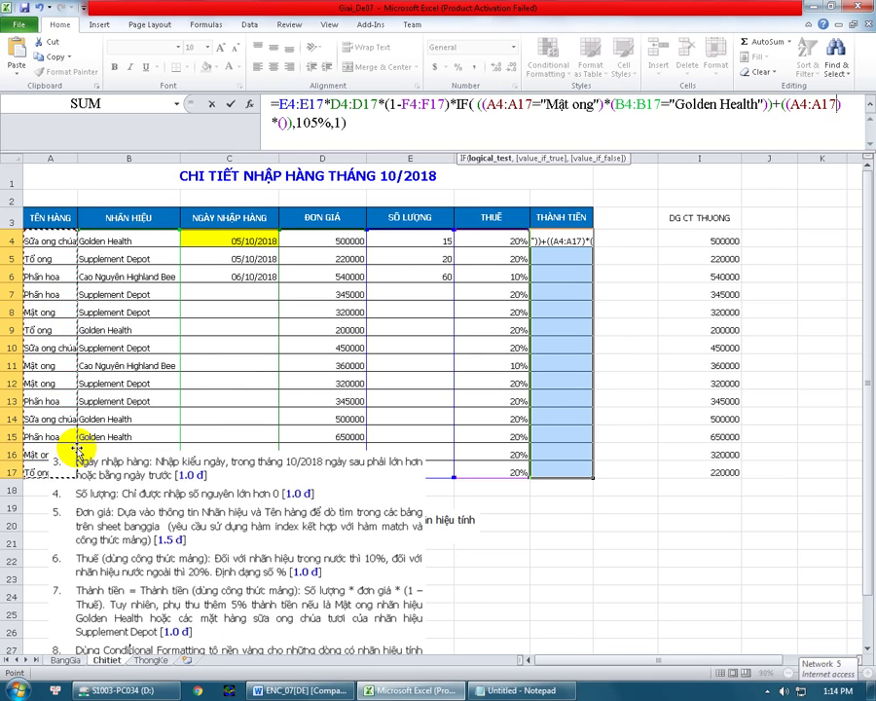
{"action": "type", "text": "=\"Su"}
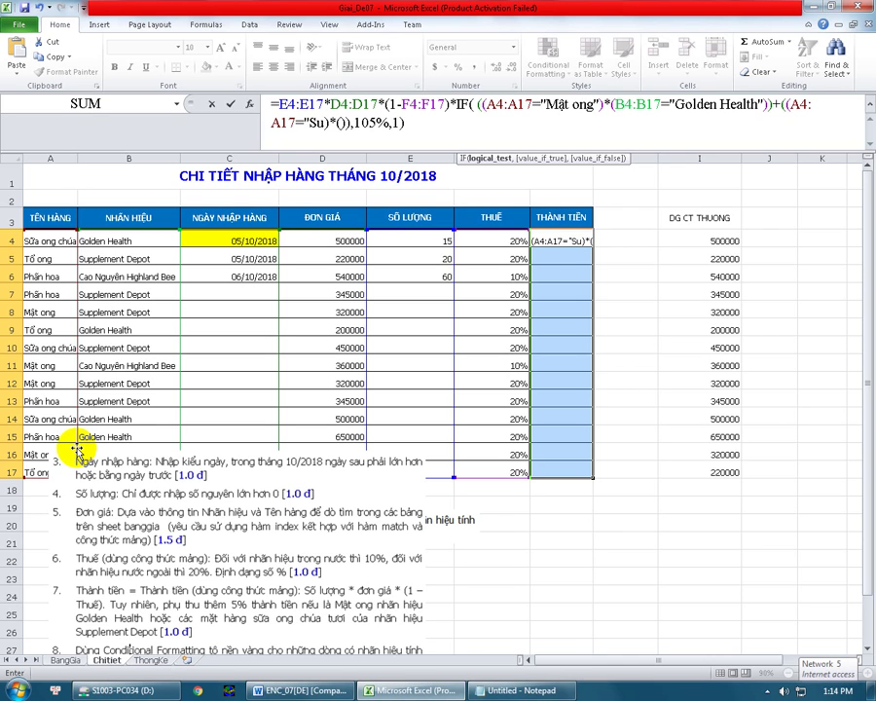
{"action": "type", "text": "wx"}
{"action": "type", "text": "a"}
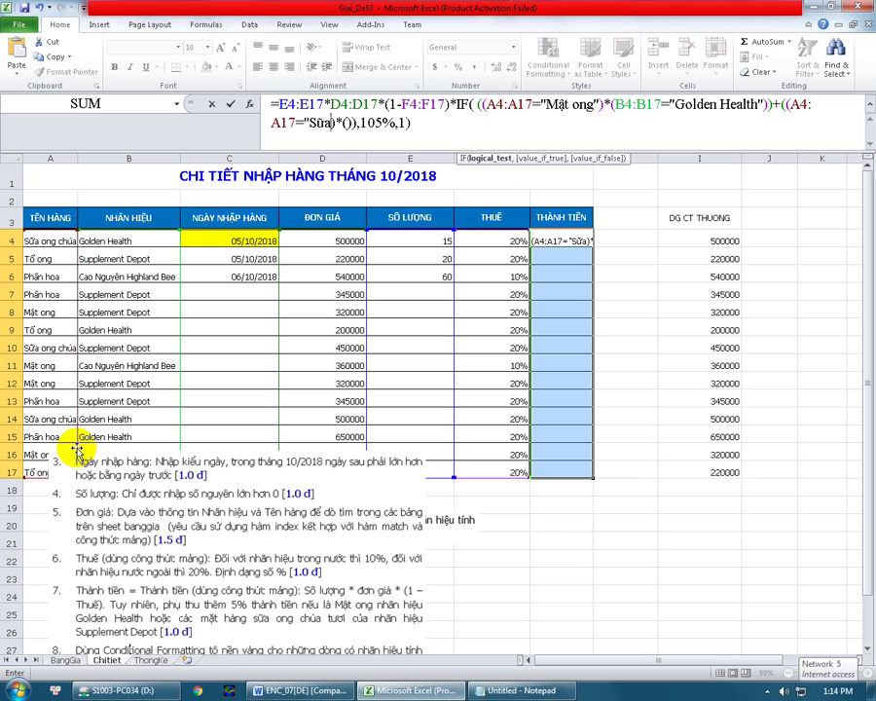
{"action": "type", "text": "b"}
{"action": "key", "text": "BackSpace"}
{"action": "type", "text": "ongchu"}
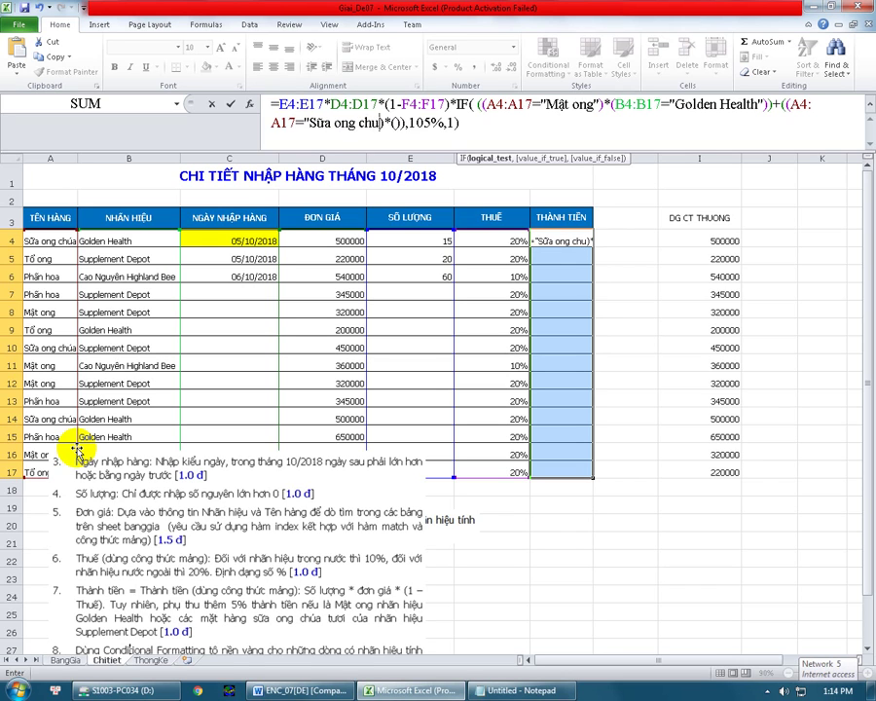
{"action": "type", "text": "a tươi\""}
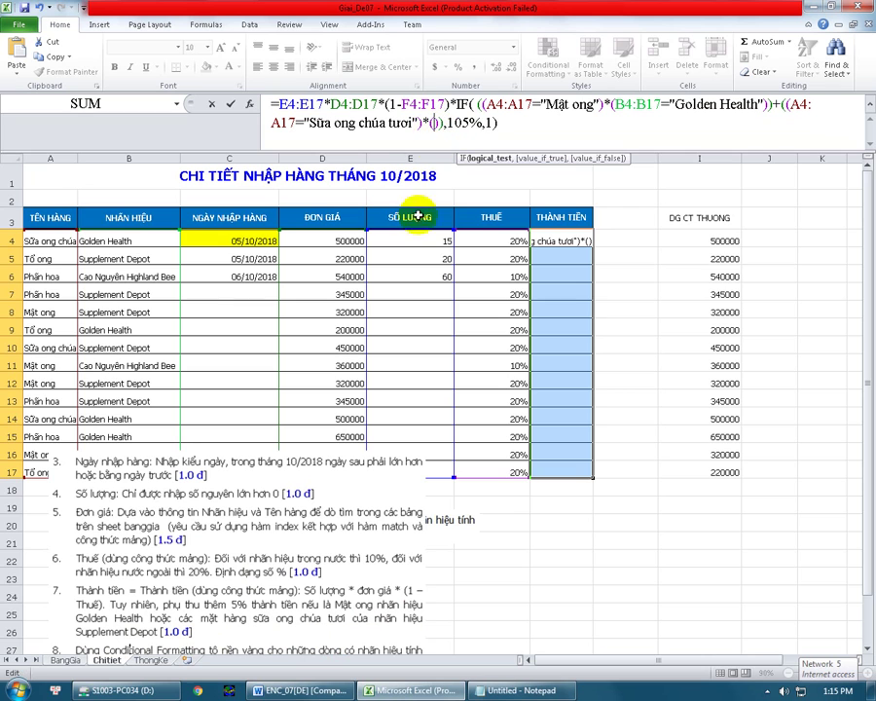
{"action": "left_click_drag", "start_coordinate": [138, 242], "coordinate": [120, 466]}
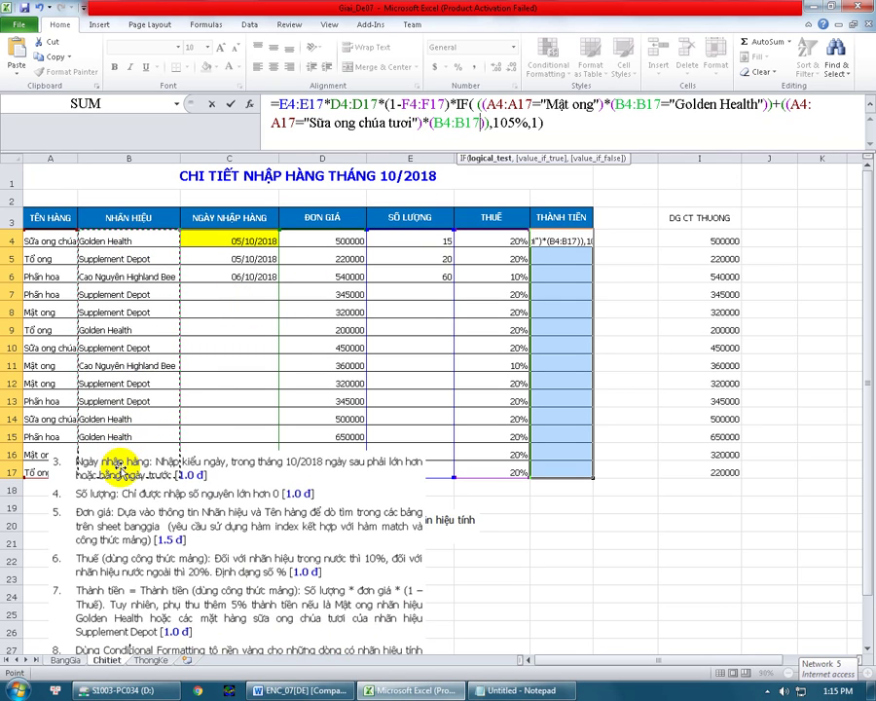
{"action": "type", "text": "=\""}
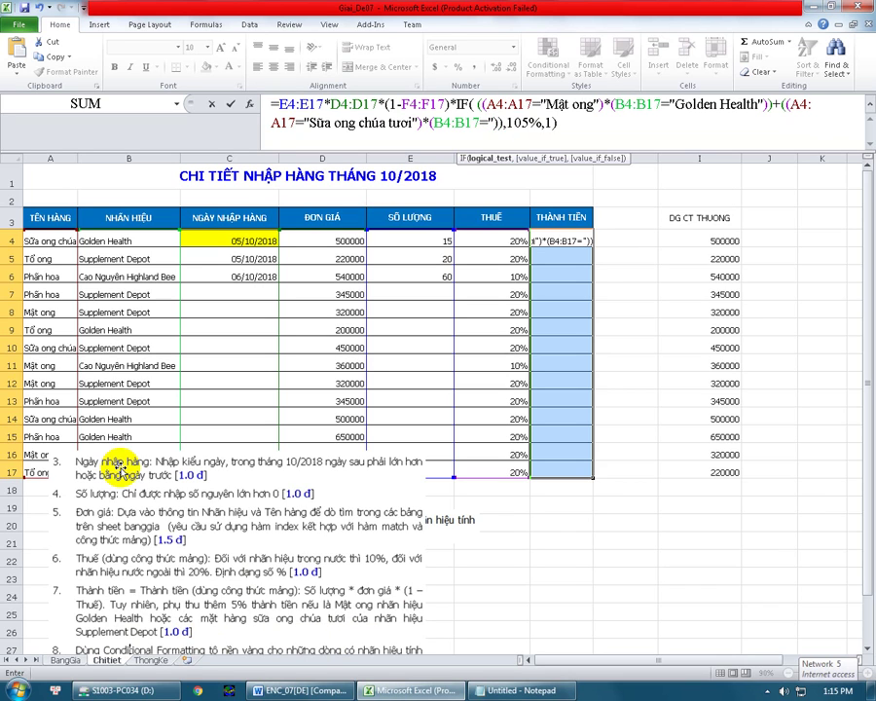
{"action": "type", "text": "Supplem"}
{"action": "type", "text": "ent"}
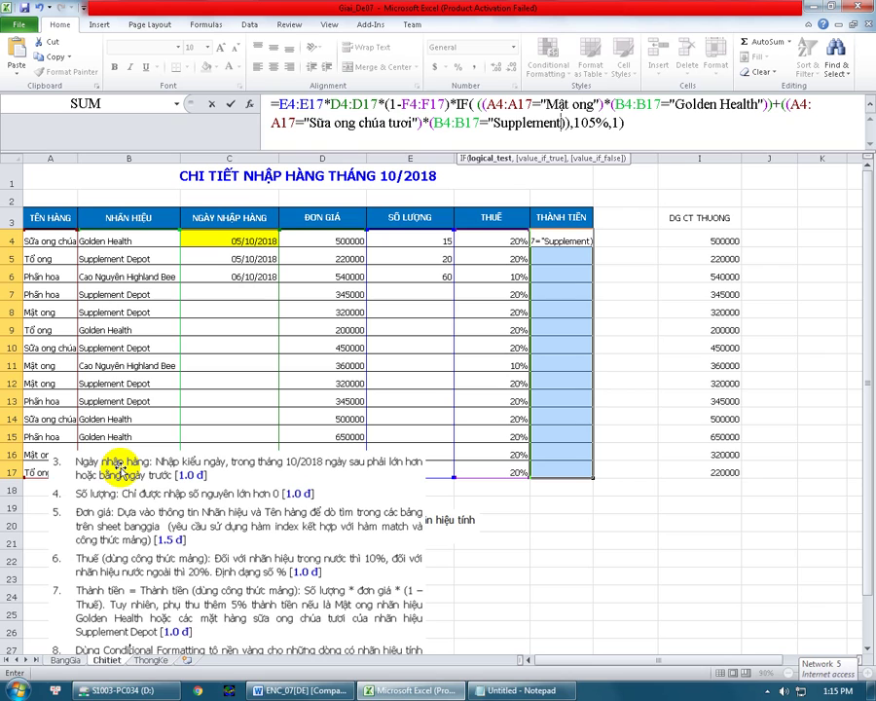
{"action": "type", "text": " Depot"}
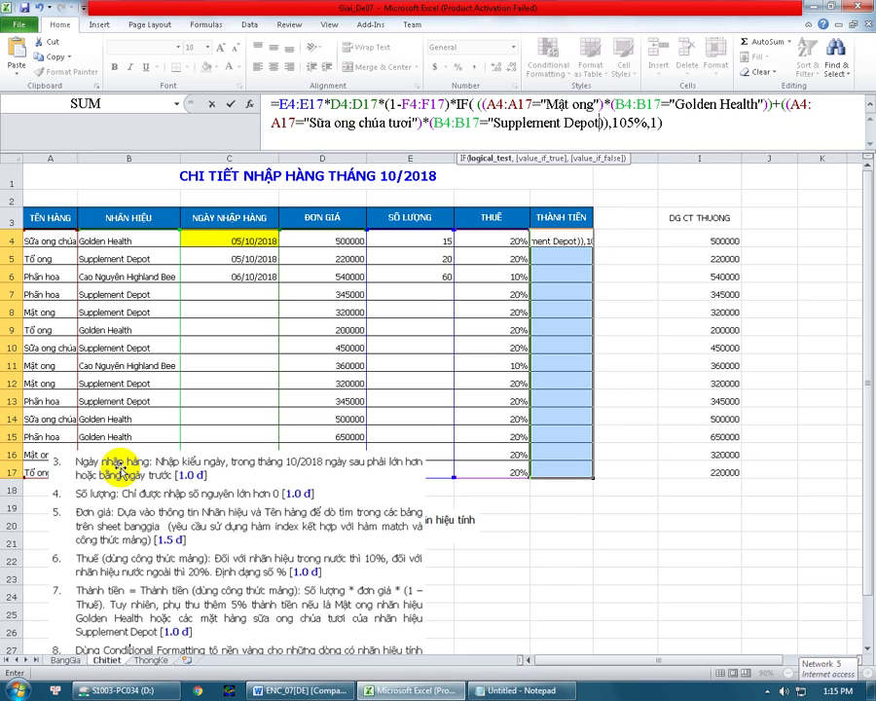
{"action": "type", "text": "\""}
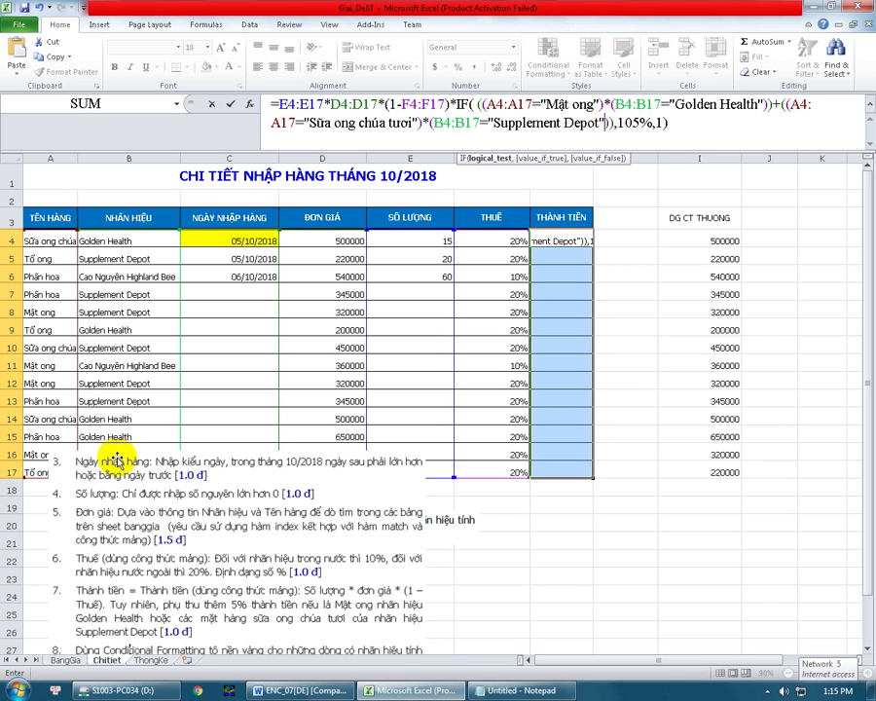
Commit the array formula and enter quantities 50, 50, 60, 54, 25, 30 in E7:E12.
{"action": "key", "text": "ctrl+shift+Return"}
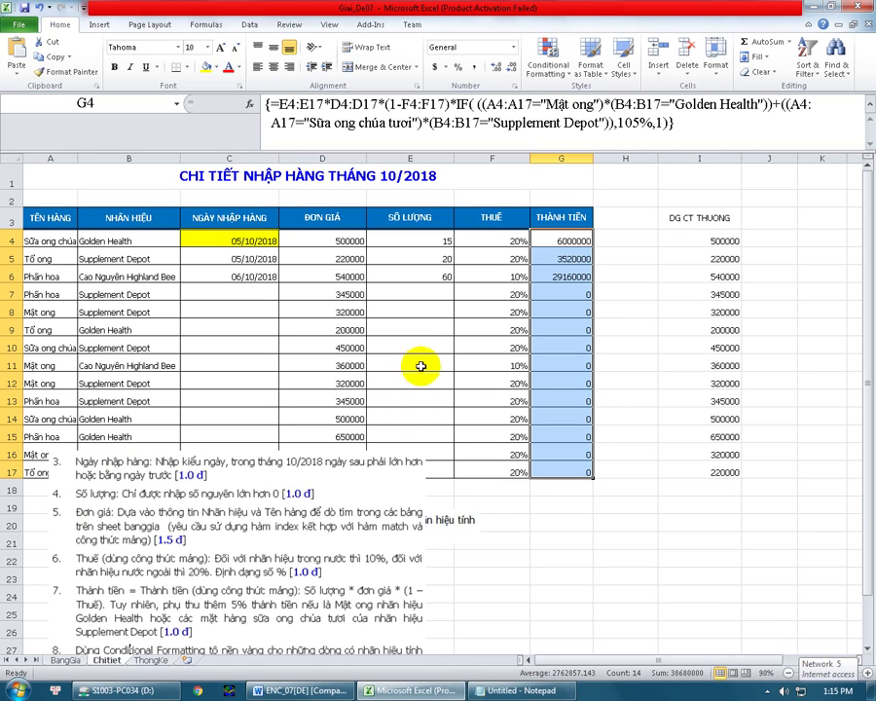
{"action": "left_click", "coordinate": [440, 292]}
{"action": "type", "text": "50"}
{"action": "key", "text": "Return"}
{"action": "type", "text": "50"}
{"action": "key", "text": "Return"}
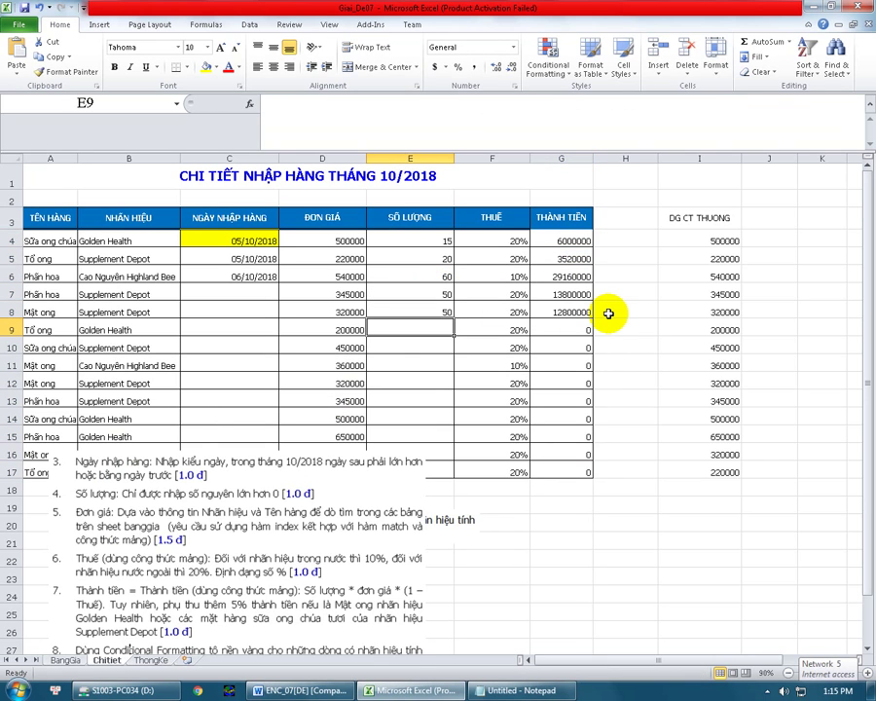
{"action": "type", "text": "60"}
{"action": "key", "text": "Return"}
{"action": "type", "text": "54"}
{"action": "key", "text": "Return"}
{"action": "type", "text": "25"}
{"action": "key", "text": "Return"}
{"action": "type", "text": "30"}
{"action": "key", "text": "Return"}
{"action": "type", "text": "501"}
Enter quantities 50, 45, 20, 61, 30 in E13:E17.
{"action": "key", "text": "Return"}
{"action": "key", "text": "Up"}
{"action": "type", "text": "50"}
{"action": "key", "text": "Return"}
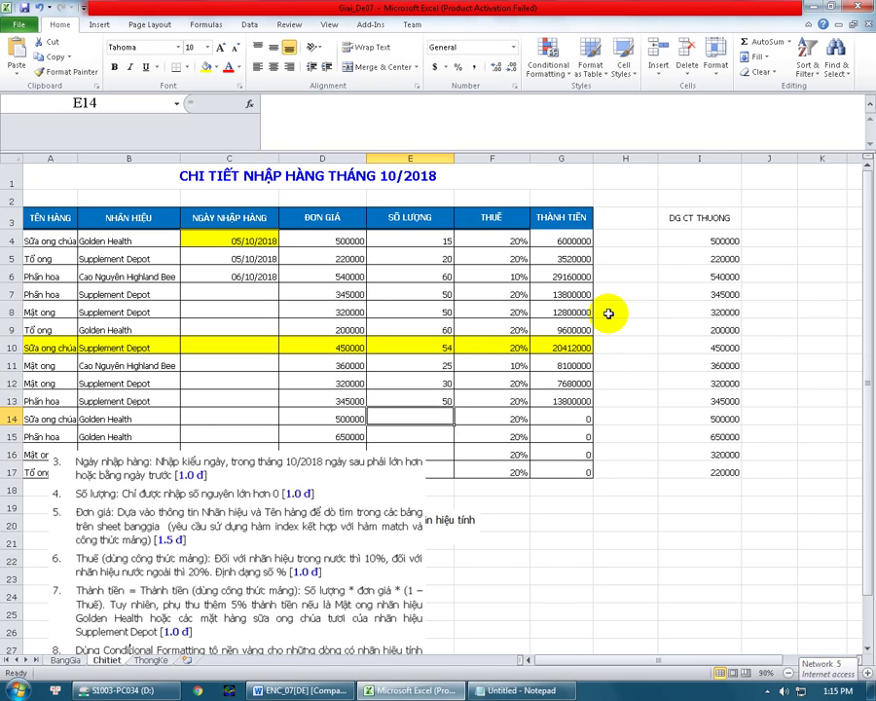
{"action": "type", "text": "45"}
{"action": "key", "text": "Return"}
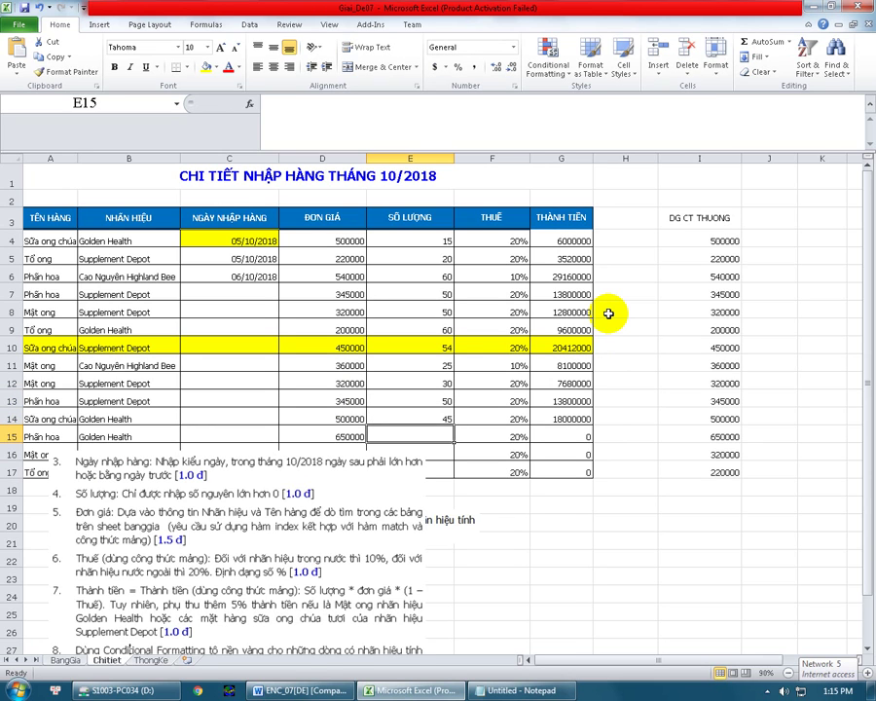
{"action": "type", "text": "20"}
{"action": "key", "text": "Return"}
{"action": "type", "text": "61"}
{"action": "key", "text": "Return"}
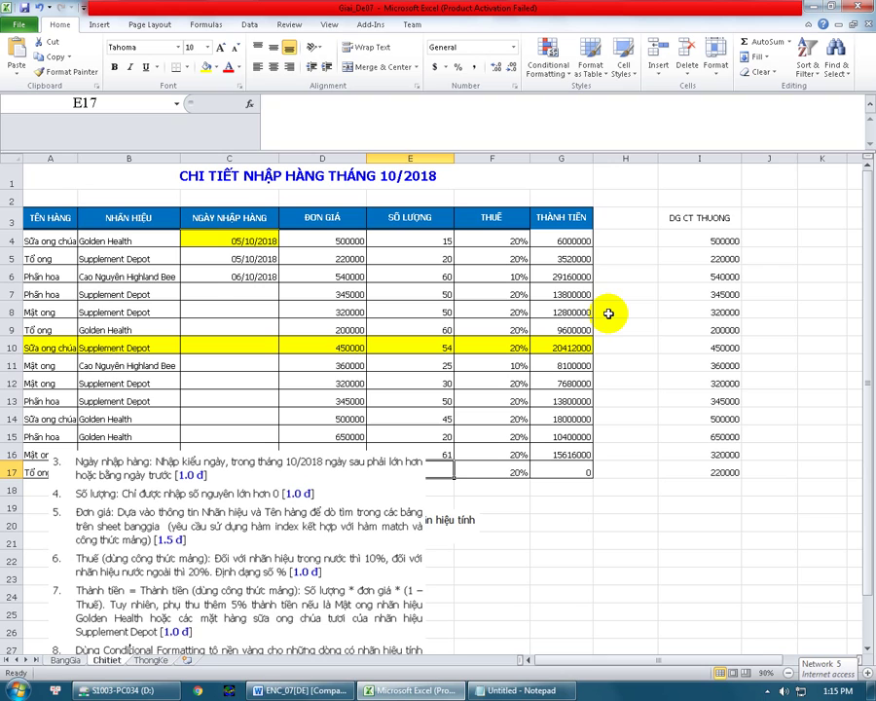
{"action": "type", "text": "30"}
{"action": "key", "text": "Return"}
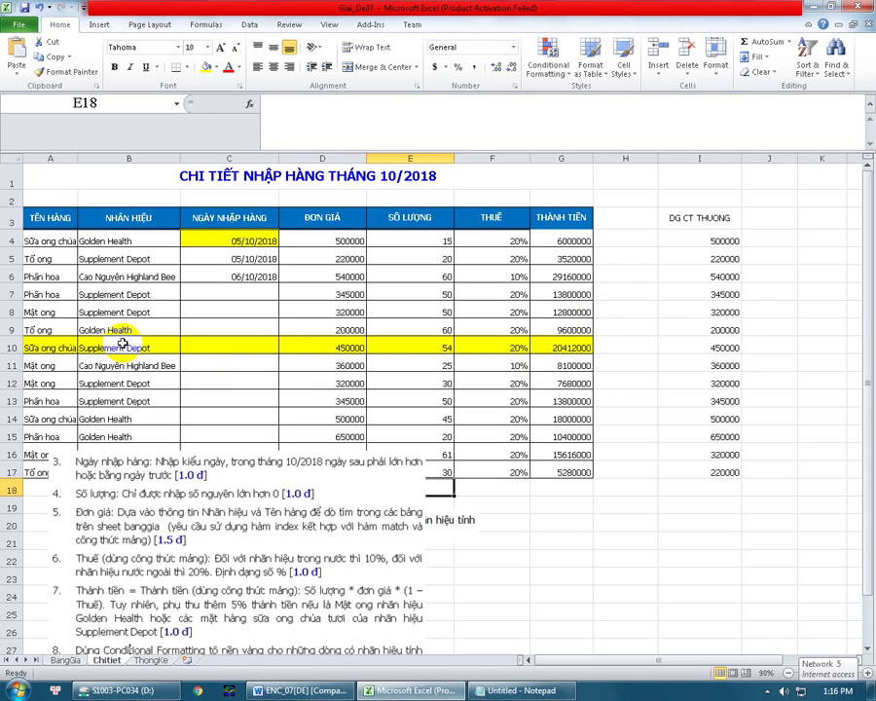
Delete the existing conditional formatting rule on the table's data rows.
{"action": "mouse_move", "coordinate": [51, 241]}
{"action": "left_mouse_down"}
{"action": "mouse_move", "coordinate": [453, 375]}
{"action": "mouse_move", "coordinate": [540, 465]}
{"action": "left_mouse_up"}
{"action": "left_click", "coordinate": [558, 78]}
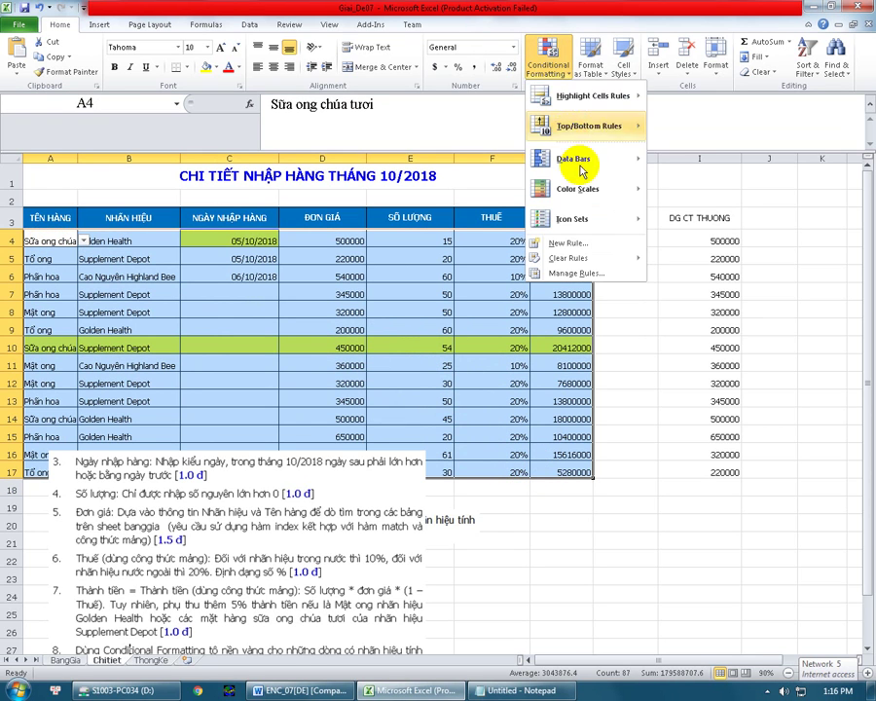
{"action": "left_click", "coordinate": [578, 274]}
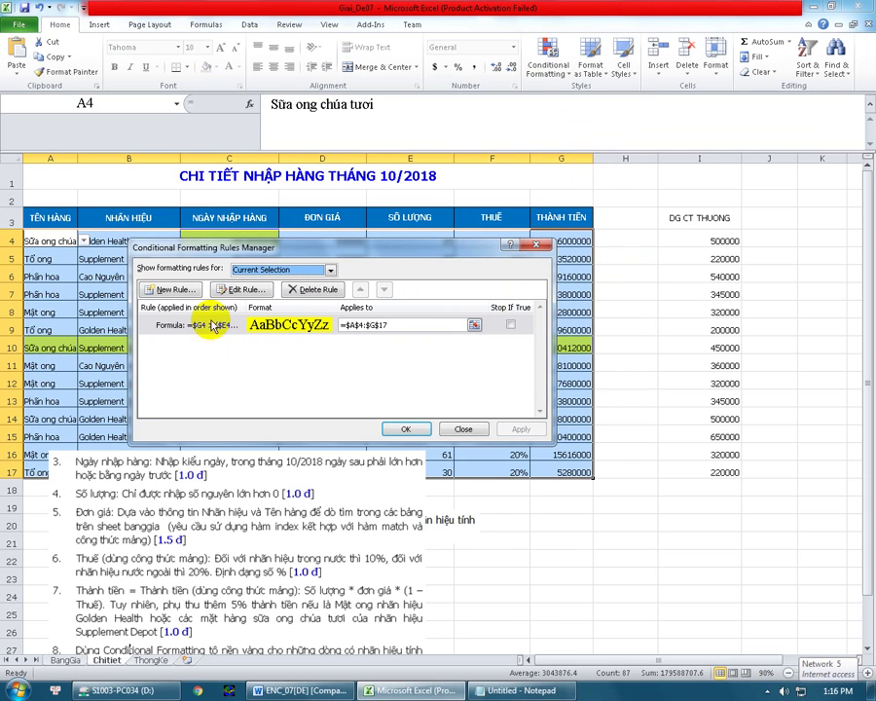
{"action": "left_click", "coordinate": [313, 289]}
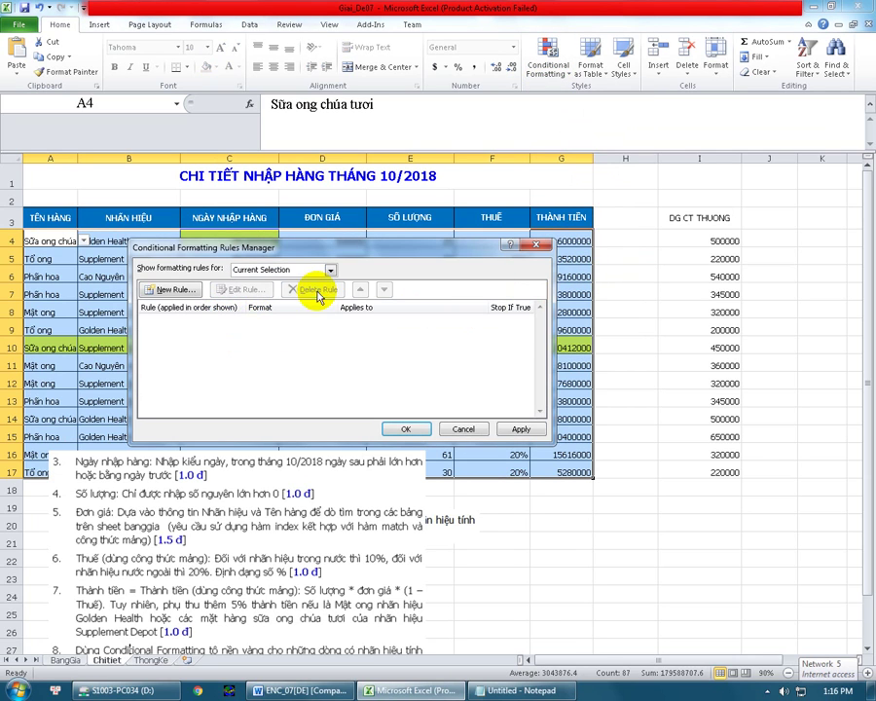
{"action": "left_click", "coordinate": [521, 429]}
{"action": "left_click", "coordinate": [406, 429]}
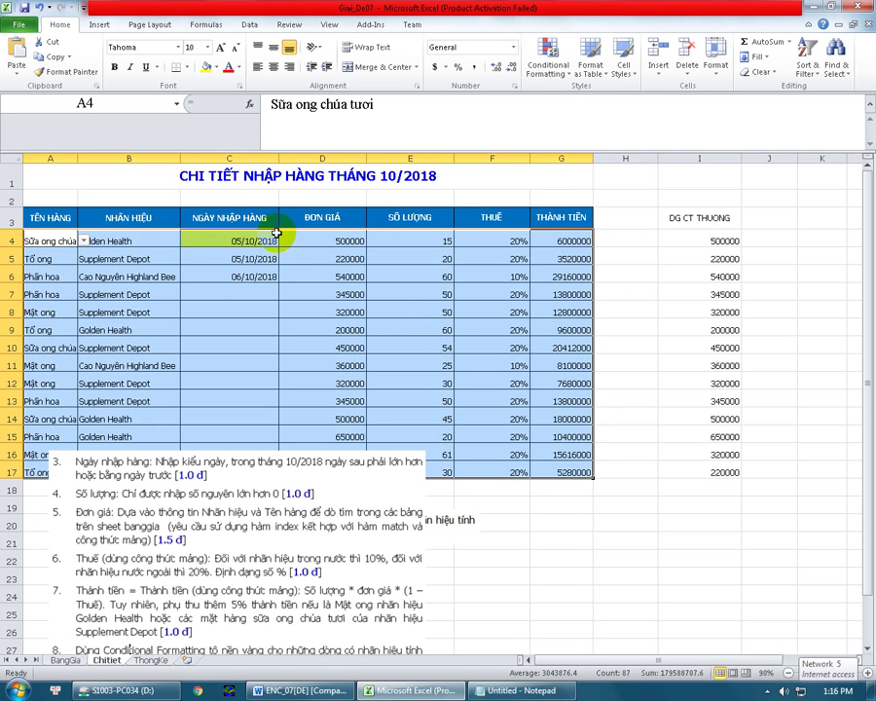
Set C4 to No Fill, delete the instructions picture, and select A4:G17.
{"action": "left_click", "coordinate": [215, 67]}
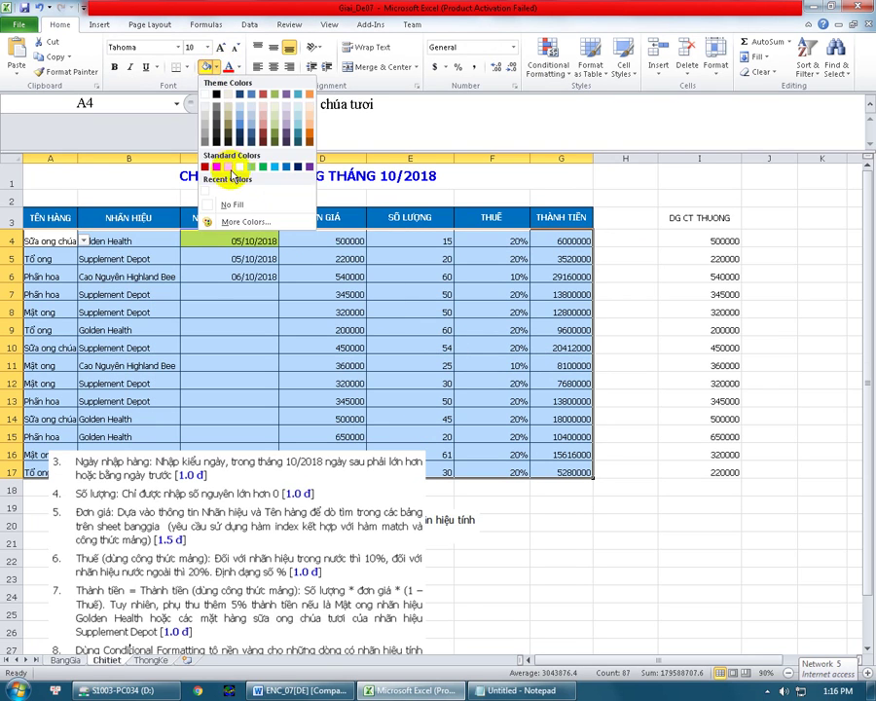
{"action": "left_click", "coordinate": [230, 204]}
{"action": "left_click", "coordinate": [237, 541]}
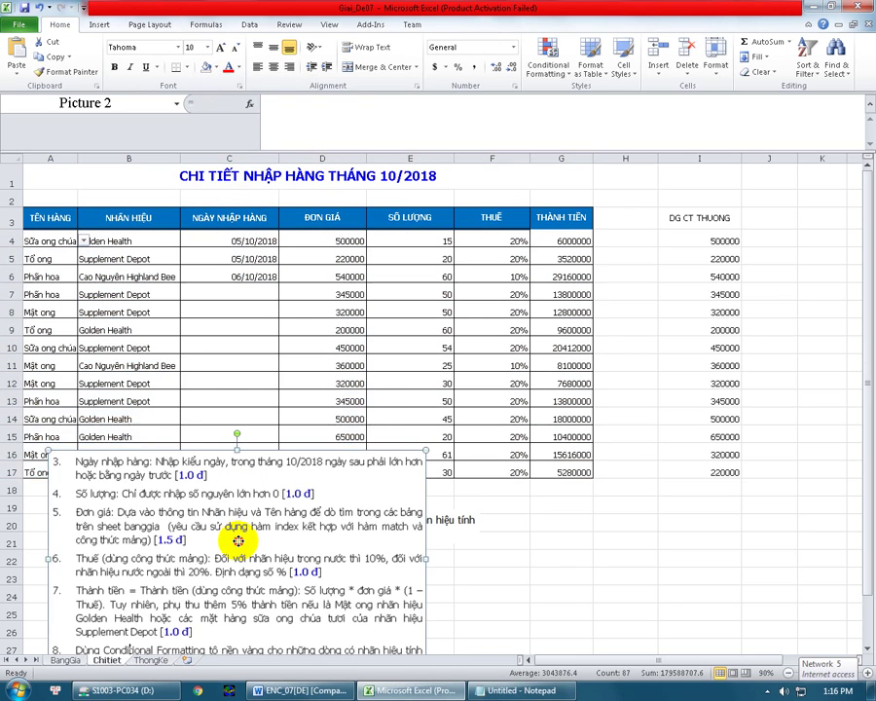
{"action": "mouse_move", "coordinate": [237, 541]}
{"action": "left_mouse_down"}
{"action": "mouse_move", "coordinate": [211, 464]}
{"action": "mouse_move", "coordinate": [430, 569]}
{"action": "left_mouse_up"}
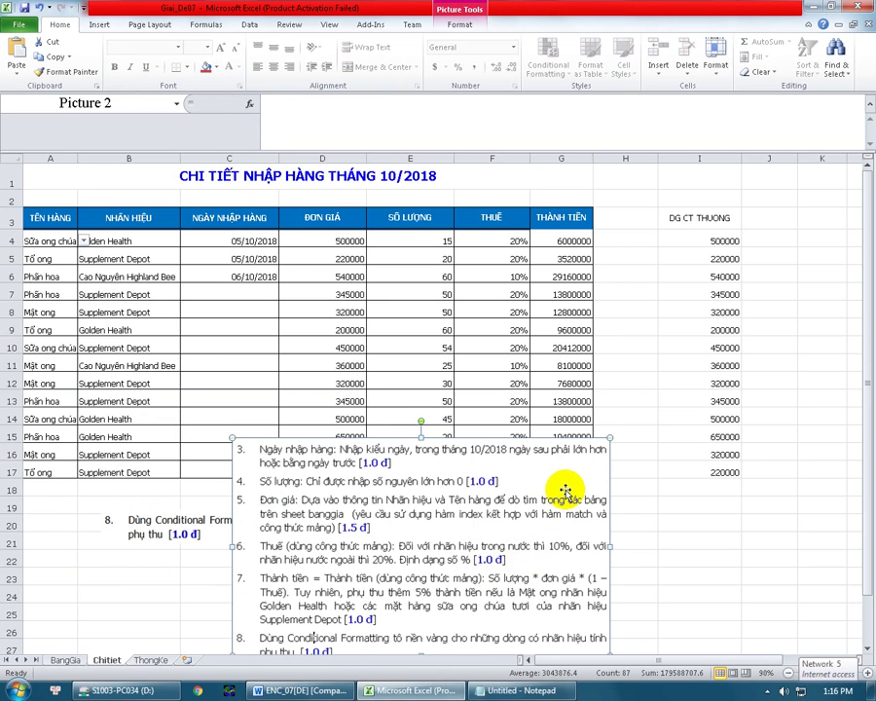
{"action": "key", "text": "Delete"}
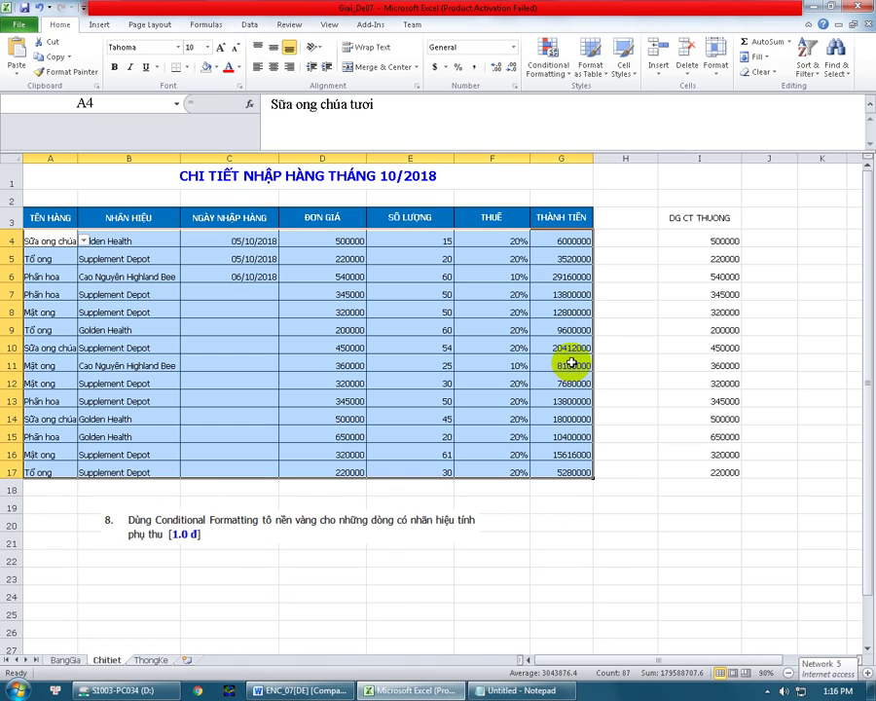
{"action": "left_click", "coordinate": [68, 241]}
{"action": "mouse_move", "coordinate": [84, 241]}
{"action": "left_mouse_down"}
{"action": "mouse_move", "coordinate": [405, 280]}
{"action": "mouse_move", "coordinate": [506, 368]}
{"action": "mouse_move", "coordinate": [555, 453]}
{"action": "mouse_move", "coordinate": [554, 476]}
{"action": "left_mouse_up"}
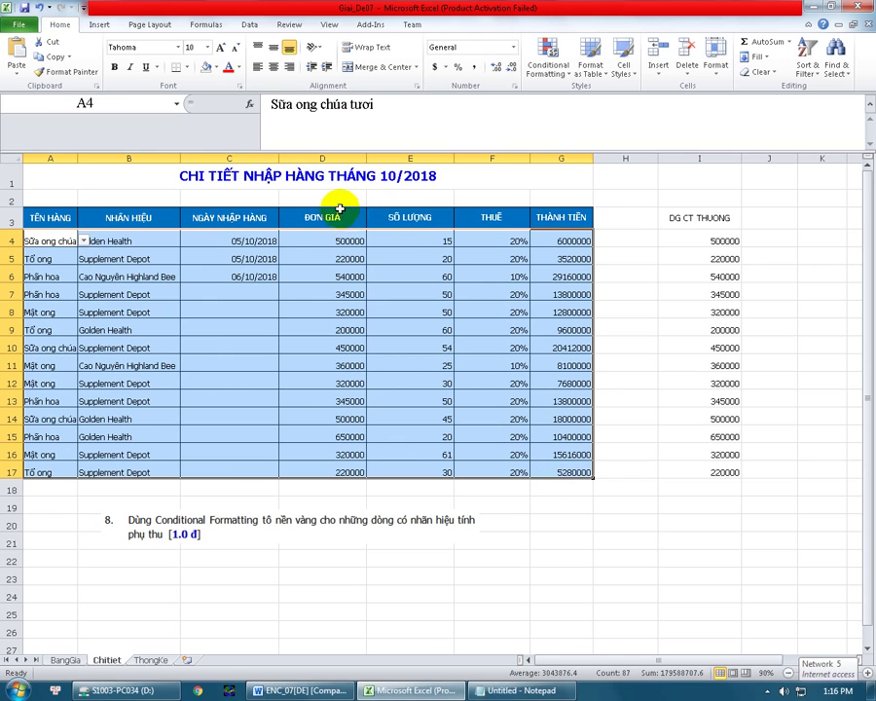
Start a new formula-based conditional formatting rule.
{"action": "left_click", "coordinate": [548, 59]}
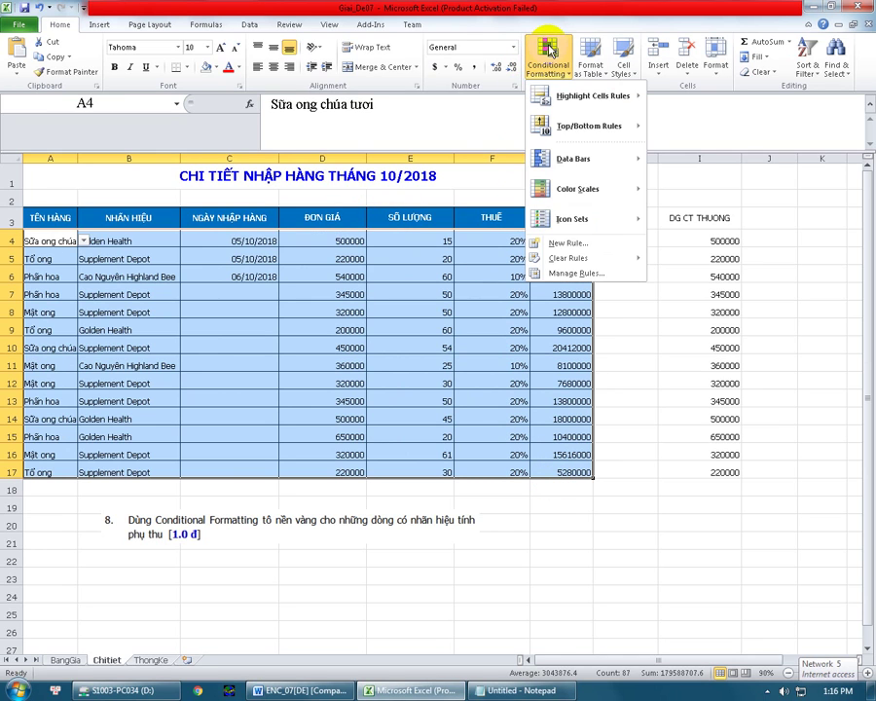
{"action": "left_click", "coordinate": [577, 273]}
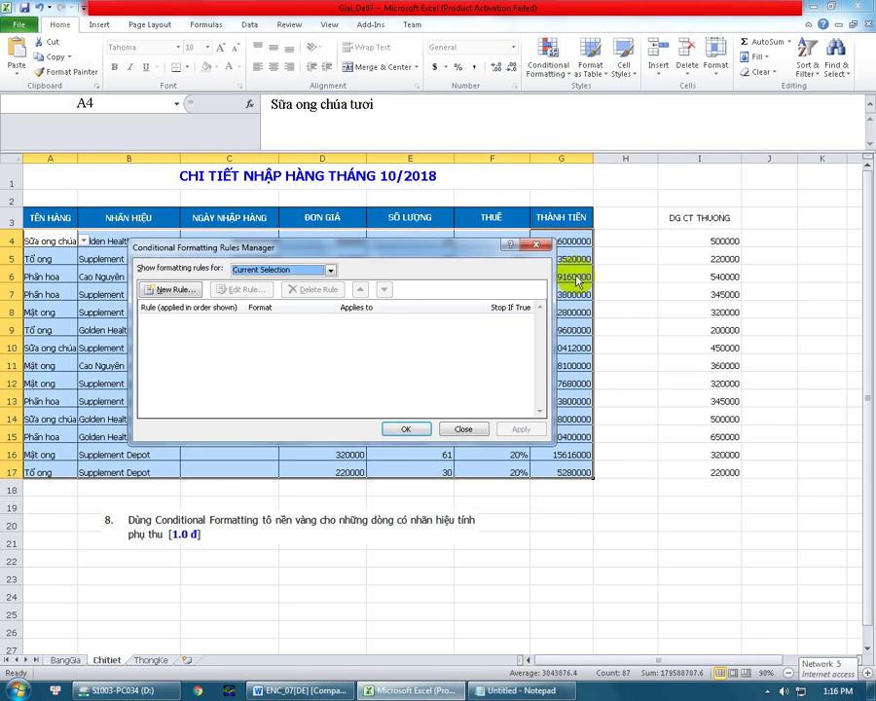
{"action": "left_click", "coordinate": [188, 291]}
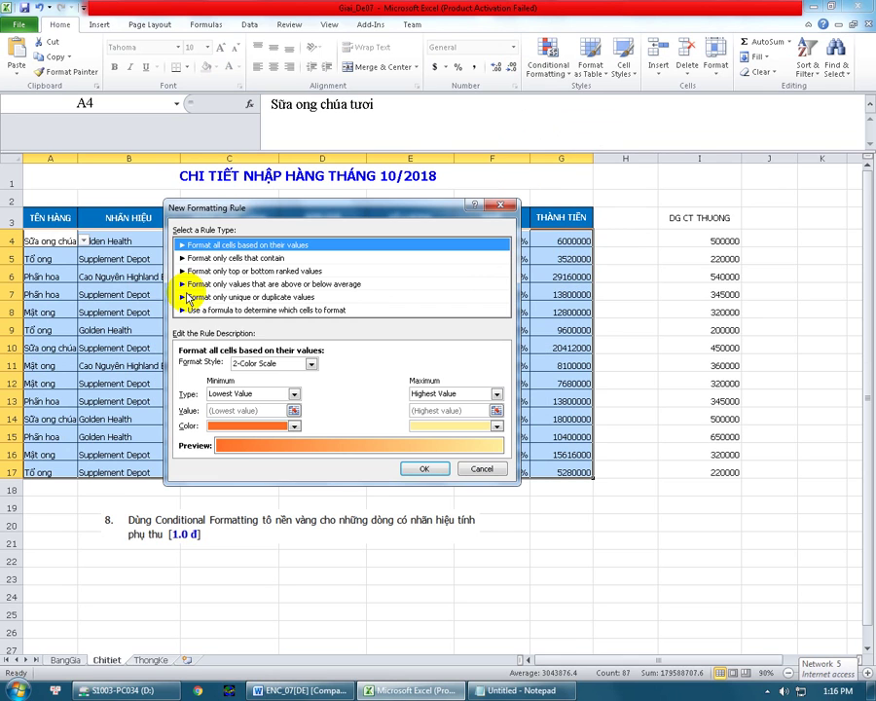
{"action": "left_click", "coordinate": [236, 311]}
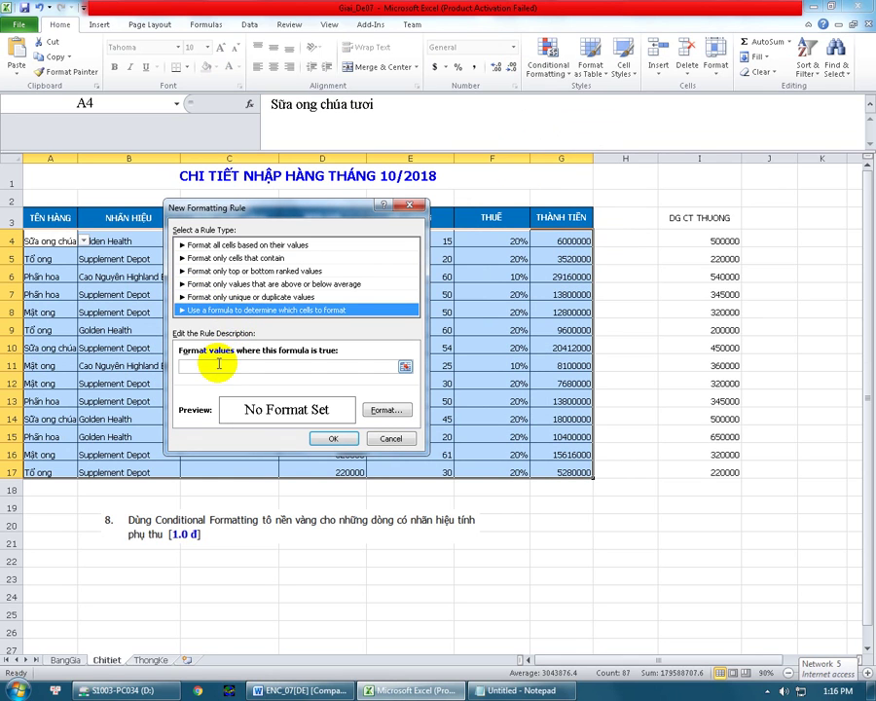
{"action": "left_click", "coordinate": [216, 366]}
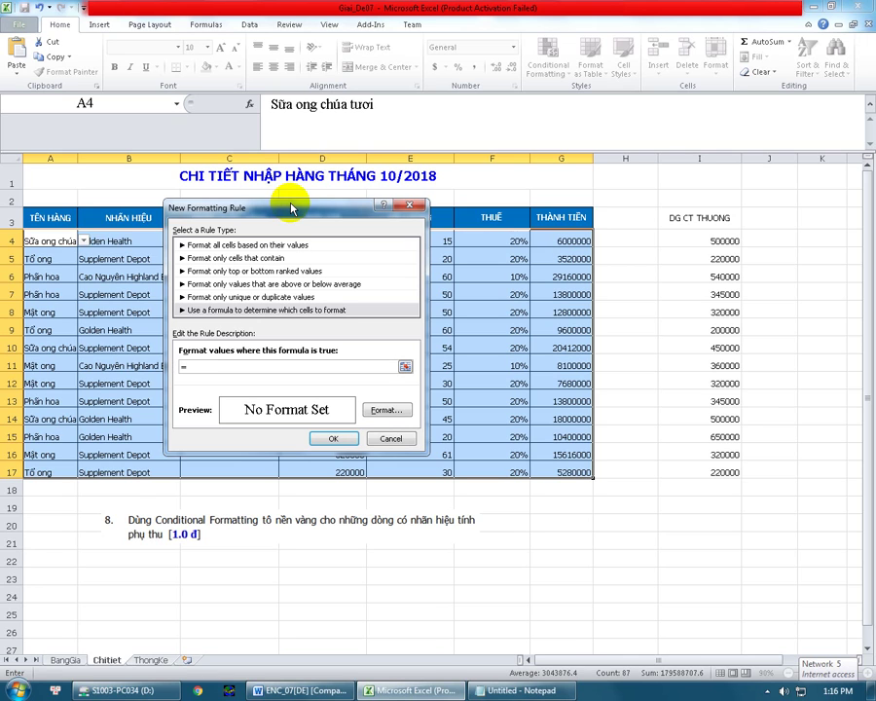
Enter the rule formula =$G4>($E4*$D4*(1-$F4)) with column-locked references and open its format.
{"action": "left_click", "coordinate": [561, 241]}
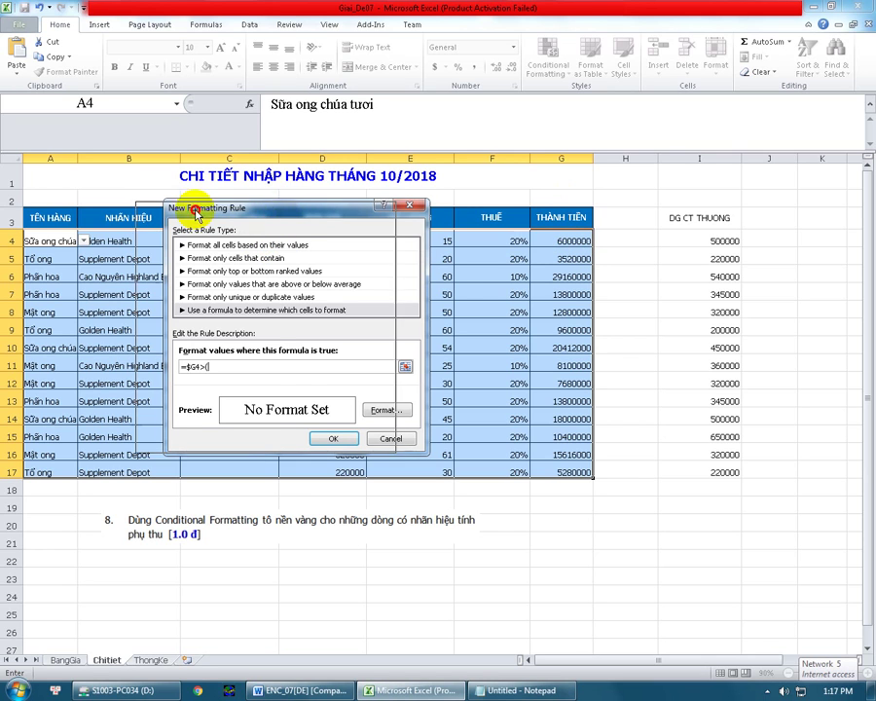
{"action": "left_click_drag", "start_coordinate": [344, 205], "coordinate": [185, 229]}
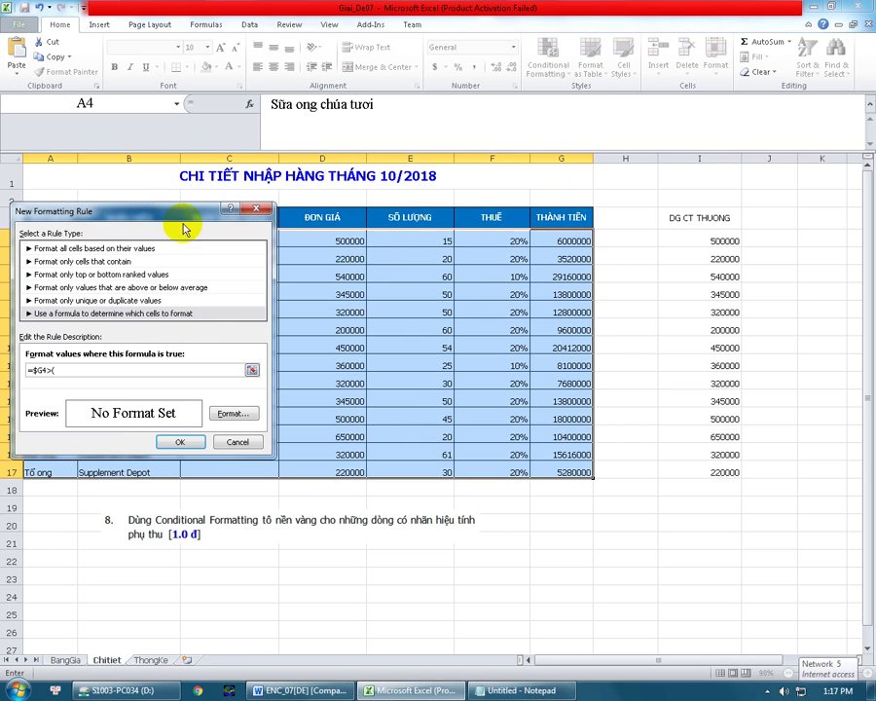
{"action": "left_click", "coordinate": [425, 239]}
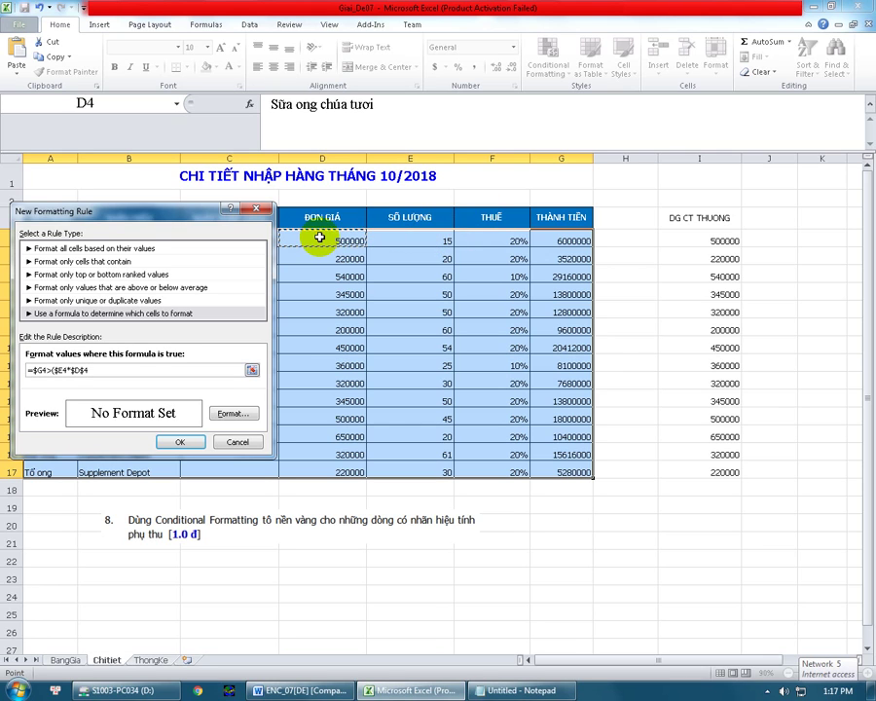
{"action": "key", "text": "F4"}
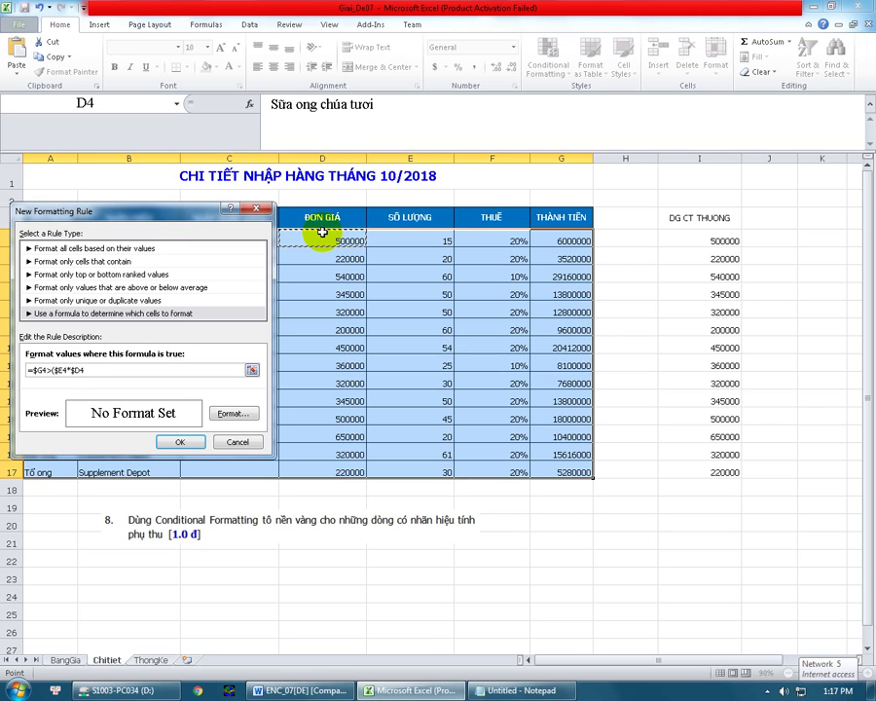
{"action": "type", "text": "*"}
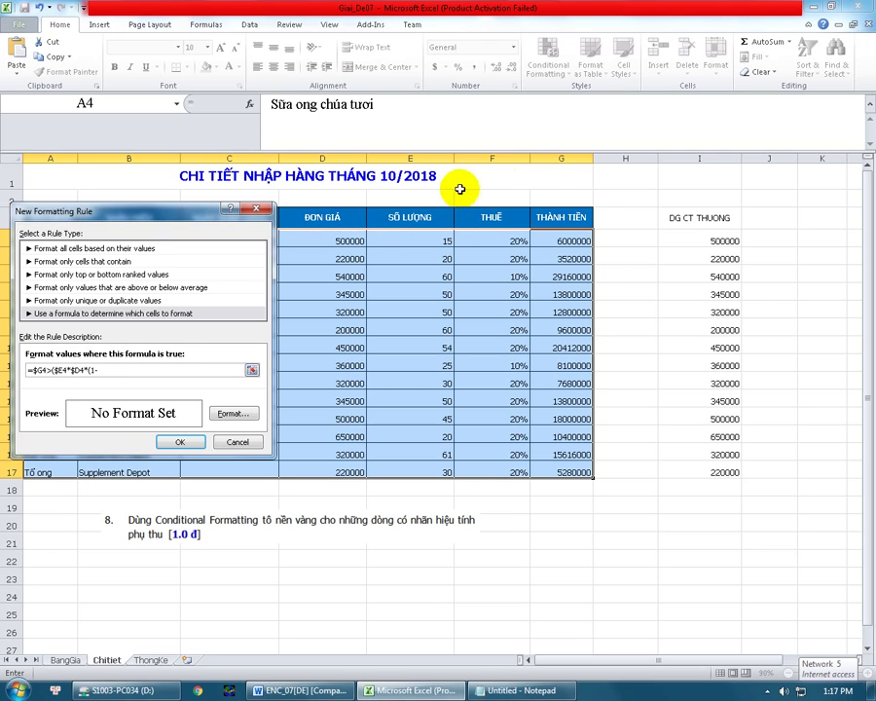
{"action": "key", "text": "F4"}
{"action": "type", "text": "$F4))"}
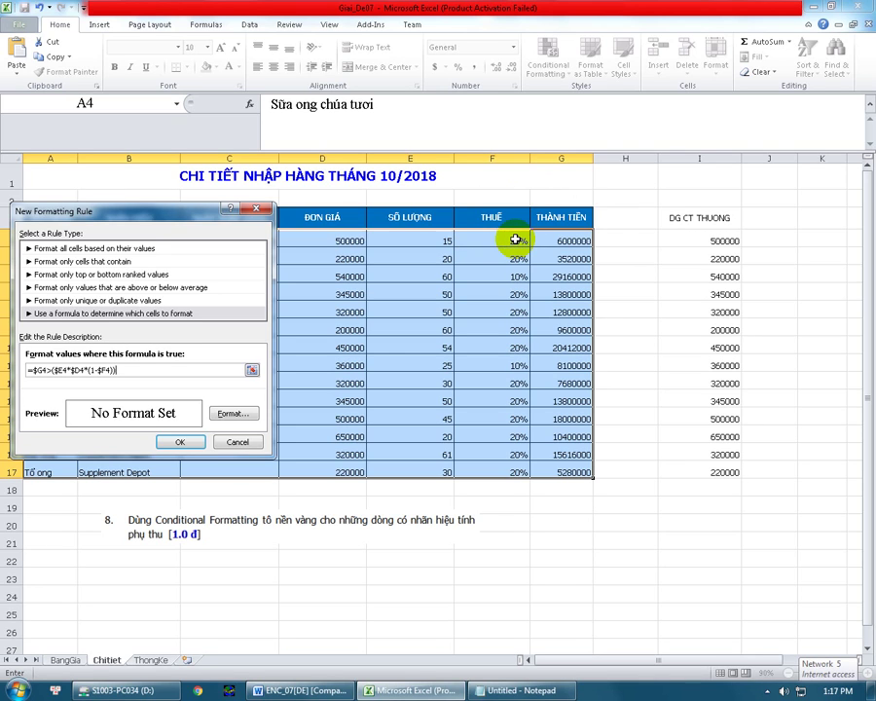
{"action": "left_click", "coordinate": [250, 415]}
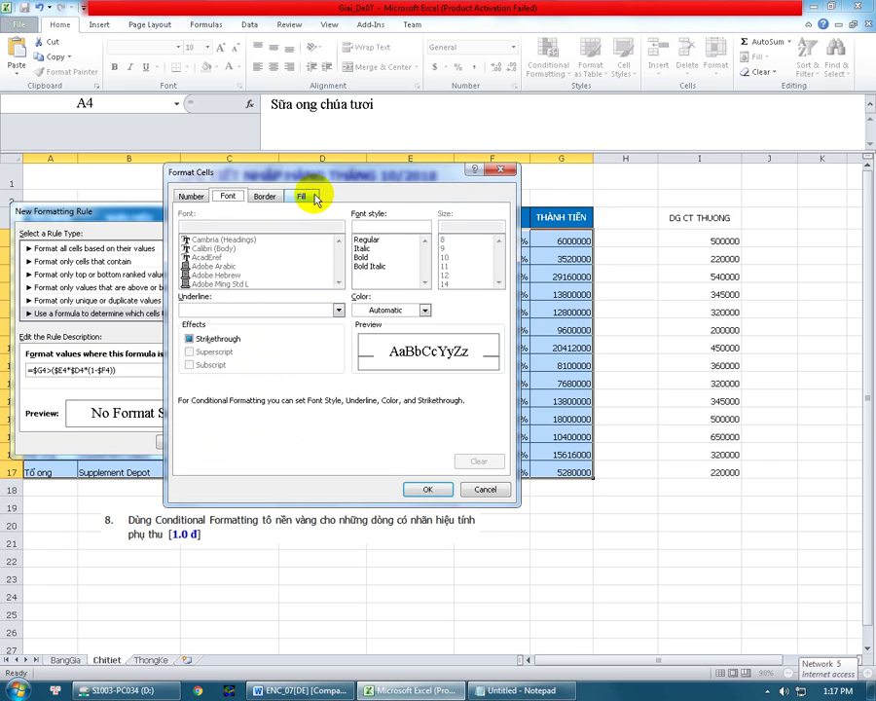
Give the new rule a yellow fill and apply it to A4:G17.
{"action": "left_click", "coordinate": [305, 195]}
{"action": "left_click", "coordinate": [231, 331]}
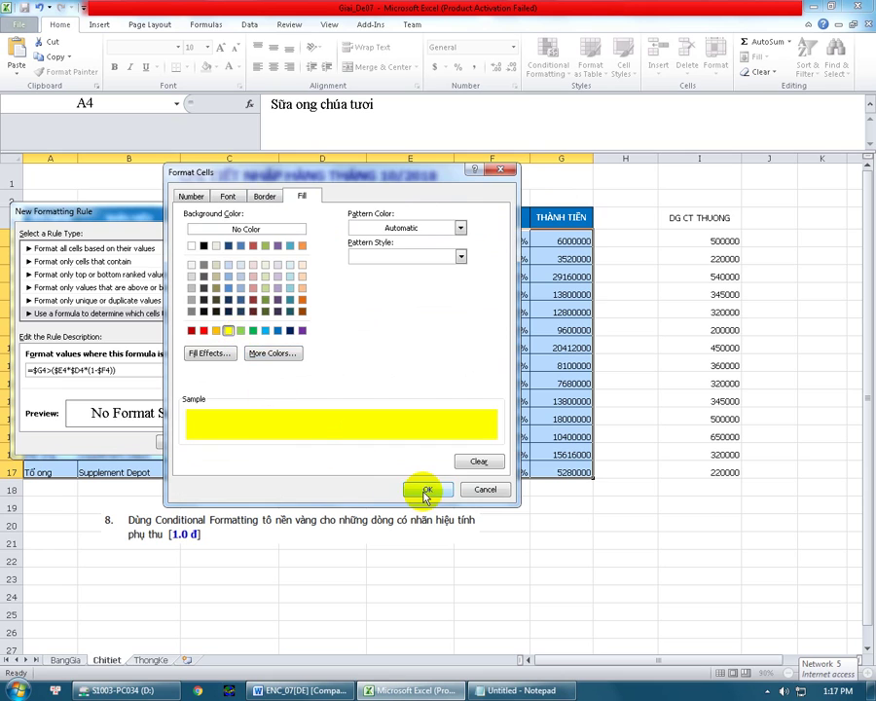
{"action": "left_click", "coordinate": [425, 488]}
{"action": "left_click", "coordinate": [180, 442]}
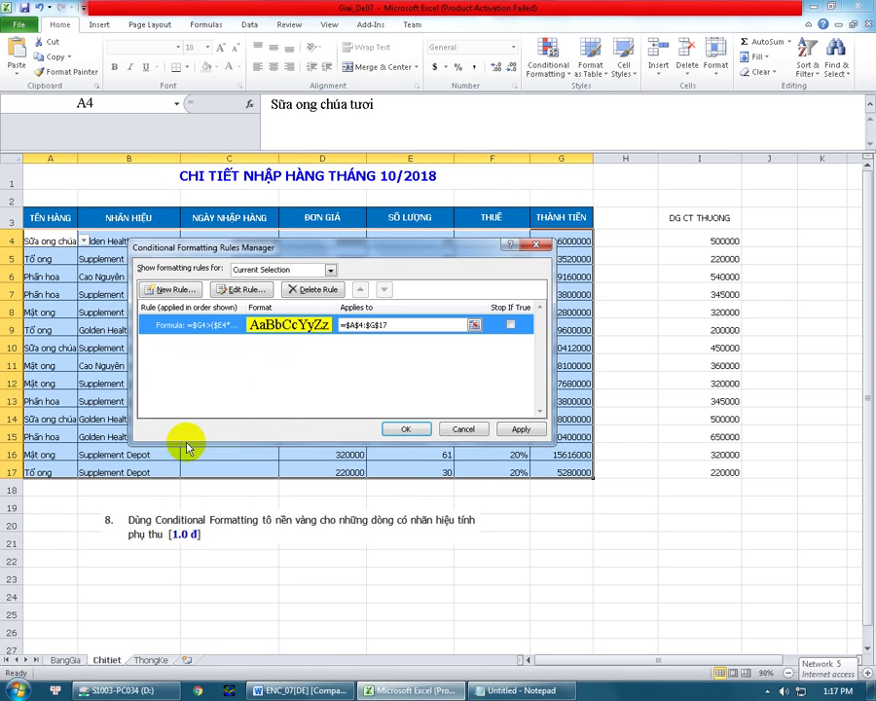
{"action": "left_click", "coordinate": [519, 430]}
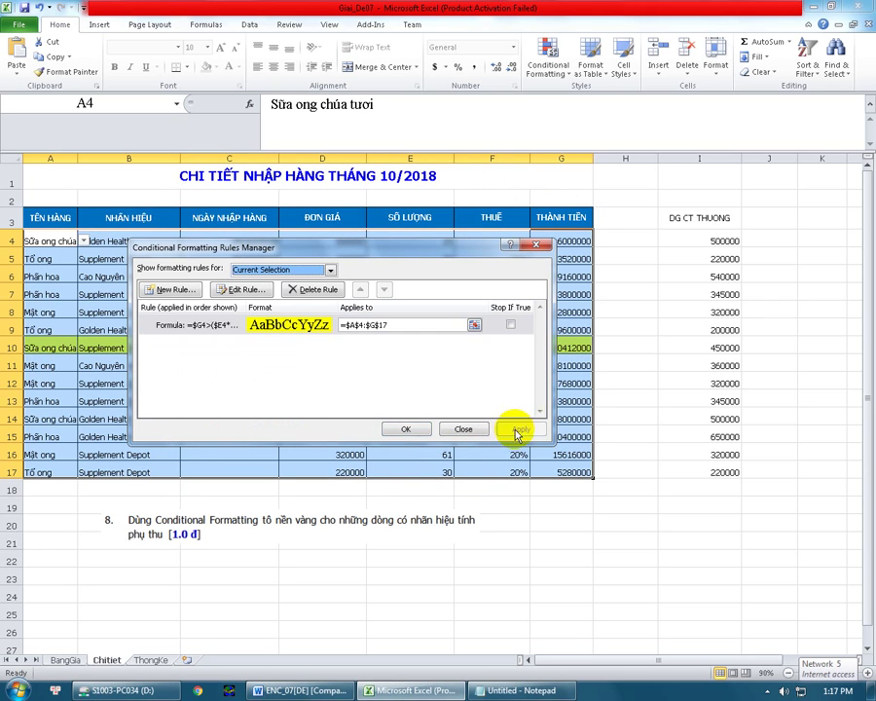
{"action": "left_click", "coordinate": [400, 427]}
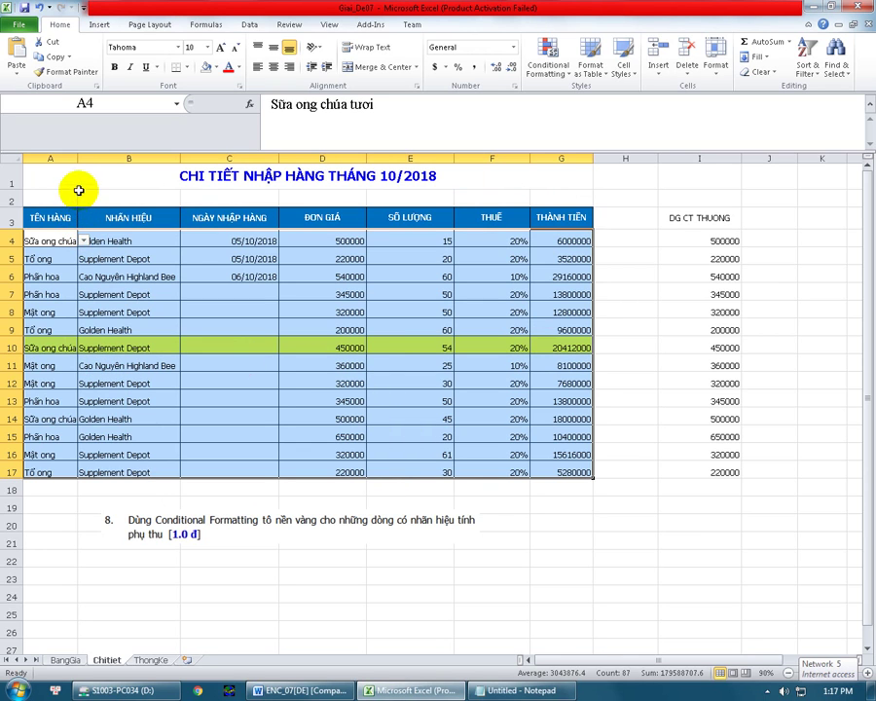
Widen column A to show full product names and check the task in the Word instructions.
{"action": "left_click_drag", "start_coordinate": [75, 158], "coordinate": [124, 159]}
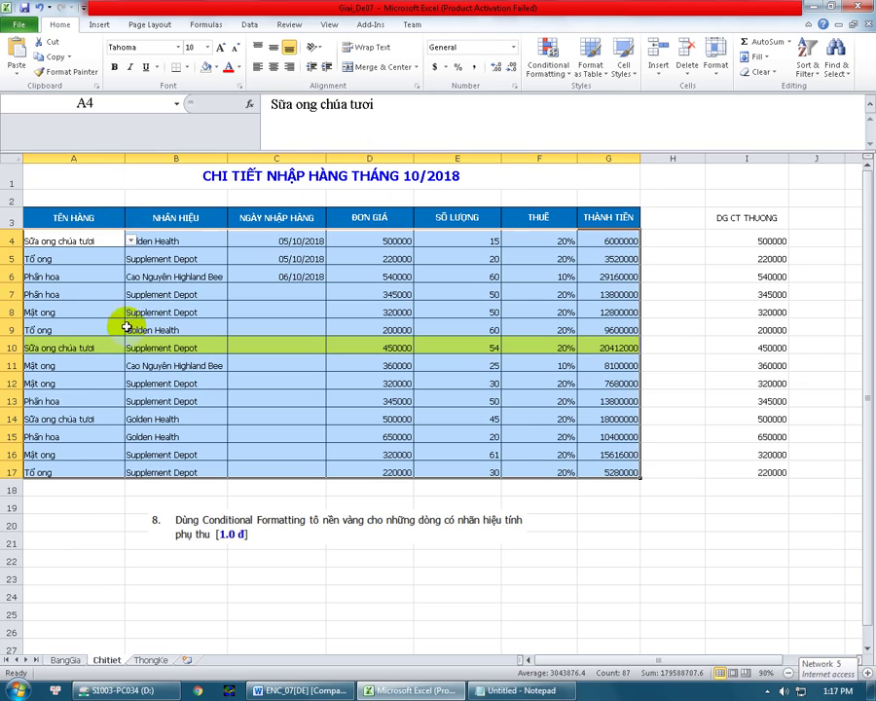
{"action": "left_click", "coordinate": [167, 348]}
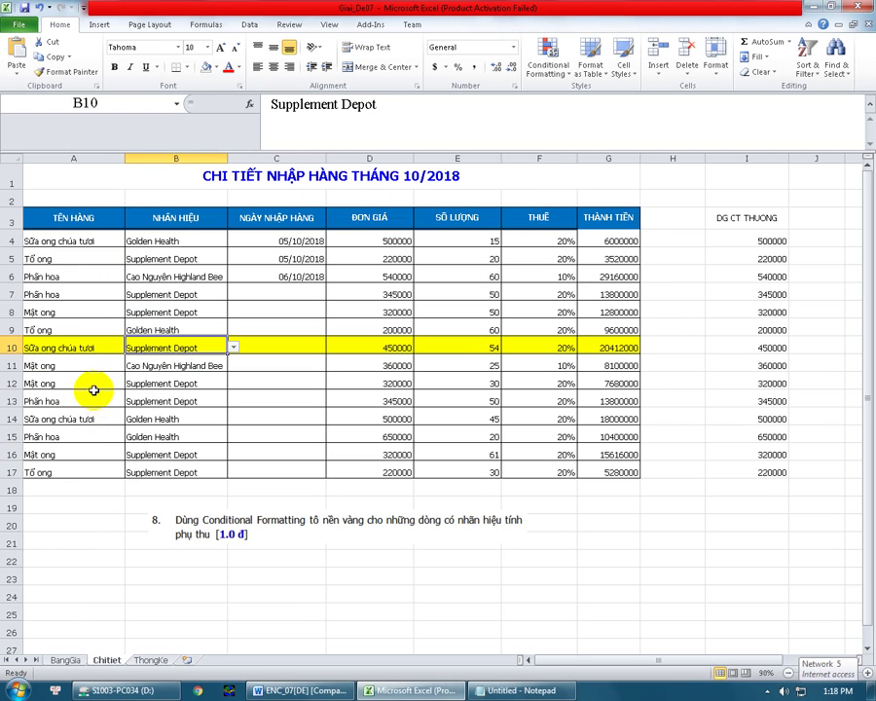
{"action": "left_click", "coordinate": [292, 690]}
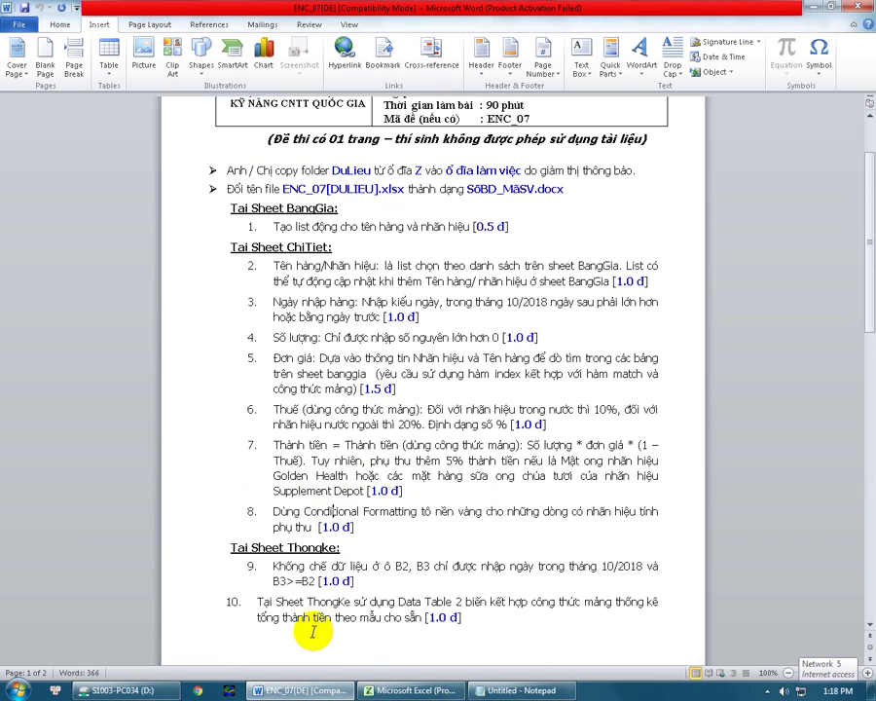
{"action": "left_click", "coordinate": [407, 692]}
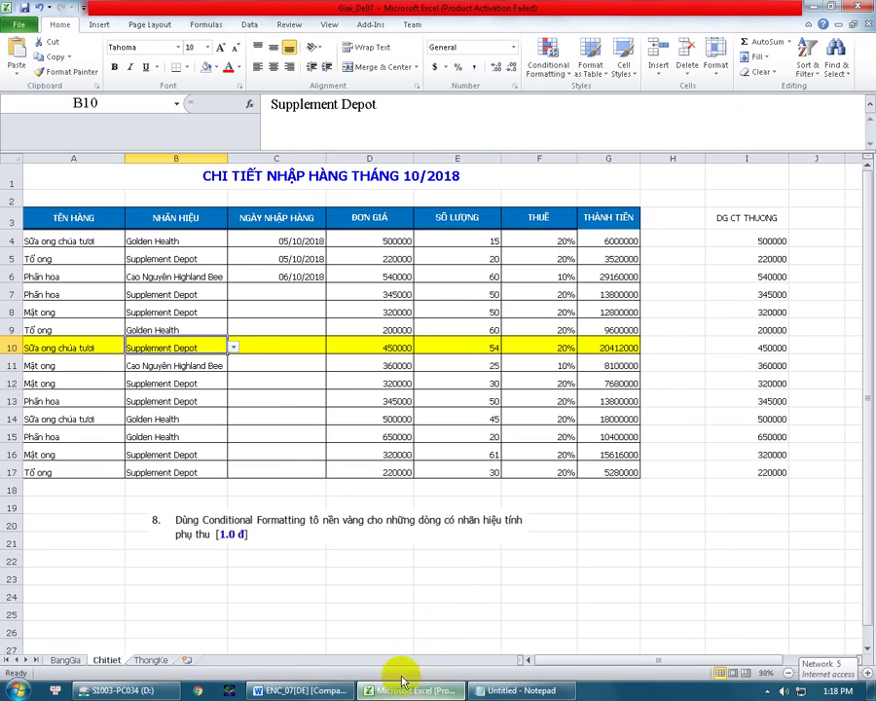
Change row 12's brand to Golden Health from its dropdown, then check the Word instructions.
{"action": "left_click", "coordinate": [158, 385]}
{"action": "left_click", "coordinate": [233, 384]}
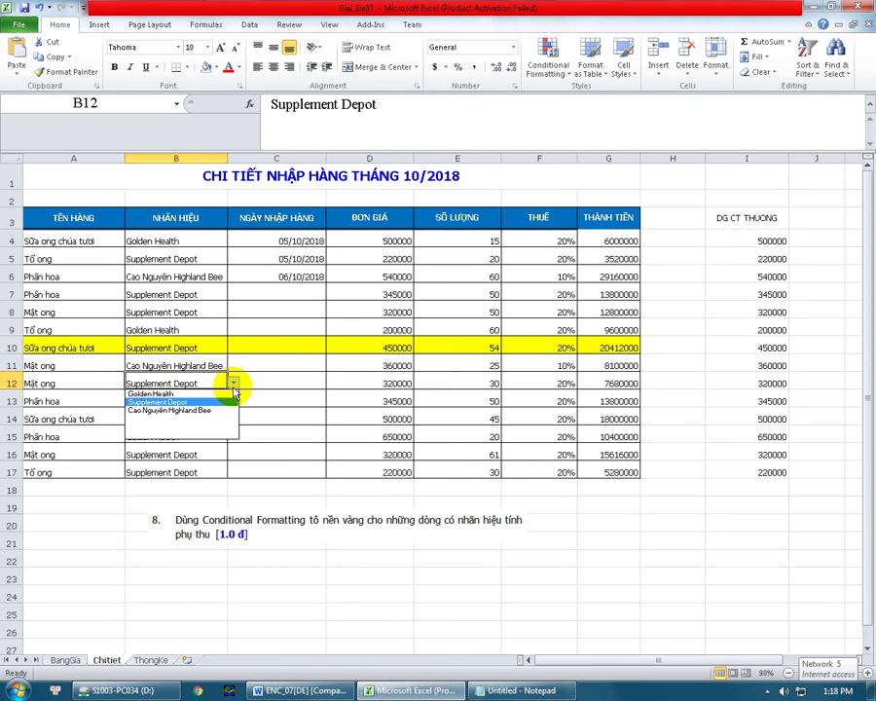
{"action": "left_click", "coordinate": [171, 393]}
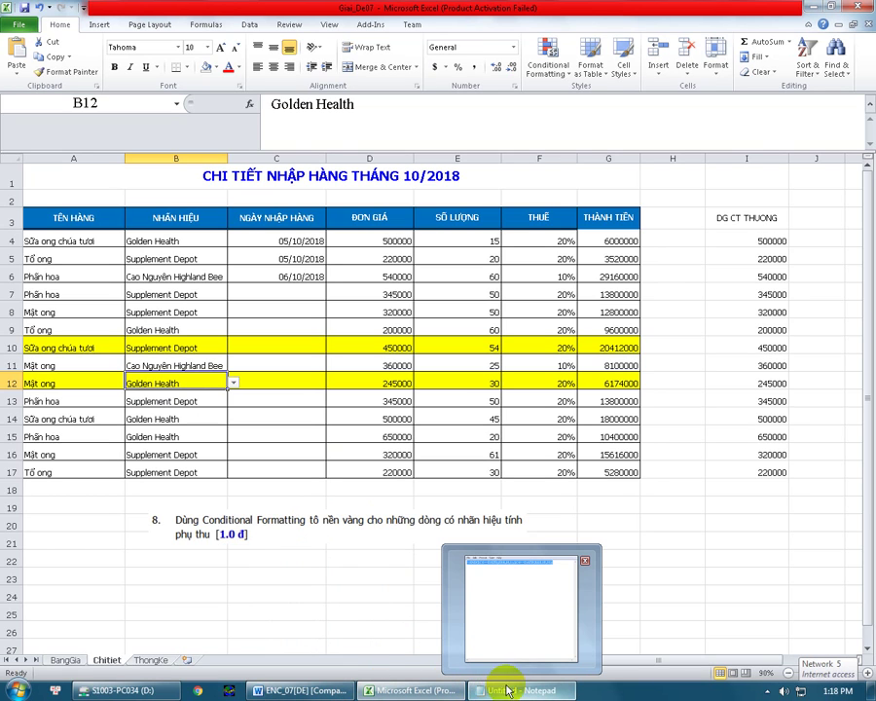
{"action": "mouse_move", "coordinate": [409, 690]}
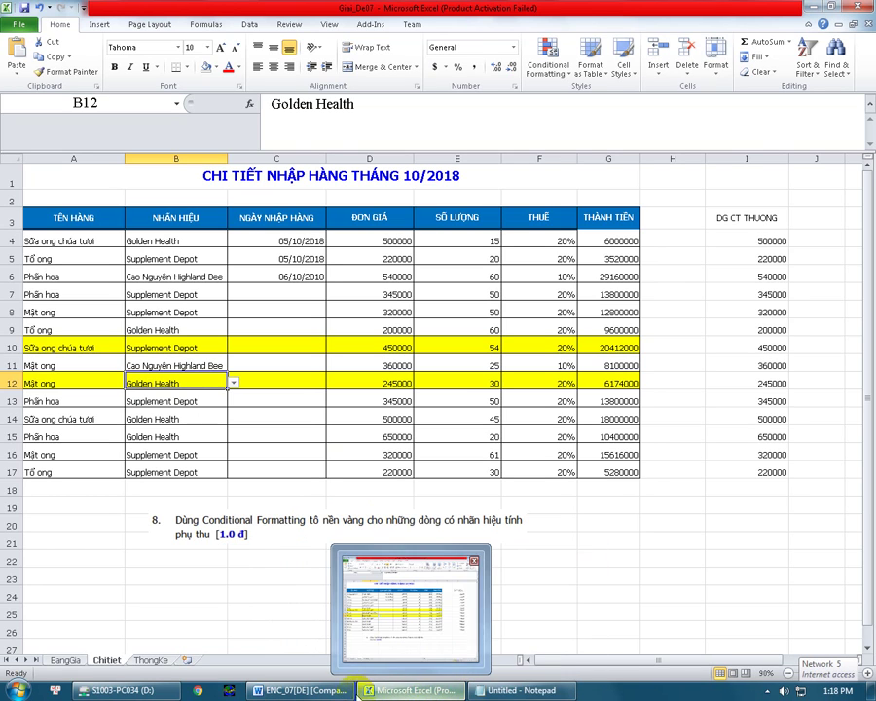
{"action": "left_click", "coordinate": [316, 694]}
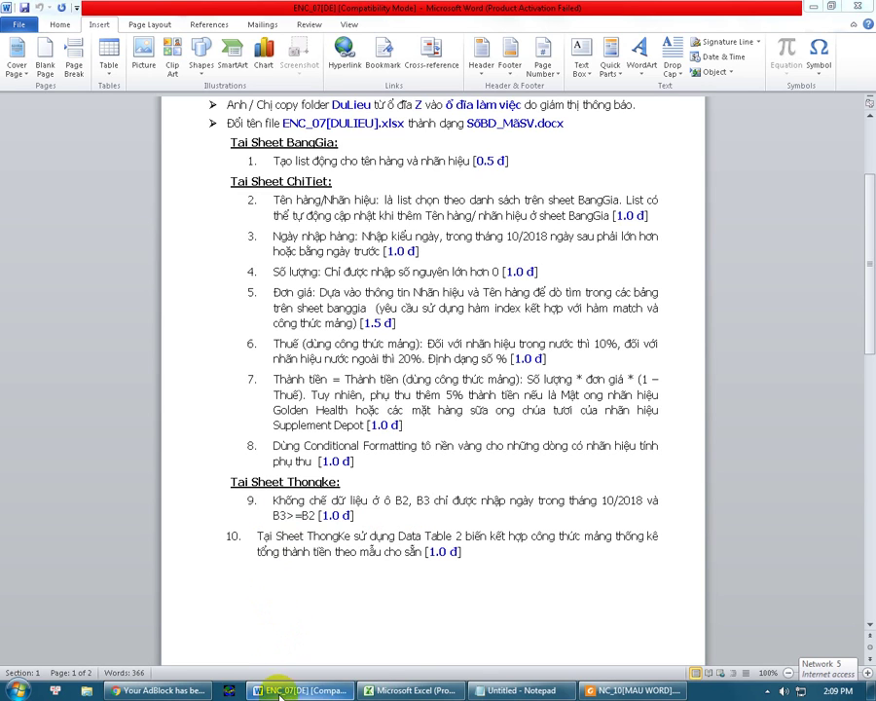
{"action": "left_click", "coordinate": [409, 690]}
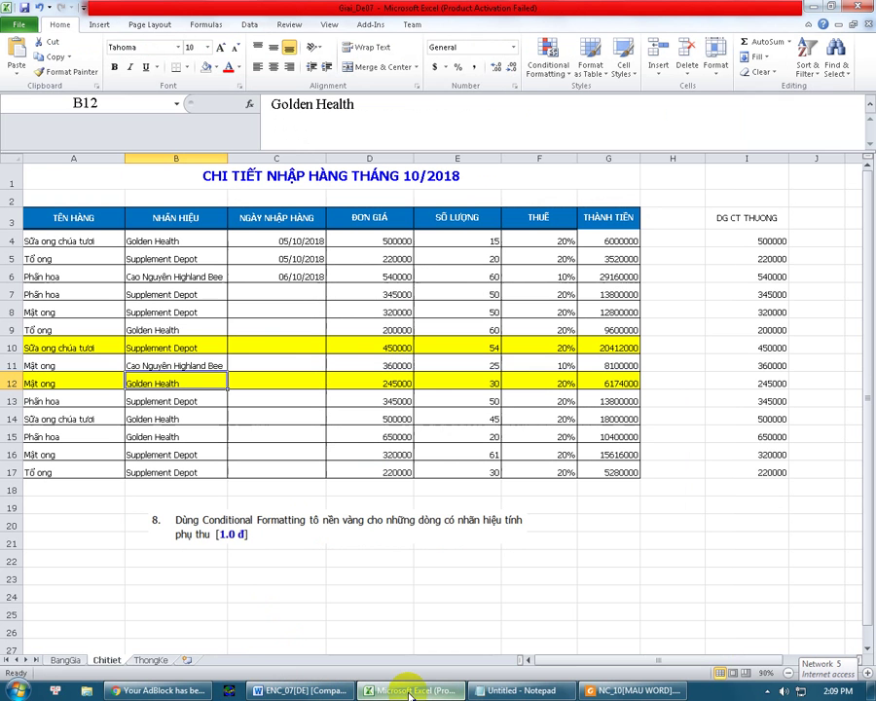
On the ThongKe sheet, review the Data Validation rules of date cells B2 and B3 without changes.
{"action": "left_click", "coordinate": [151, 661]}
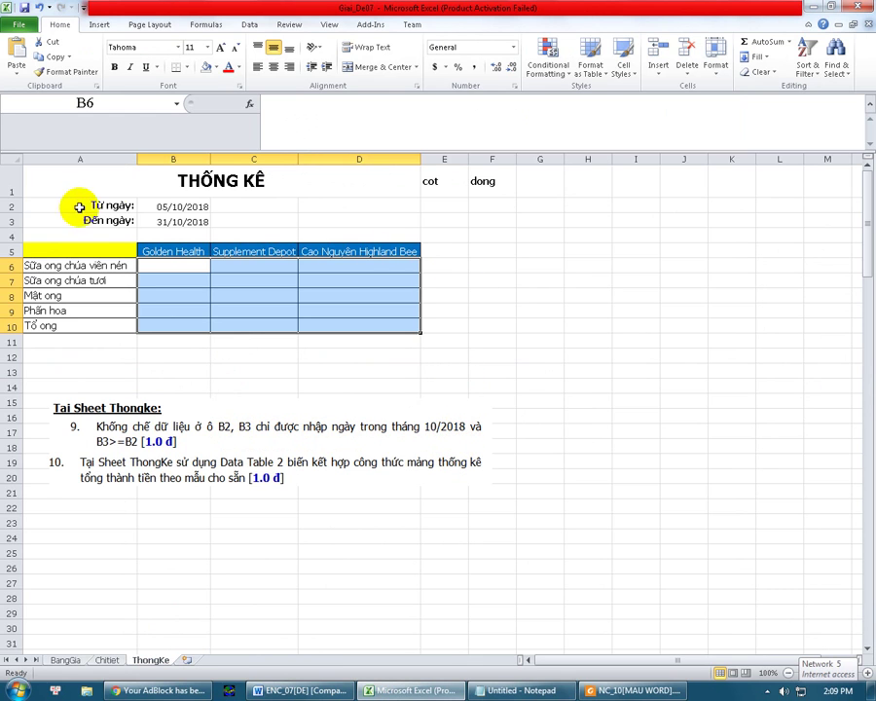
{"action": "left_click", "coordinate": [172, 205]}
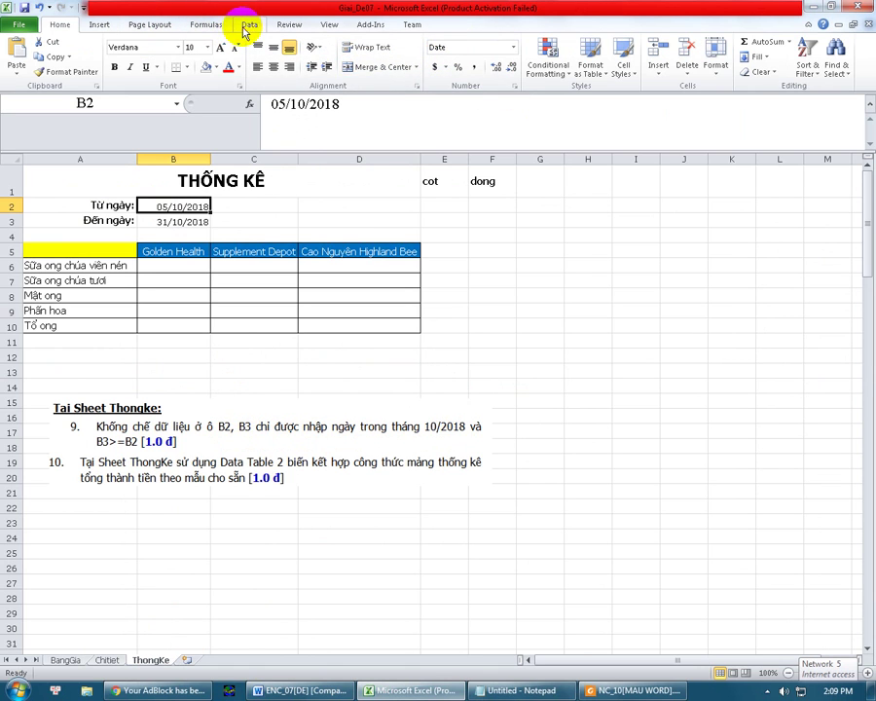
{"action": "left_click", "coordinate": [247, 25]}
{"action": "left_click", "coordinate": [523, 64]}
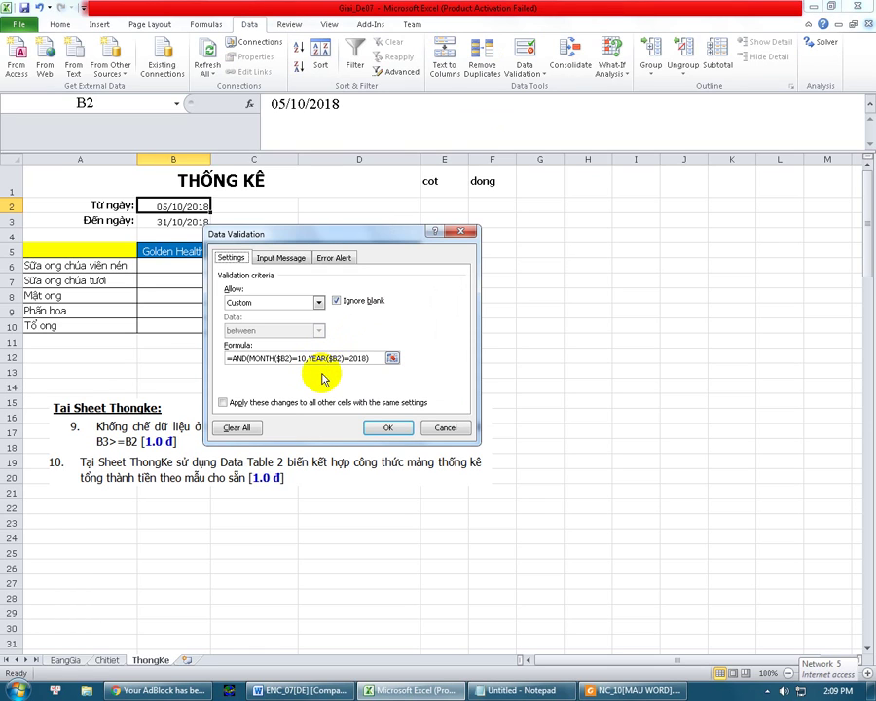
{"action": "left_click", "coordinate": [446, 428]}
{"action": "left_click", "coordinate": [194, 222]}
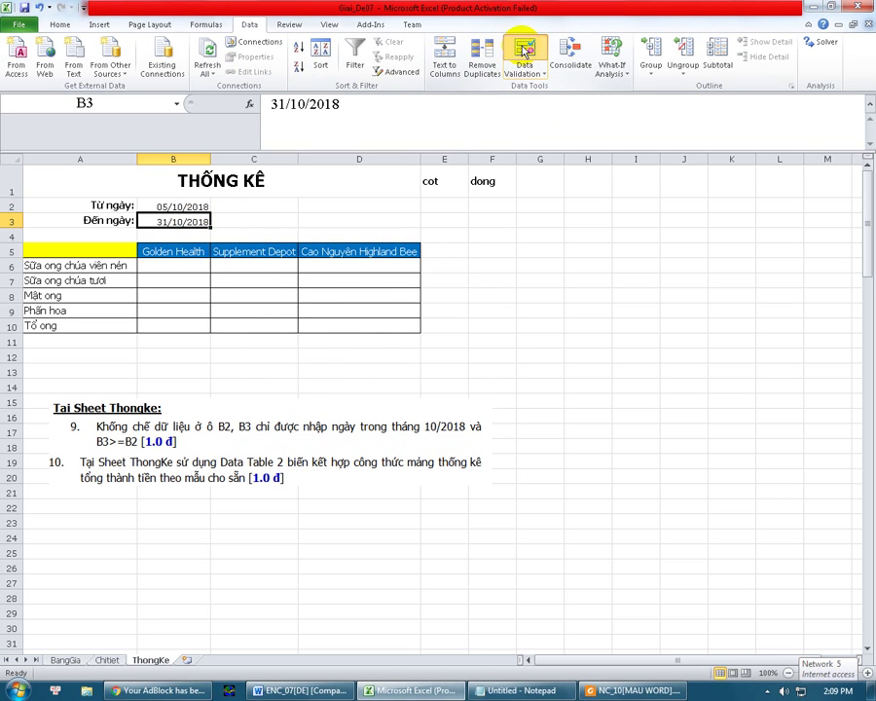
{"action": "left_click", "coordinate": [521, 49]}
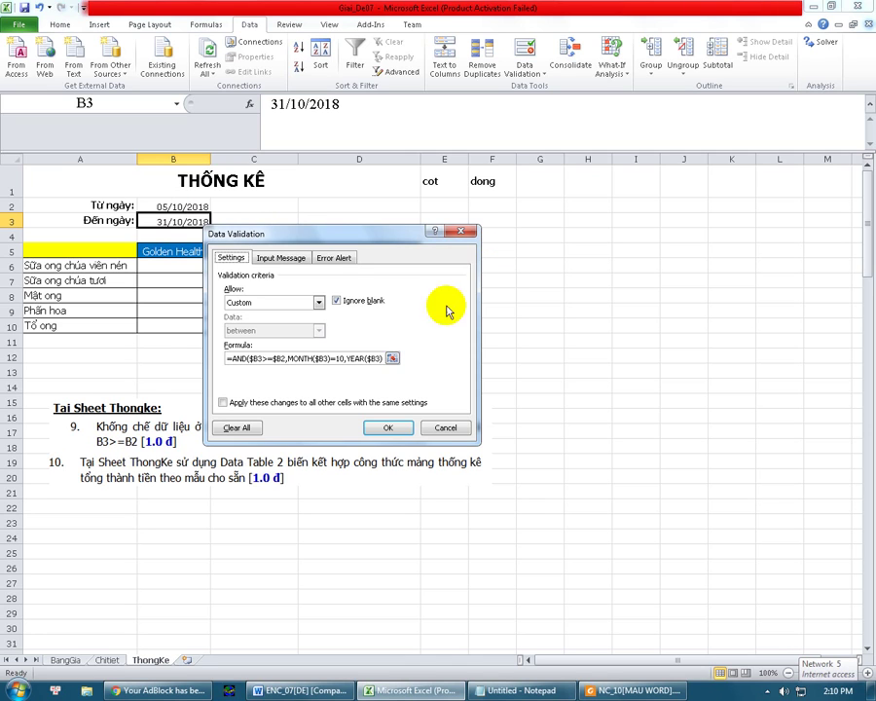
{"action": "left_click", "coordinate": [452, 429]}
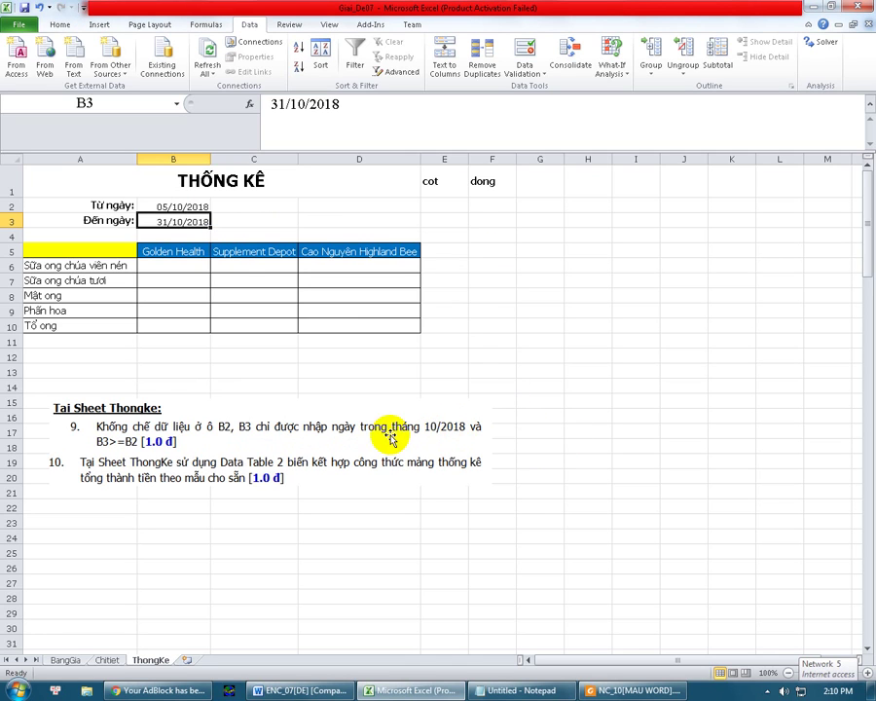
{"action": "left_click", "coordinate": [156, 269]}
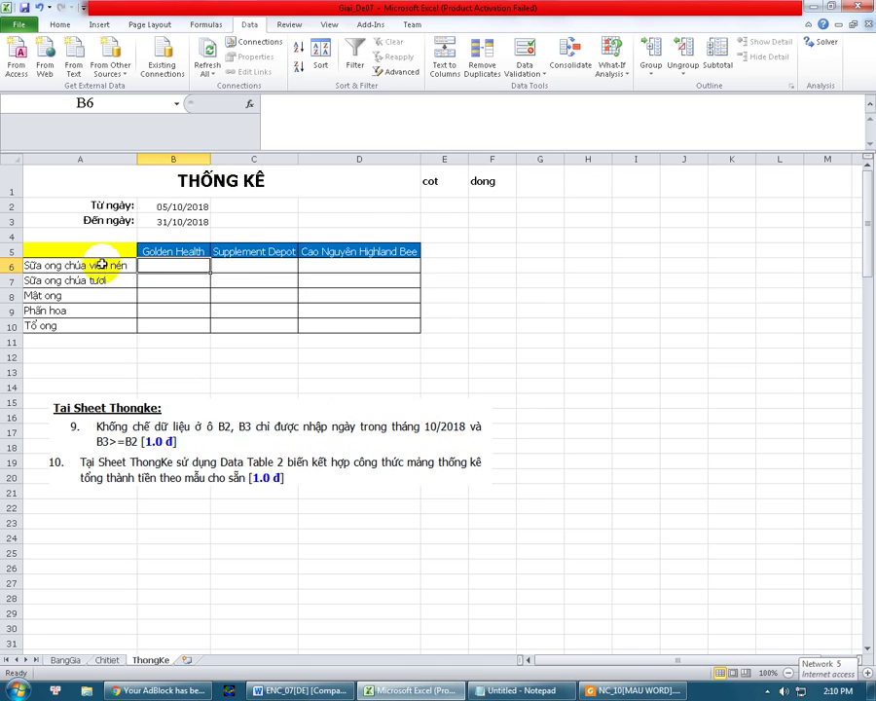
{"action": "left_click_drag", "start_coordinate": [93, 265], "coordinate": [94, 321]}
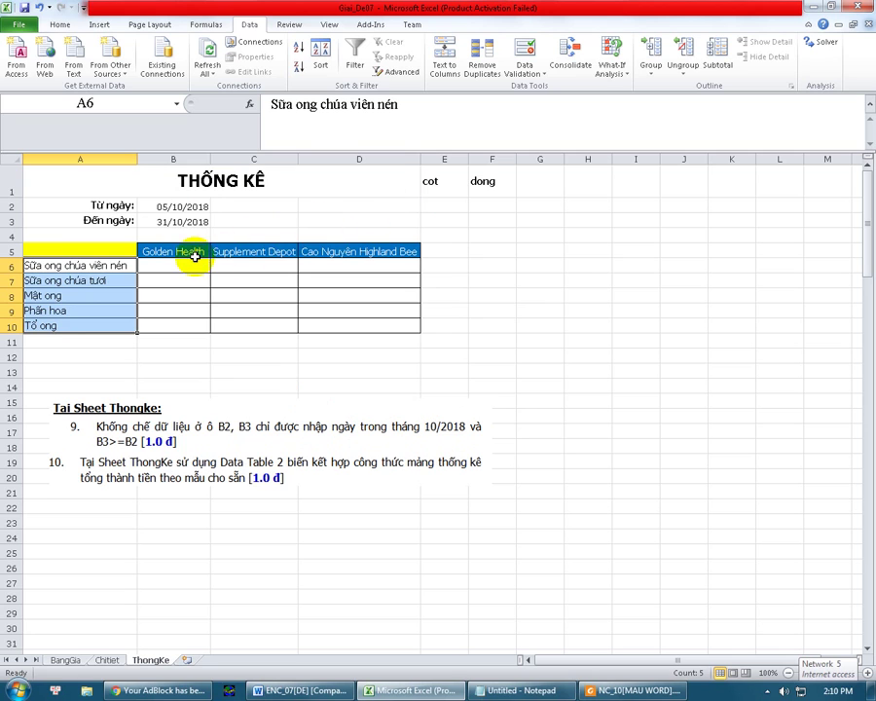
{"action": "left_click_drag", "start_coordinate": [194, 256], "coordinate": [368, 251]}
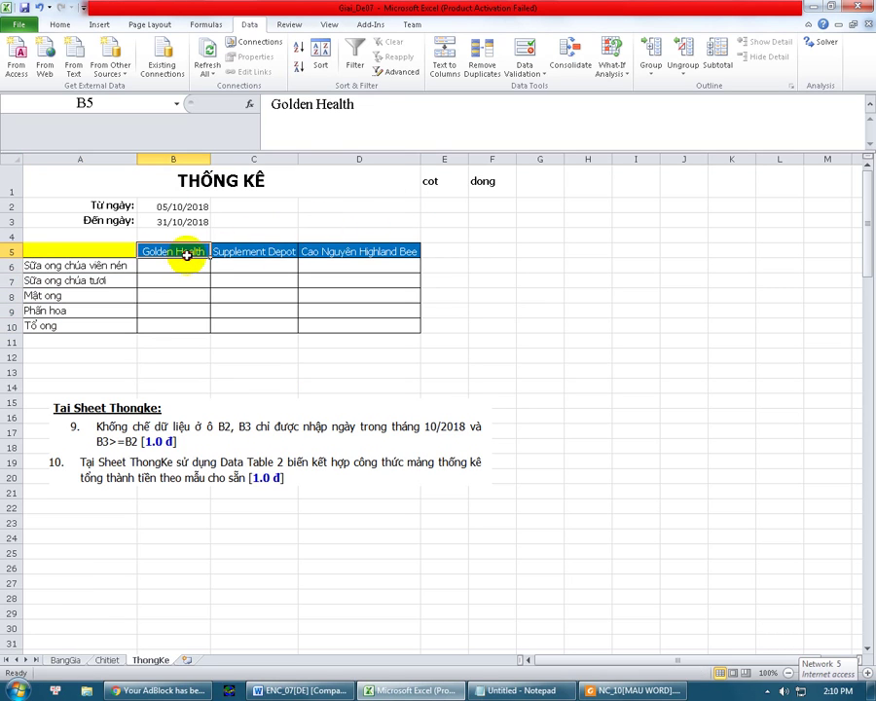
{"action": "left_click", "coordinate": [433, 185]}
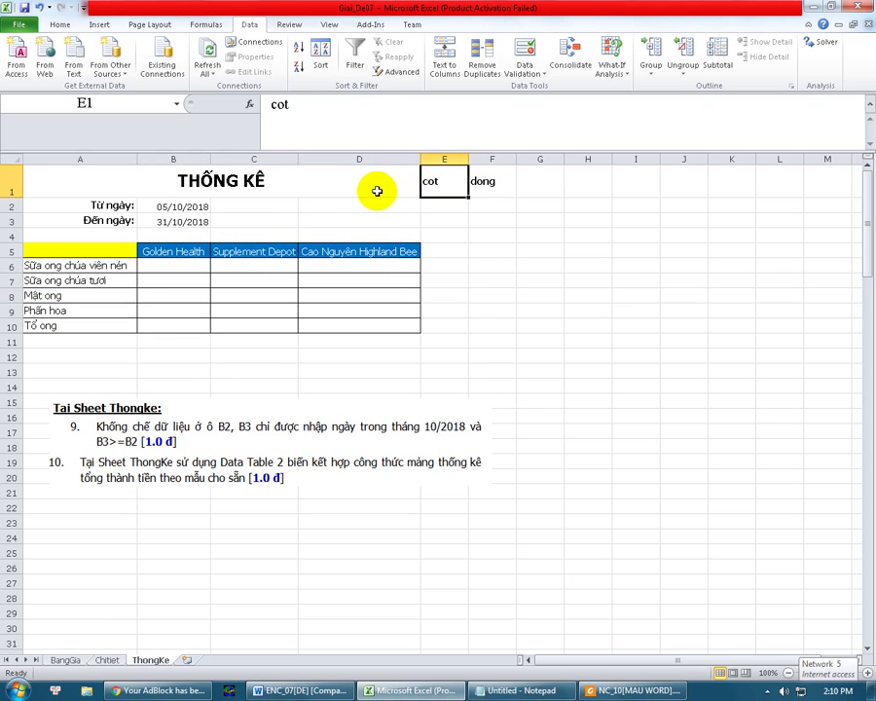
{"action": "left_click", "coordinate": [485, 182]}
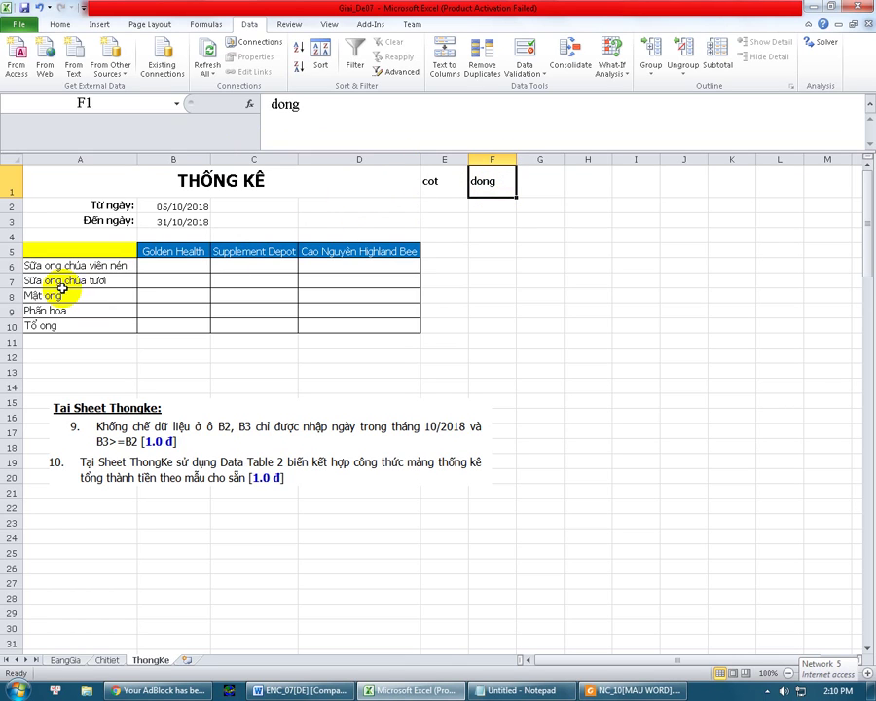
{"action": "left_click", "coordinate": [122, 250]}
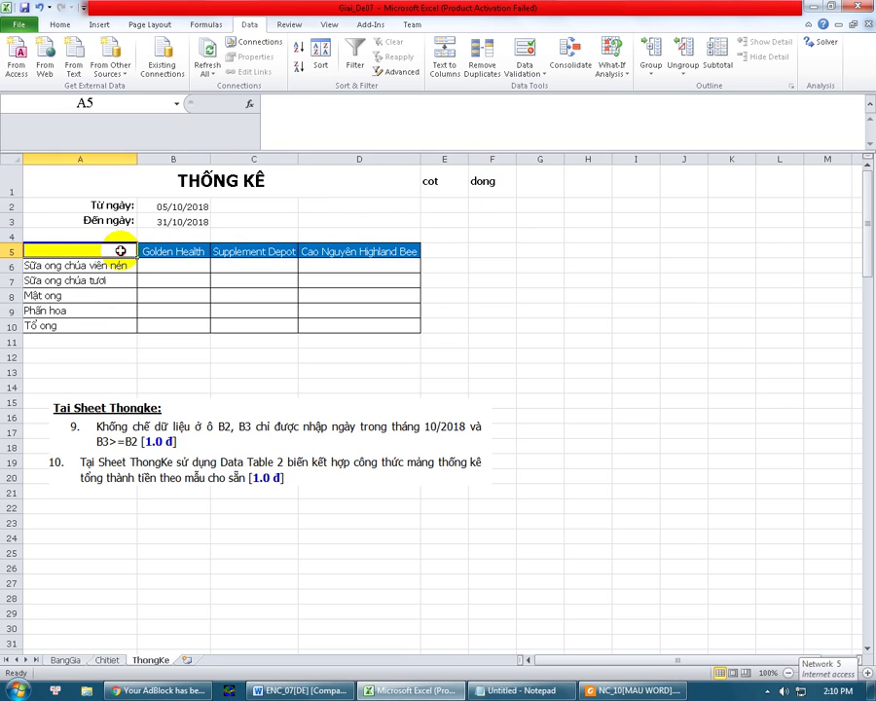
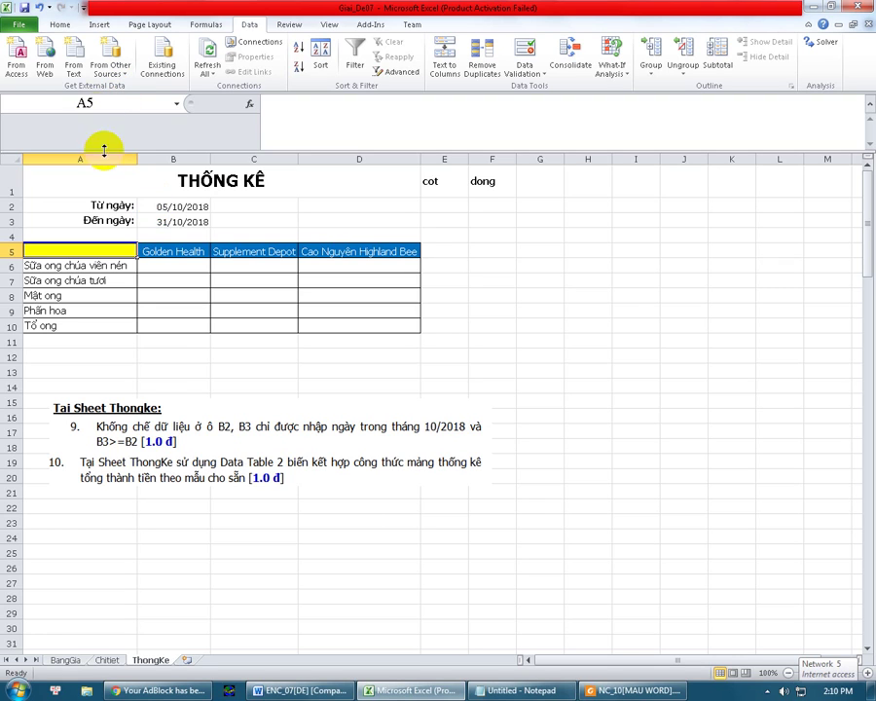
Inspect the ThongKe results table cells and dismiss the Windows colour-scheme prompt.
{"action": "left_click", "coordinate": [165, 268]}
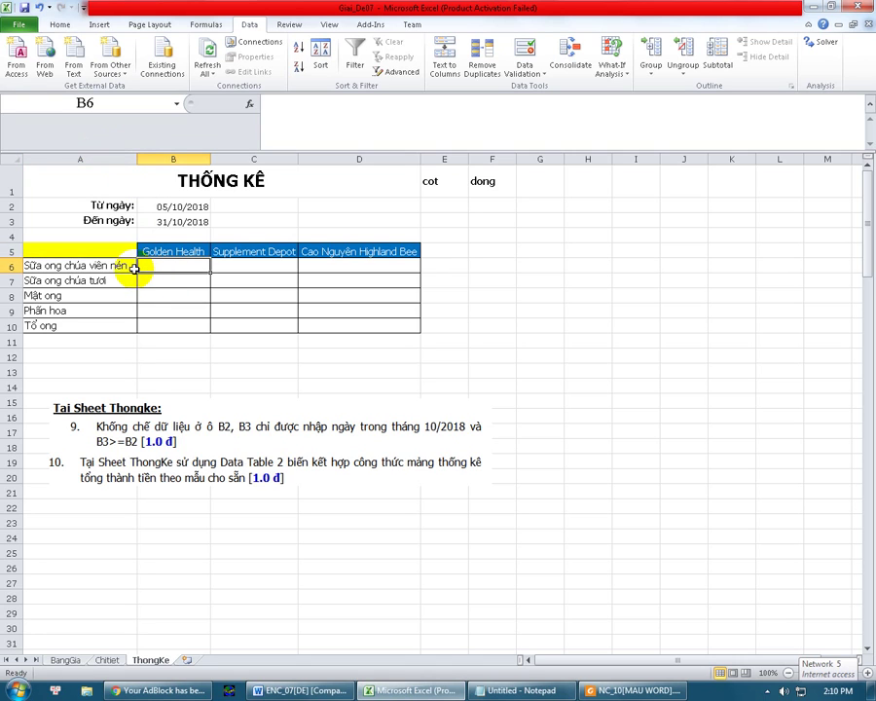
{"action": "left_click", "coordinate": [72, 266]}
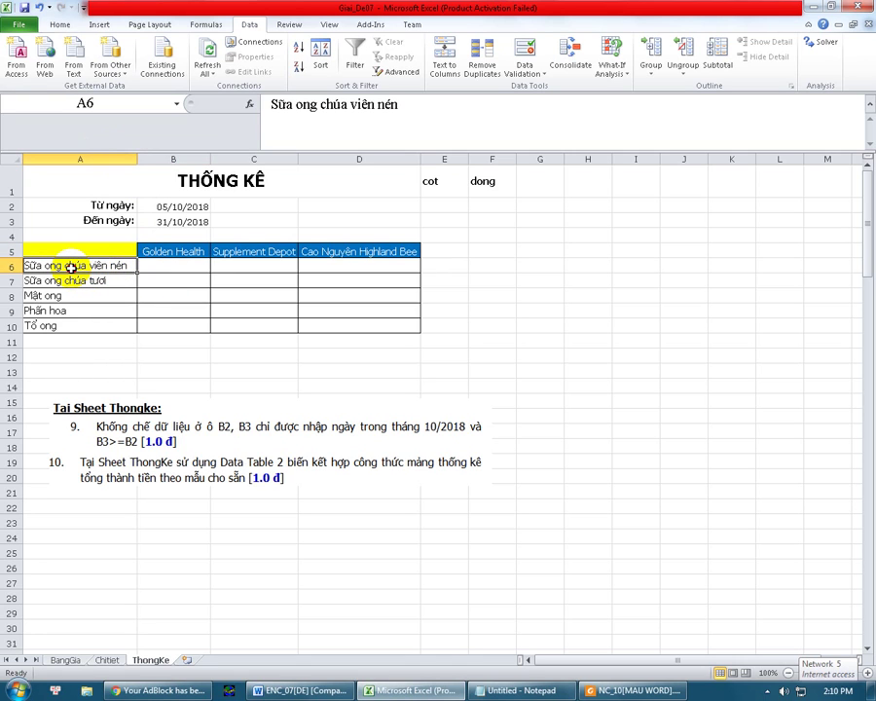
{"action": "left_click", "coordinate": [154, 267]}
{"action": "left_click", "coordinate": [165, 252]}
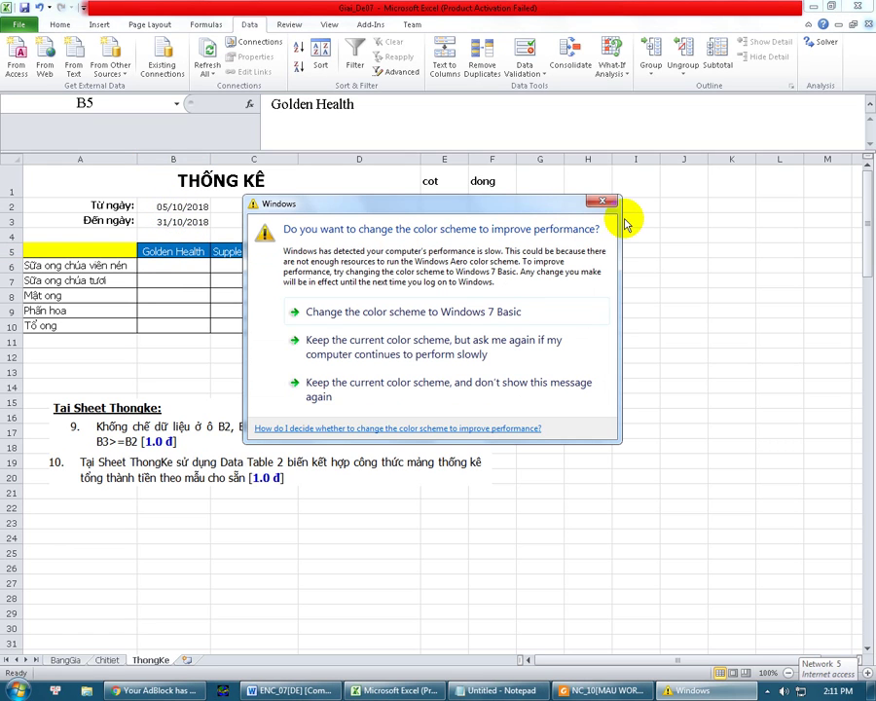
{"action": "left_click", "coordinate": [603, 202]}
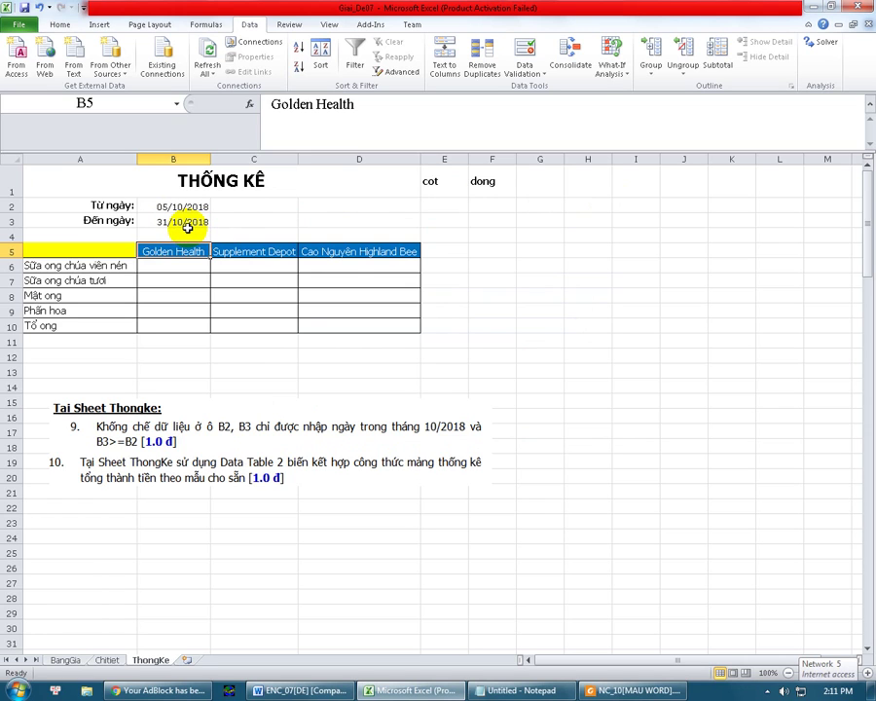
Start the A5 array formula with the skeleton =SUM(IF( ()*()*(), in the formula bar.
{"action": "left_click", "coordinate": [107, 249]}
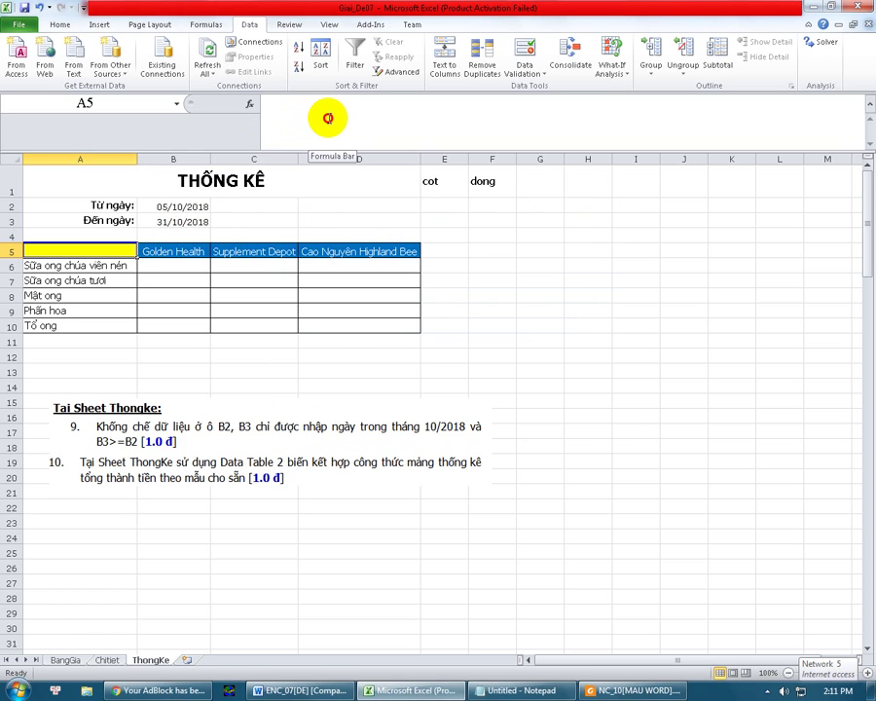
{"action": "left_click", "coordinate": [329, 118]}
{"action": "type", "text": "="}
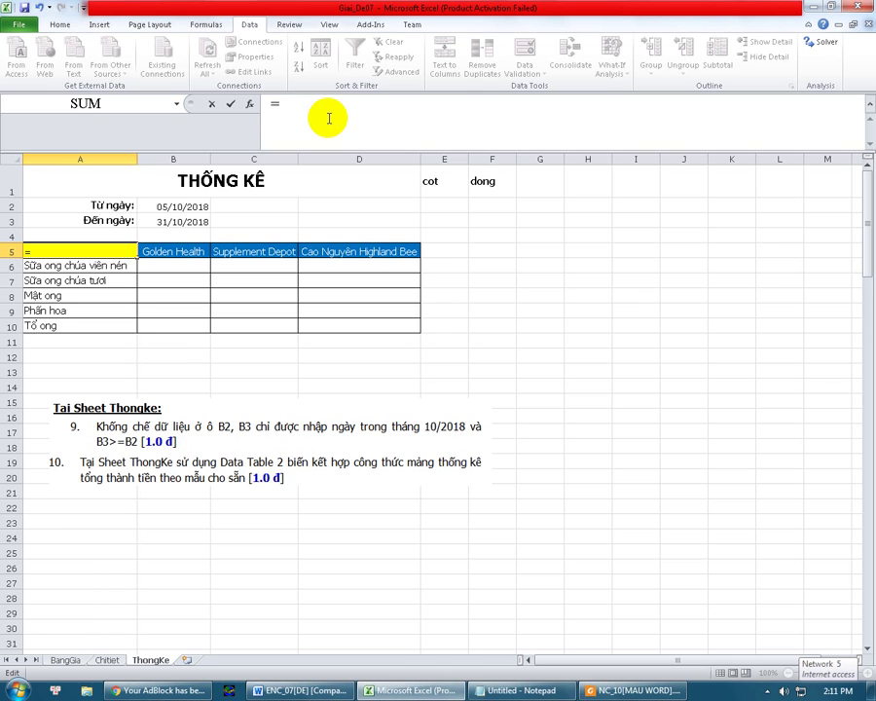
{"action": "type", "text": "SUM("}
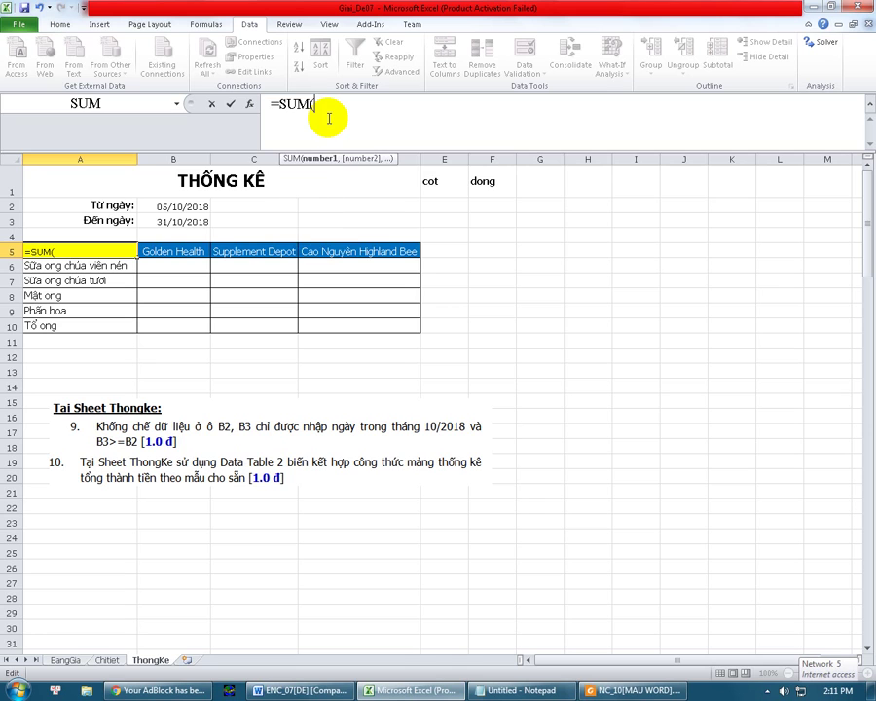
{"action": "type", "text": "IF"}
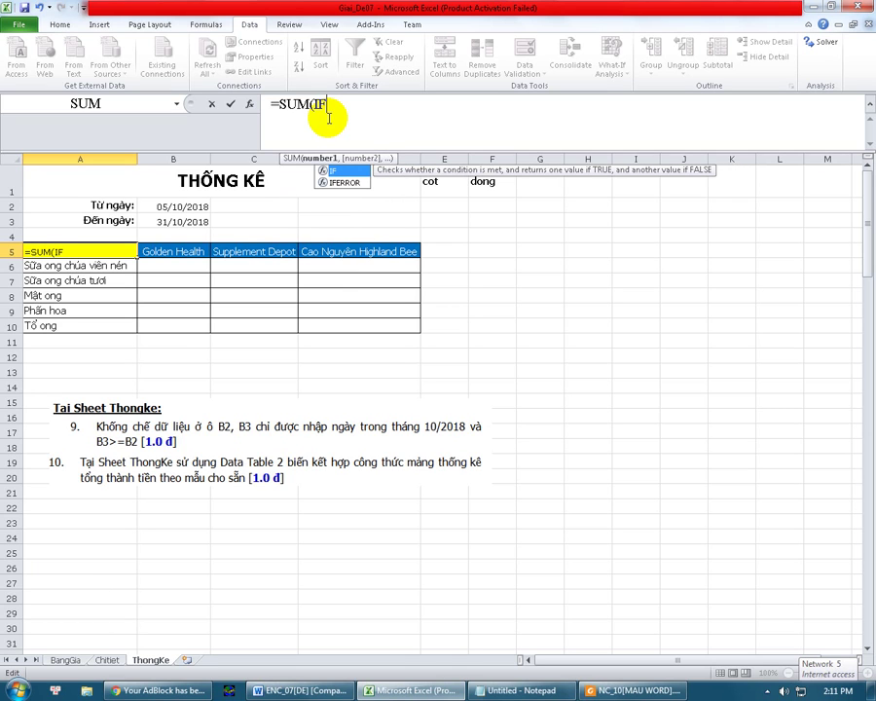
{"action": "type", "text": "( ()*()*("}
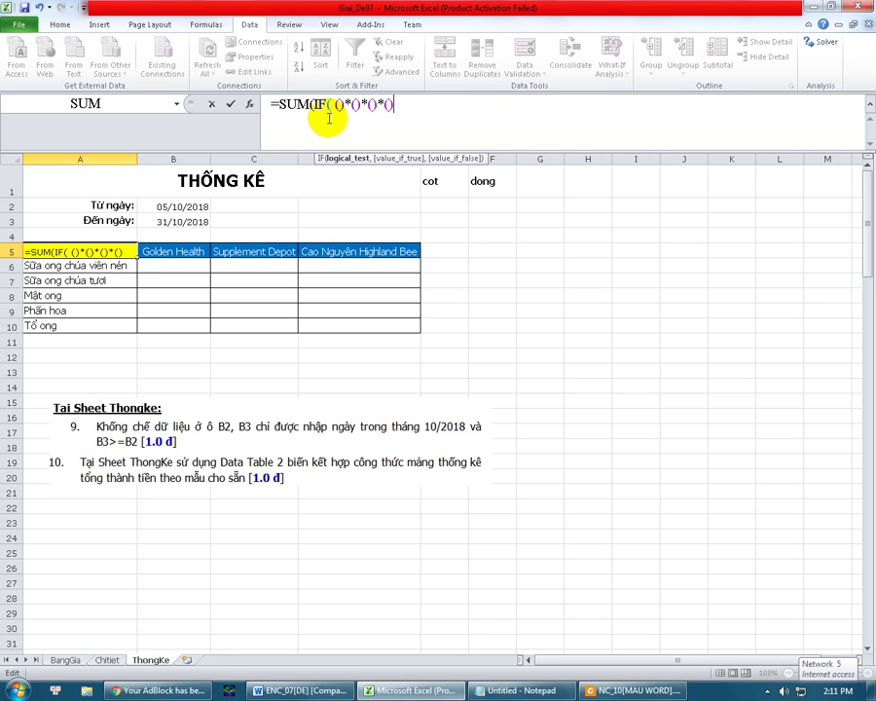
{"action": "type", "text": ","}
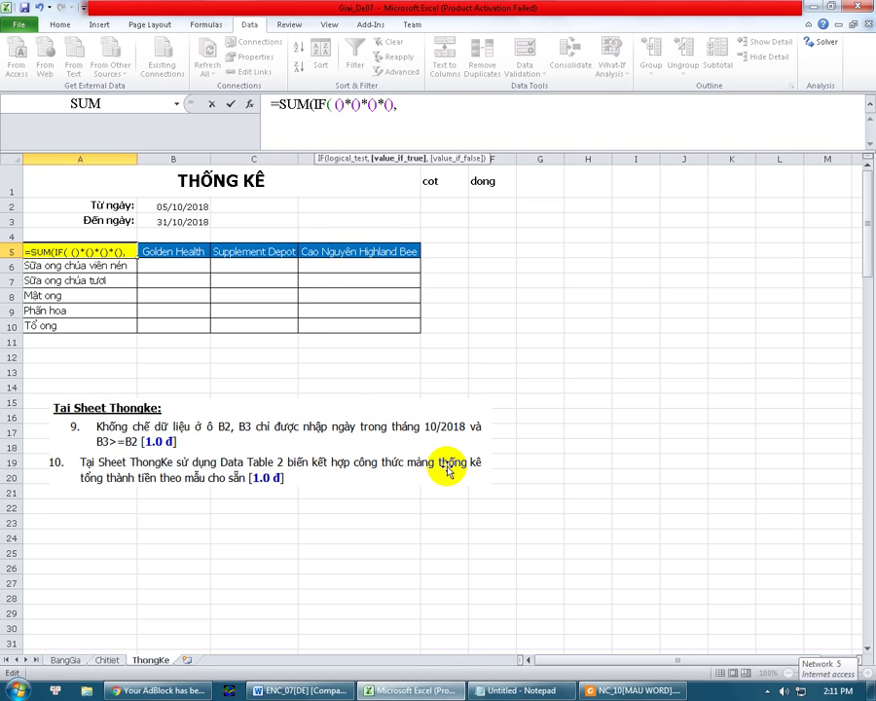
Set Chitiet!$G$4:$G$17 as the absolute sum range and close the parentheses.
{"action": "left_click", "coordinate": [107, 660]}
{"action": "left_click_drag", "start_coordinate": [602, 242], "coordinate": [605, 465]}
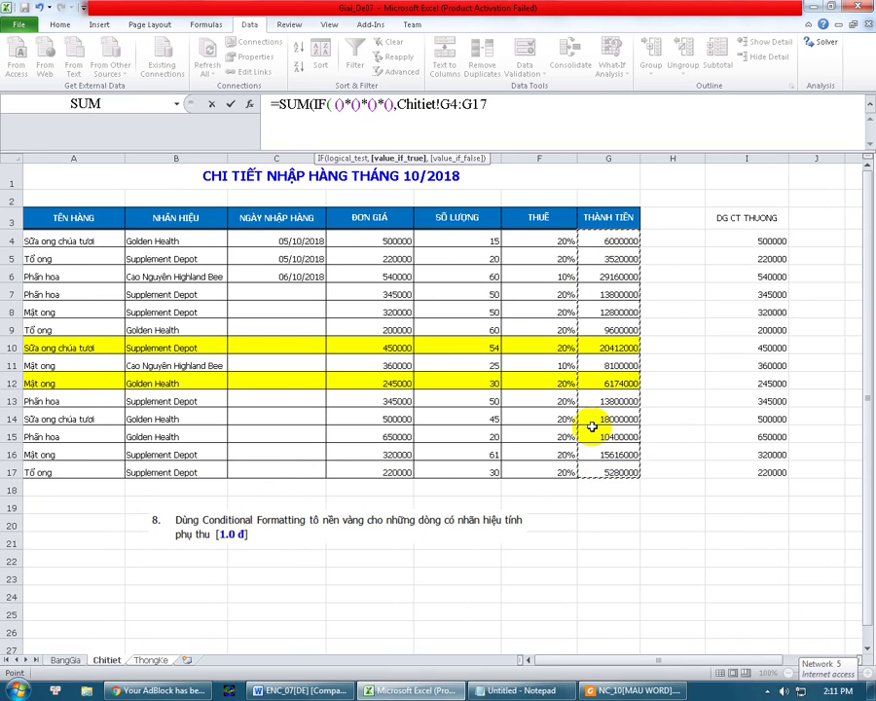
{"action": "key", "text": "F4"}
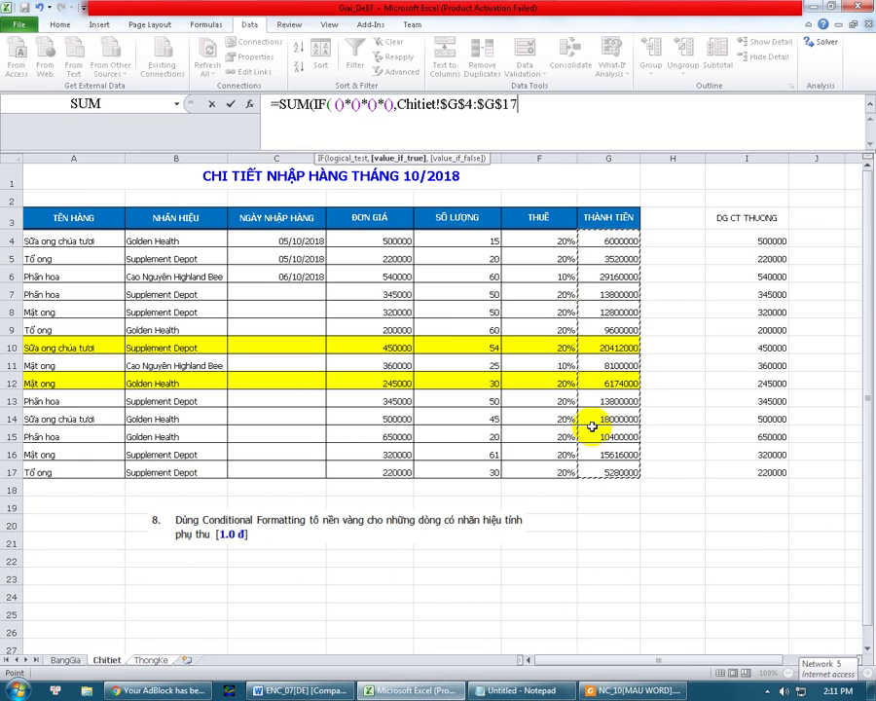
{"action": "type", "text": ")"}
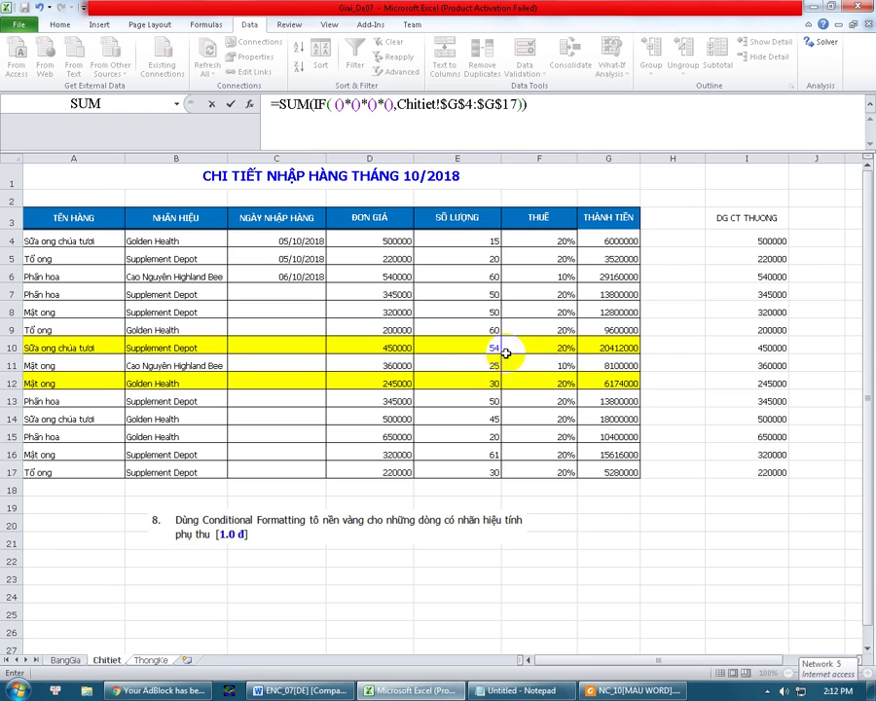
Begin the first condition with absolute Chitiet!$A$4:$A$17 followed by =.
{"action": "left_click", "coordinate": [329, 105]}
{"action": "left_click", "coordinate": [339, 105]}
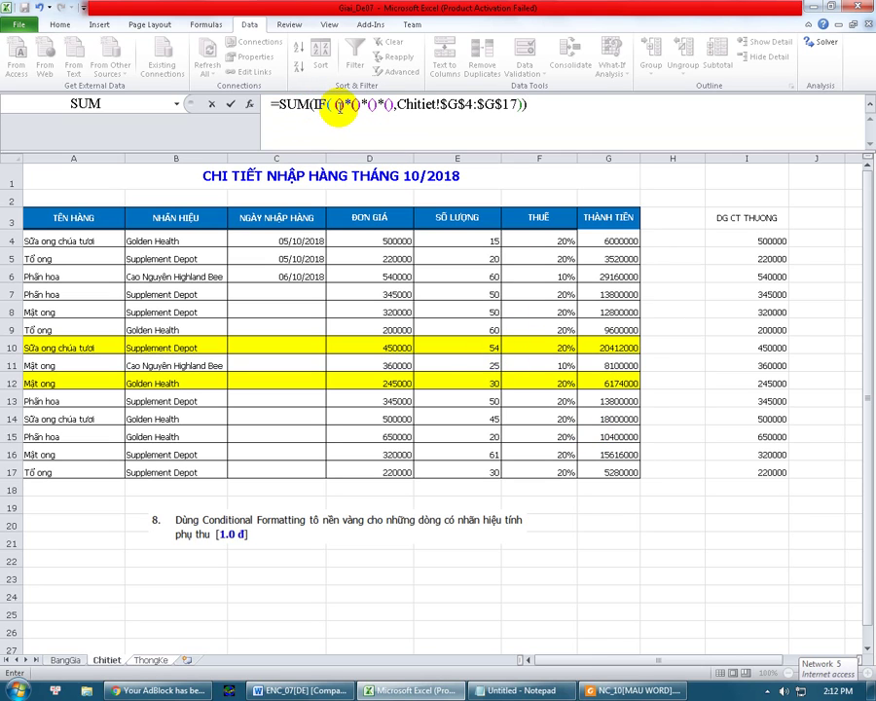
{"action": "left_click", "coordinate": [338, 105]}
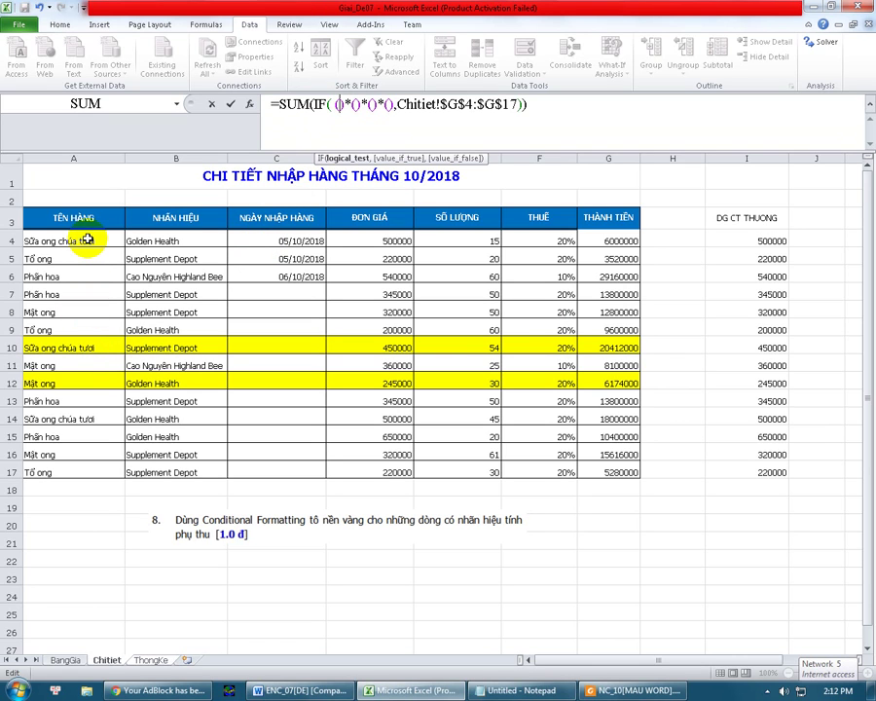
{"action": "mouse_move", "coordinate": [87, 238]}
{"action": "left_mouse_down"}
{"action": "mouse_move", "coordinate": [70, 418]}
{"action": "mouse_move", "coordinate": [78, 467]}
{"action": "left_mouse_up"}
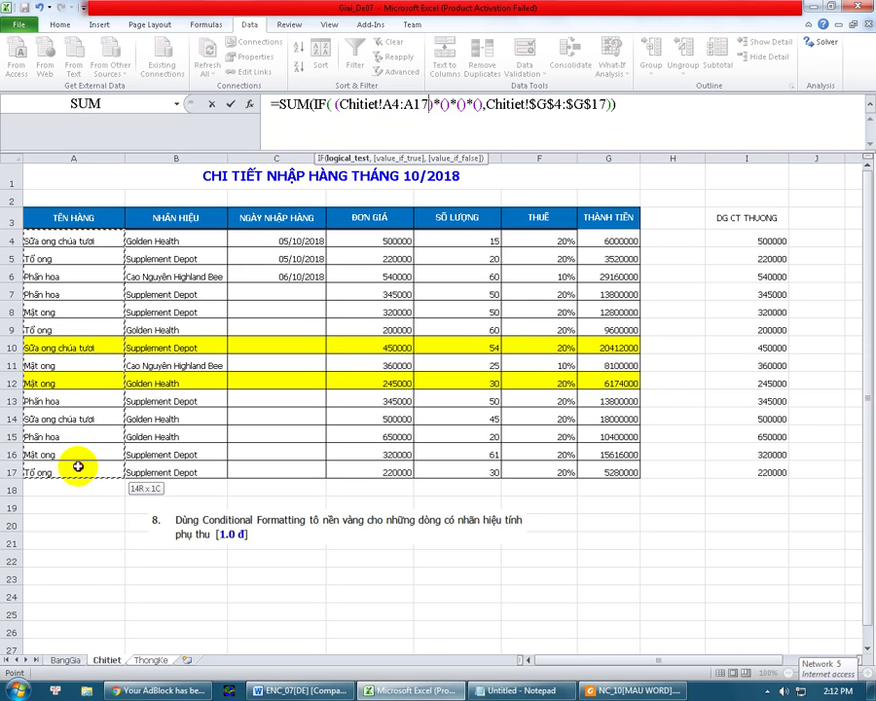
{"action": "key", "text": "F4"}
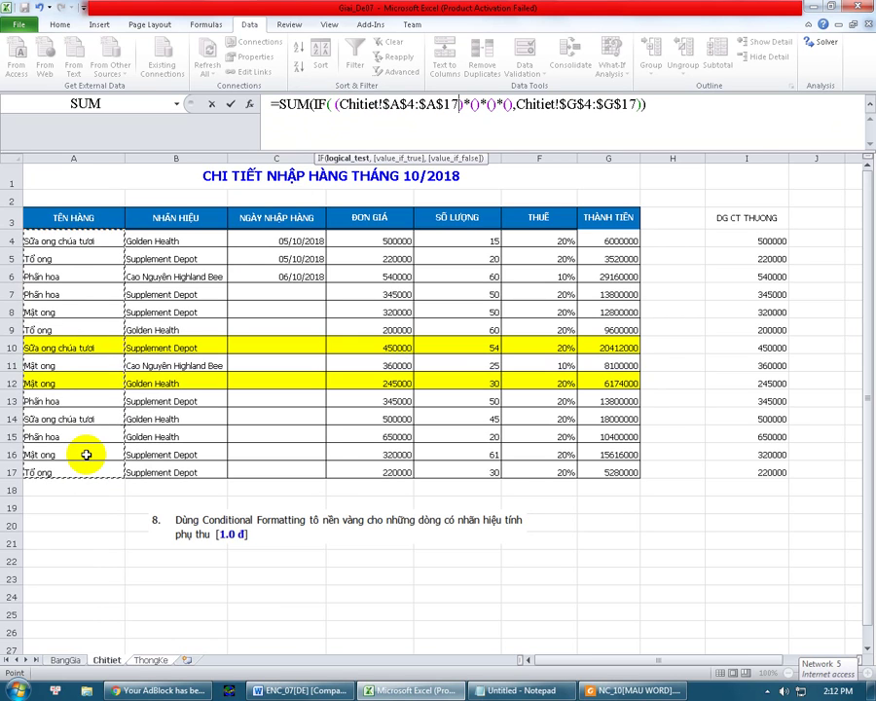
{"action": "type", "text": "="}
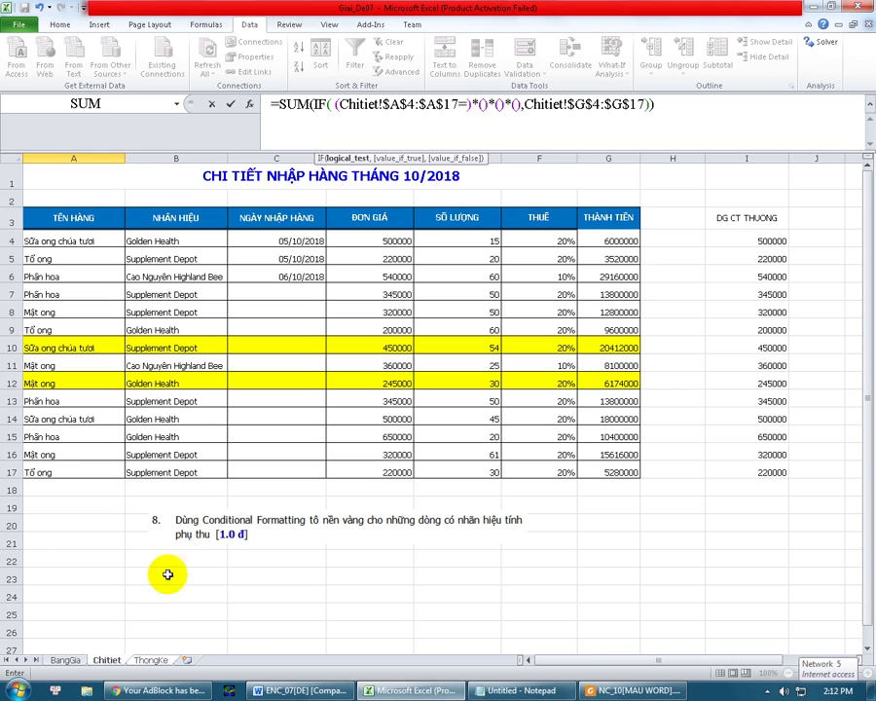
Complete the first condition by comparing the product names to ThongKe!E1.
{"action": "left_click", "coordinate": [144, 662]}
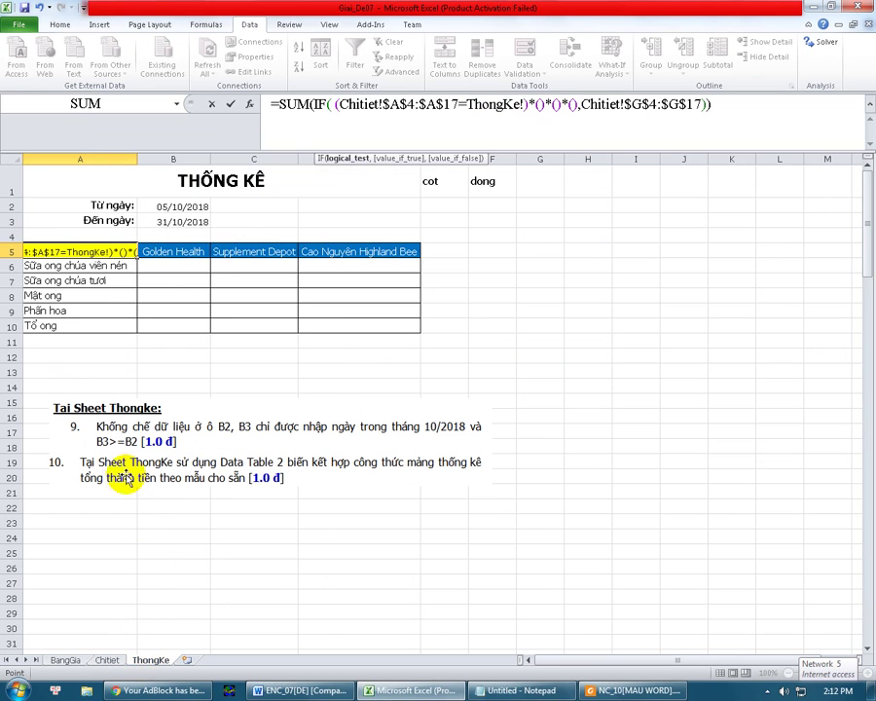
{"action": "left_click", "coordinate": [440, 183]}
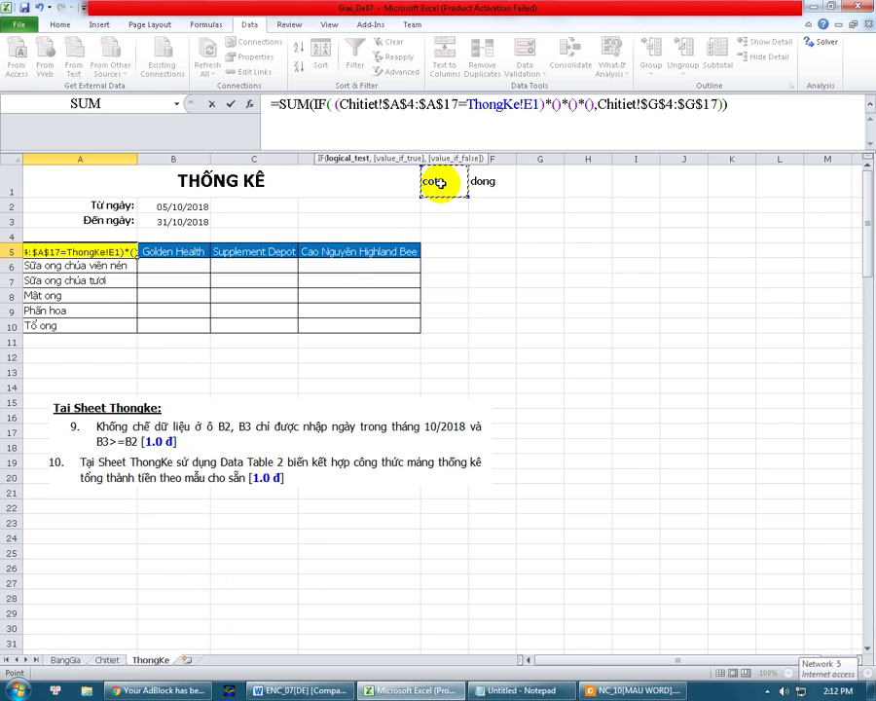
{"action": "left_click", "coordinate": [557, 105]}
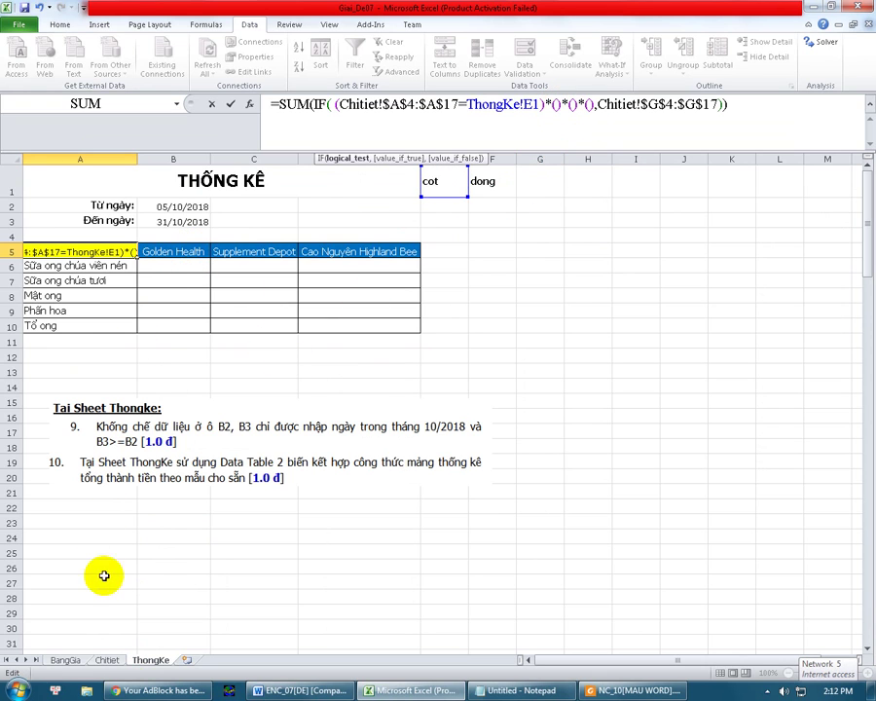
Fill the second condition as Chitiet!$B$4:$B$17=ThongKe!F1 for the supplier.
{"action": "left_click", "coordinate": [107, 660]}
{"action": "left_click_drag", "start_coordinate": [178, 240], "coordinate": [194, 409]}
{"action": "left_click_drag", "start_coordinate": [195, 467], "coordinate": [194, 467]}
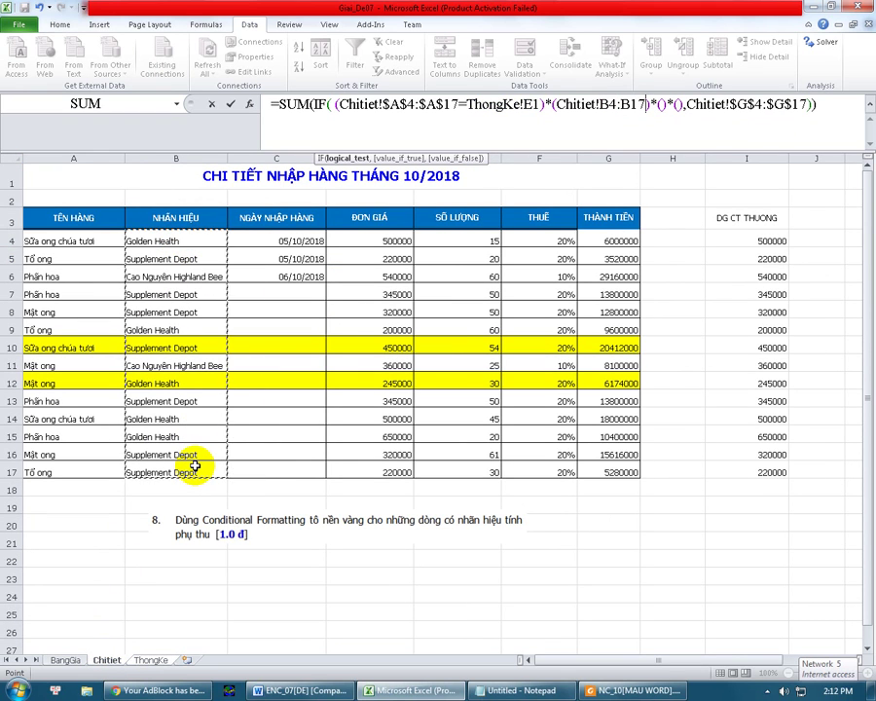
{"action": "key", "text": "F4"}
{"action": "type", "text": "$B$17="}
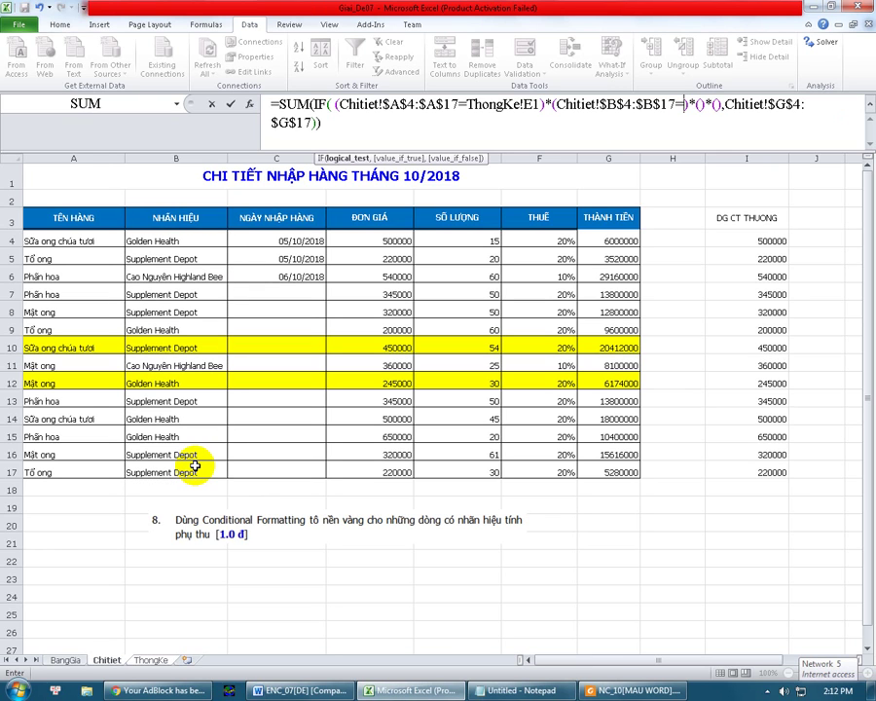
{"action": "left_click", "coordinate": [148, 660]}
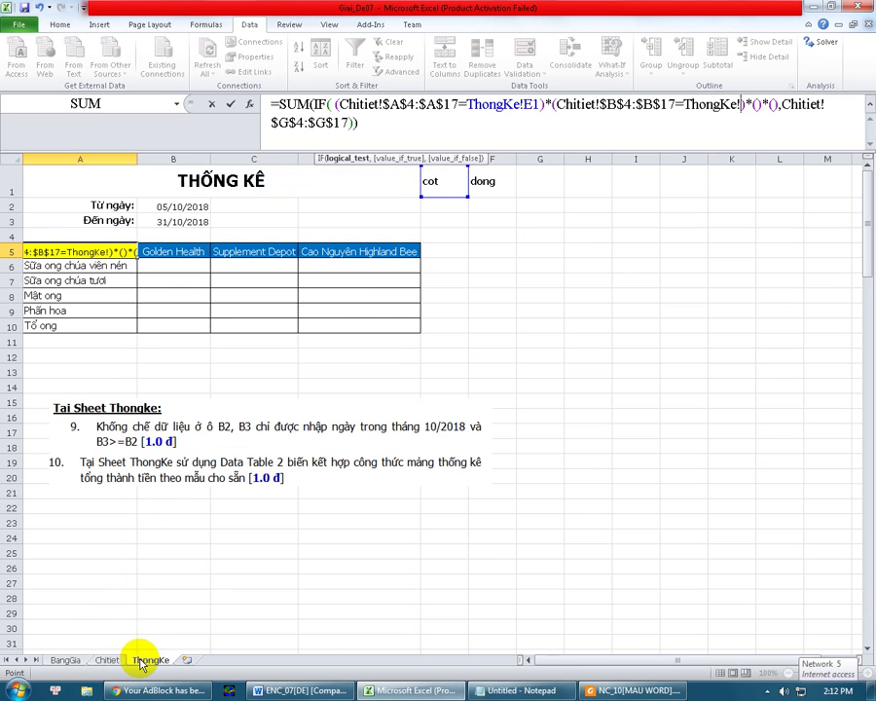
{"action": "left_click", "coordinate": [488, 187]}
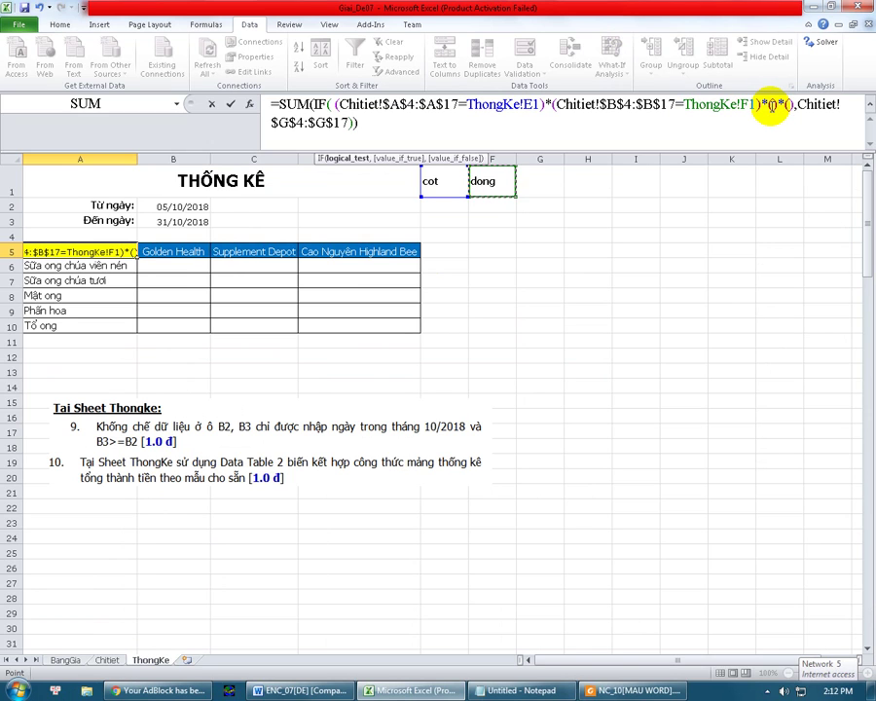
{"action": "left_click", "coordinate": [773, 105]}
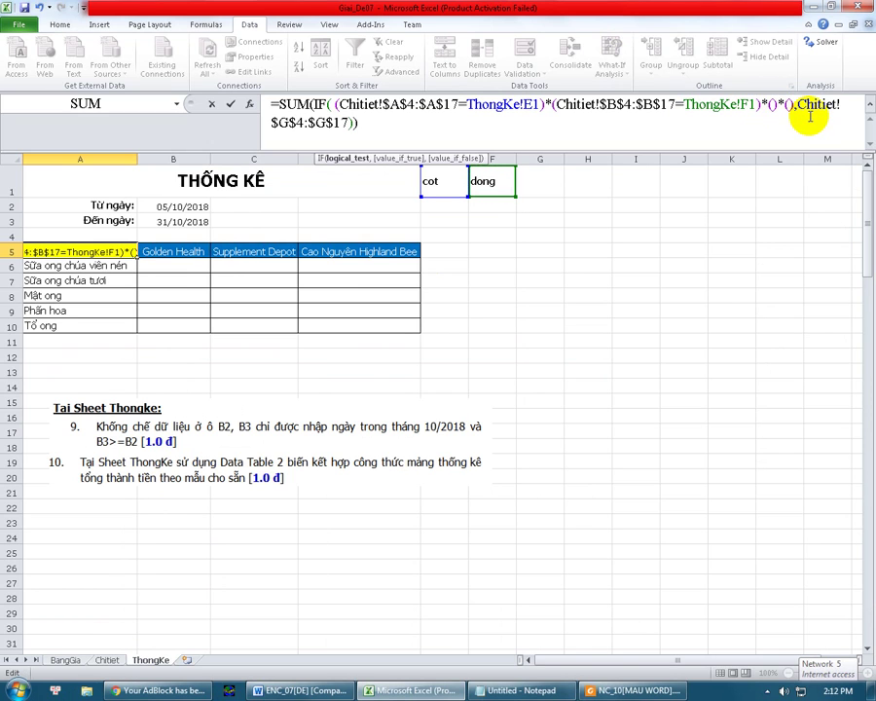
Add the date condition Chitiet!$C$4:$C$17>=ThongKe!B2 for the start date.
{"action": "left_click", "coordinate": [107, 659]}
{"action": "left_click_drag", "start_coordinate": [308, 240], "coordinate": [287, 462]}
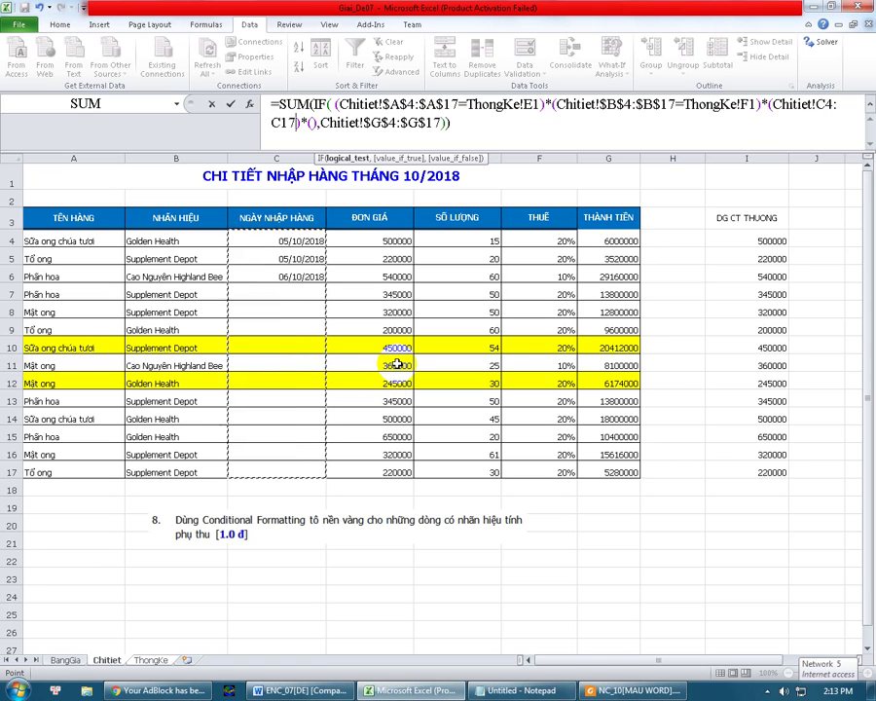
{"action": "key", "text": "F4"}
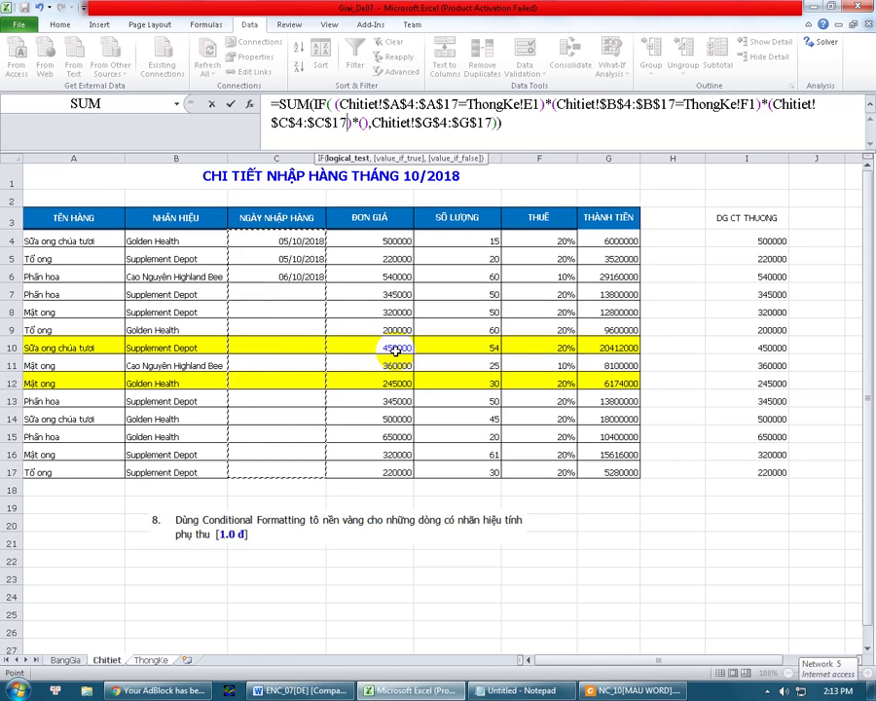
{"action": "type", "text": ">="}
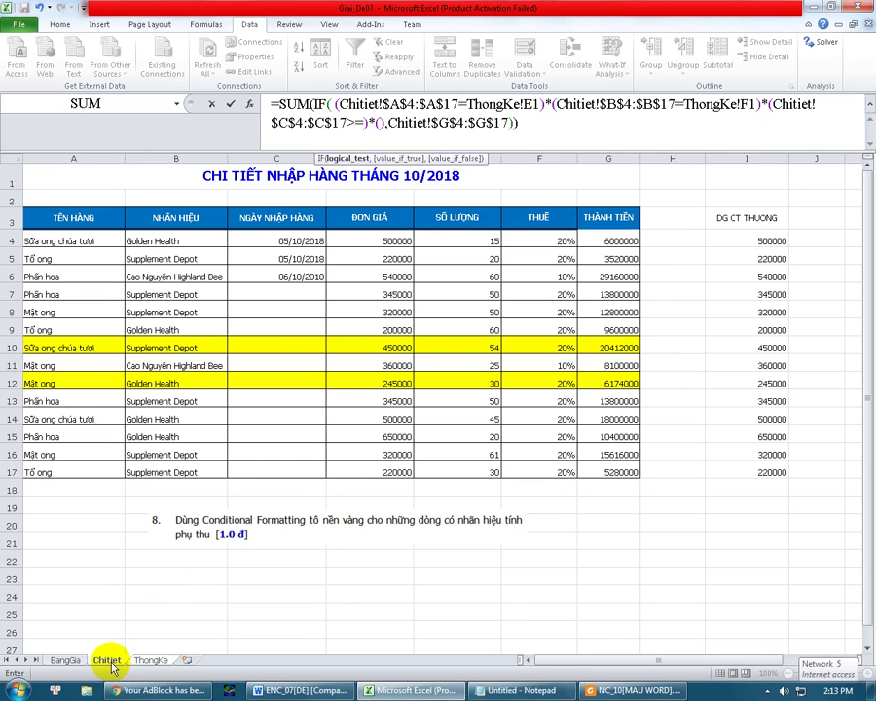
{"action": "left_click", "coordinate": [141, 661]}
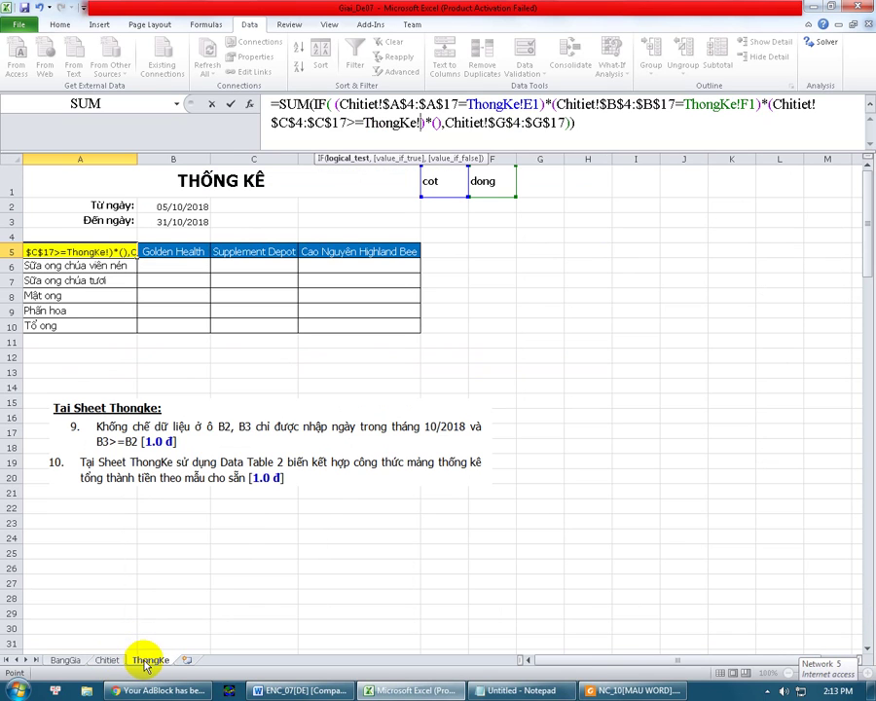
{"action": "left_click", "coordinate": [198, 209]}
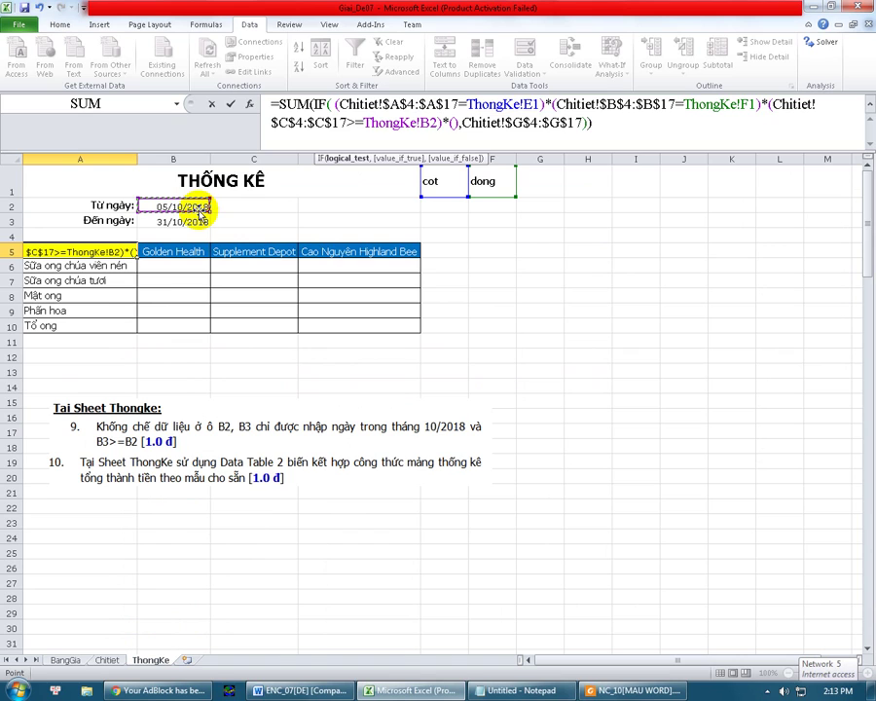
{"action": "left_click", "coordinate": [454, 123]}
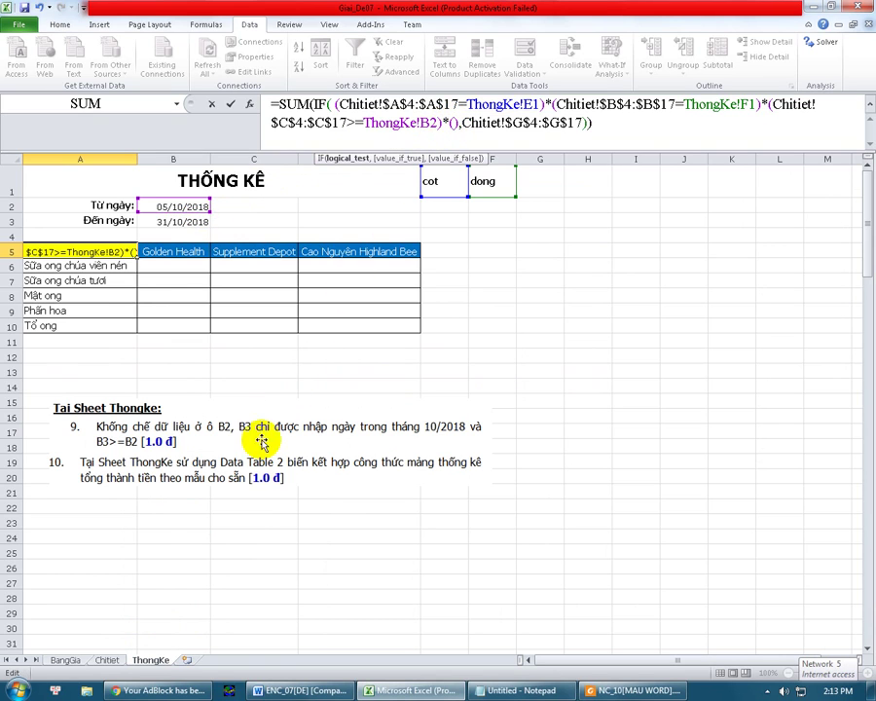
Add Chitiet!$C$4:$C$17<=ThongKe!B3 and commit the formula with Ctrl+Shift+Enter.
{"action": "left_click", "coordinate": [107, 662]}
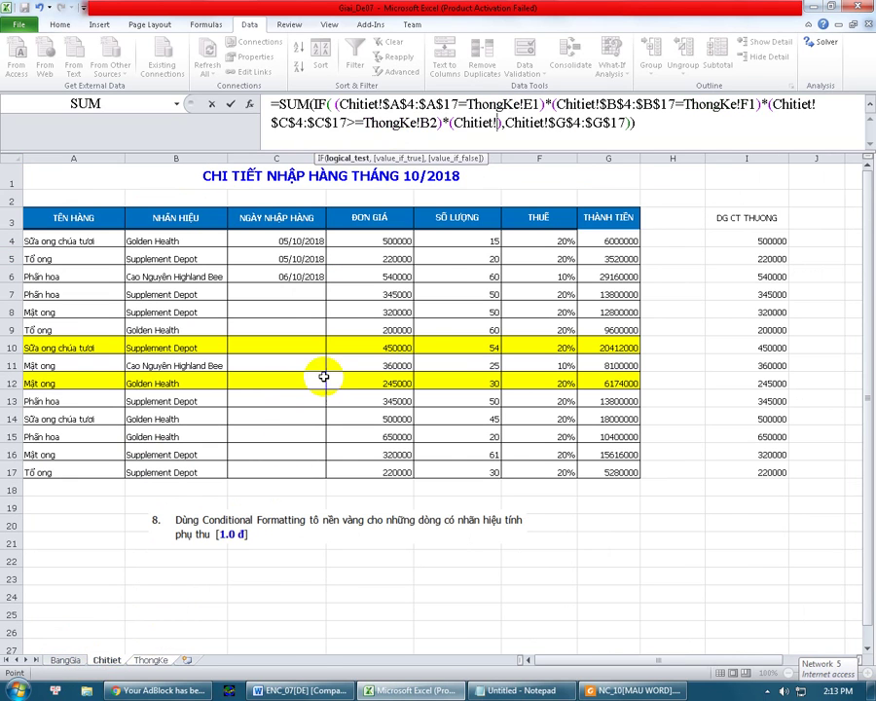
{"action": "left_click_drag", "start_coordinate": [288, 241], "coordinate": [289, 459]}
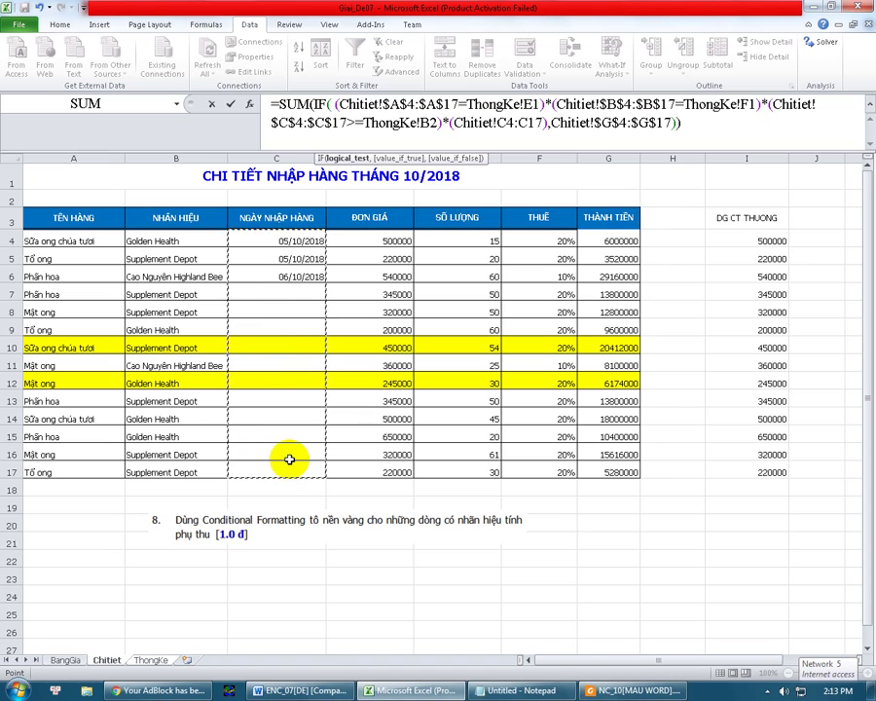
{"action": "key", "text": "F4"}
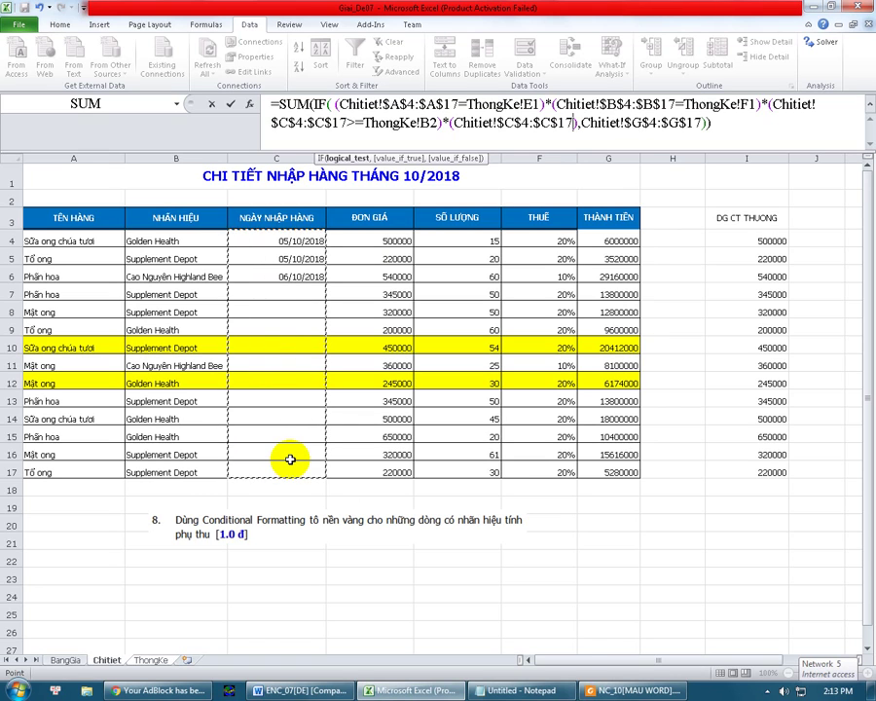
{"action": "type", "text": "<="}
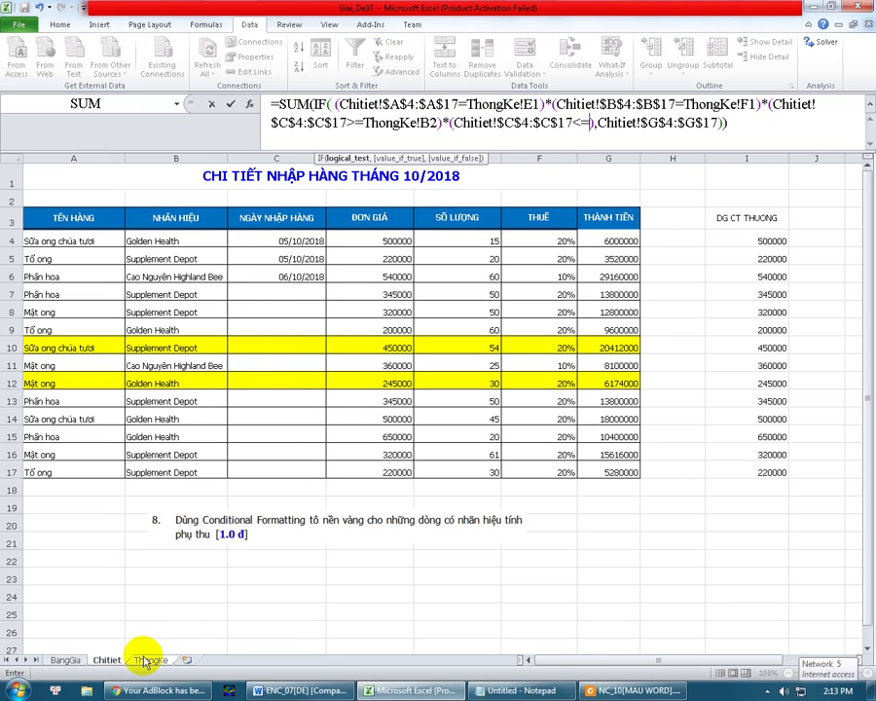
{"action": "left_click", "coordinate": [146, 660]}
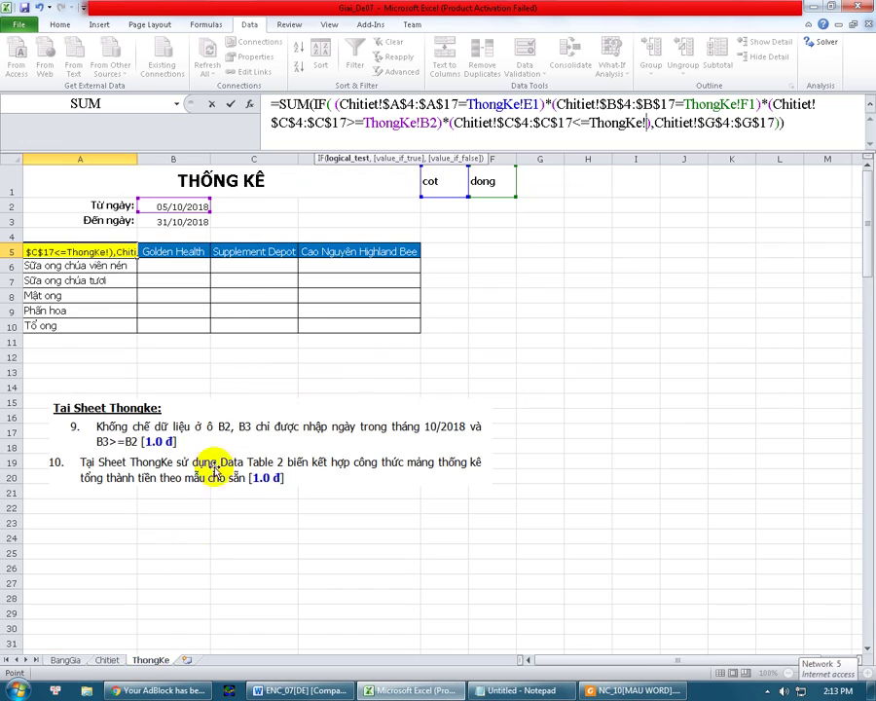
{"action": "left_click", "coordinate": [193, 225]}
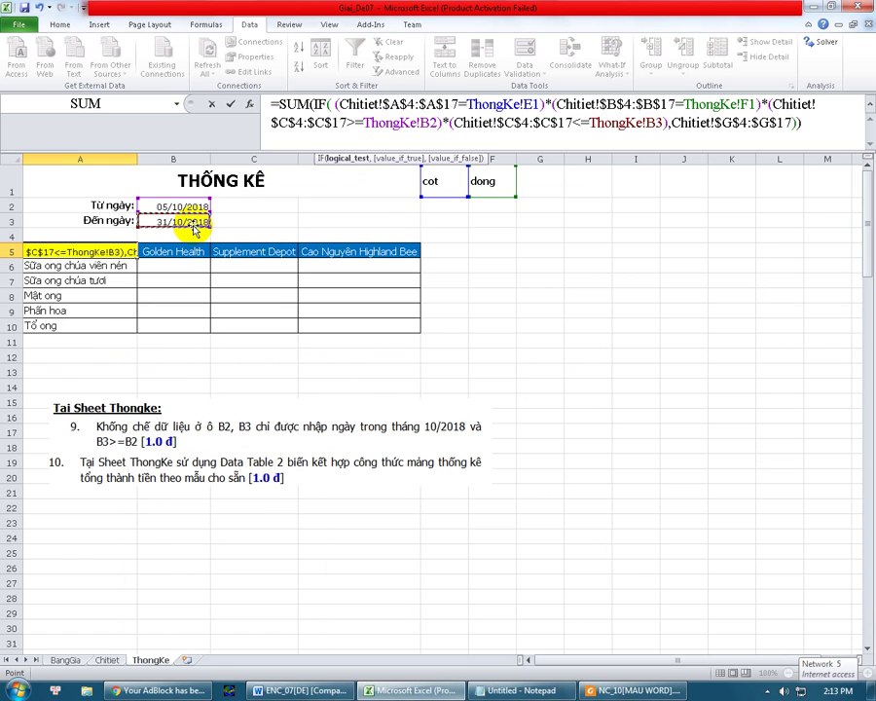
{"action": "key", "text": "ctrl+shift+Return"}
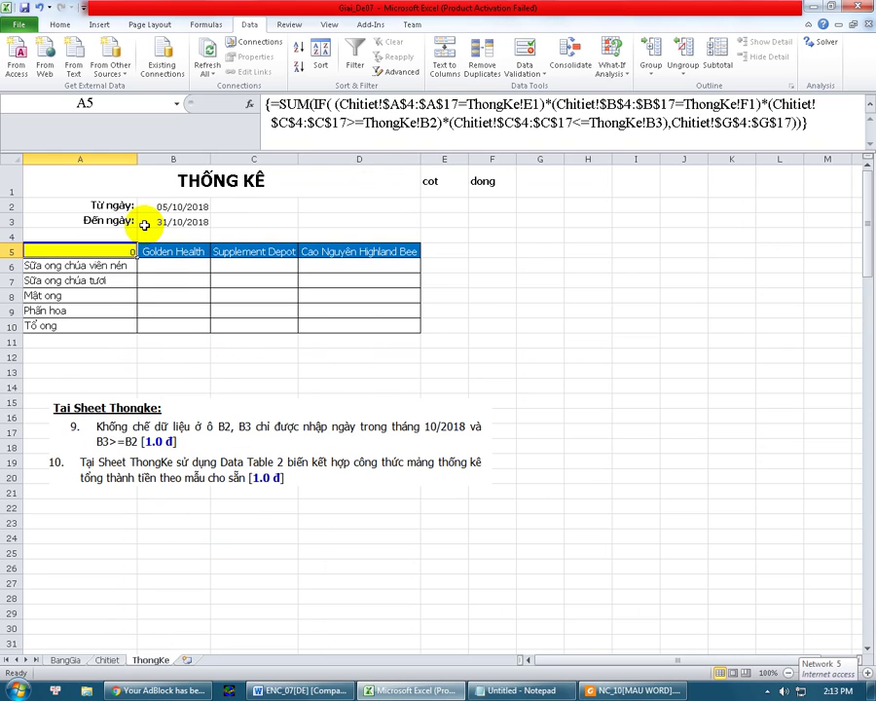
Create a What-If Data Table on A5:D10 with row input F1 and column input E1.
{"action": "left_click", "coordinate": [456, 177]}
{"action": "left_click", "coordinate": [484, 179]}
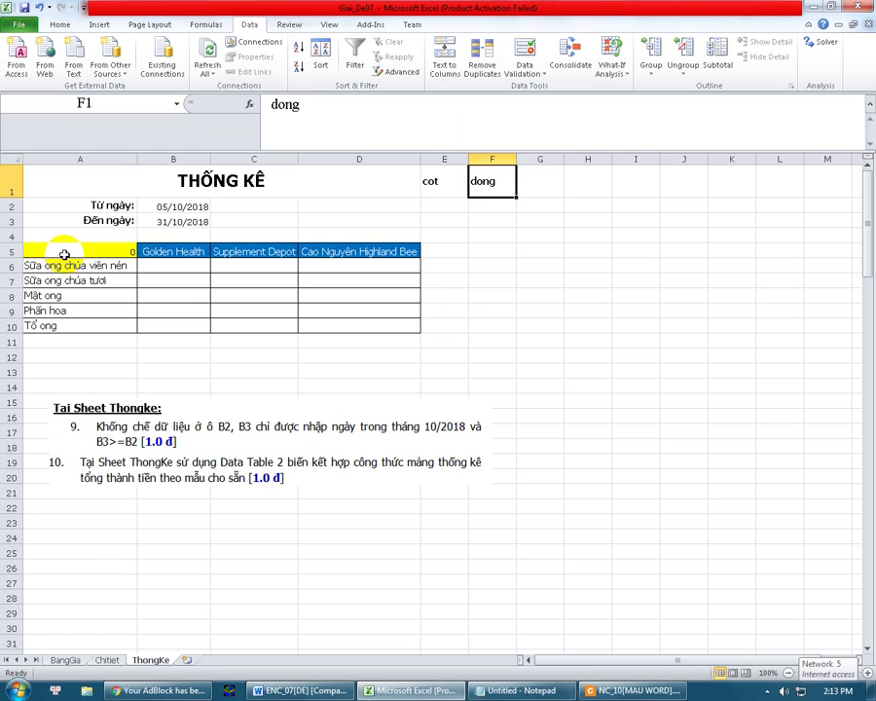
{"action": "left_click_drag", "start_coordinate": [64, 254], "coordinate": [344, 321]}
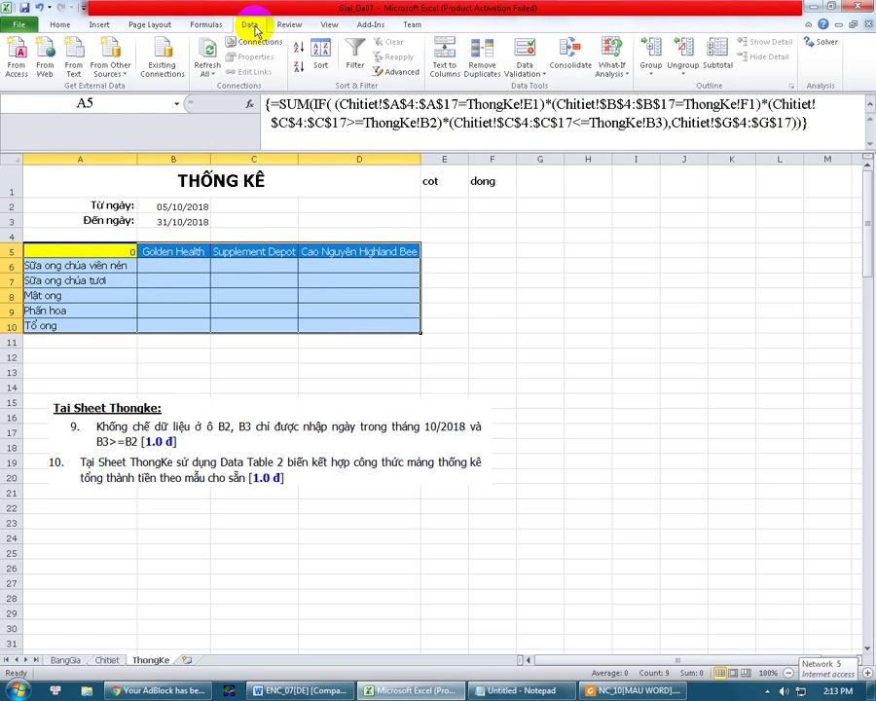
{"action": "left_click", "coordinate": [618, 76]}
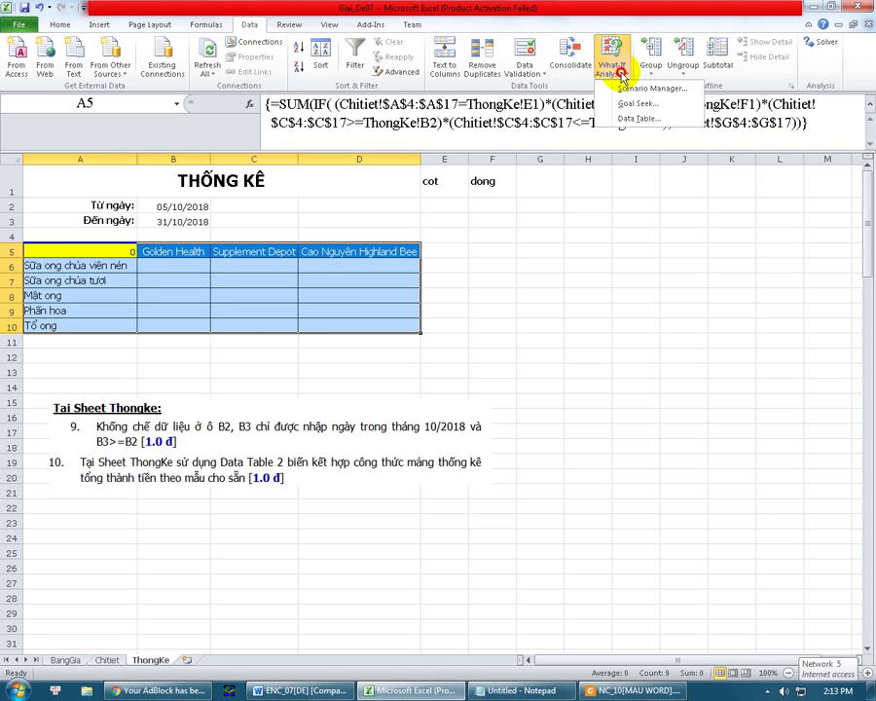
{"action": "left_click", "coordinate": [641, 120]}
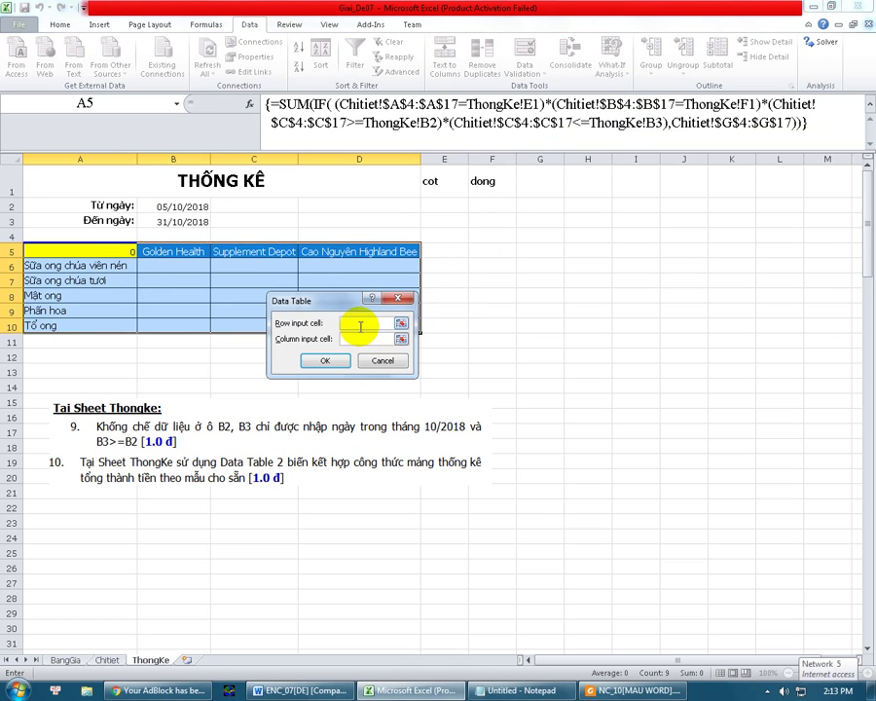
{"action": "left_click", "coordinate": [482, 184]}
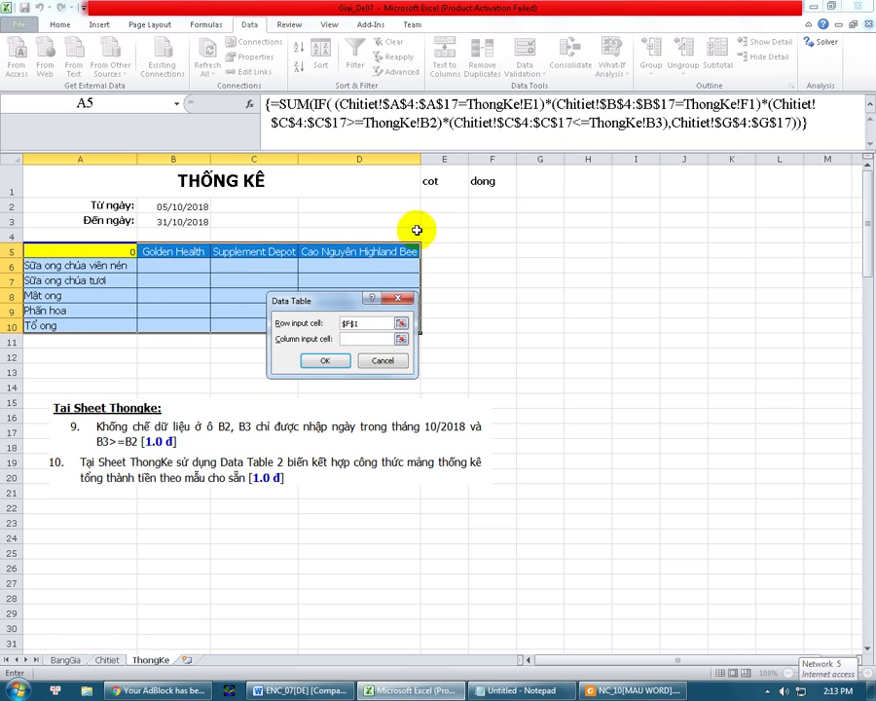
{"action": "left_click", "coordinate": [425, 182]}
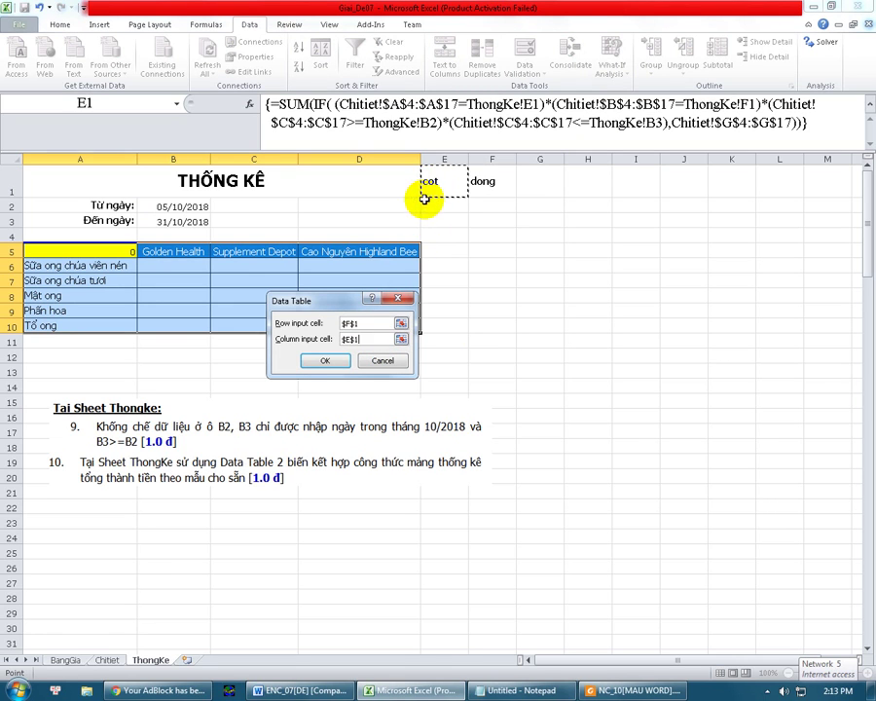
{"action": "left_click", "coordinate": [340, 360]}
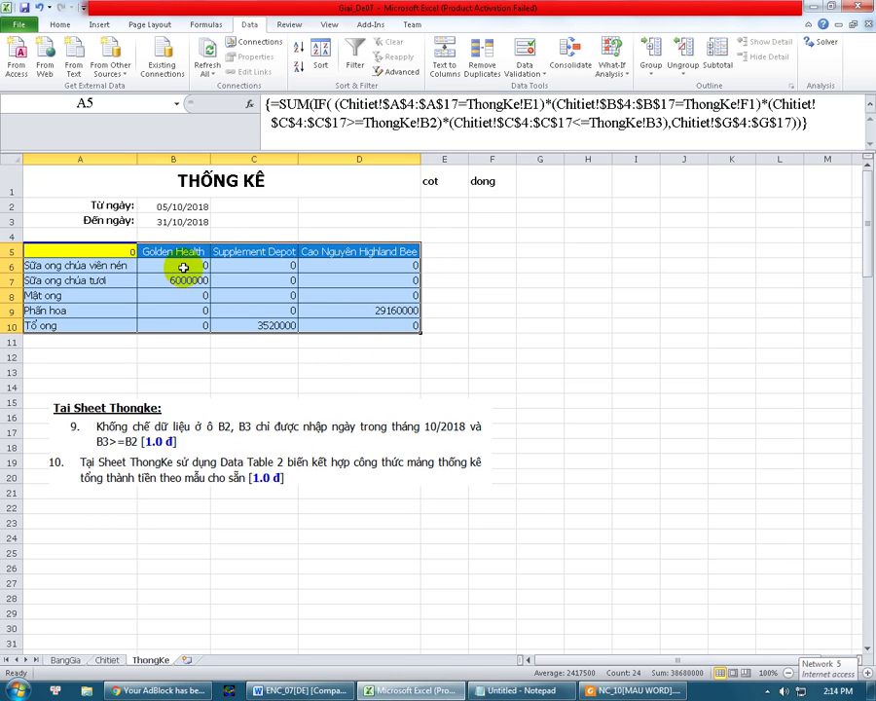
Review the B6:D10 totals, then check the sum of Chitiet Thành tiền amounts G4:G6.
{"action": "left_click_drag", "start_coordinate": [183, 267], "coordinate": [351, 325]}
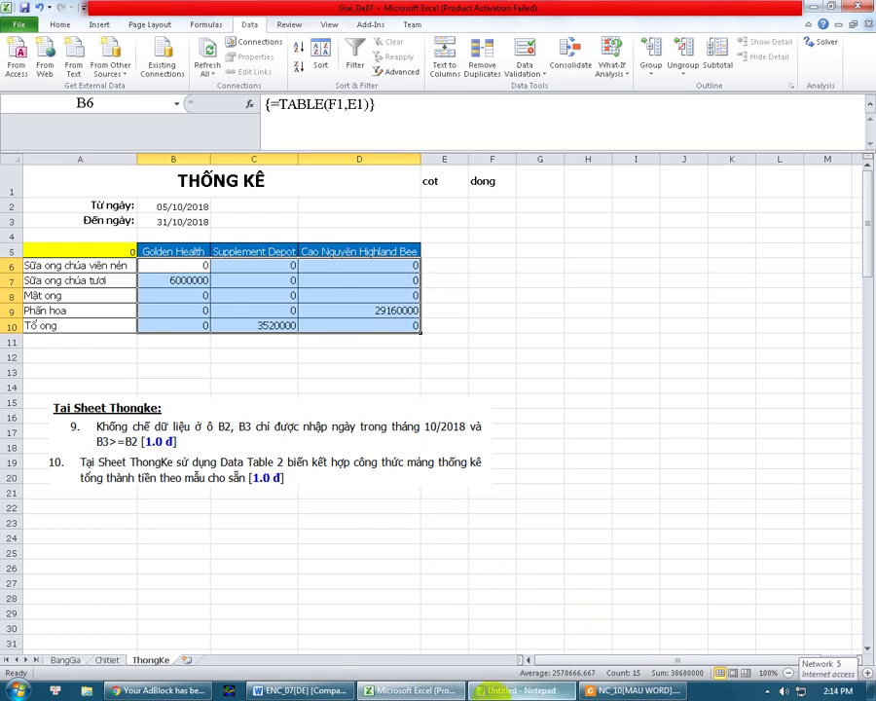
{"action": "left_click", "coordinate": [108, 660]}
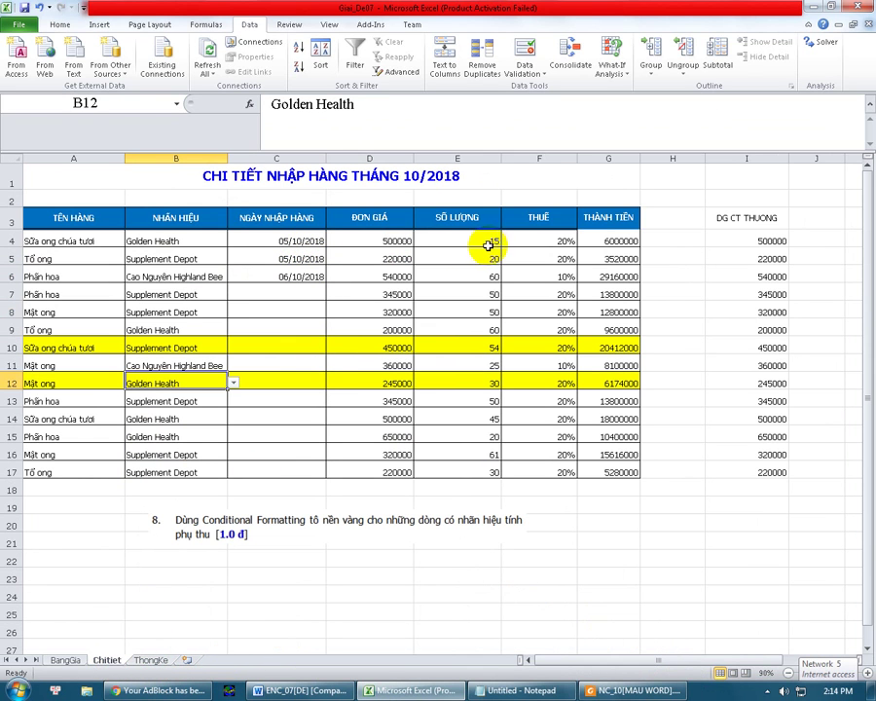
{"action": "left_click_drag", "start_coordinate": [600, 241], "coordinate": [593, 472]}
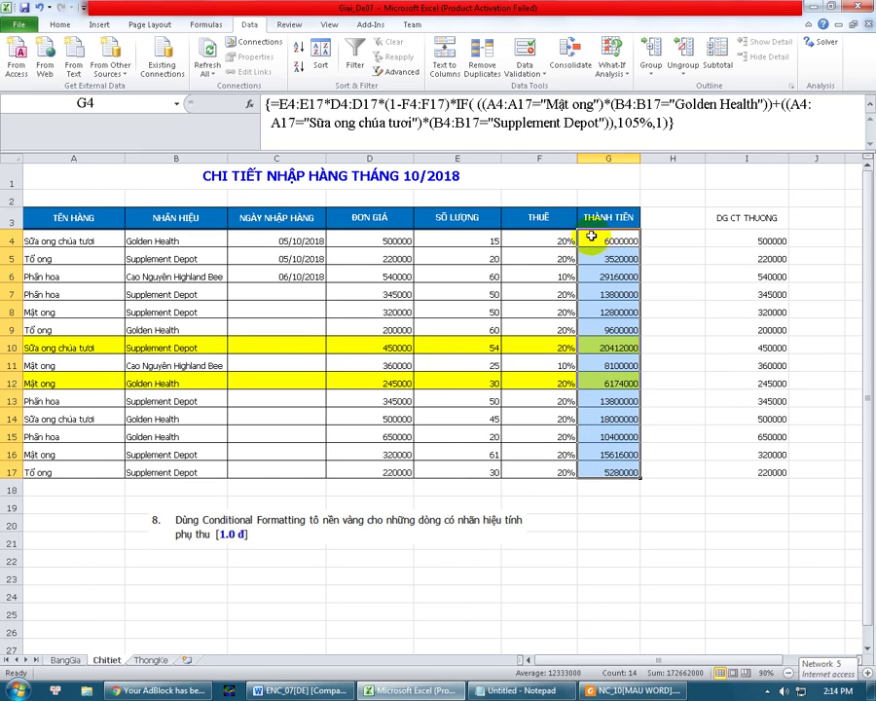
{"action": "left_click_drag", "start_coordinate": [604, 240], "coordinate": [609, 275]}
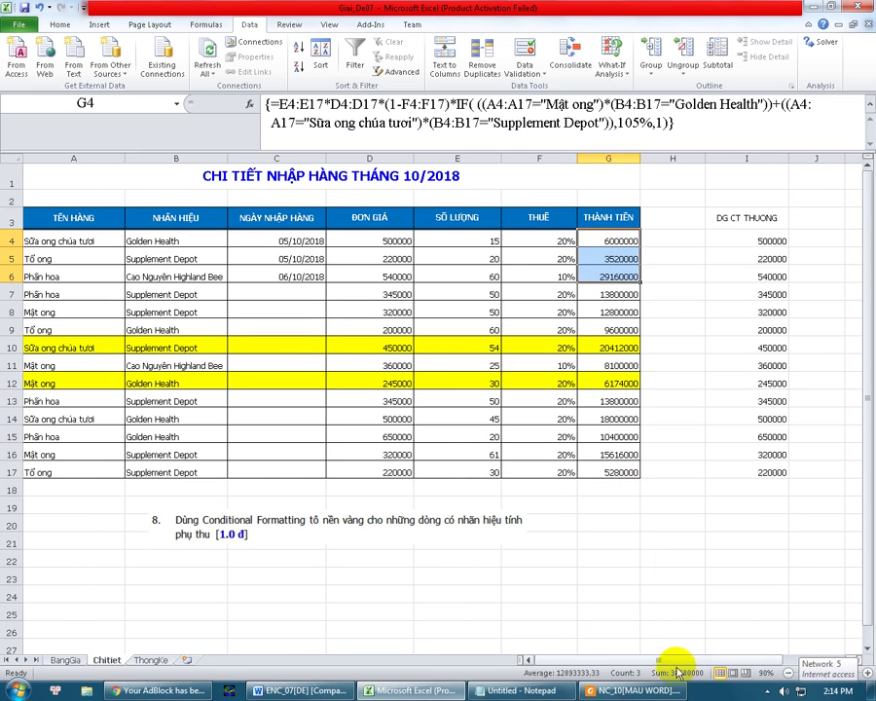